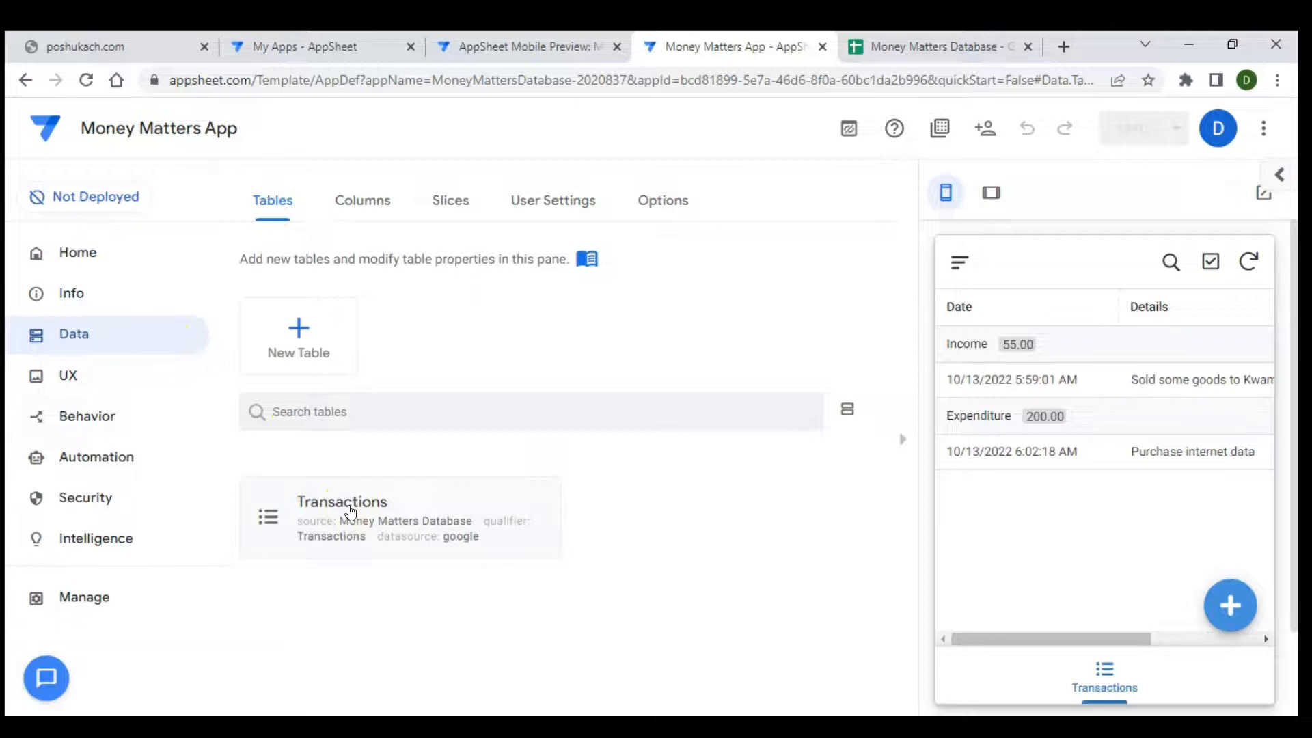
- Open the source spreadsheet of the Transactions table in Google Sheets
click(620, 272)
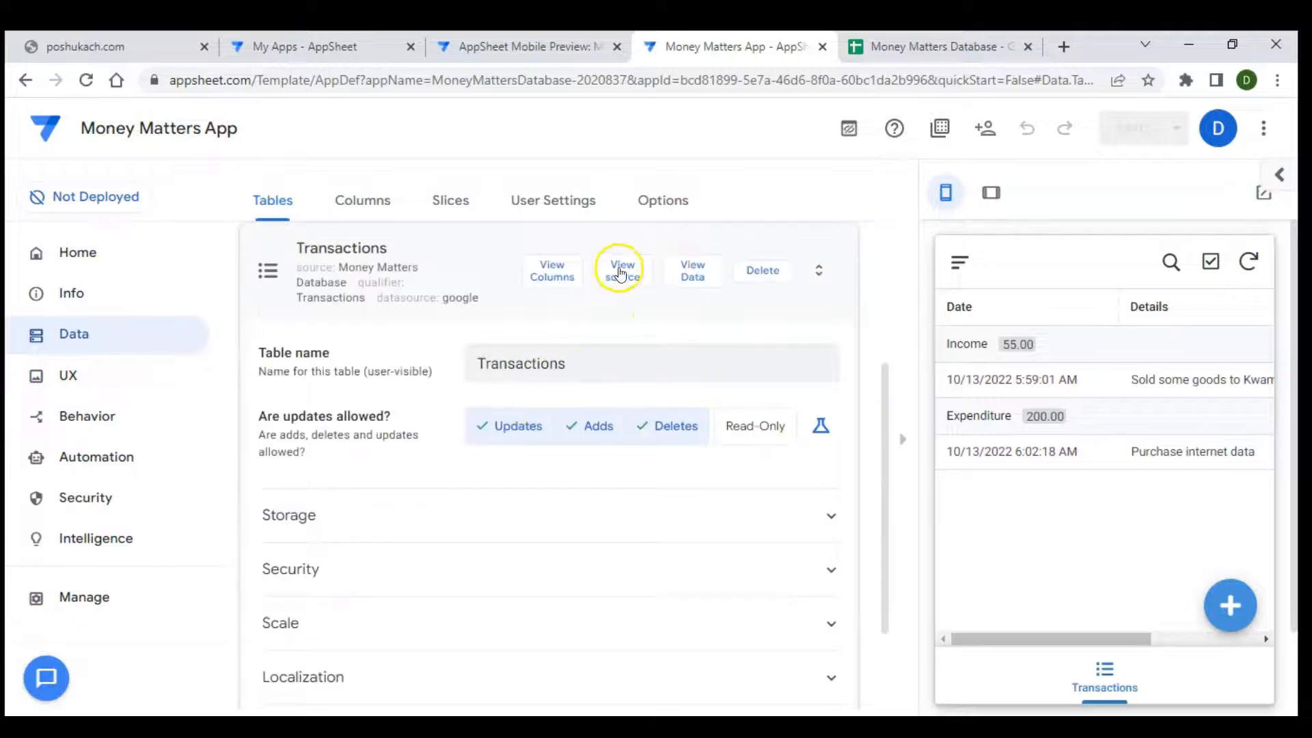
click(619, 267)
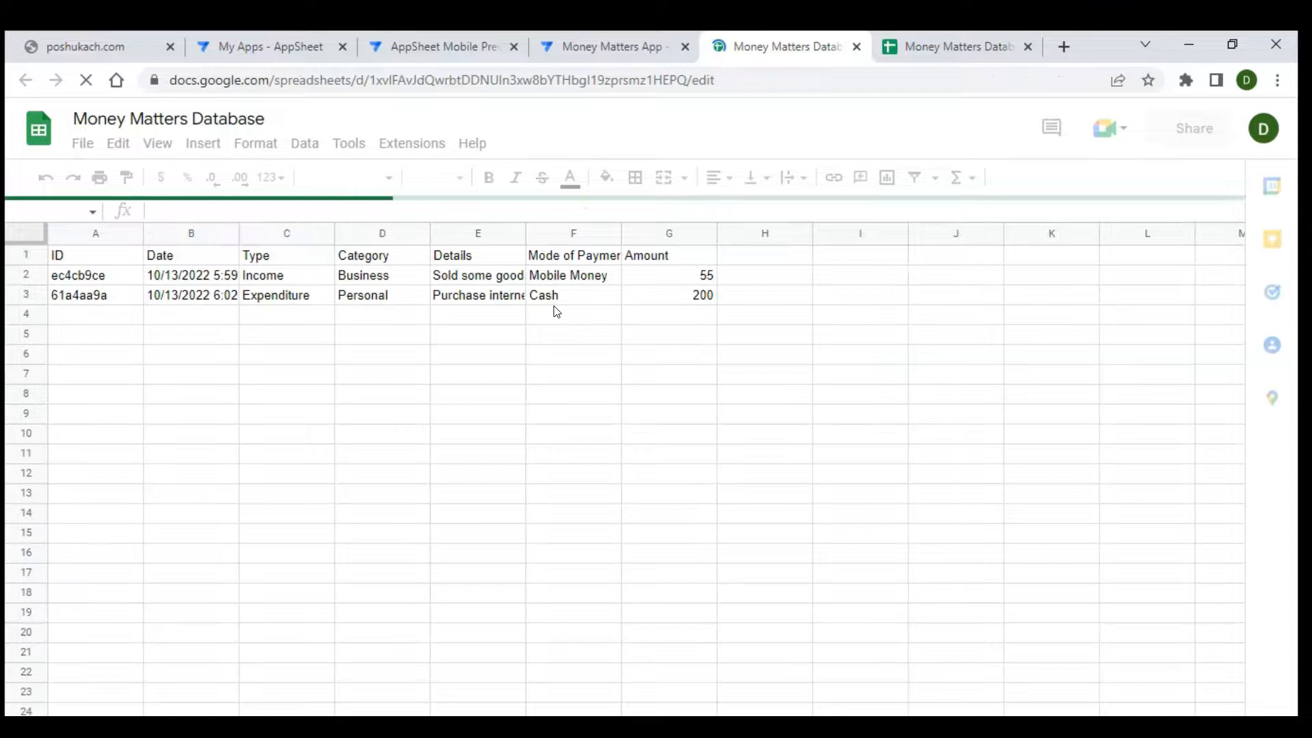
click(394, 439)
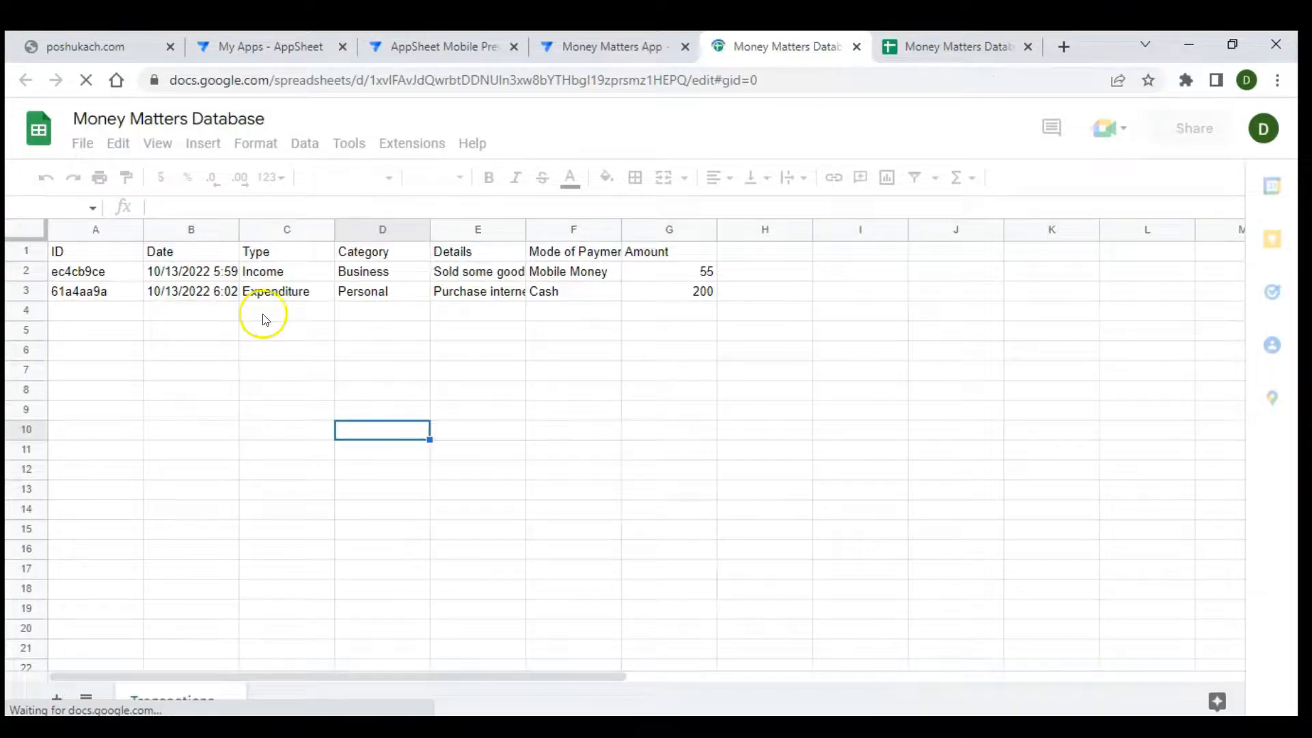
click(258, 476)
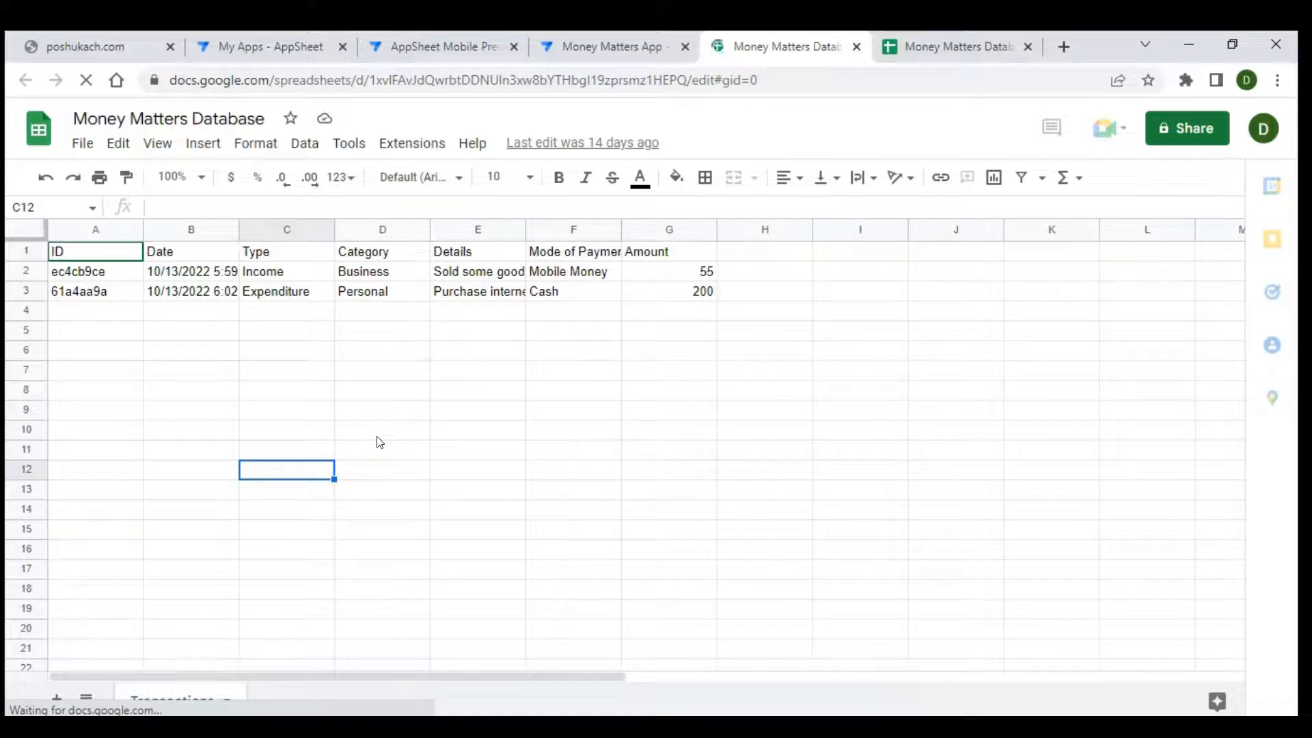
- Add a new sheet to the Money Matters Database spreadsheet and name it MOP
click(55, 701)
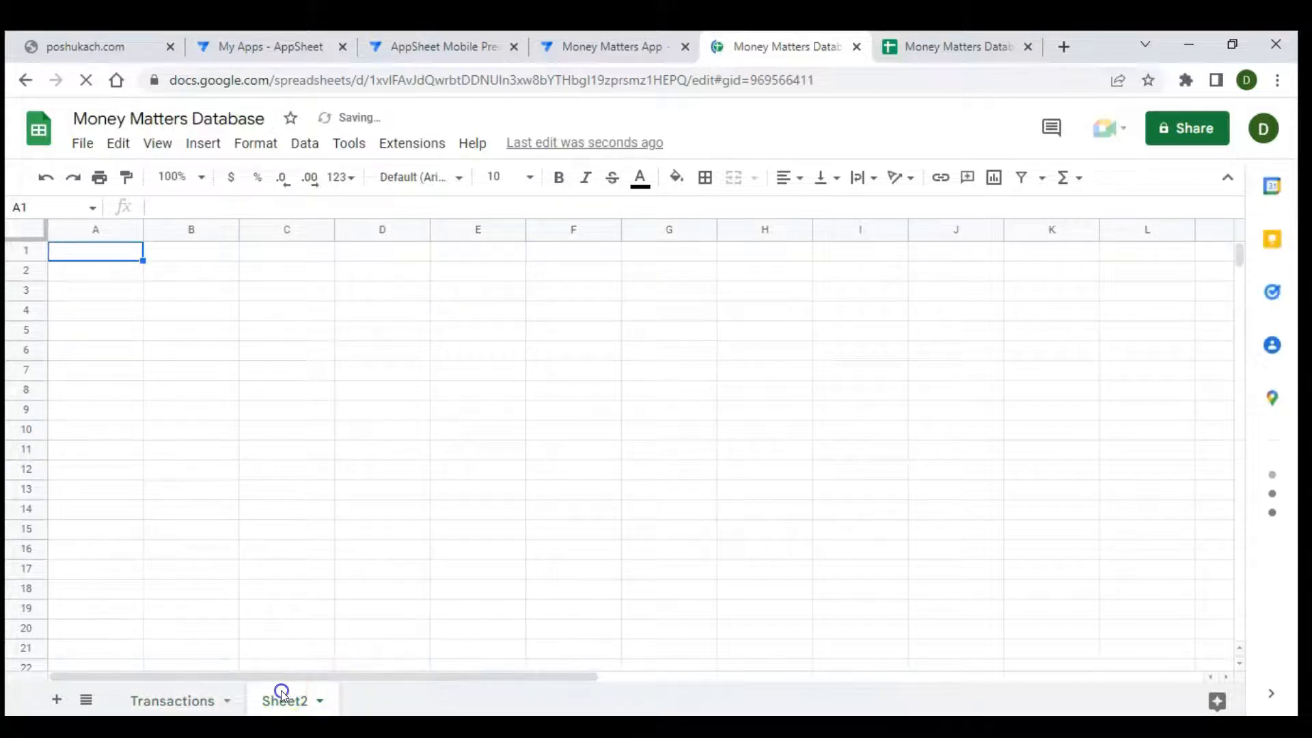
double_click(281, 691)
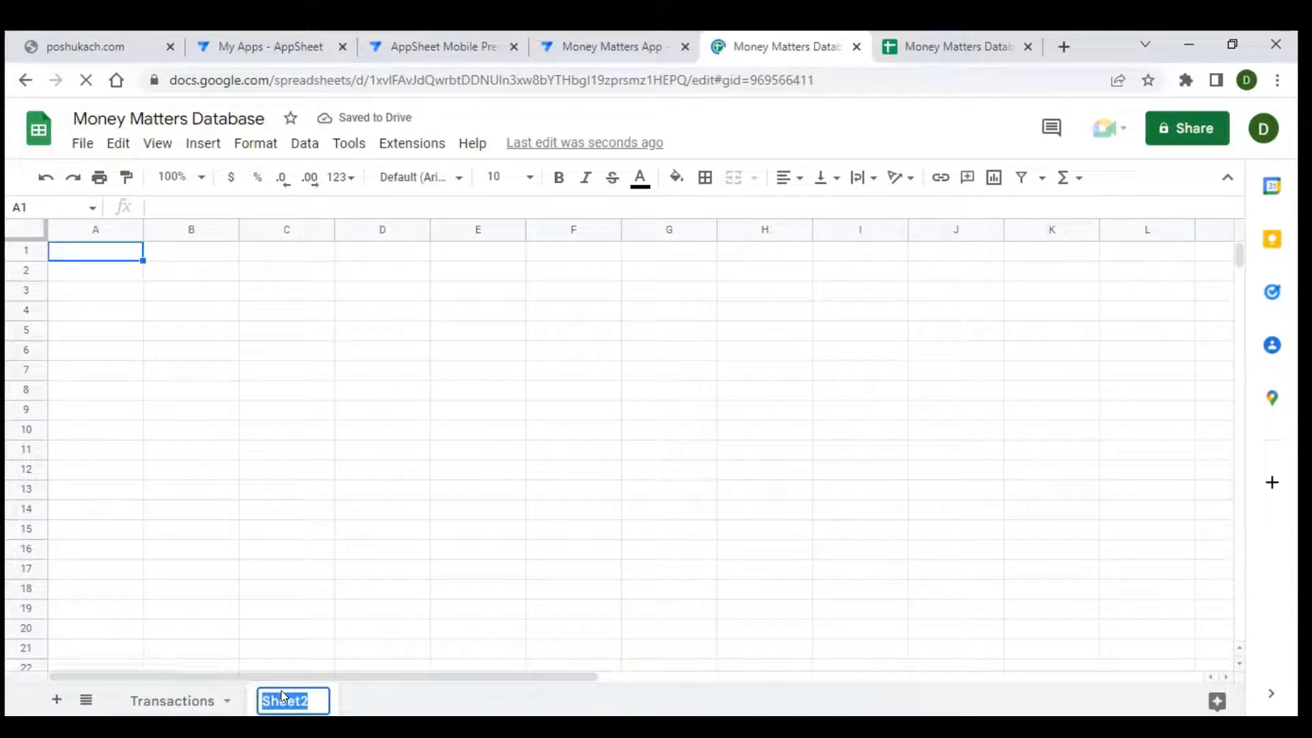
text(MOP)
key(Return)
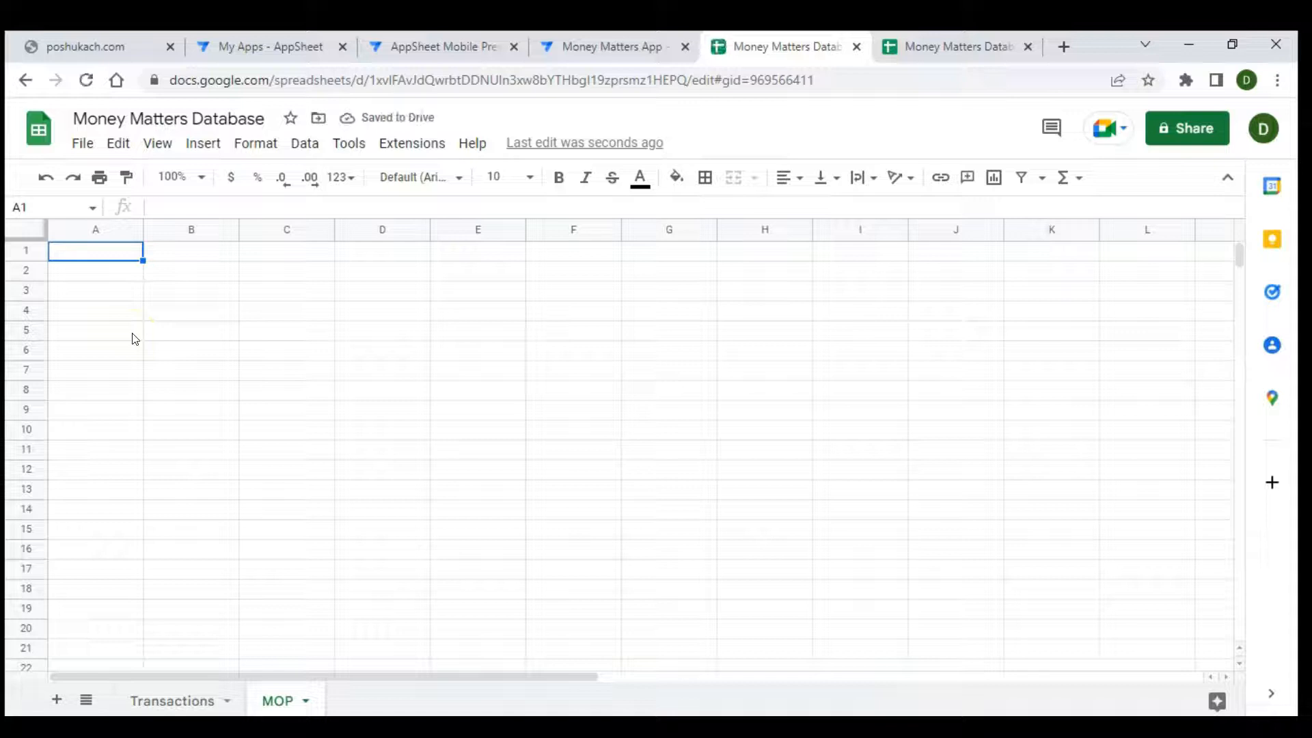
- Enter the column headers Type and Start Balance in cells A1 and B1 of the MOP sheet
text(Type)
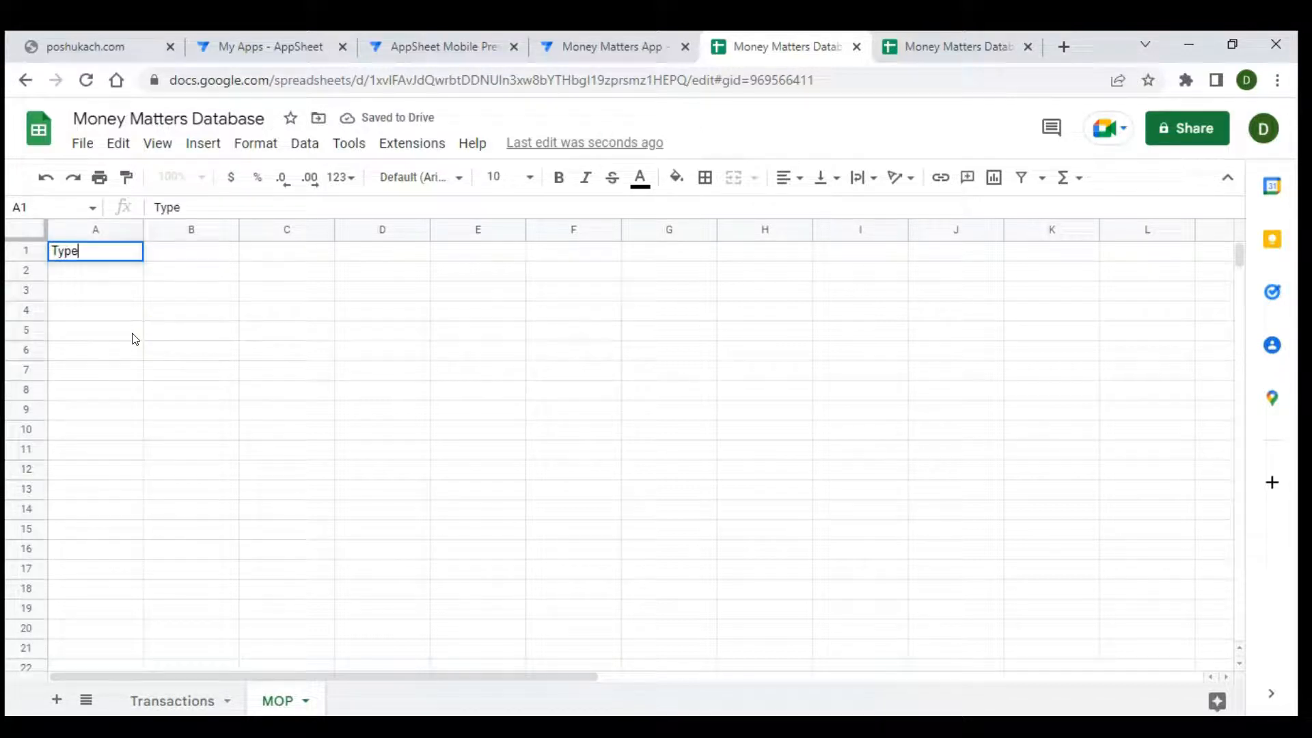
key(Tab)
text(Start Balance)
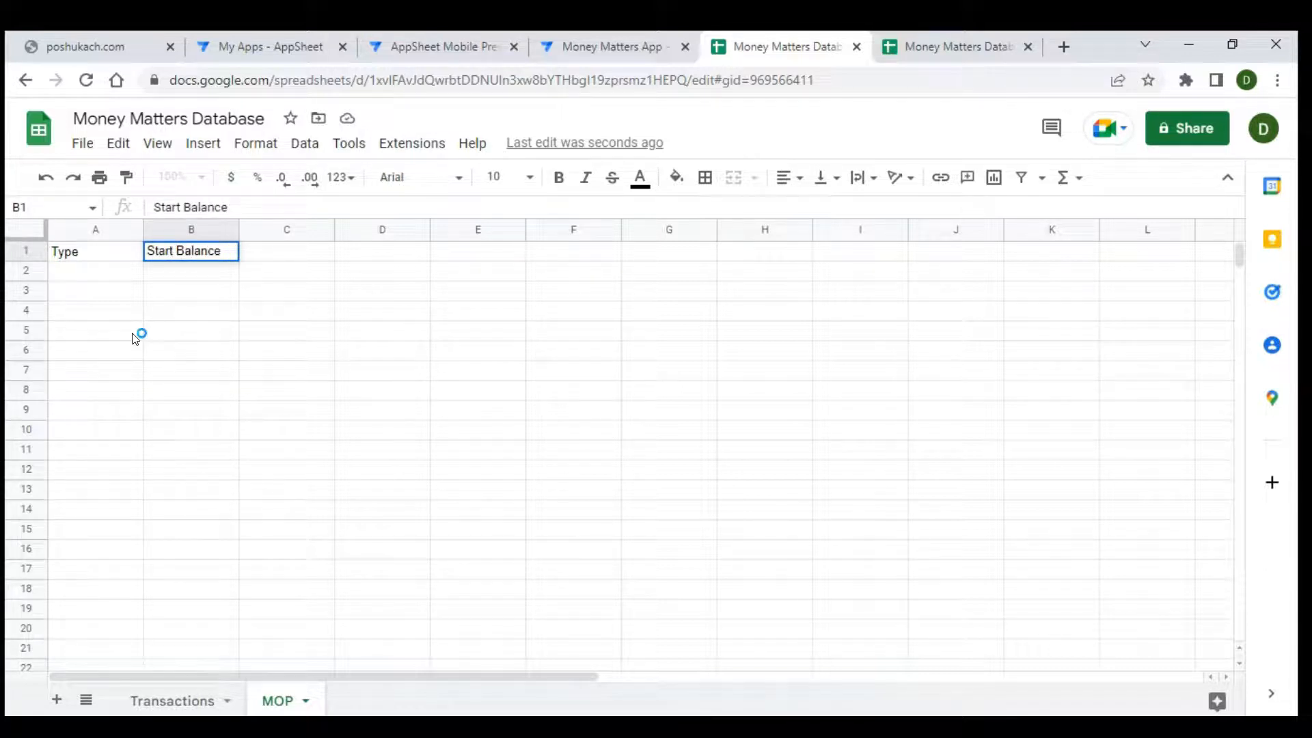
key(Return)
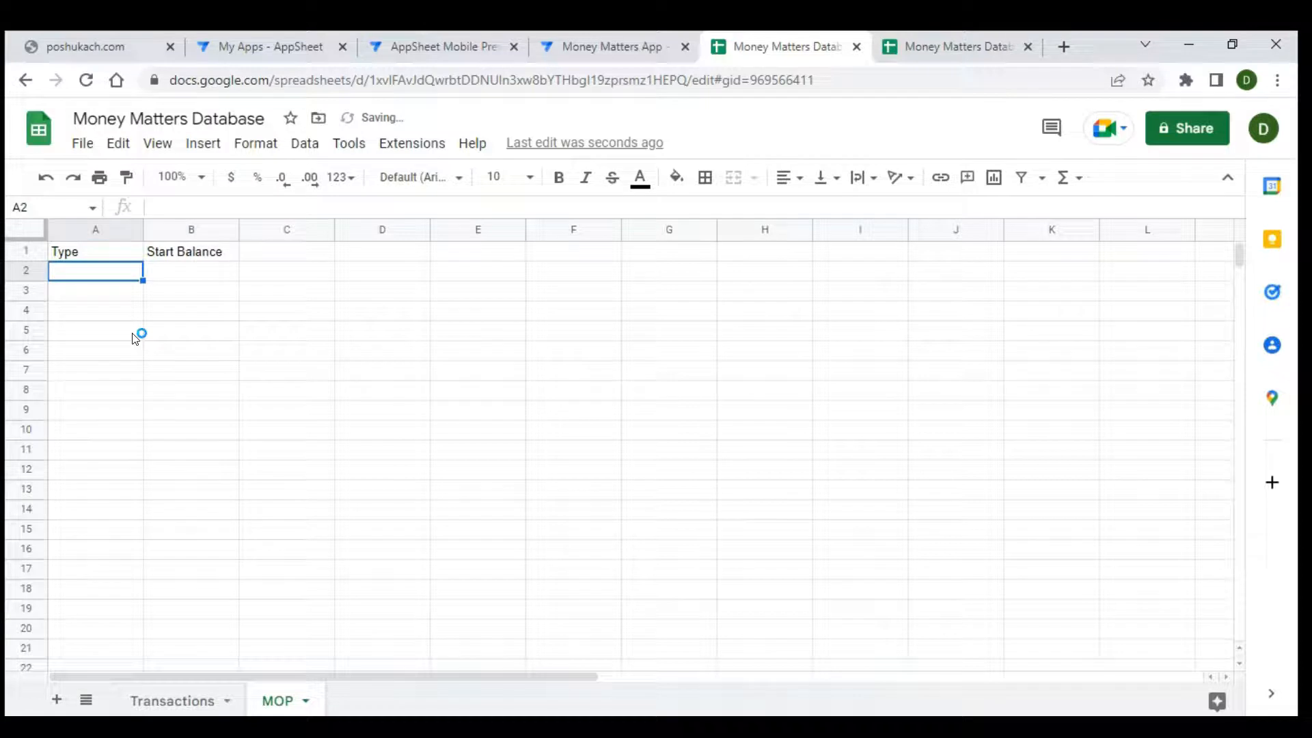
- List the payment types Cash, Bank and Mobile Money in cells A2 to A4 under the Type header
text(Cash)
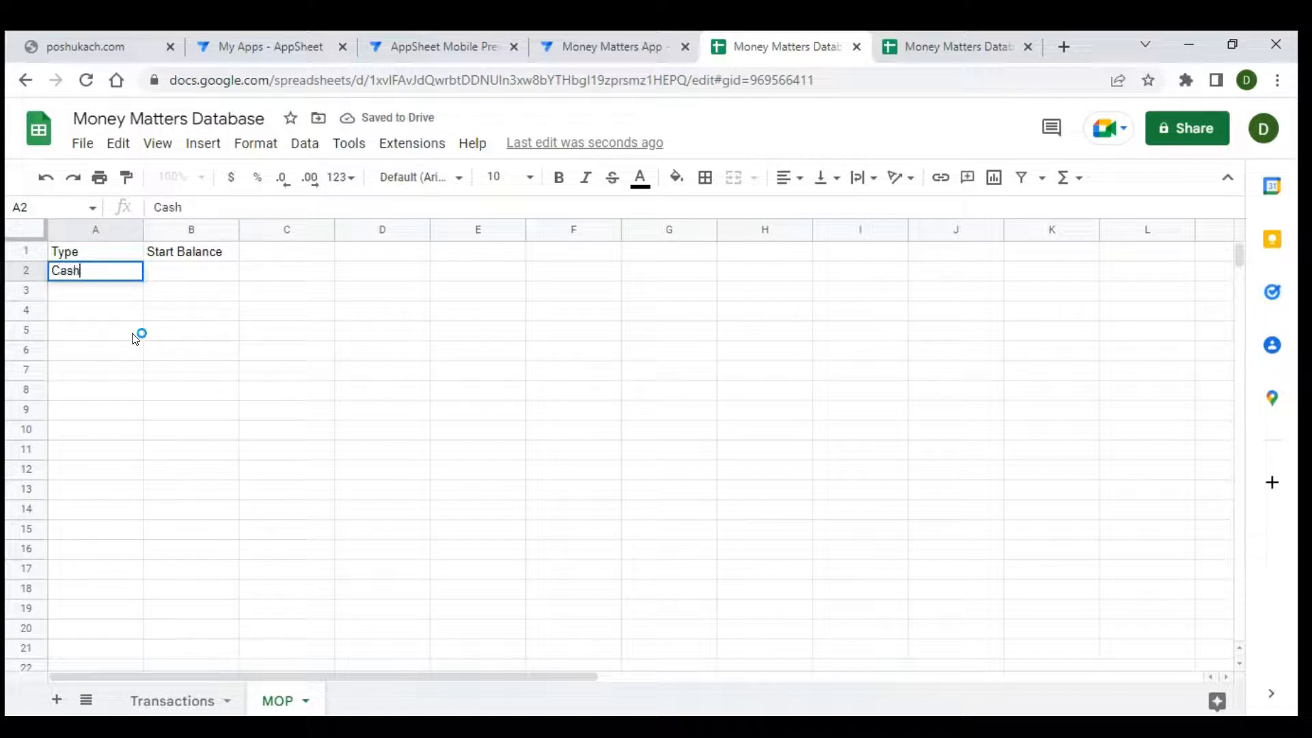
key(Return)
text(Bank)
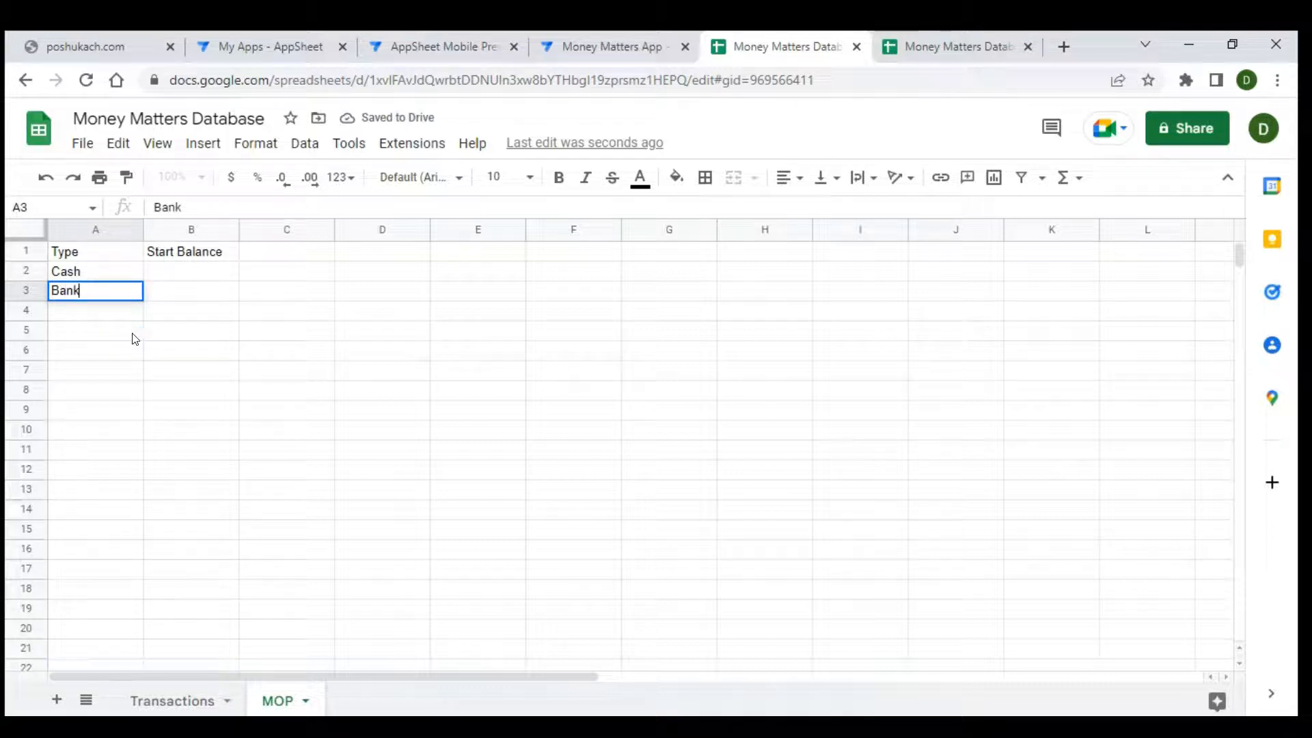
key(Return)
text(Mov)
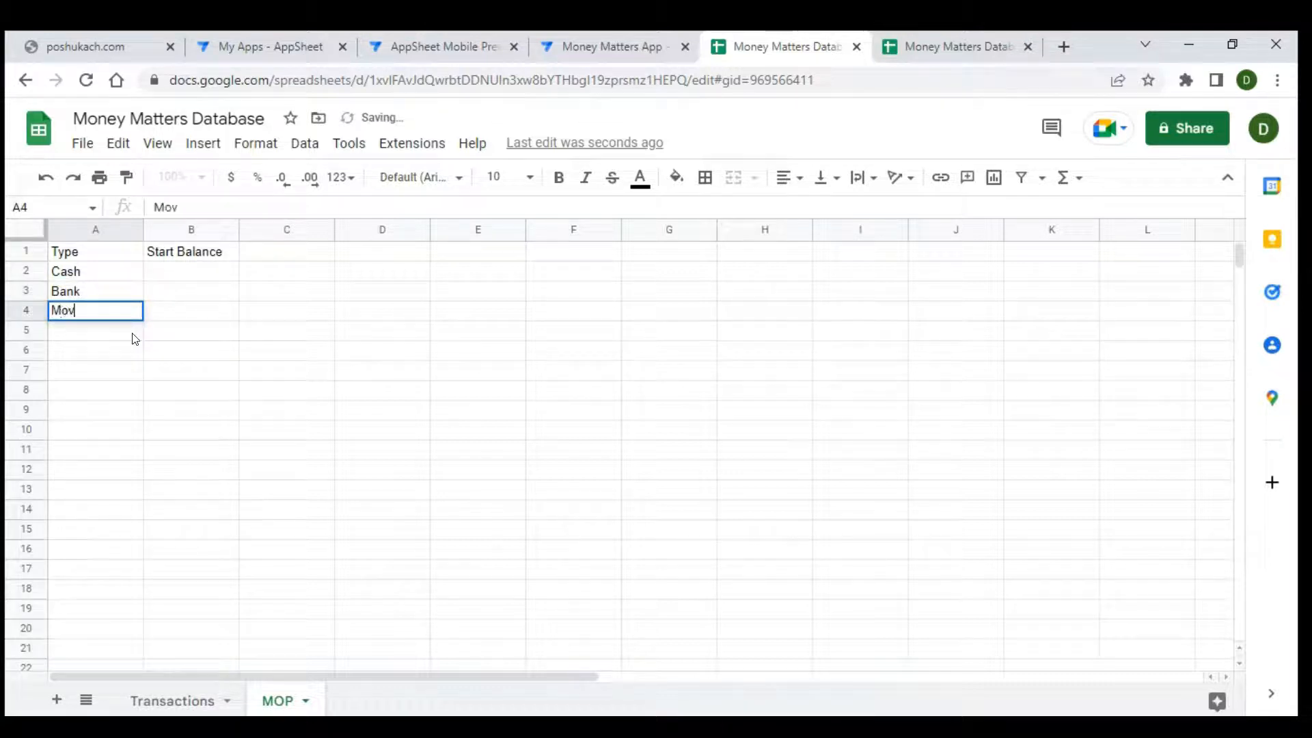
text(ile)
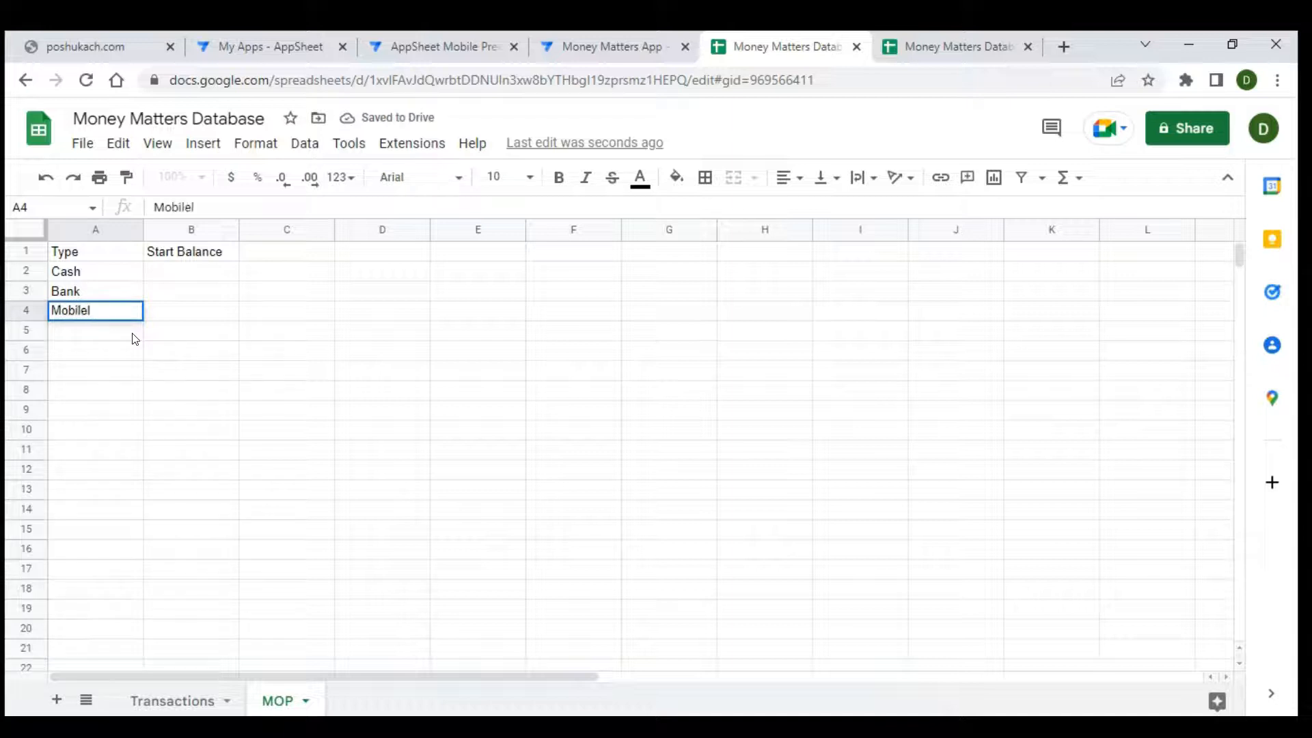
text( Money)
key(Tab)
- Enter the start balances 100 for Cash, 250 for Bank and 150 for Mobile Money
key(Up)
key(Up)
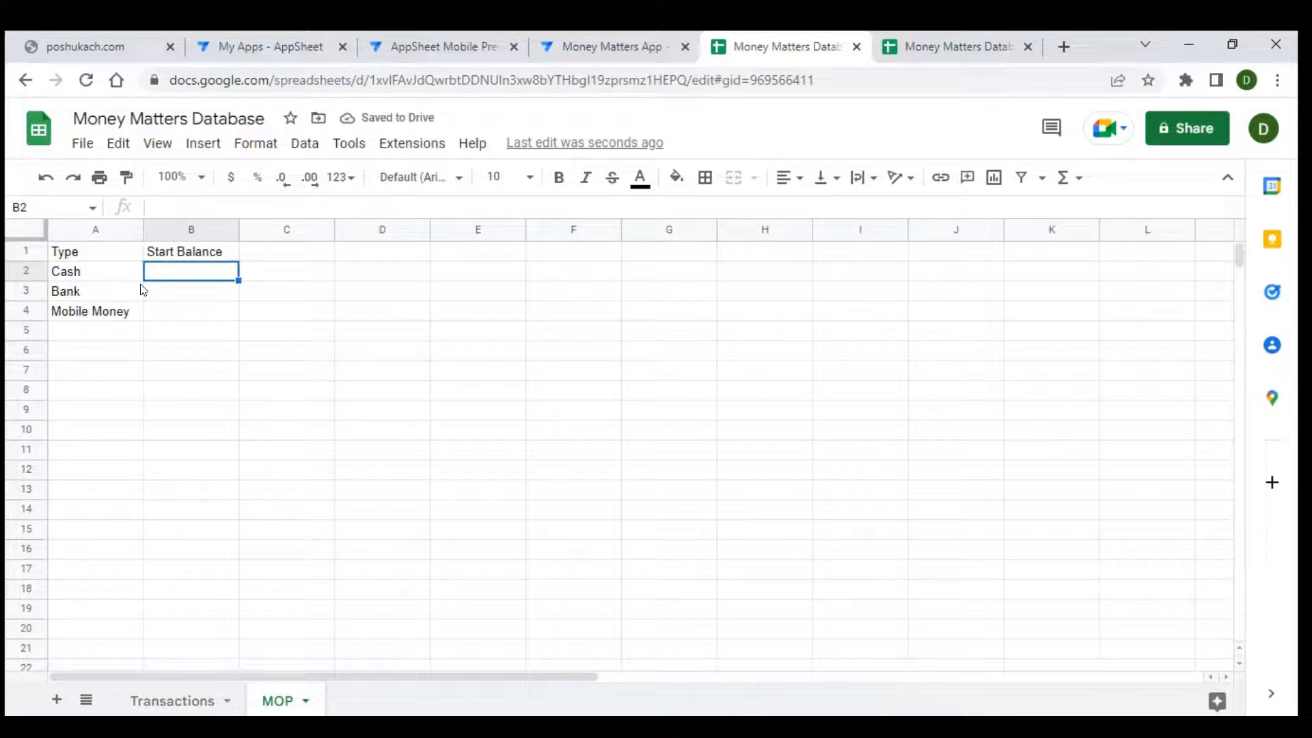
text(100)
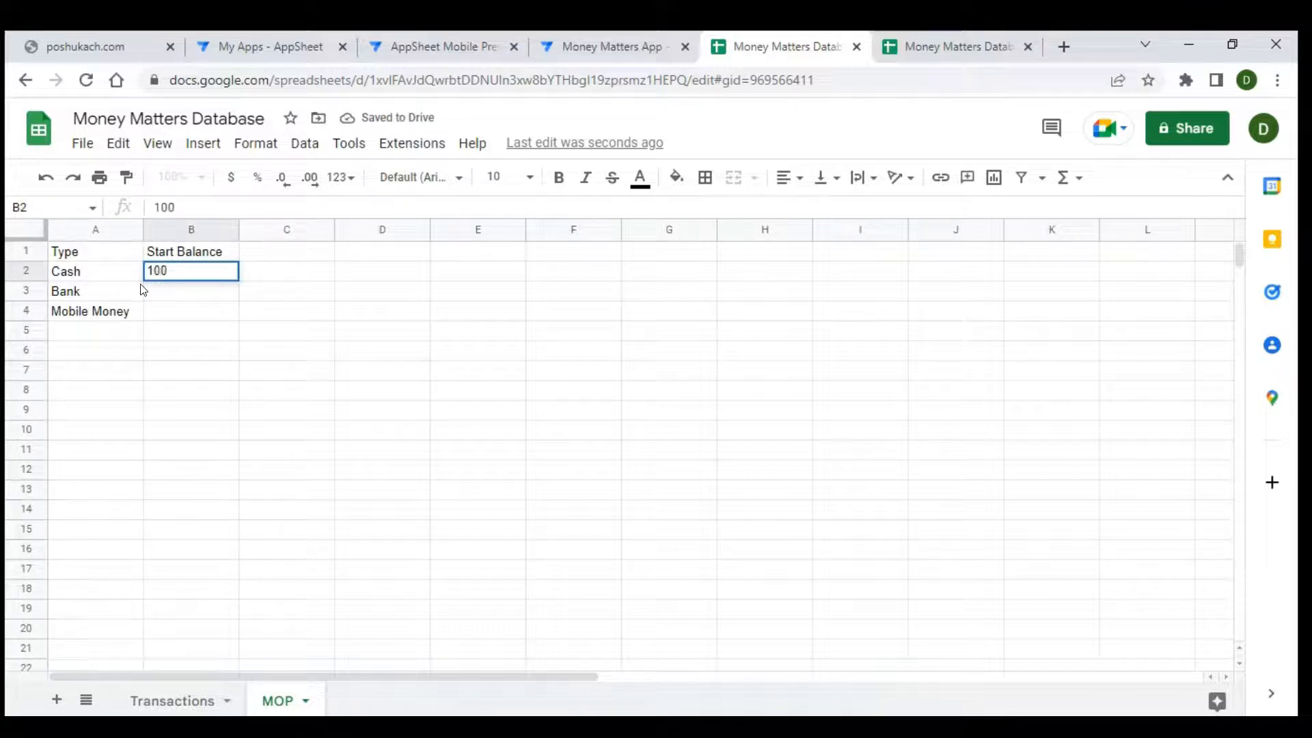
key(Return)
text(25)
key(Return)
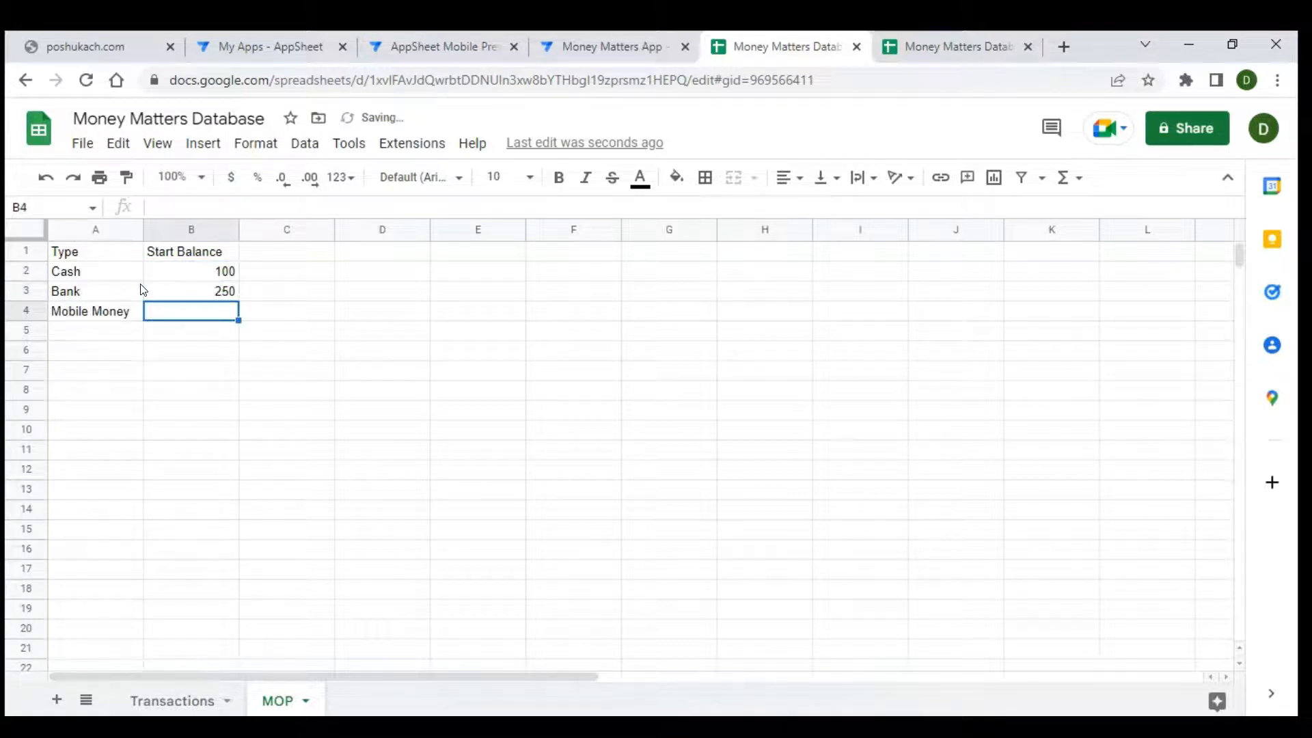
text(150)
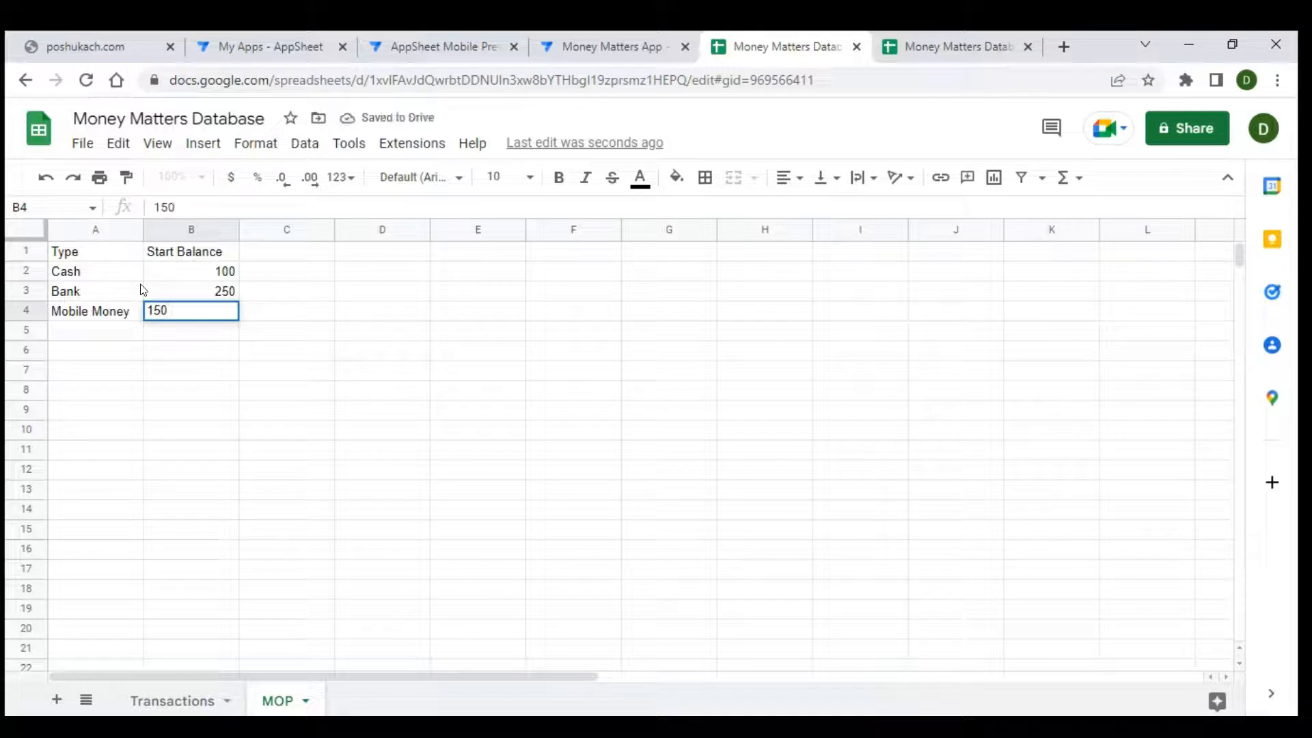
key(Return)
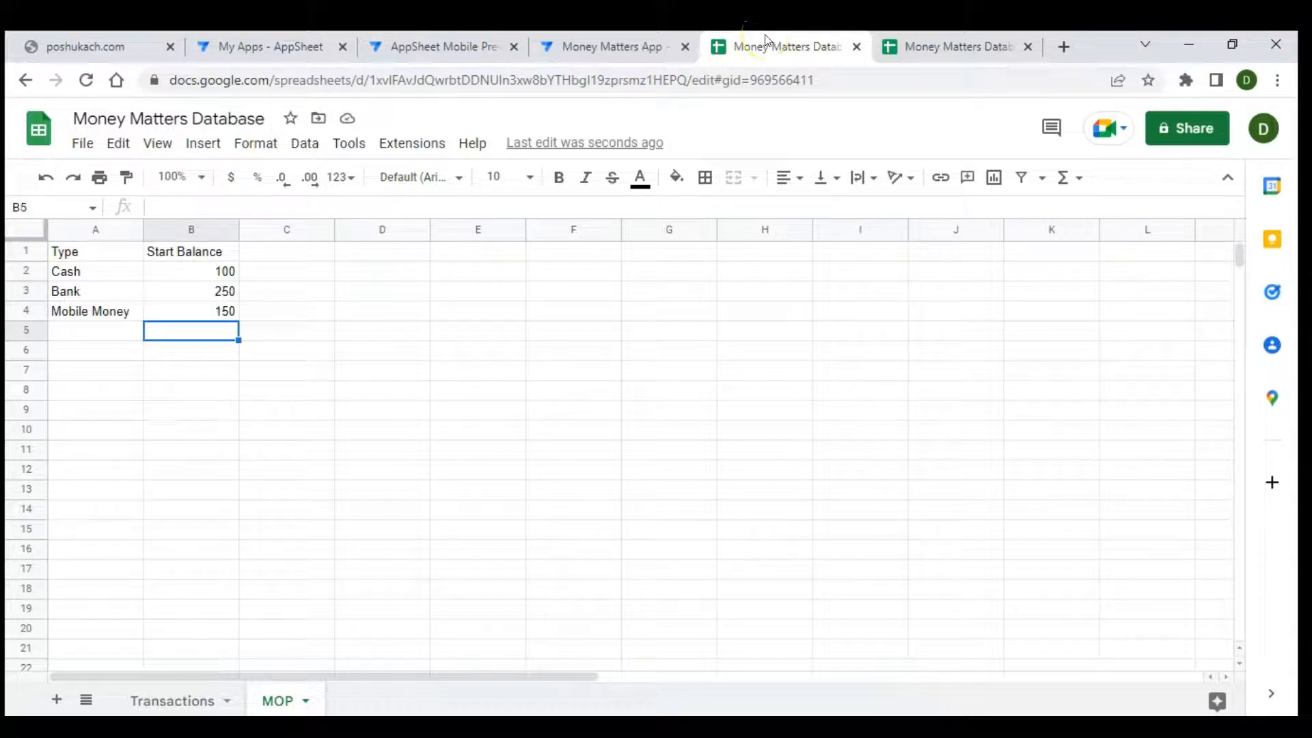
- In AppSheet, start a new table from the Google Sheets file Money Matters Database in App Development > Appsheet with Spreadsheet > Money Matters
click(619, 45)
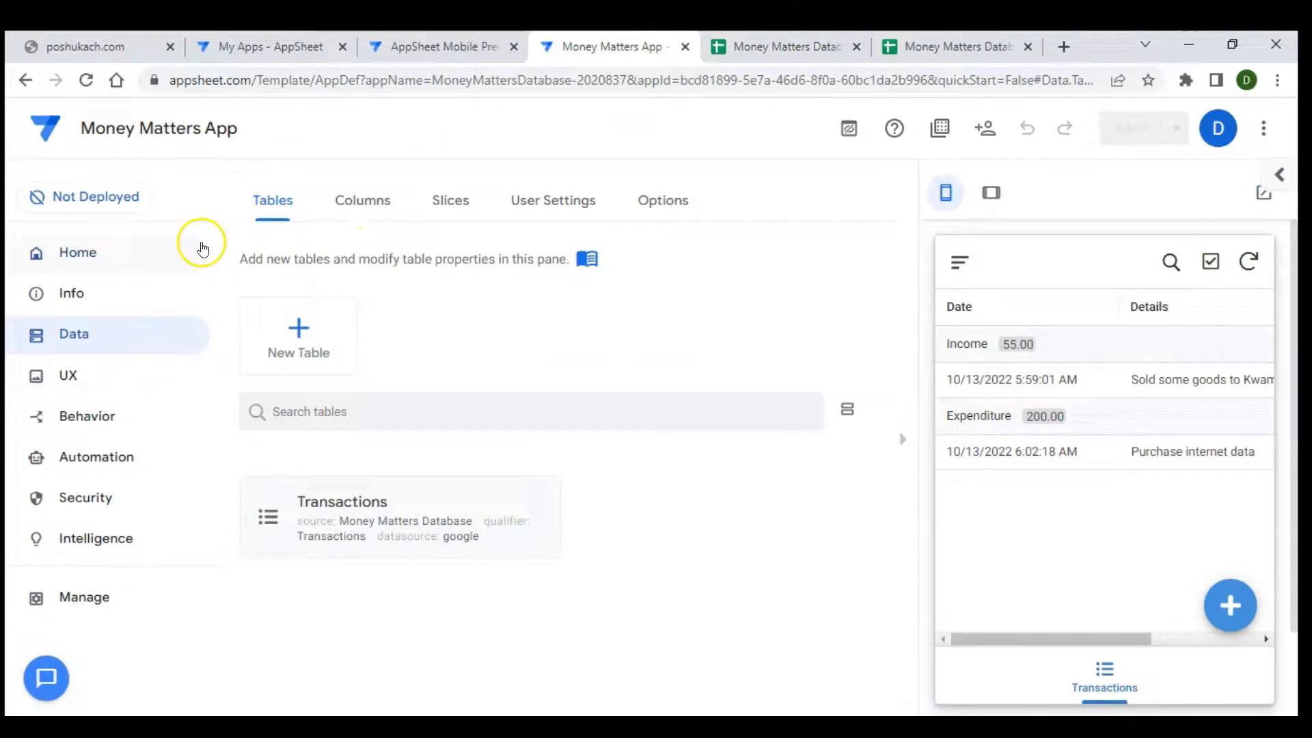
click(306, 338)
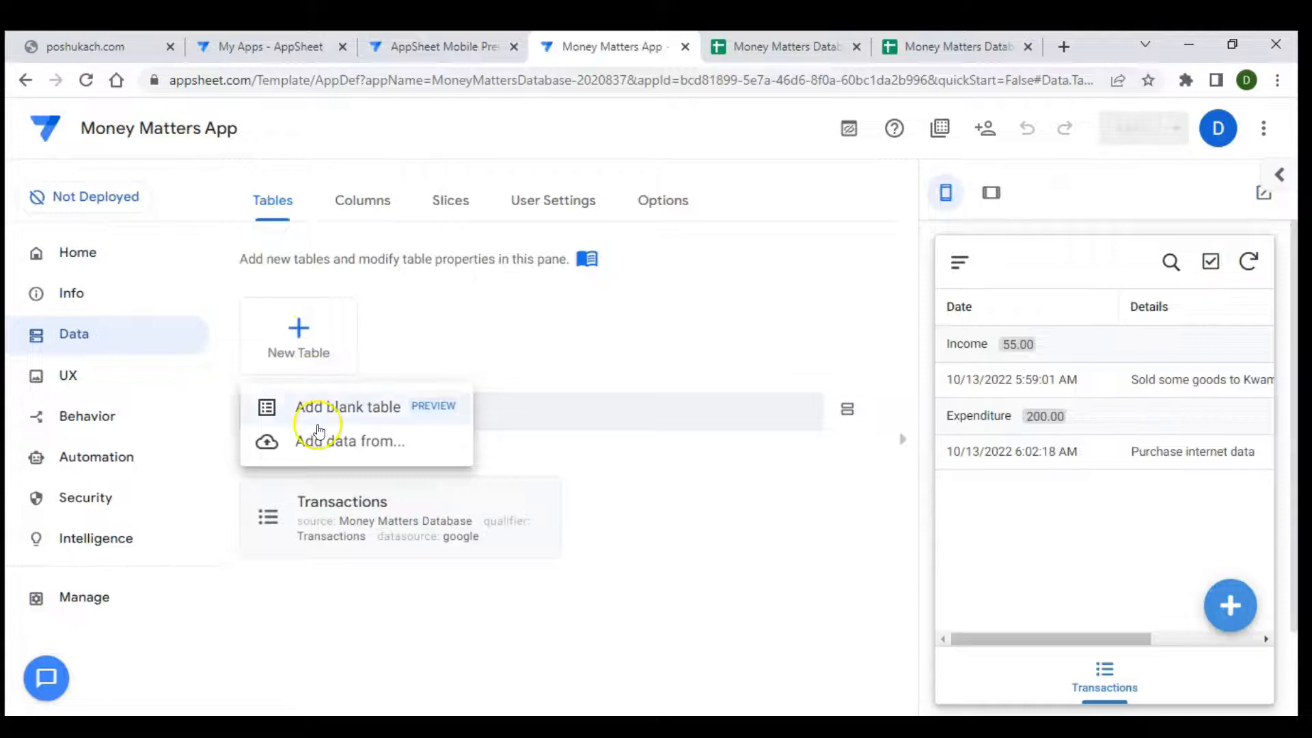
click(335, 451)
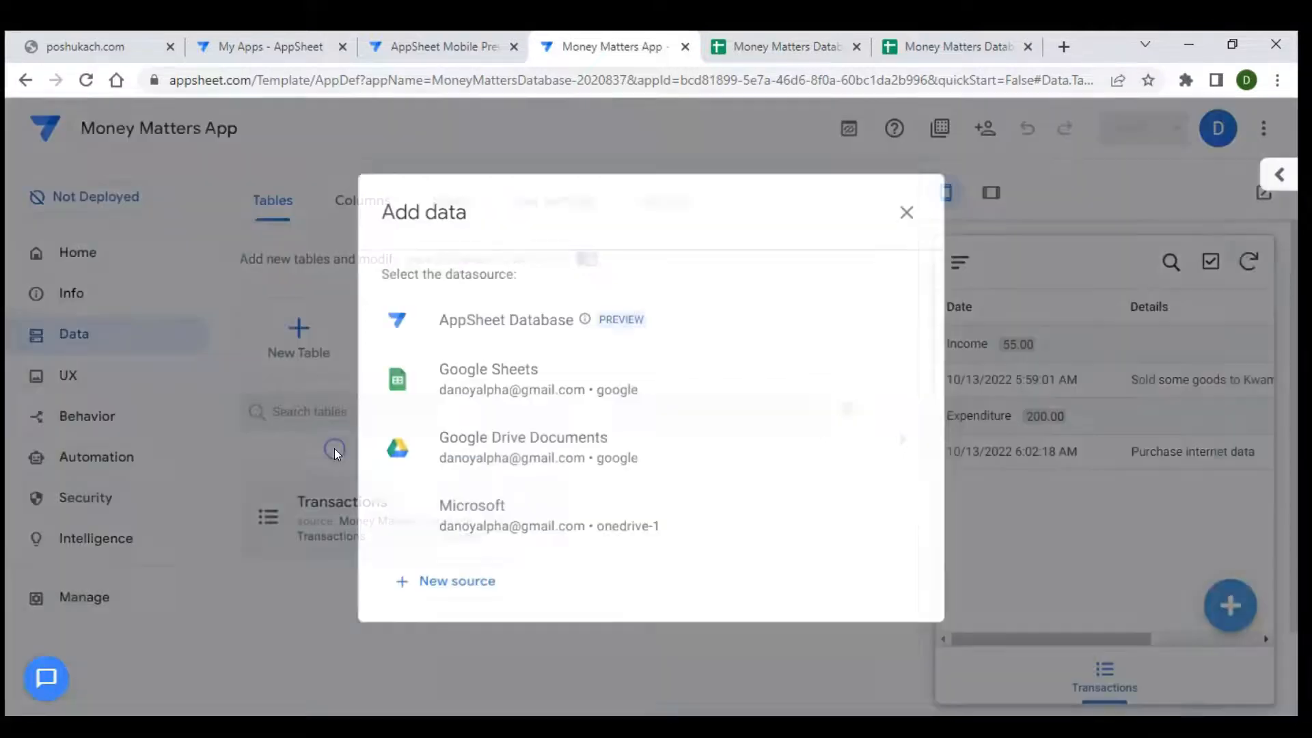
click(538, 387)
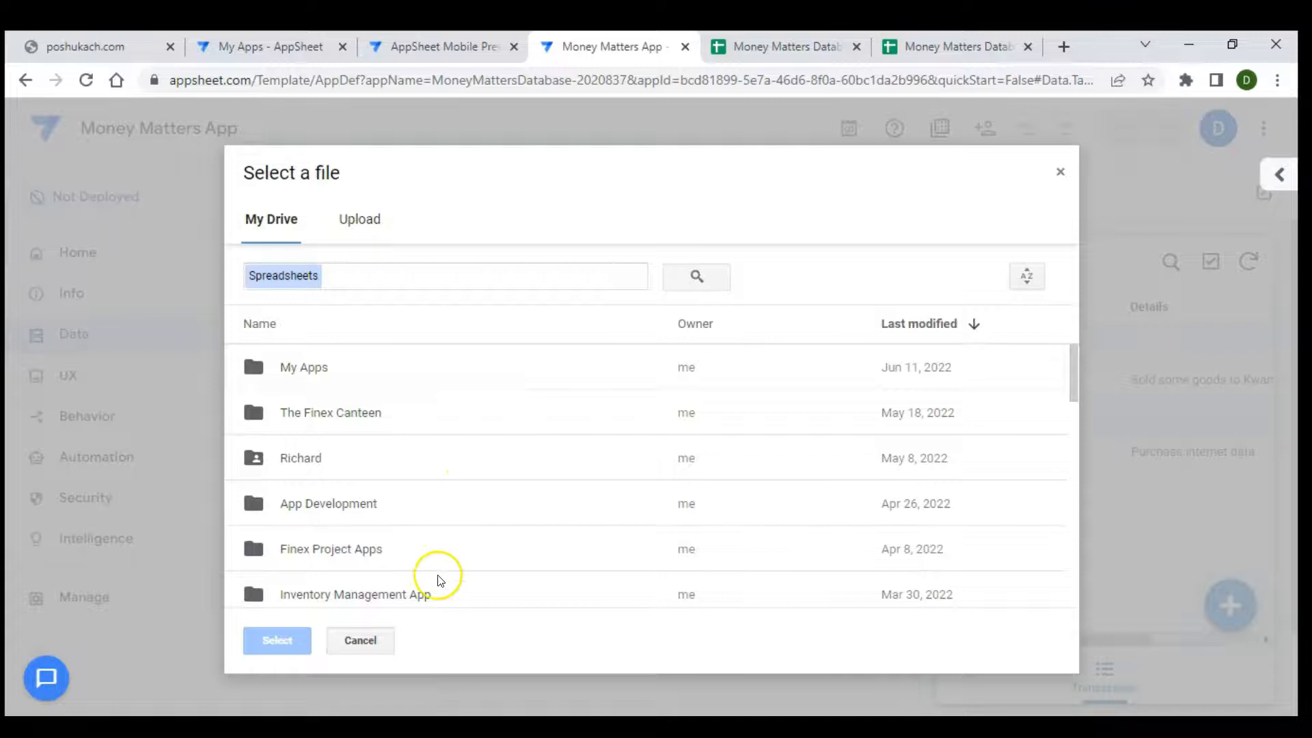
double_click(341, 505)
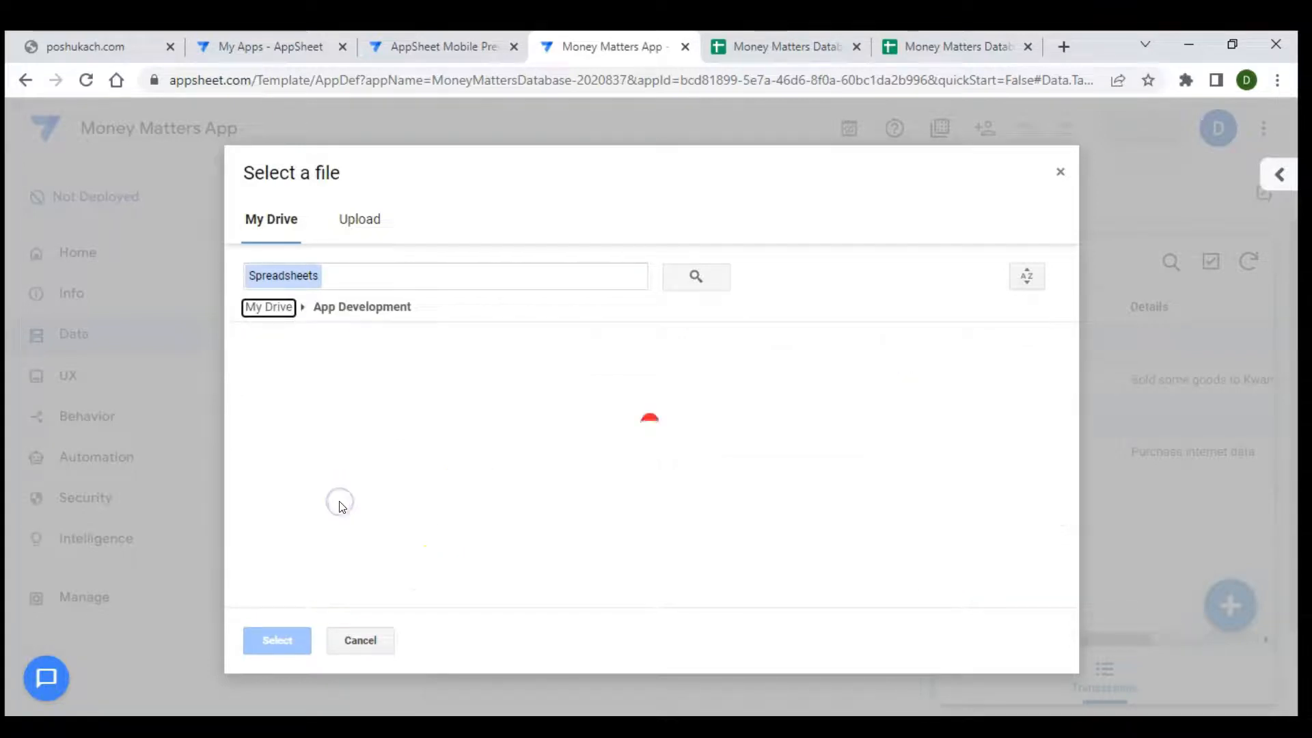
double_click(313, 386)
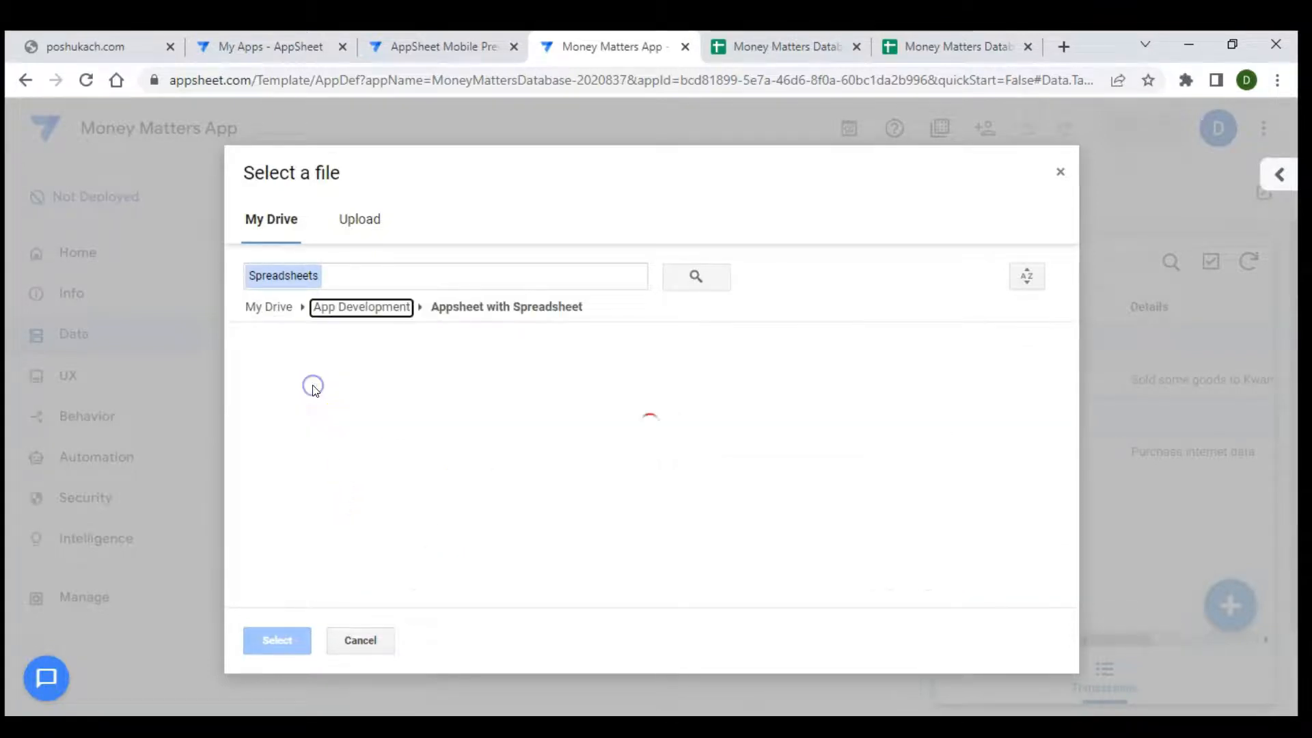
double_click(339, 387)
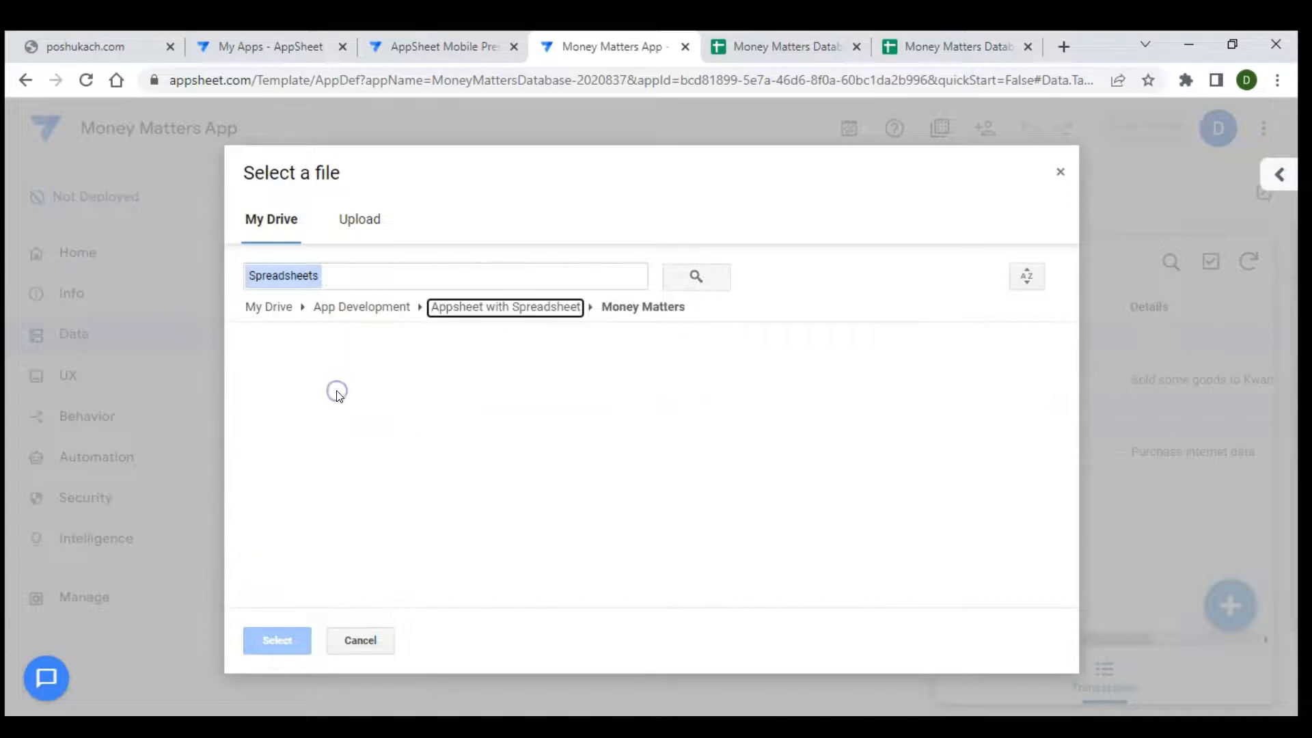
click(362, 394)
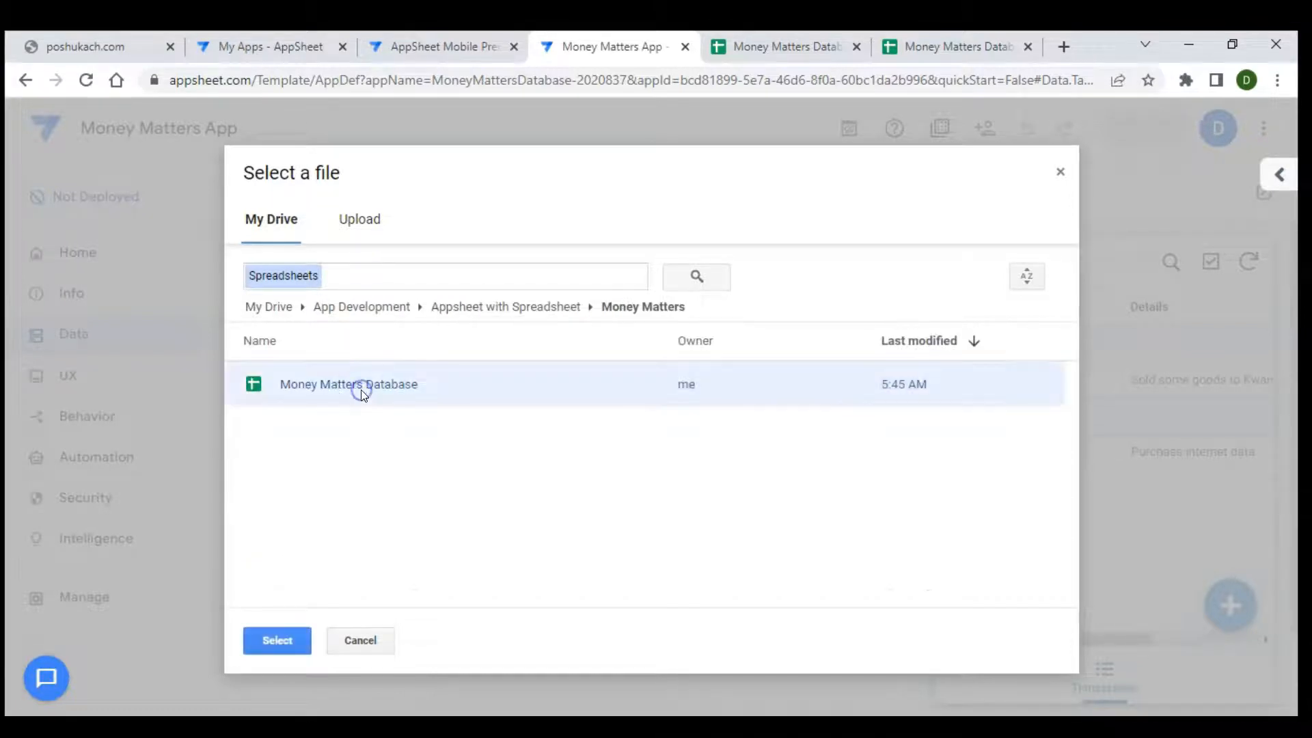
click(265, 639)
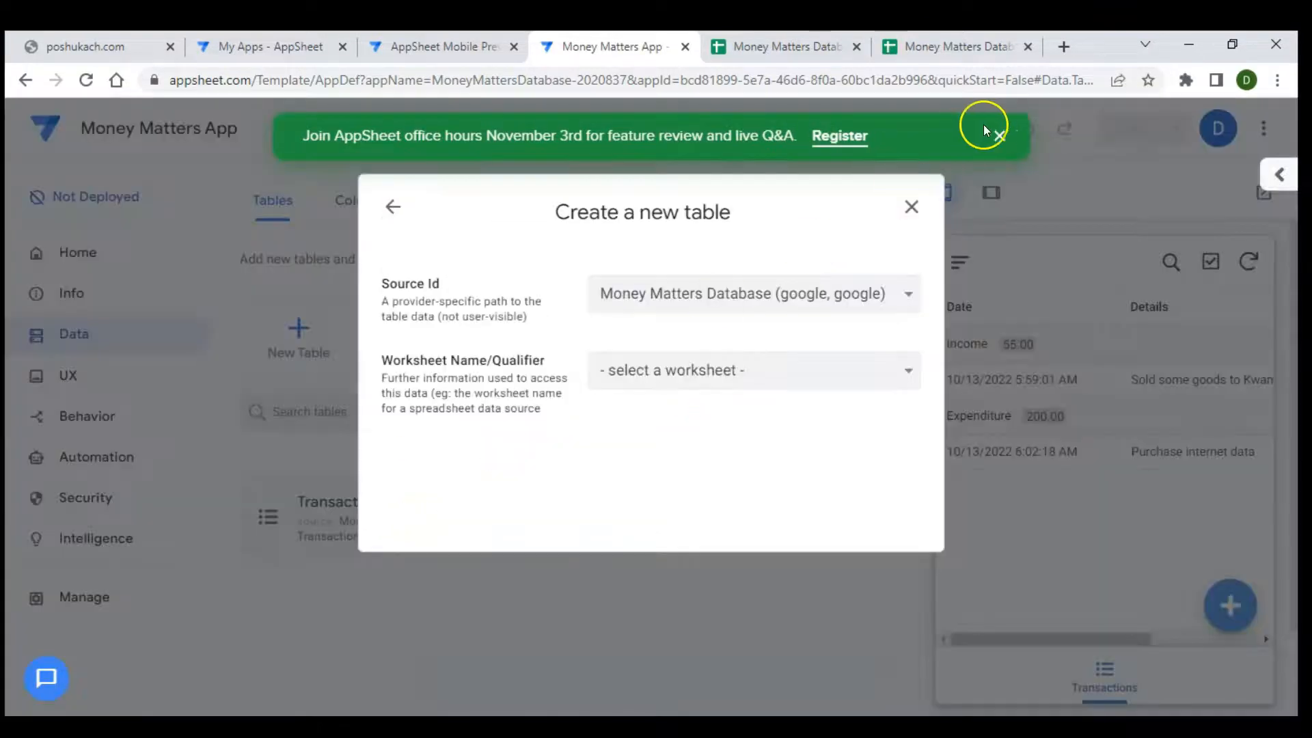
- Dismiss the office hours banner and add the MOP worksheet as a table allowing updates, adds and deletes
click(999, 136)
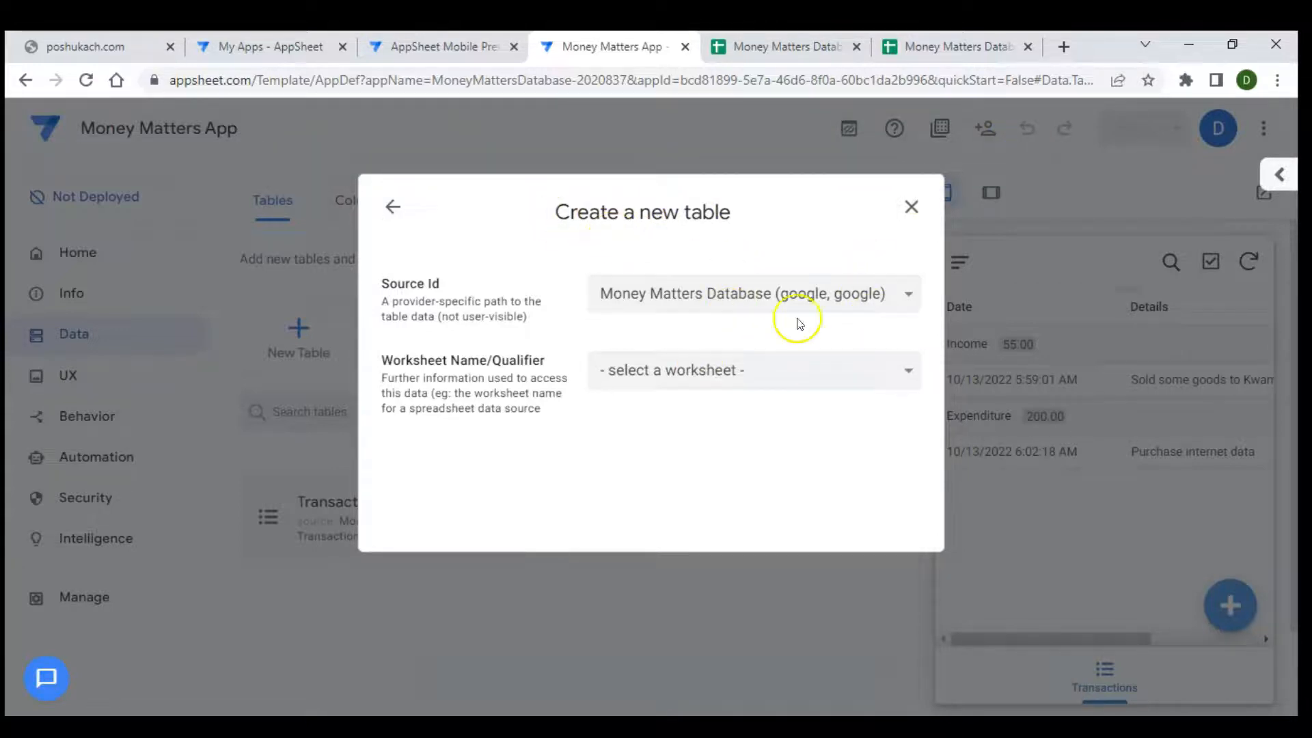
click(897, 356)
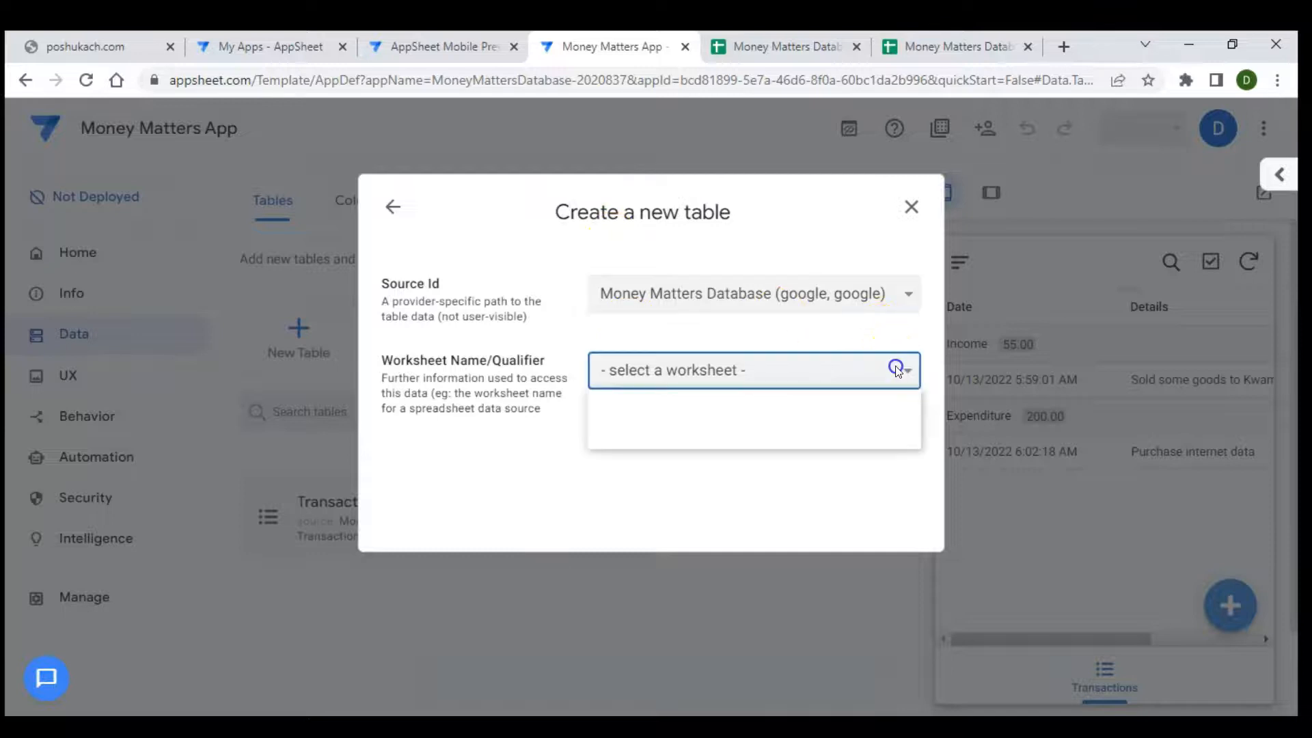
click(667, 437)
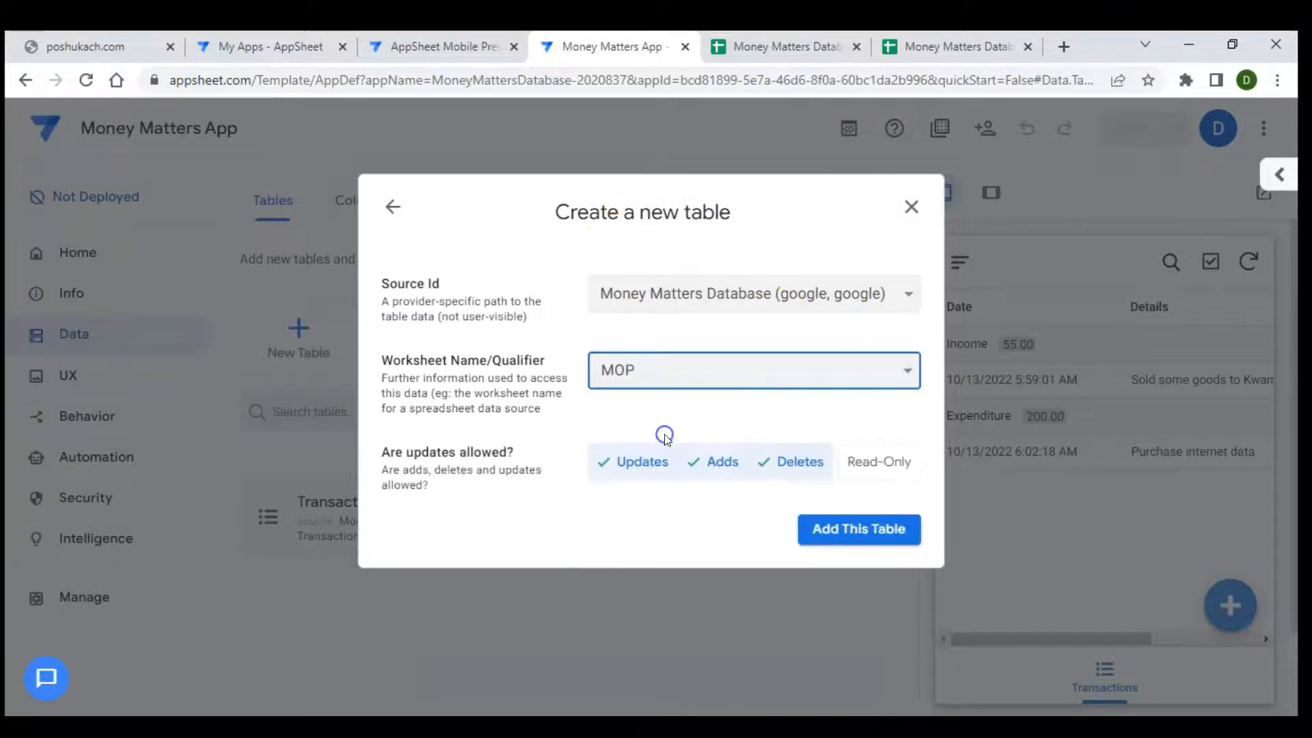
click(854, 531)
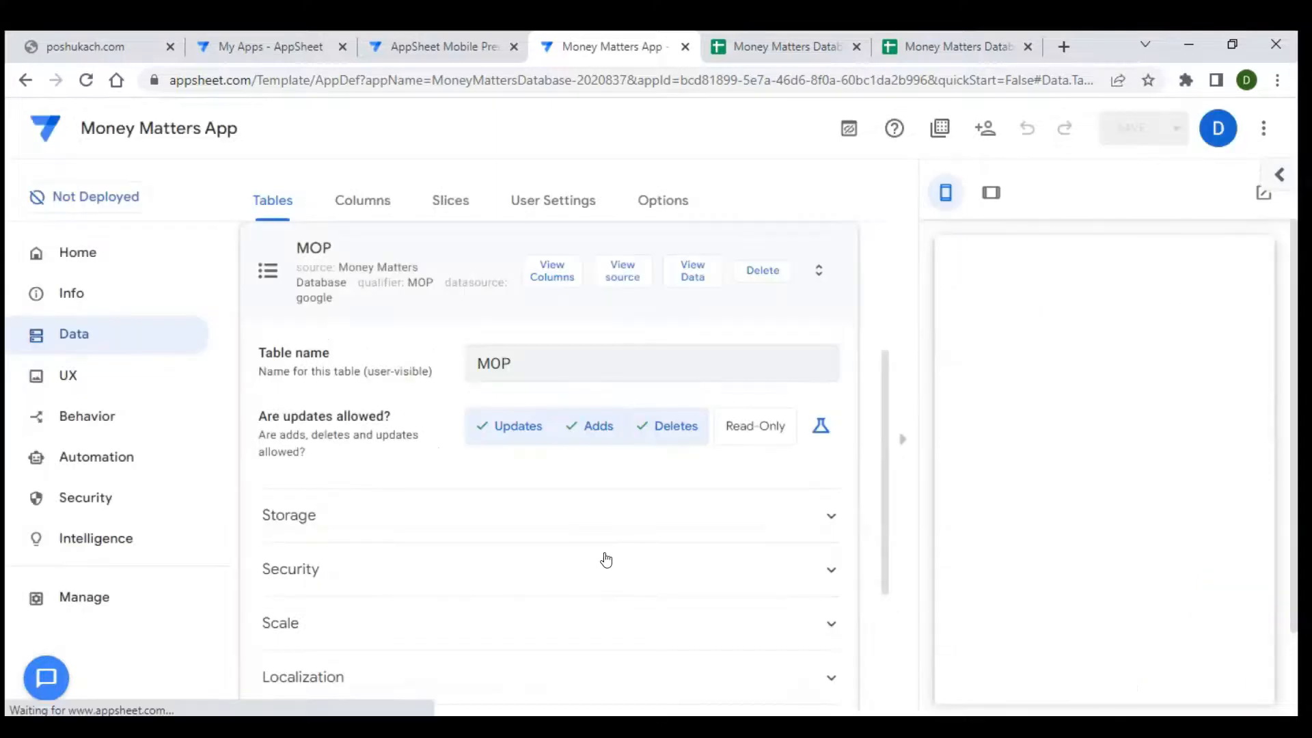
- Show the MOP table's columns and open the settings of the Start Balance column
click(544, 287)
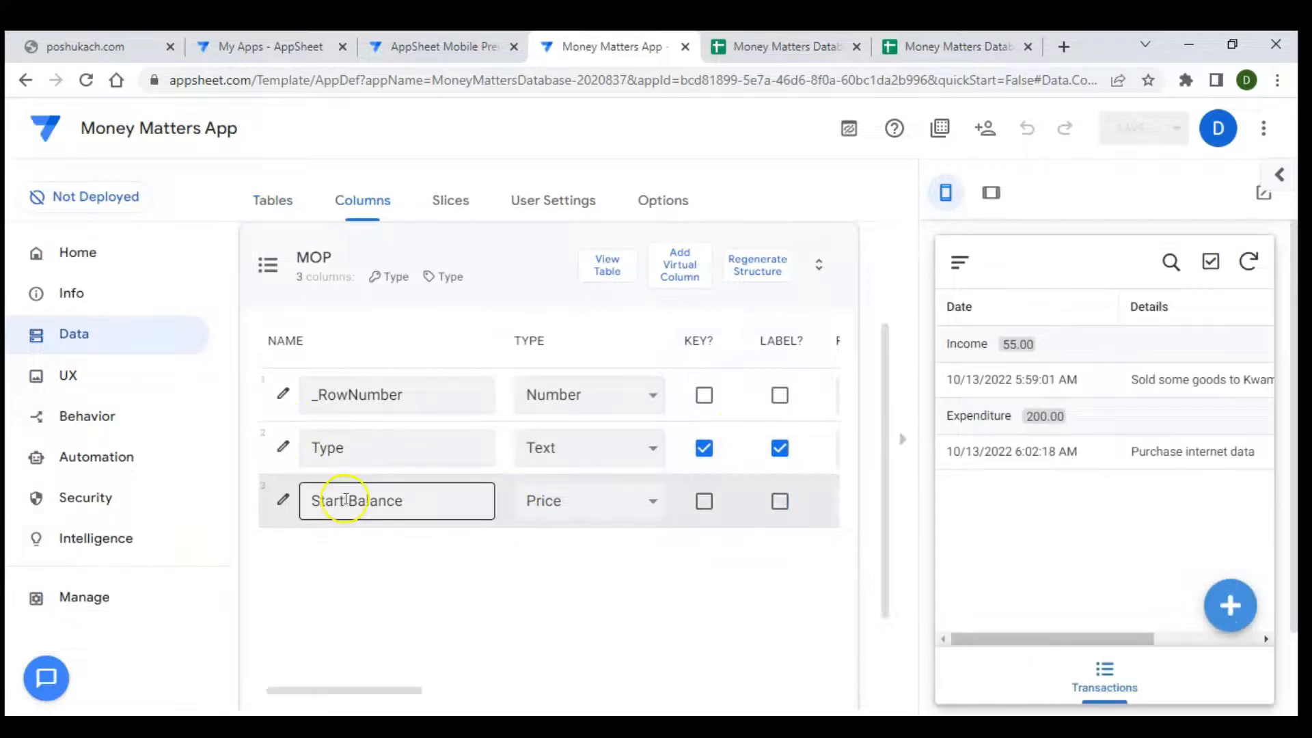
click(424, 500)
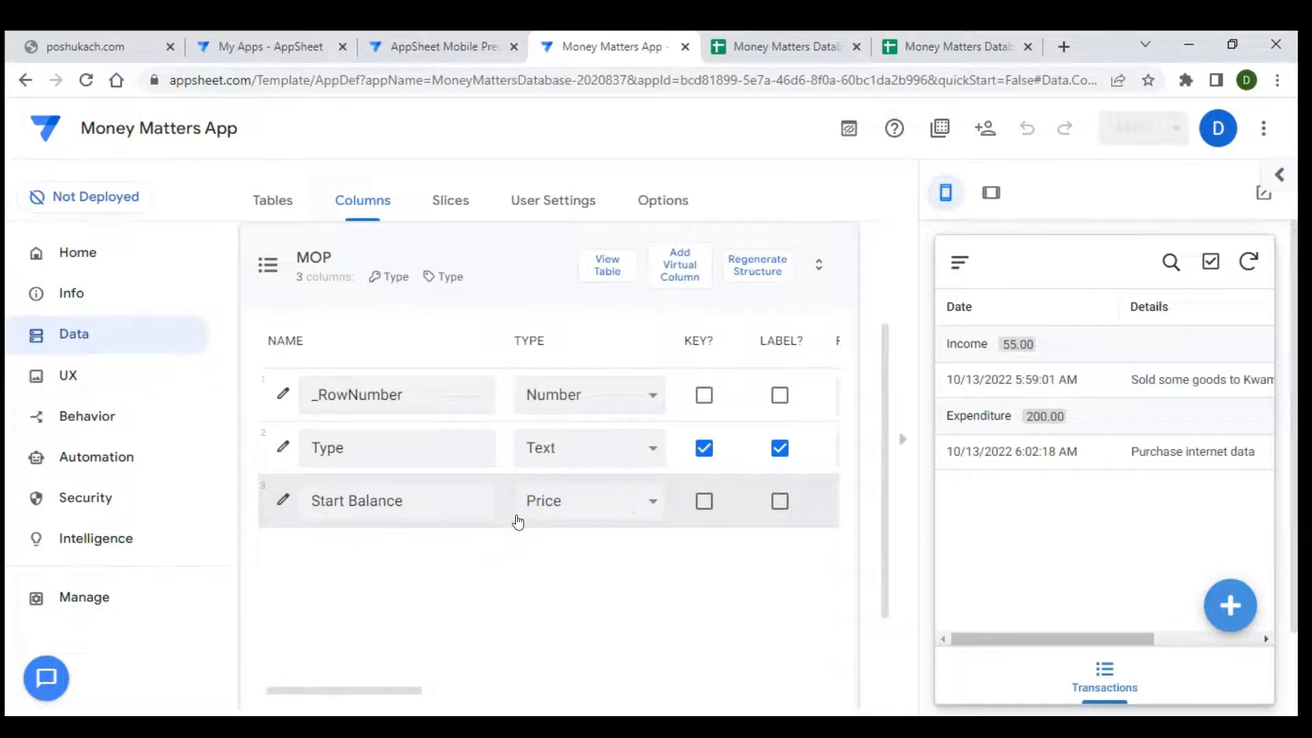
click(283, 501)
click(279, 502)
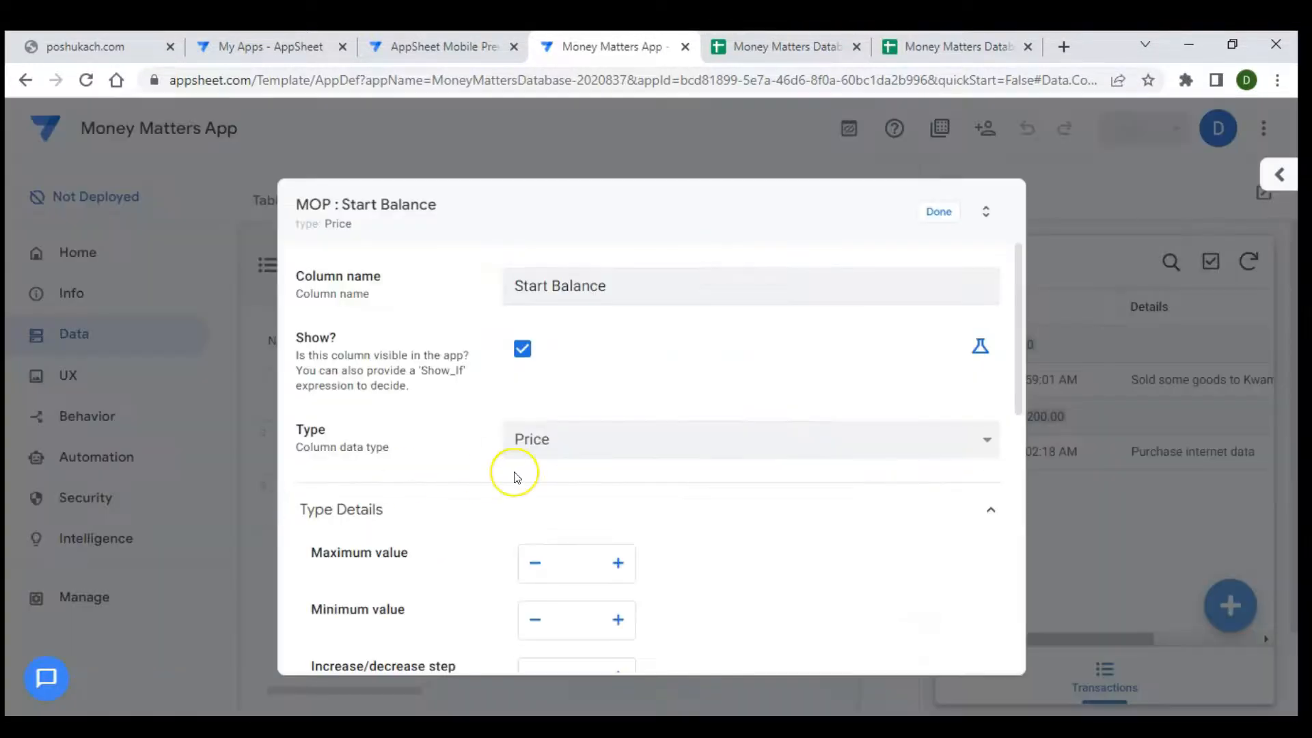
- Set the Start Balance column's currency symbol to blank and finish editing the column
scroll(514, 476, down, 8)
click(683, 423)
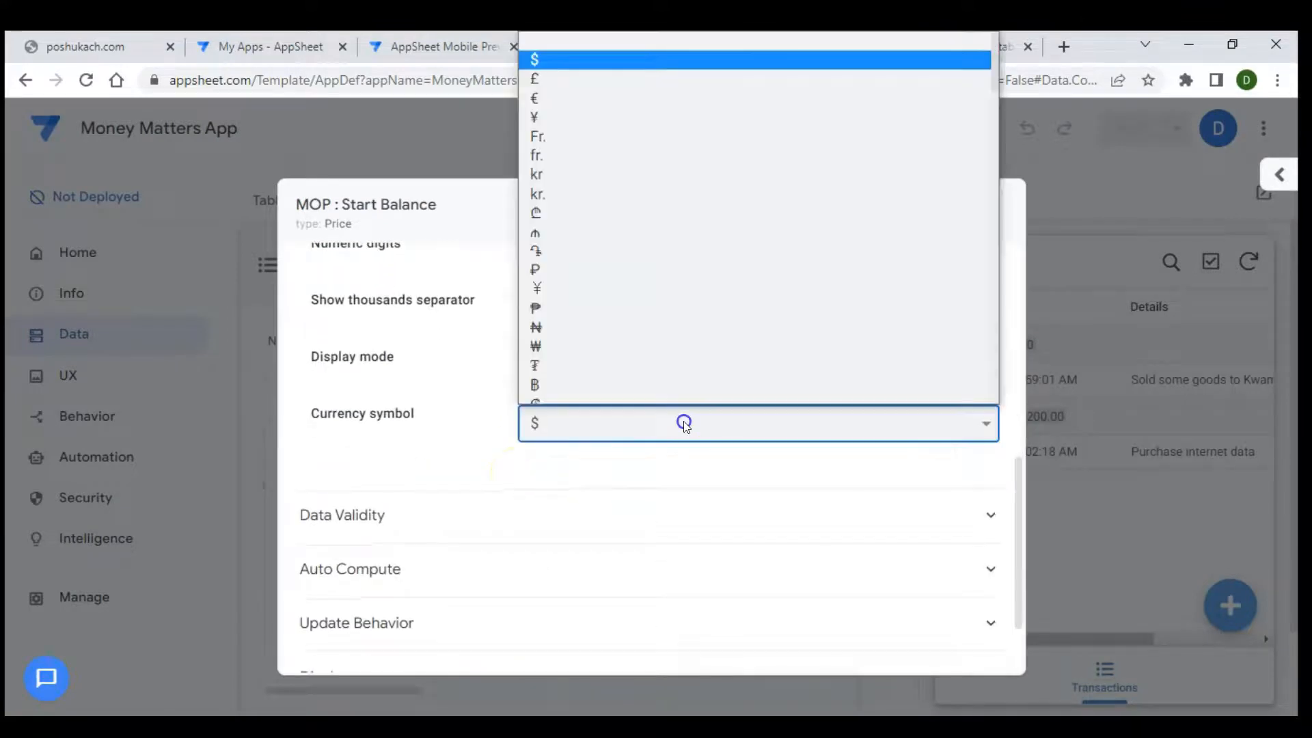
click(552, 43)
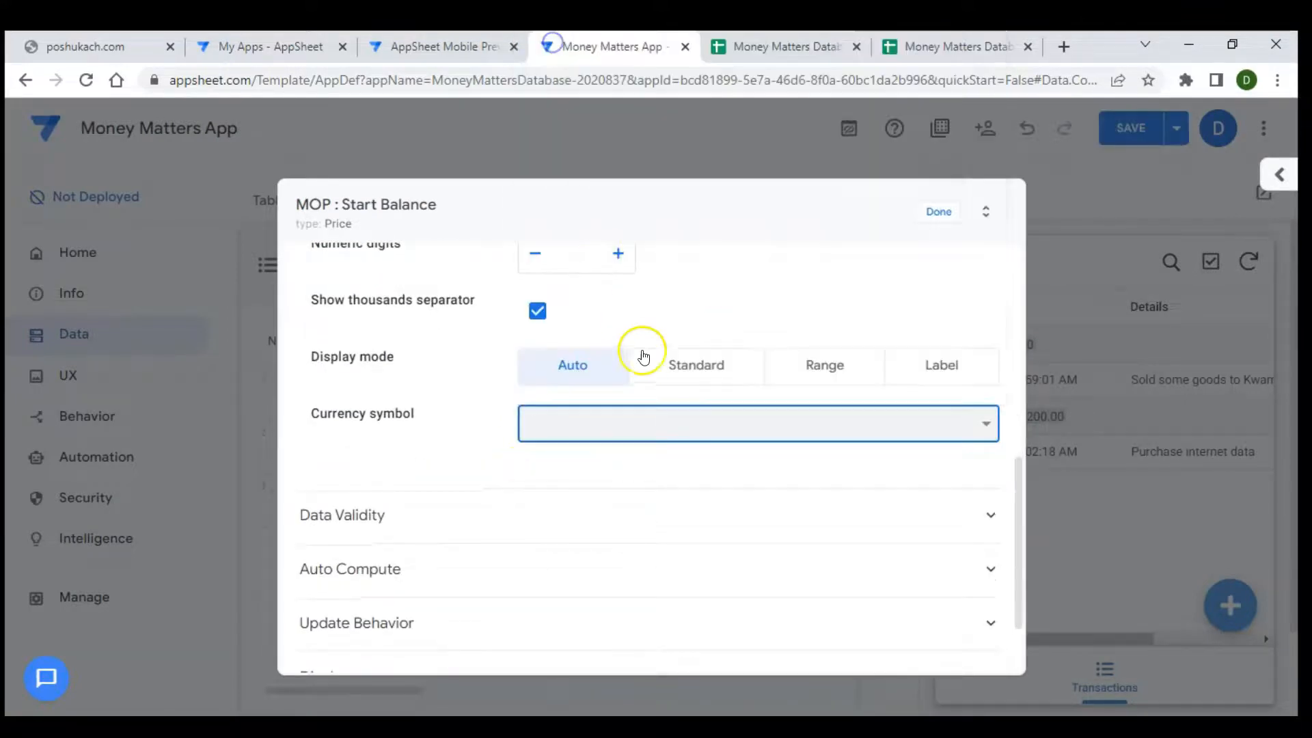
scroll(639, 351, up, 3)
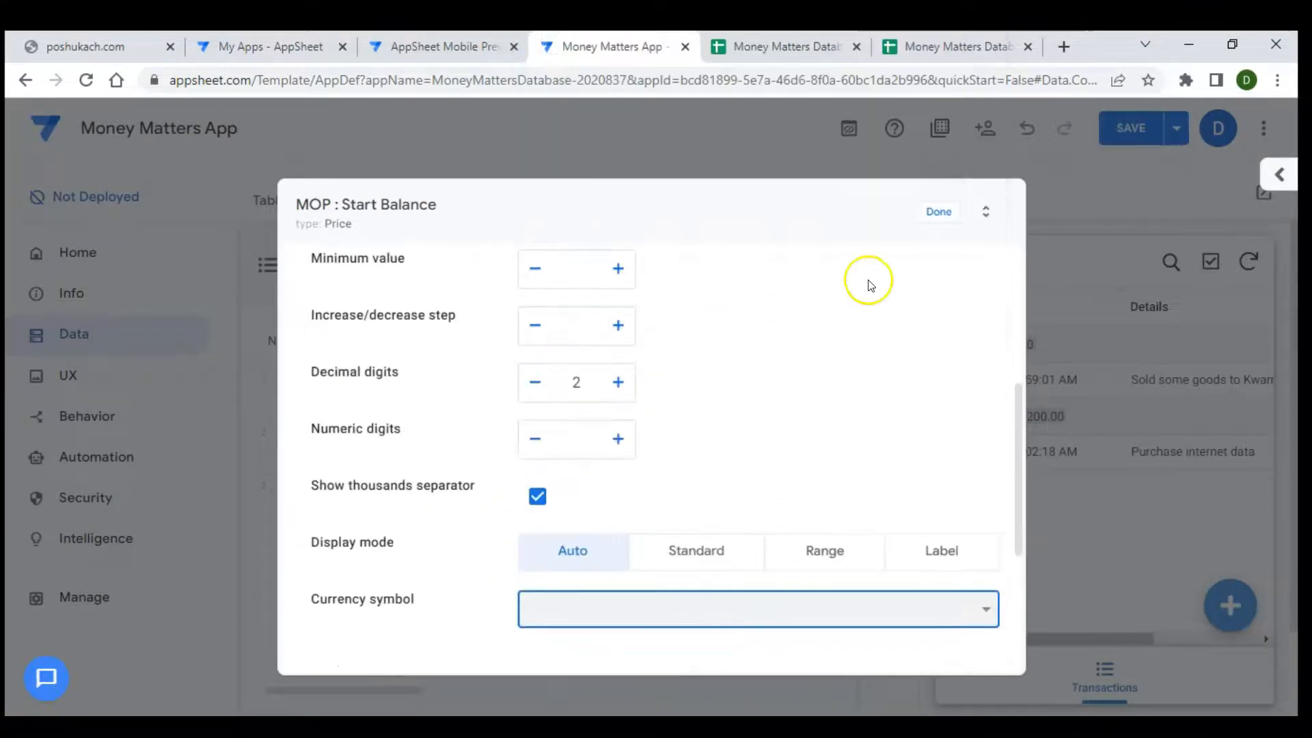
click(933, 213)
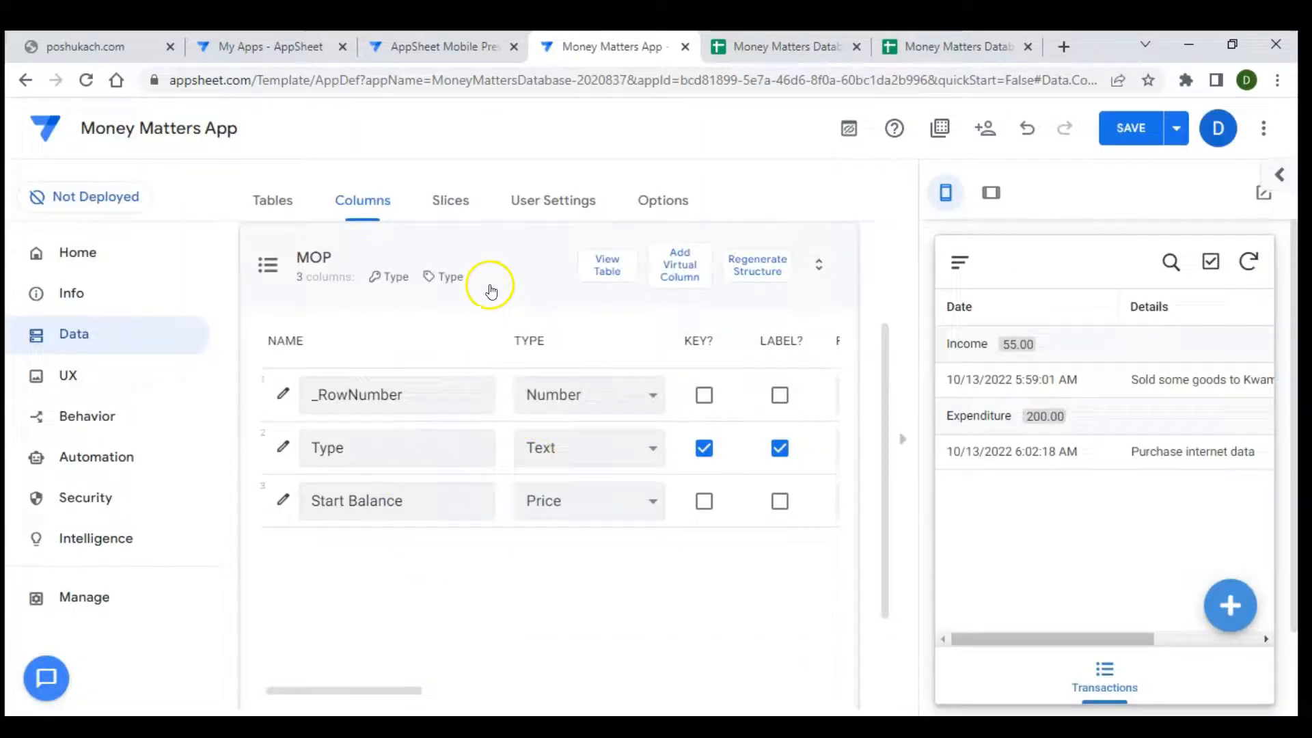
- In the Transactions table, change the Mode of Payment column's type to Ref
click(536, 265)
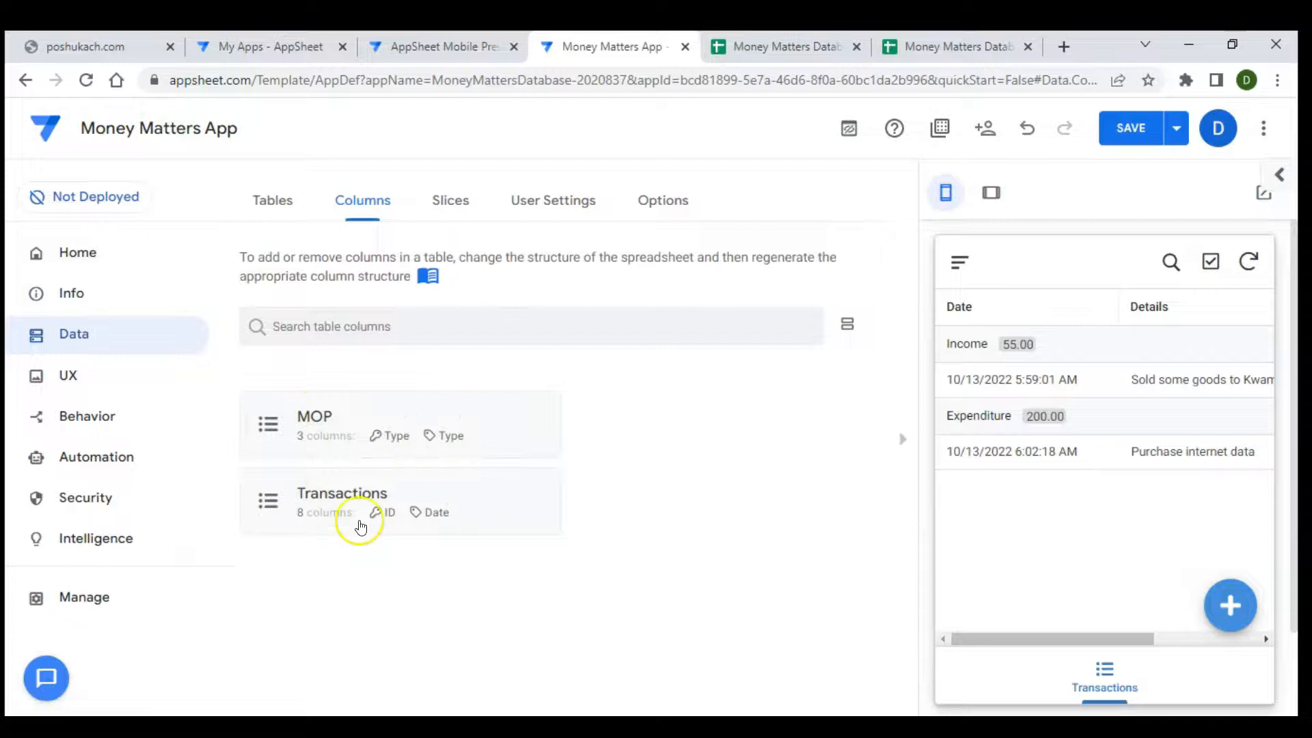
click(470, 511)
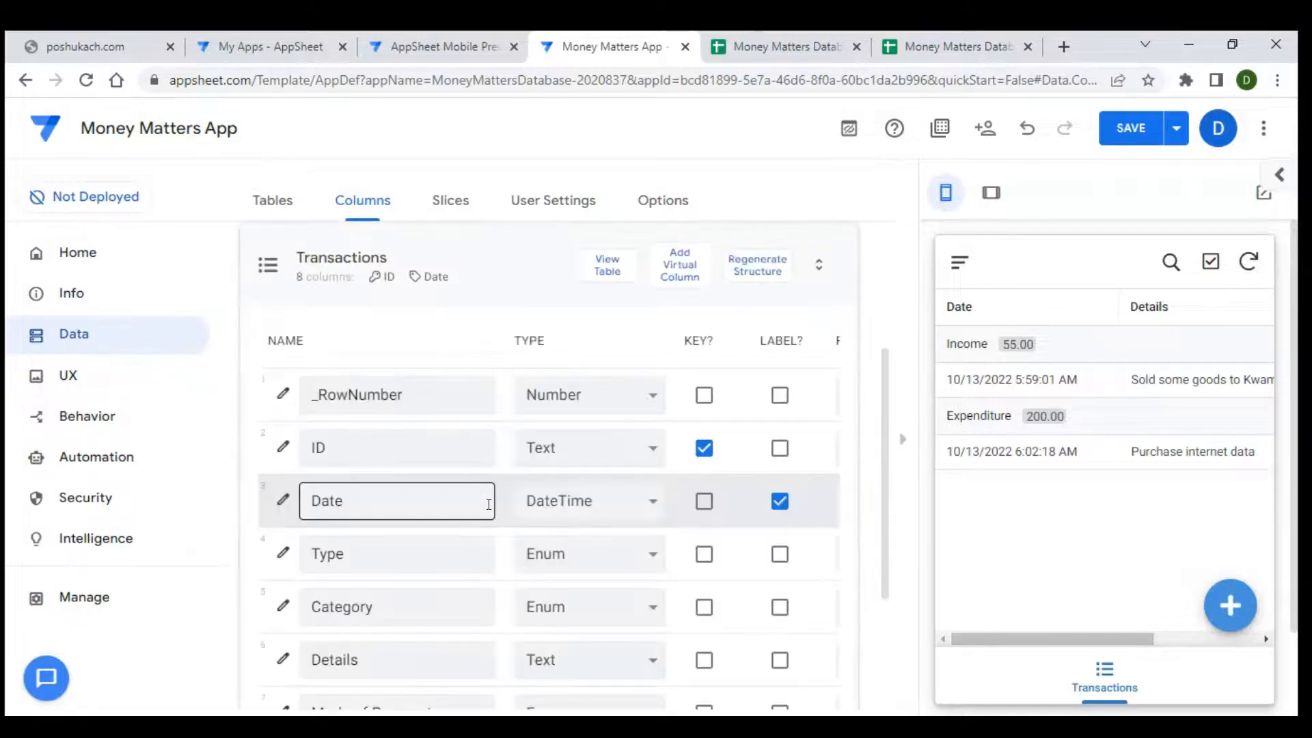
scroll(410, 540, down, 3)
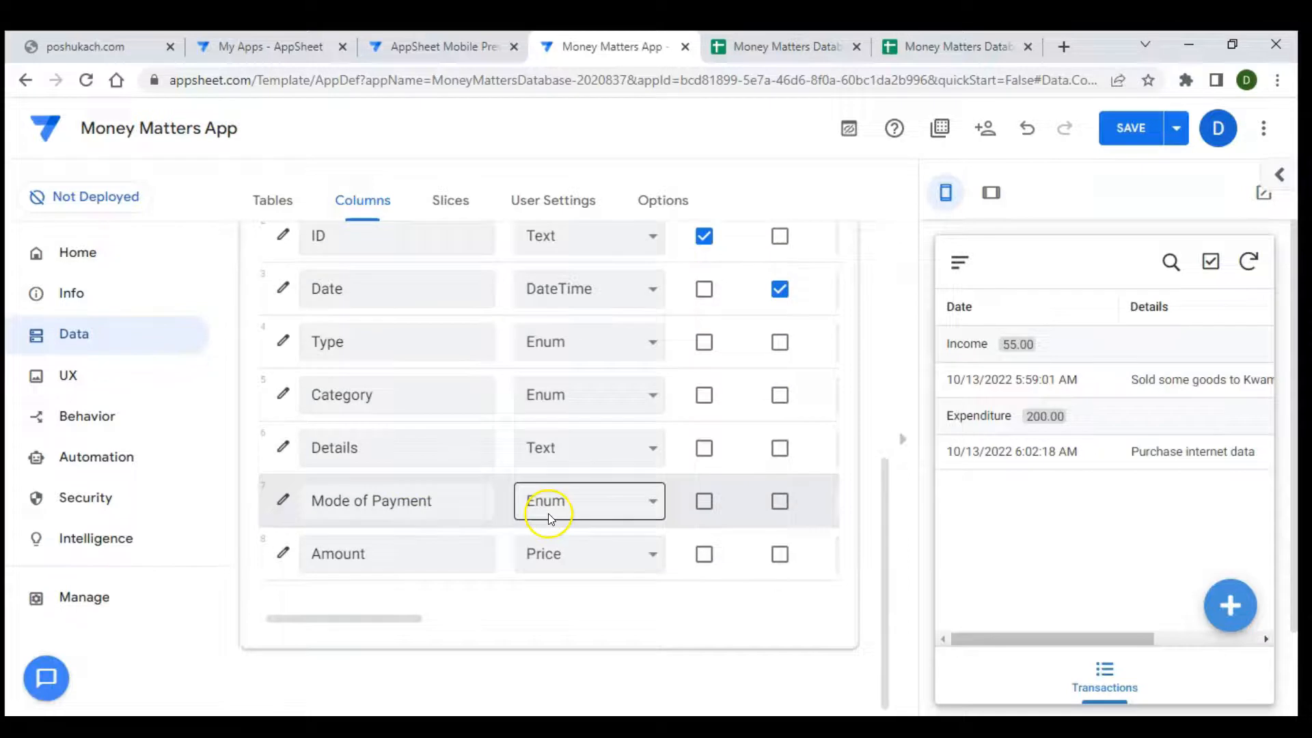
click(572, 509)
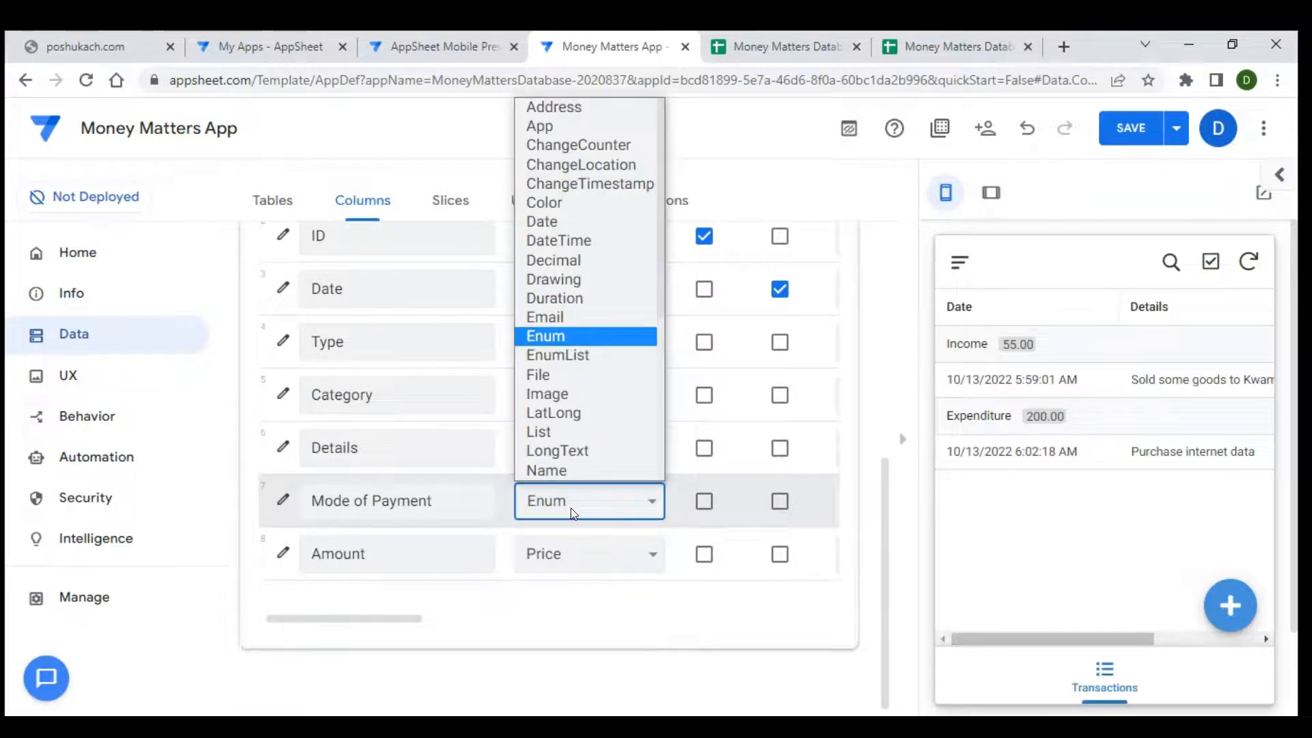
scroll(580, 422, down, 5)
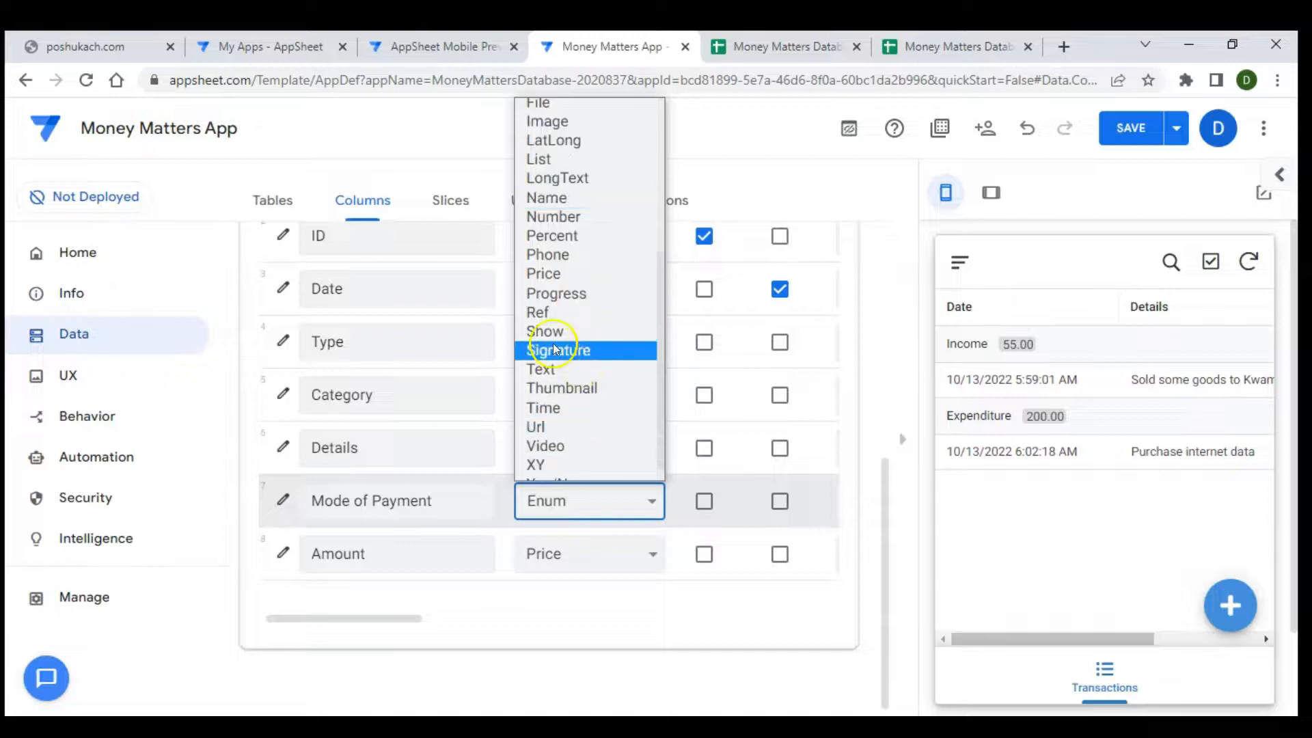
click(547, 325)
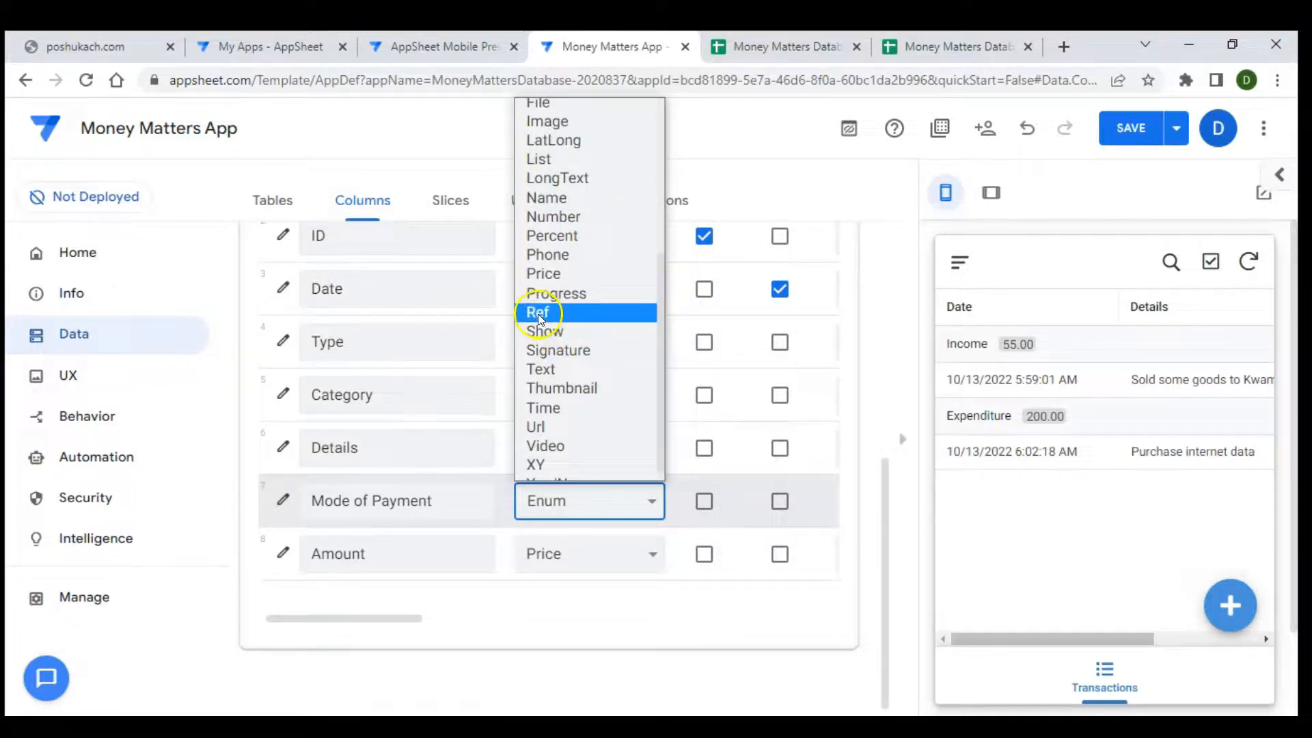
click(539, 313)
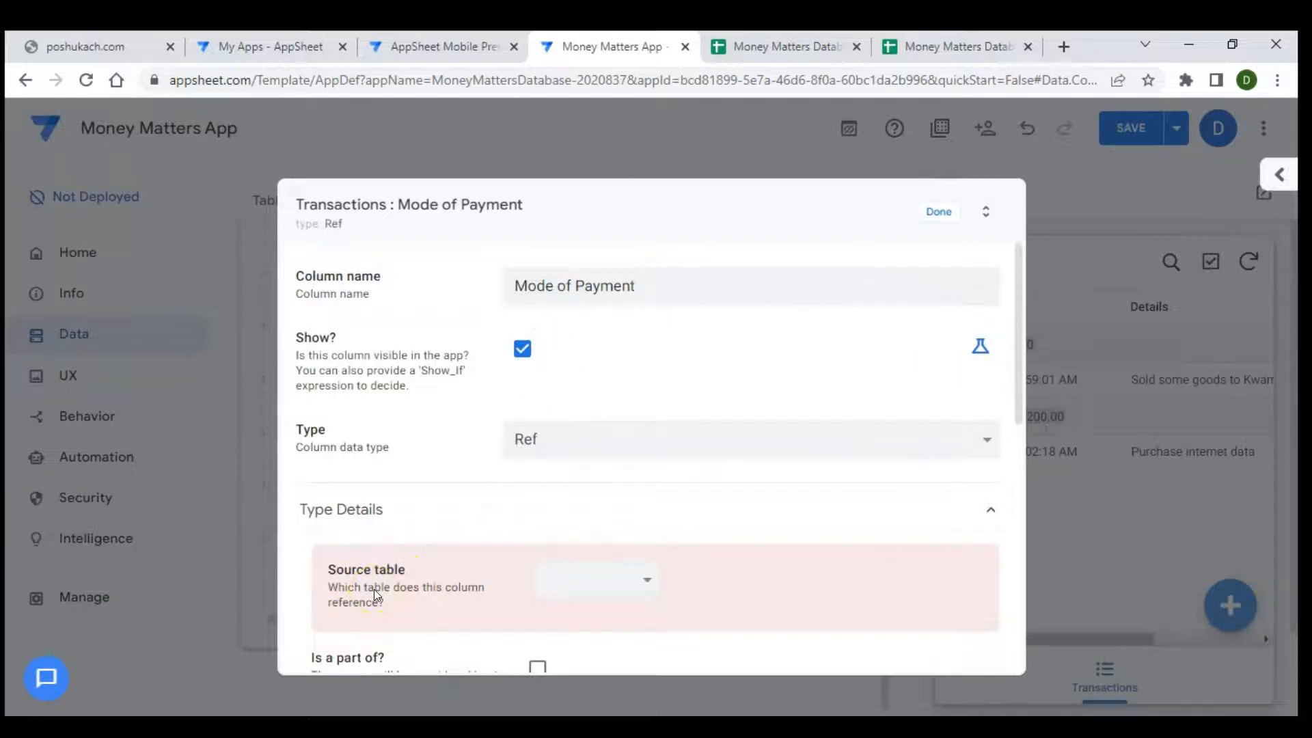
- Set MOP as the source table of the Mode of Payment reference and save the app
click(581, 584)
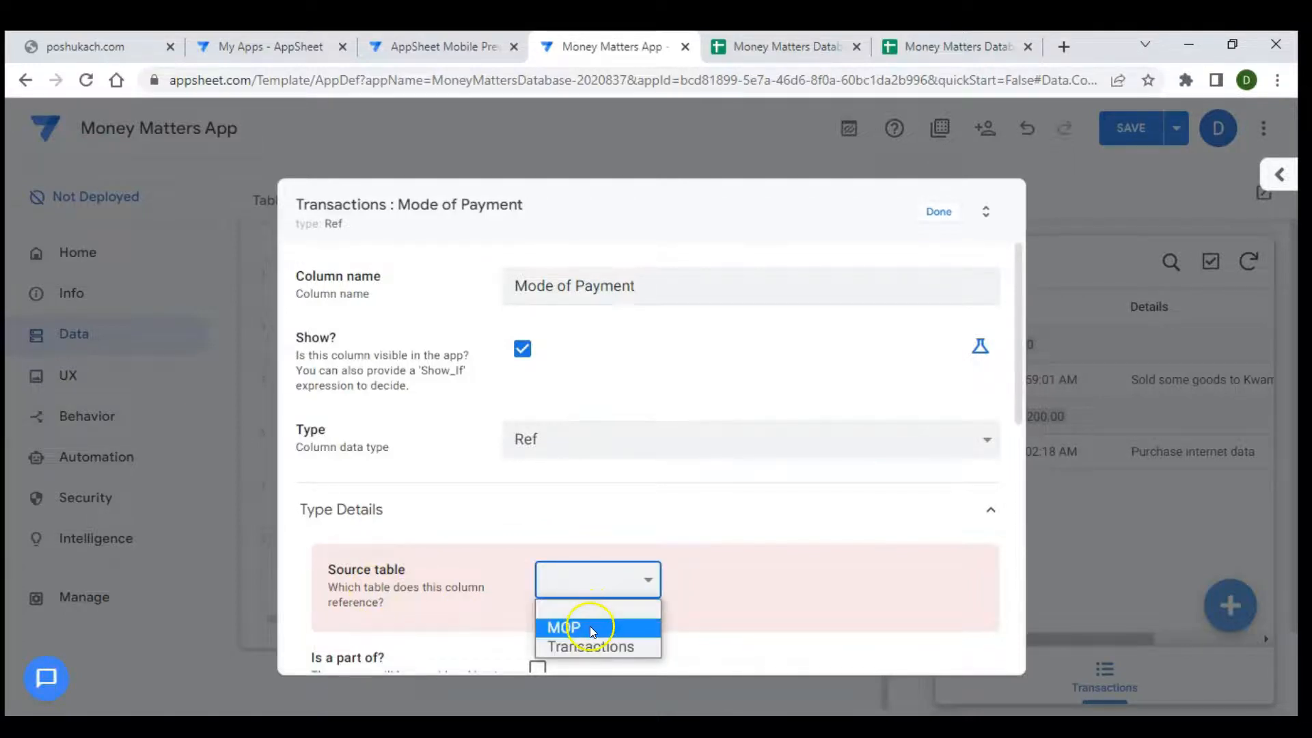
click(589, 626)
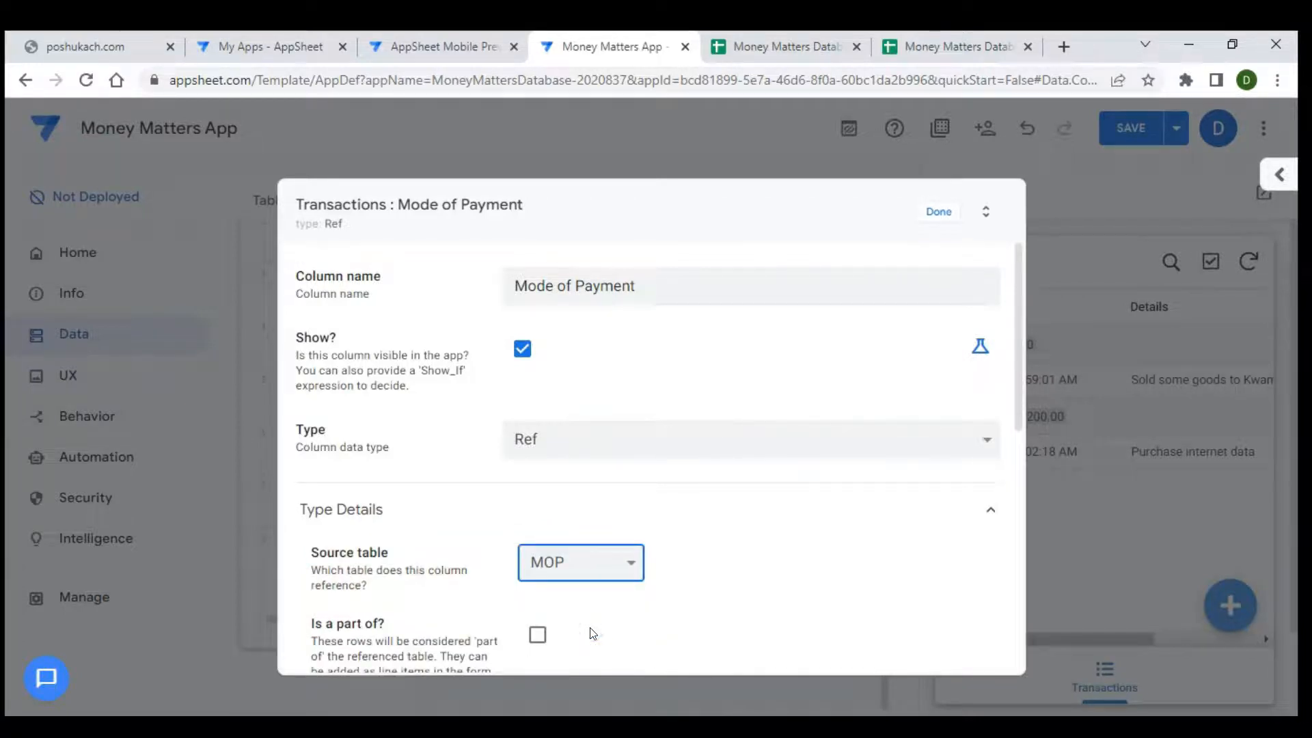
click(938, 216)
click(1131, 130)
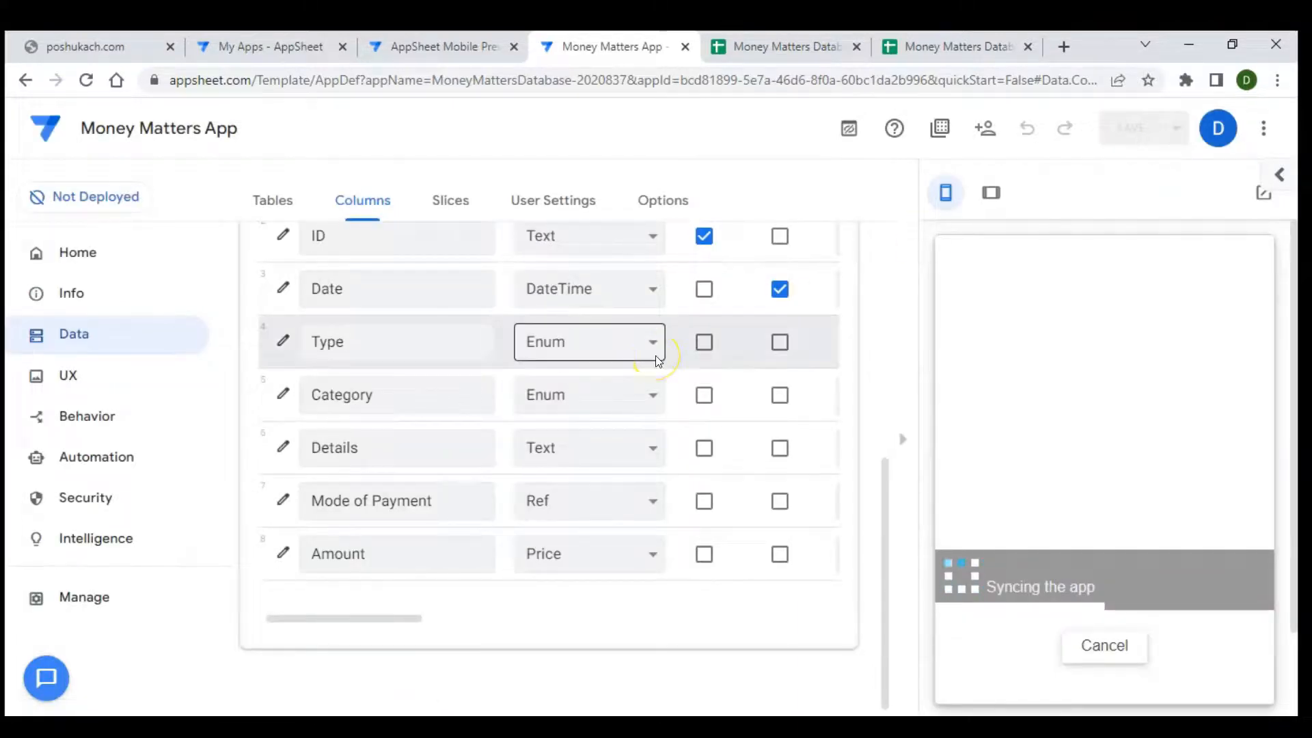
- Examine the MOP table's column list, including the Related Transactions virtual column and its type
scroll(655, 361, up, 2)
scroll(656, 360, up, 2)
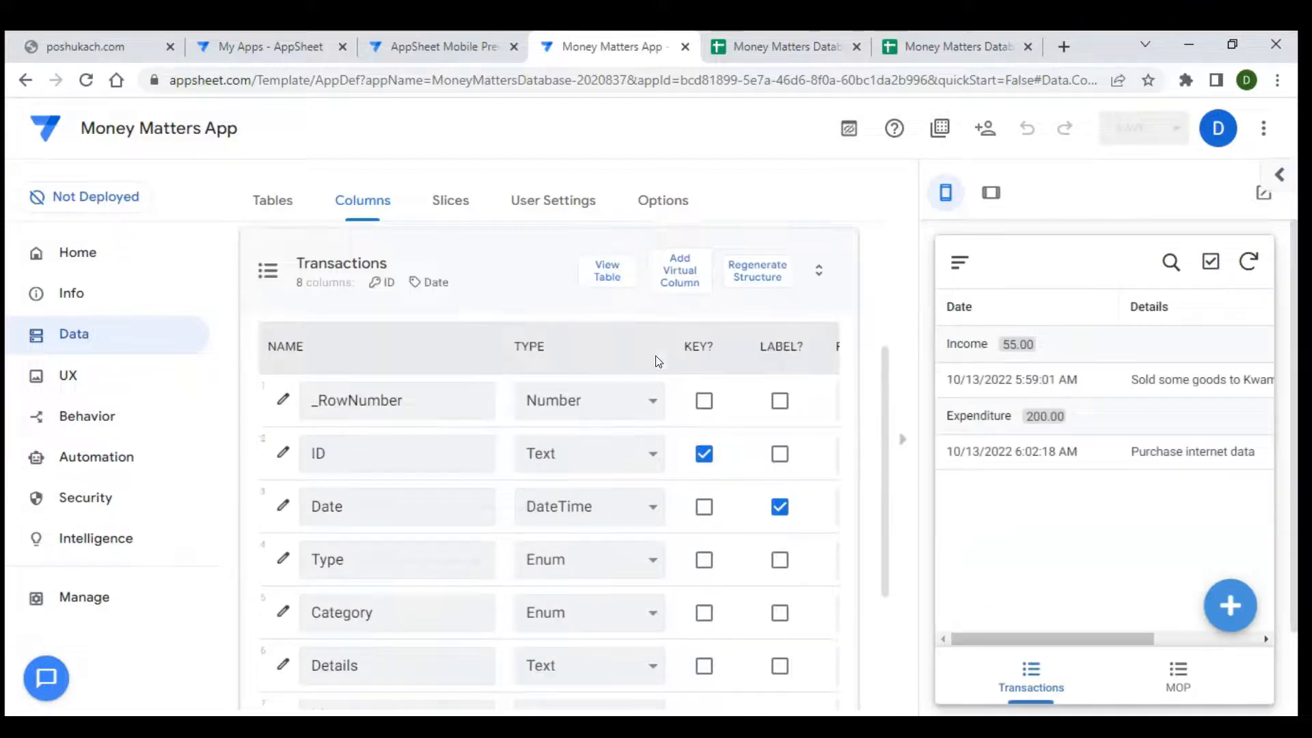
click(556, 280)
click(513, 425)
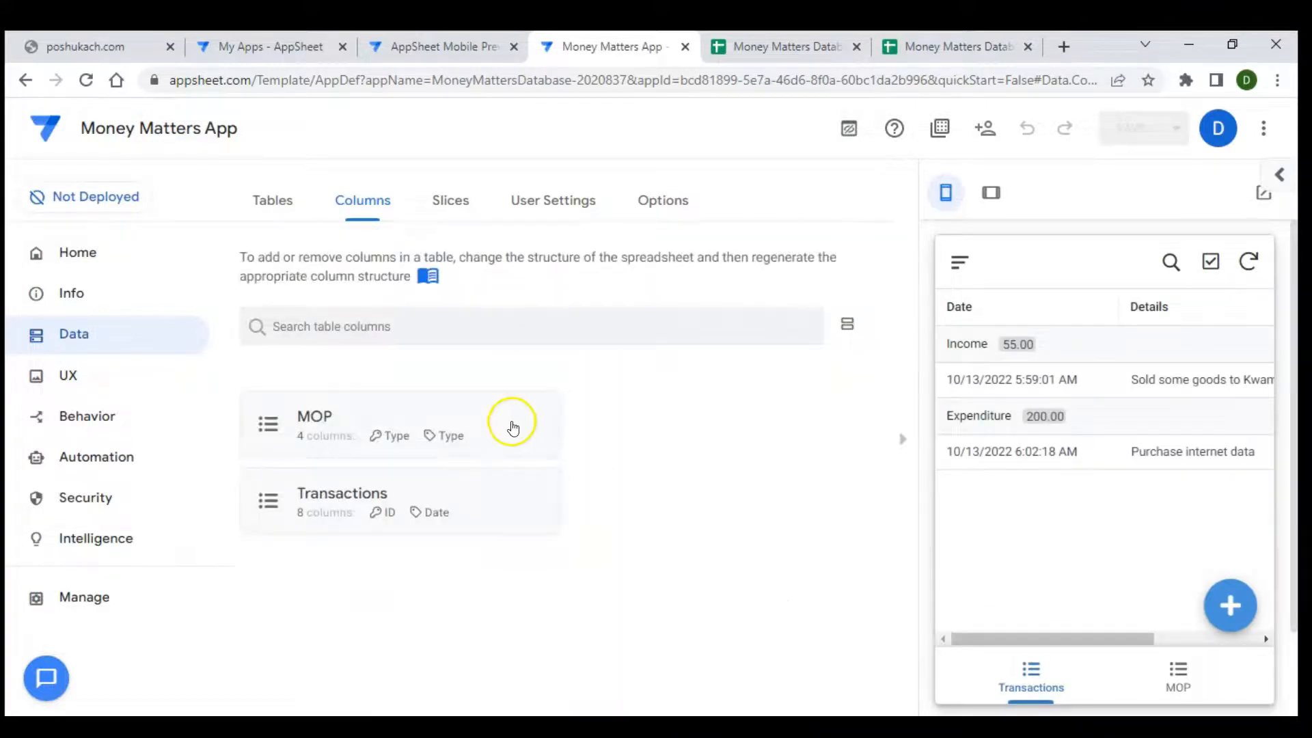
scroll(513, 428, down, 4)
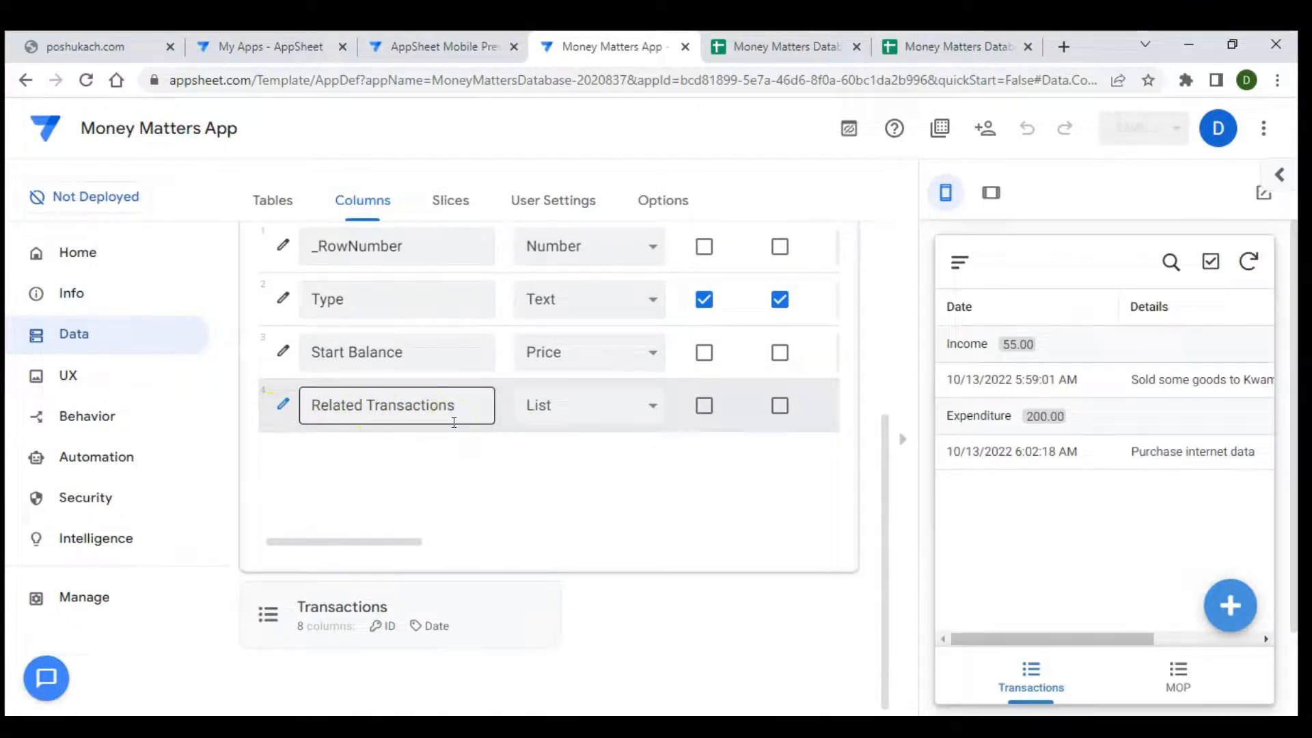
click(564, 416)
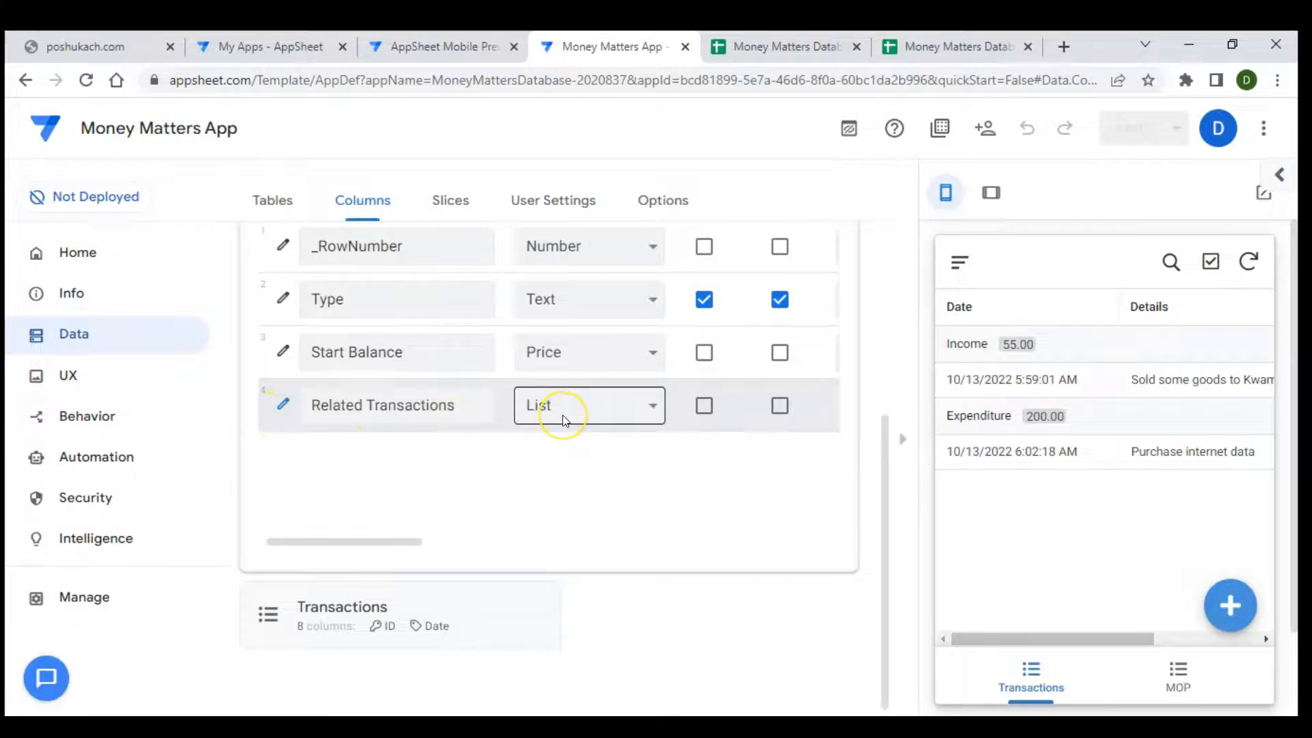
scroll(419, 445, up, 2)
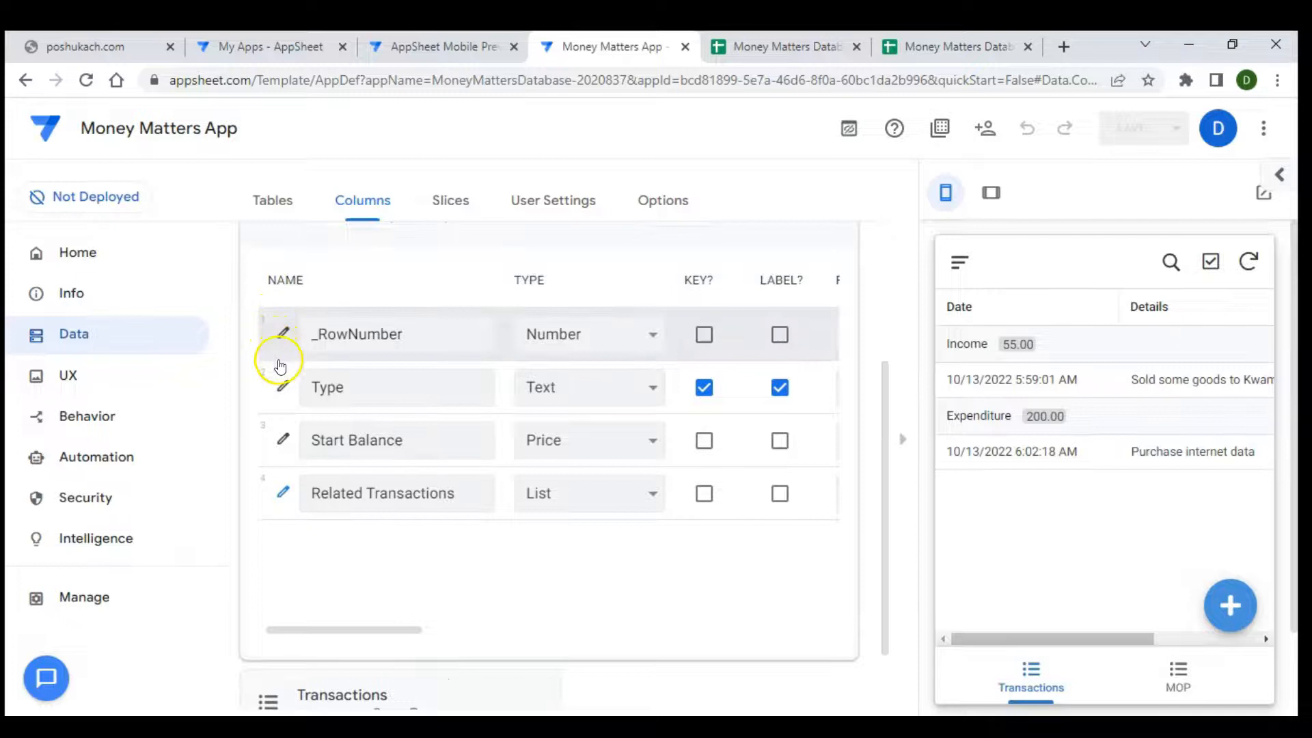
click(280, 395)
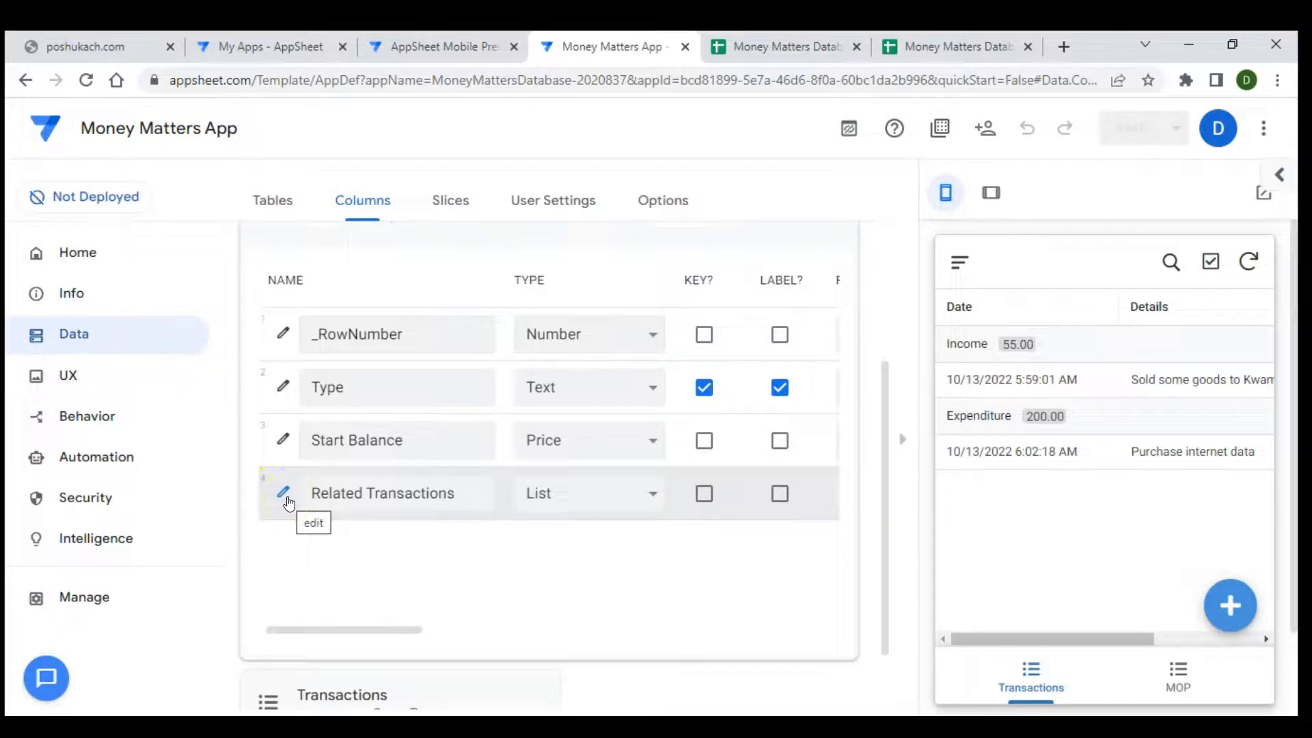
scroll(288, 504, up, 1)
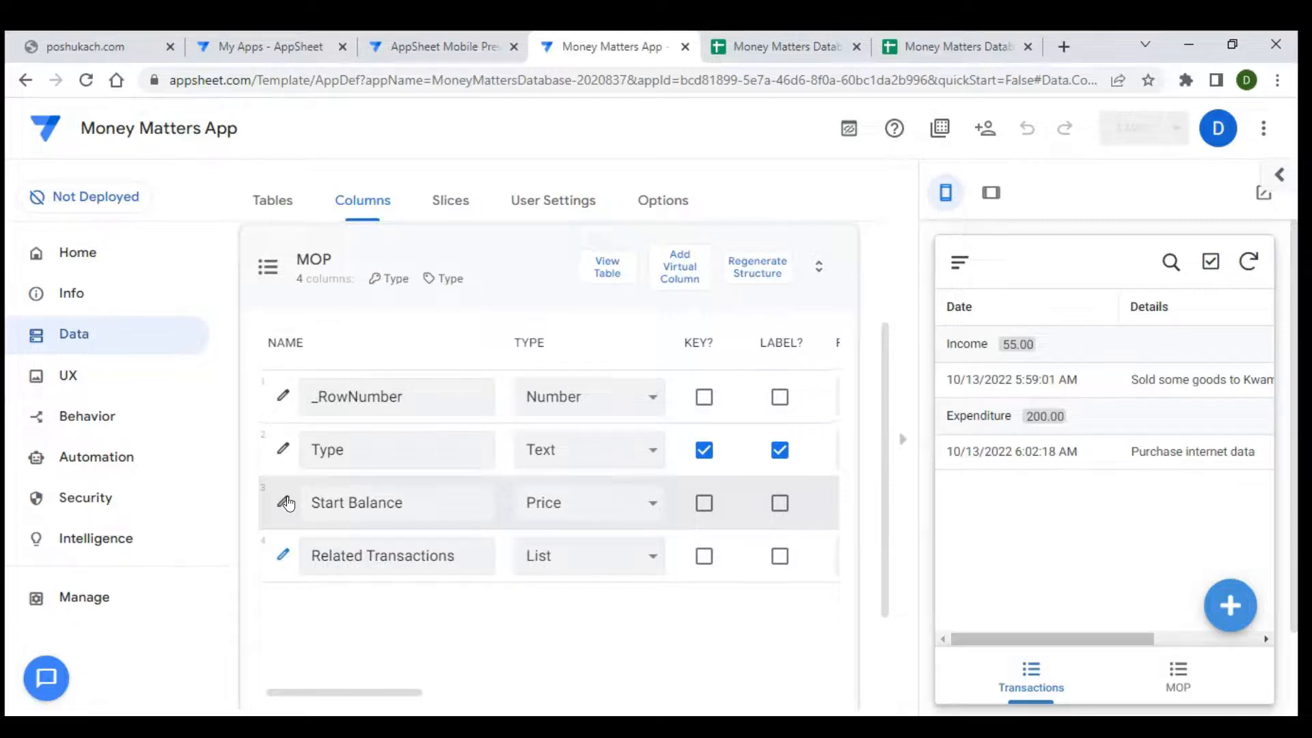
click(277, 524)
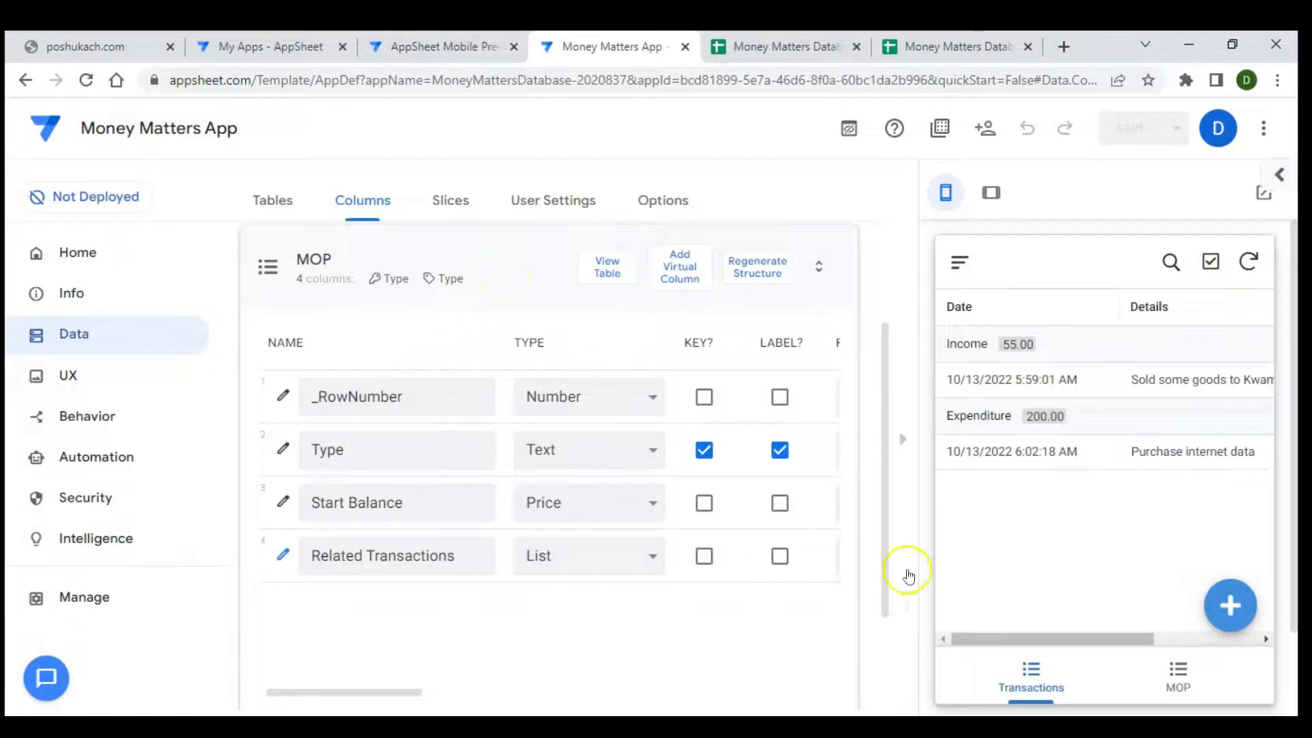
- In the app preview, view the Cash record of MOP and inspect its related transactions through to the amount
click(1178, 679)
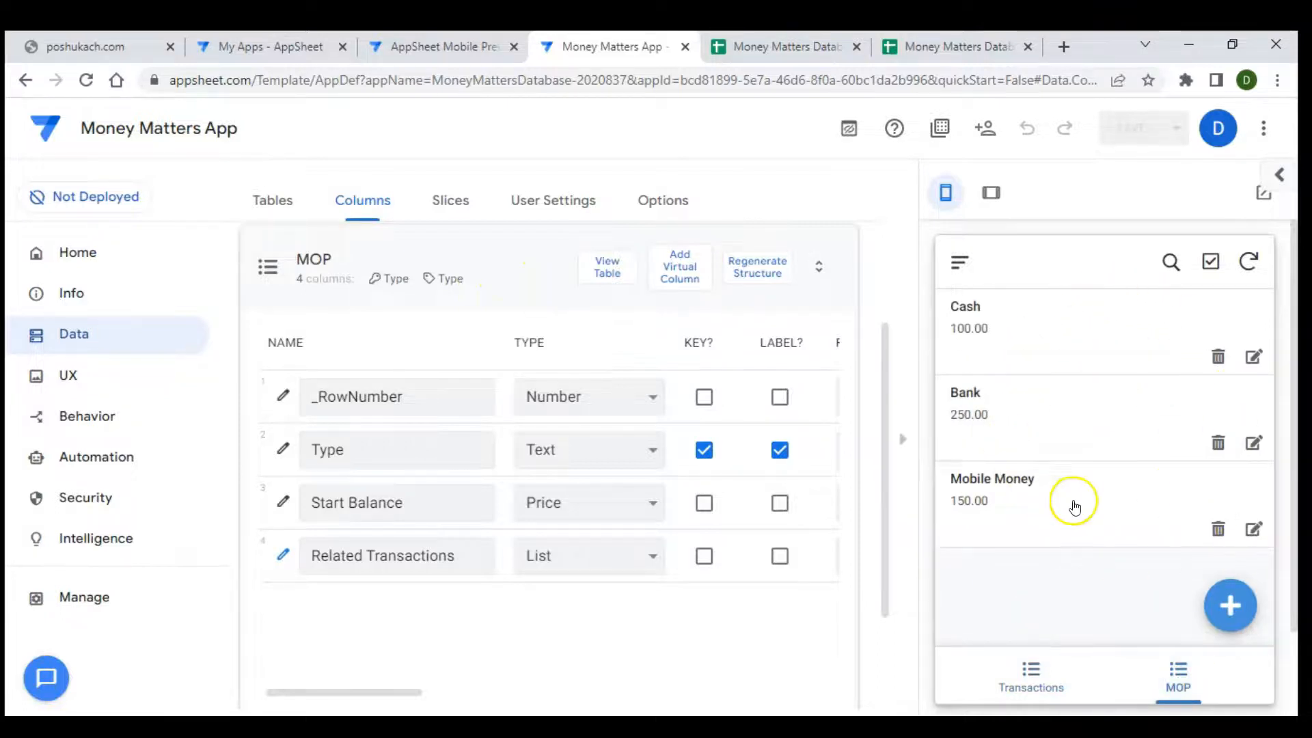
click(1053, 333)
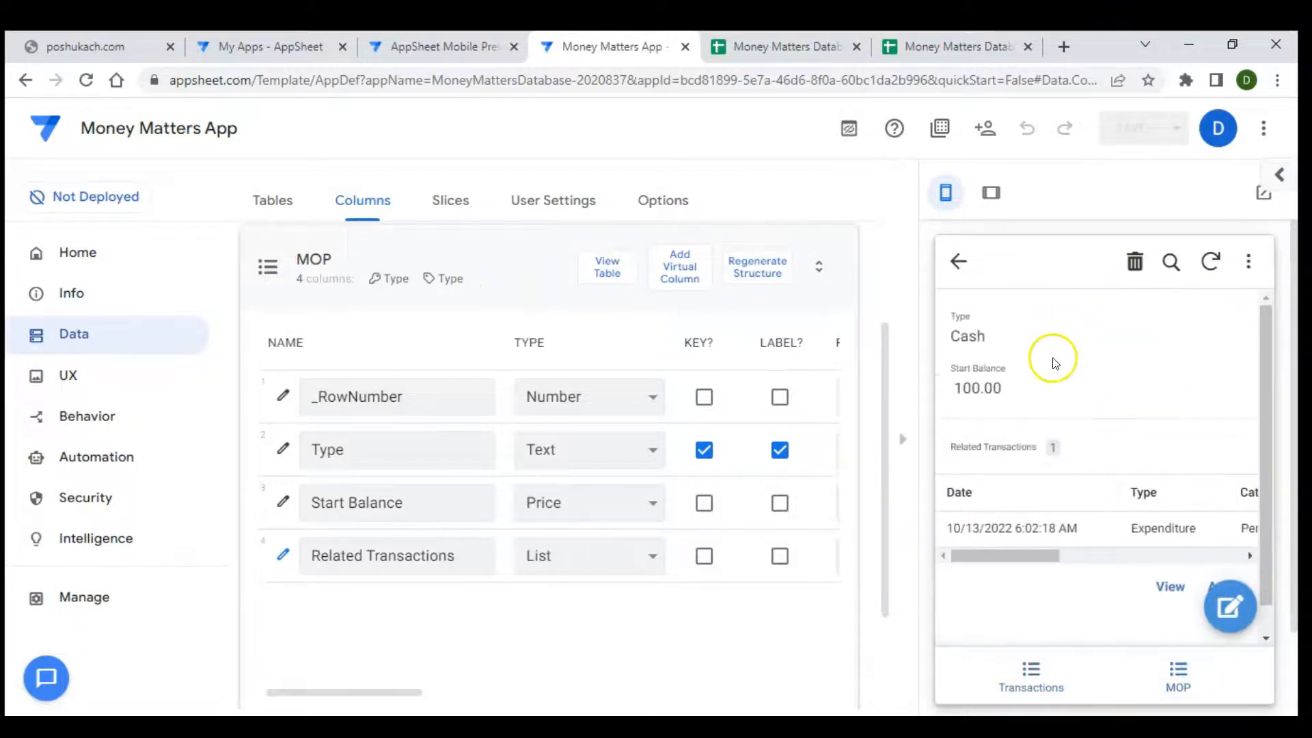
scroll(1055, 424, down, 1)
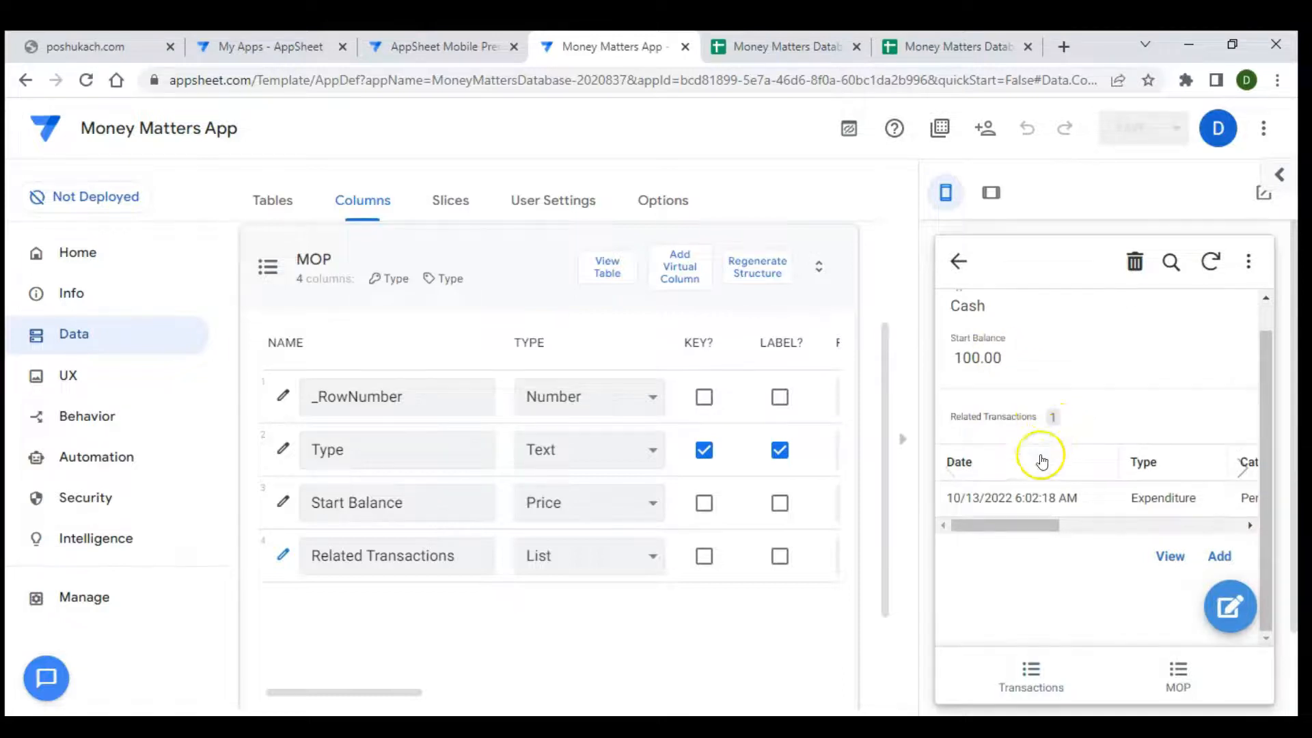
scroll(1084, 509, right, 2)
scroll(1088, 518, right, 3)
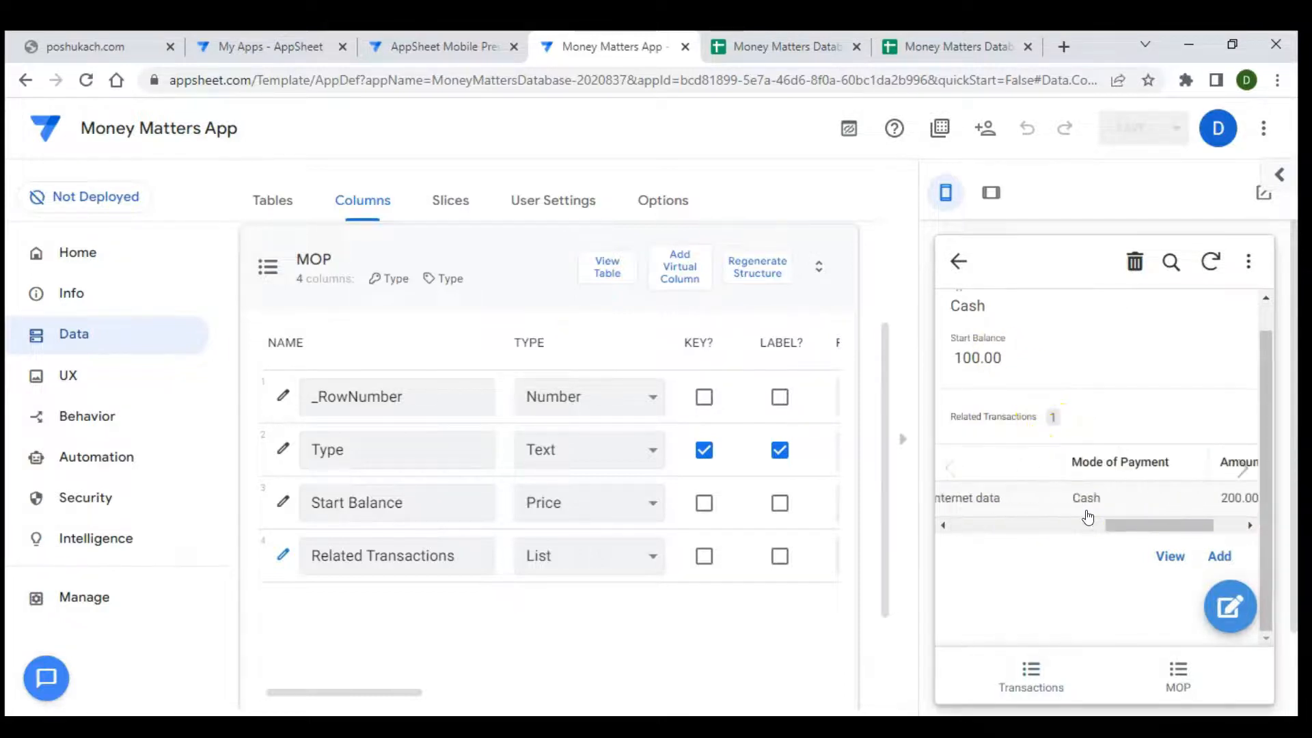
scroll(1051, 515, left, 5)
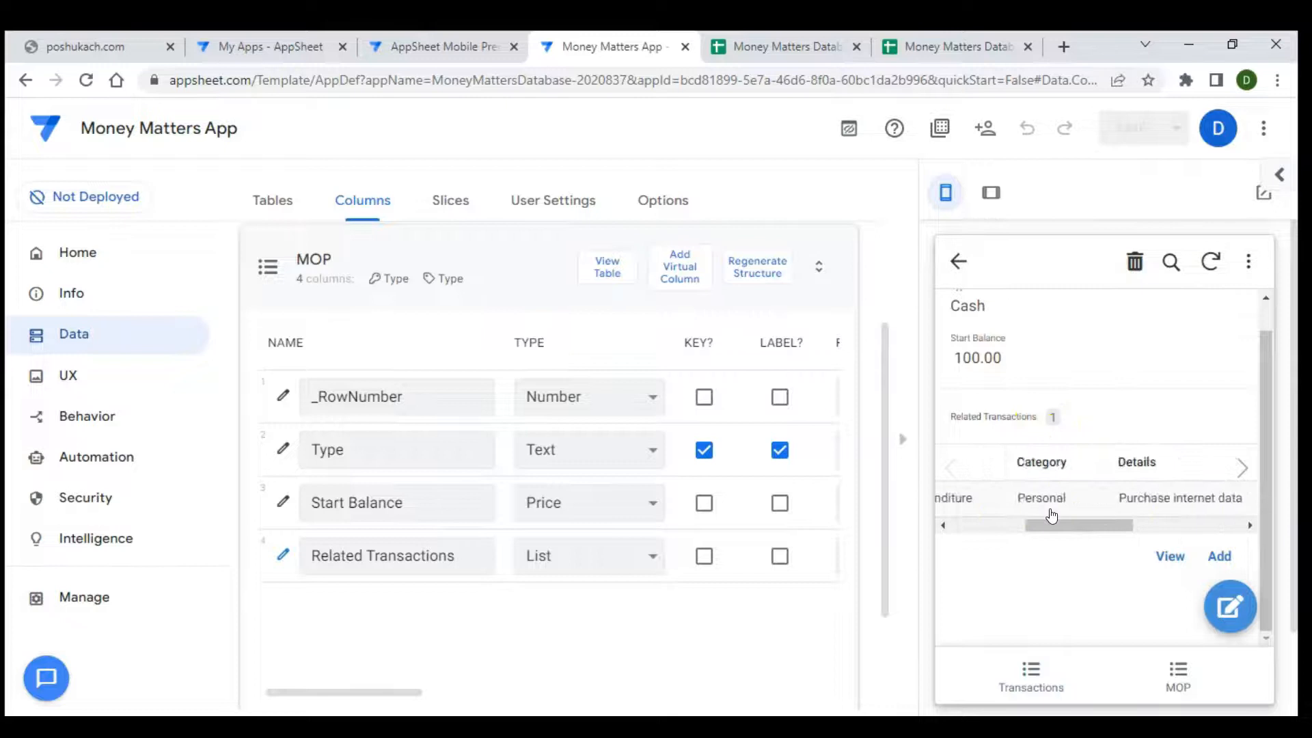
scroll(1051, 514, right, 5)
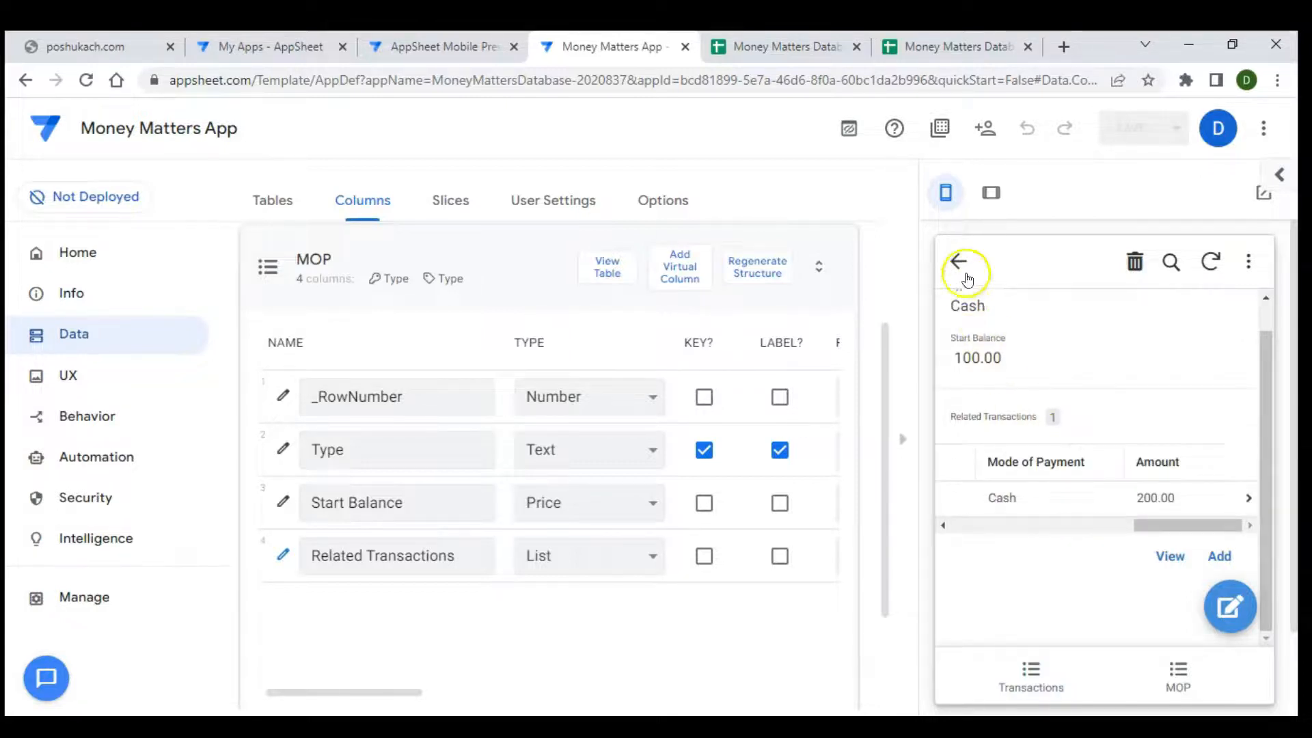
- Review the Bank and Mobile Money records with their related transactions in the preview, ending at the MOP list
click(1248, 469)
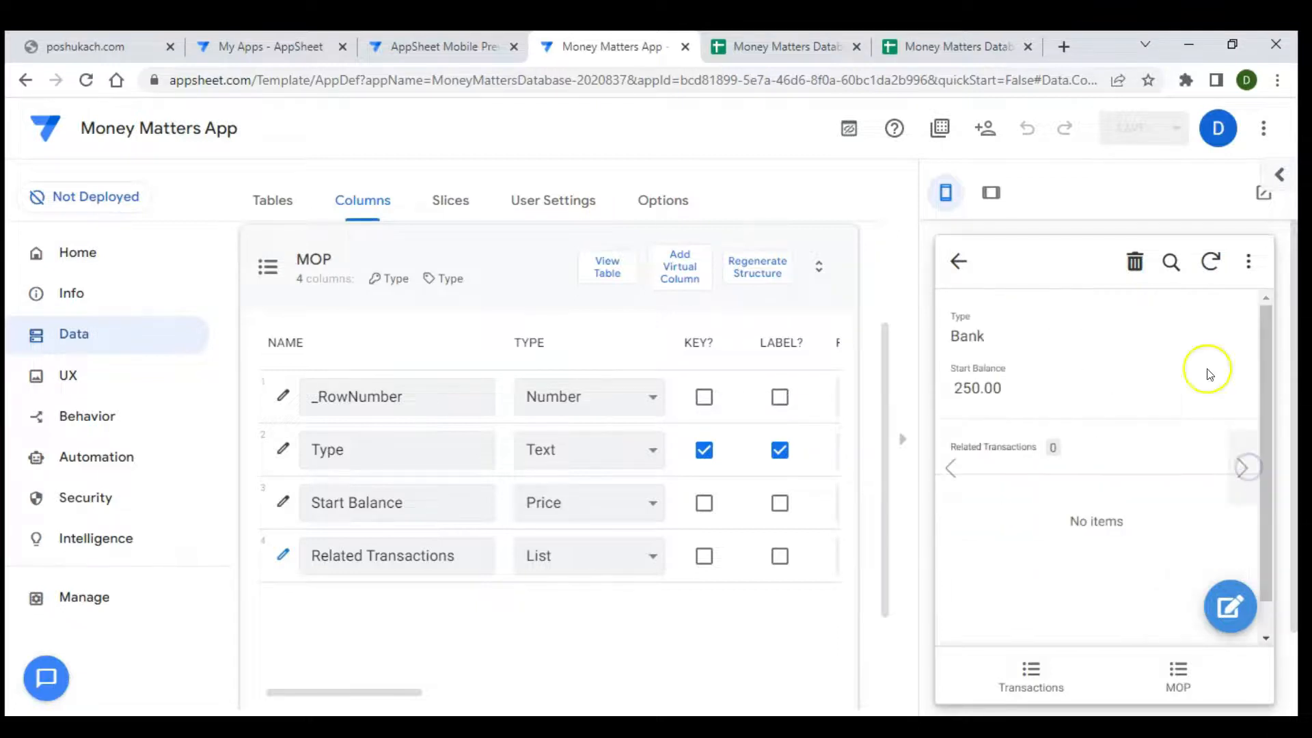
click(1242, 470)
scroll(1138, 532, right, 2)
scroll(1138, 533, right, 3)
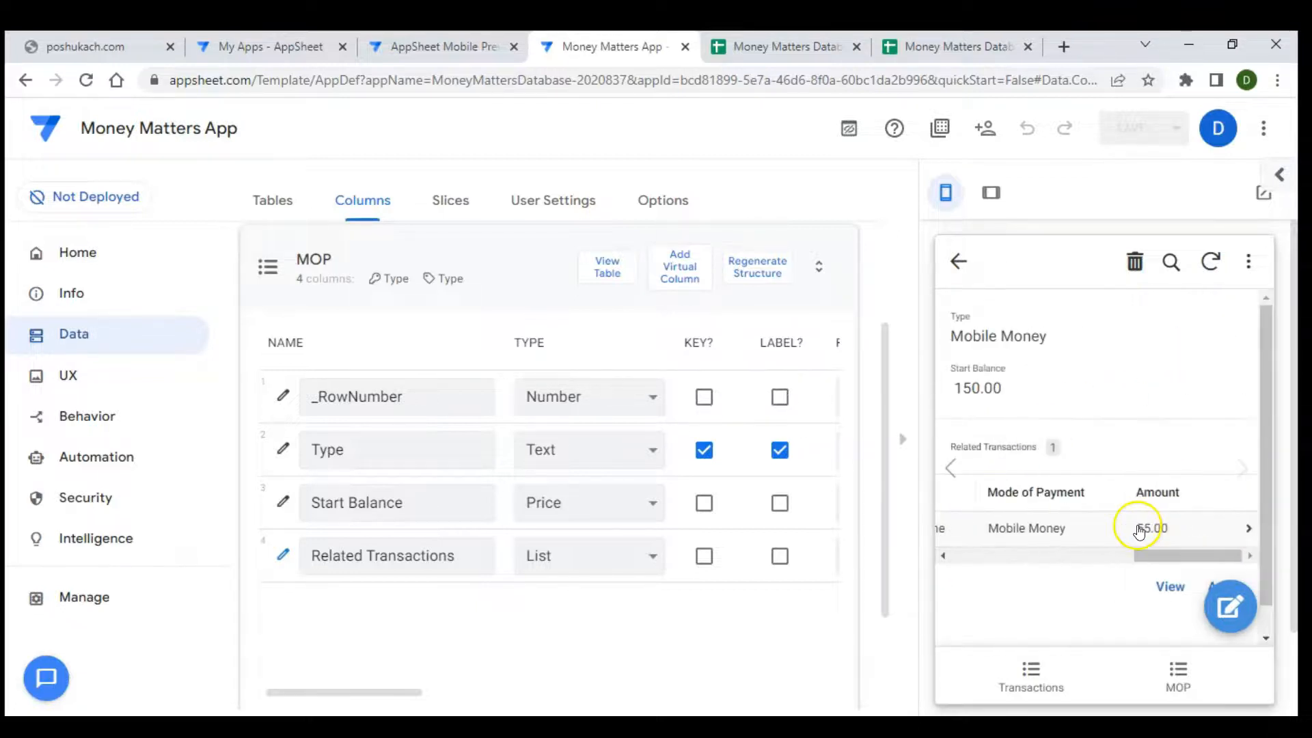
click(959, 266)
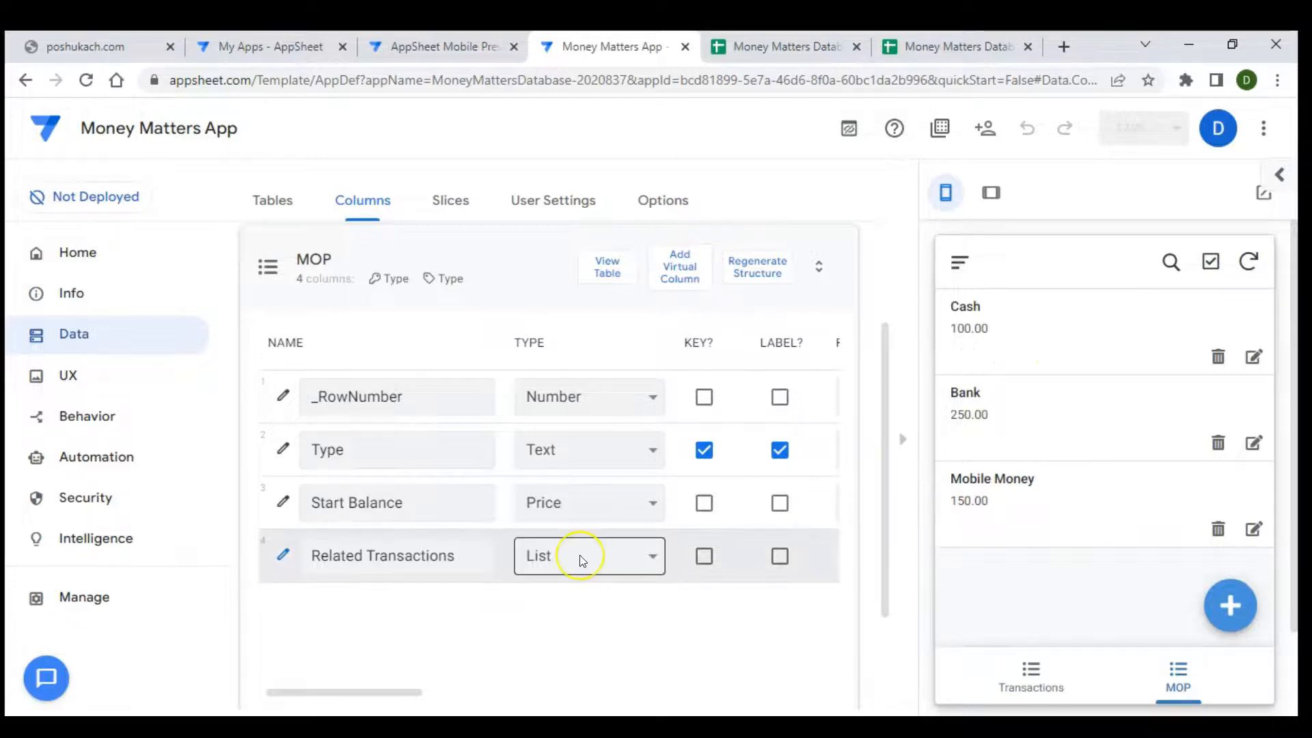
- Check the Cash balance and inflow/outflow fields in the finished app's mobile preview, ending at the Money Matters App editor
click(475, 509)
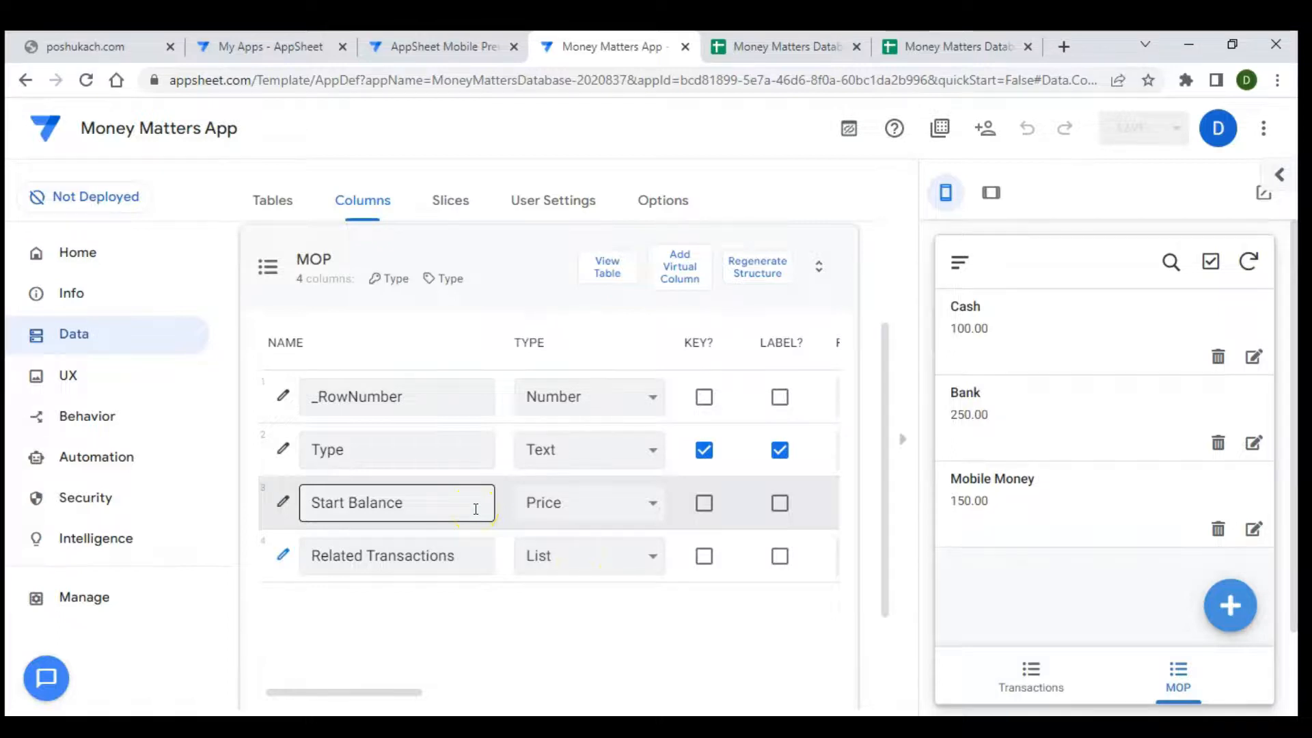
click(404, 572)
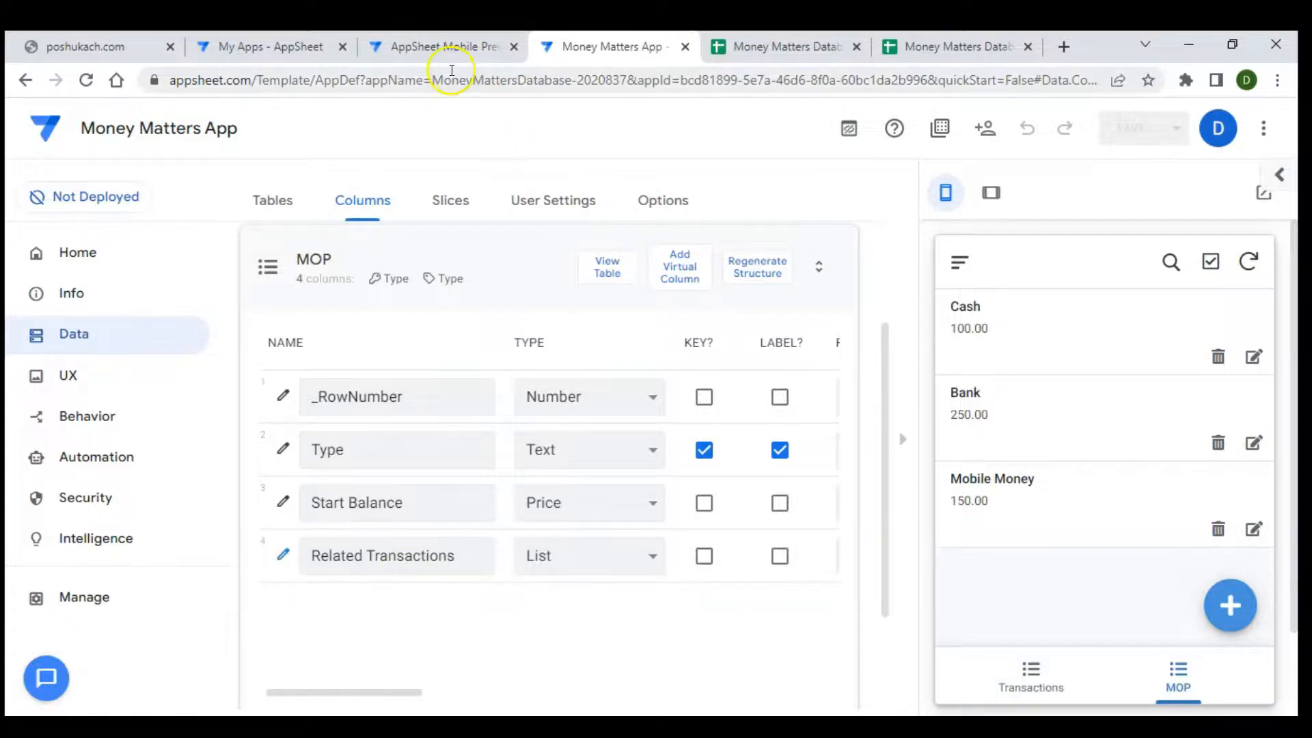
click(431, 48)
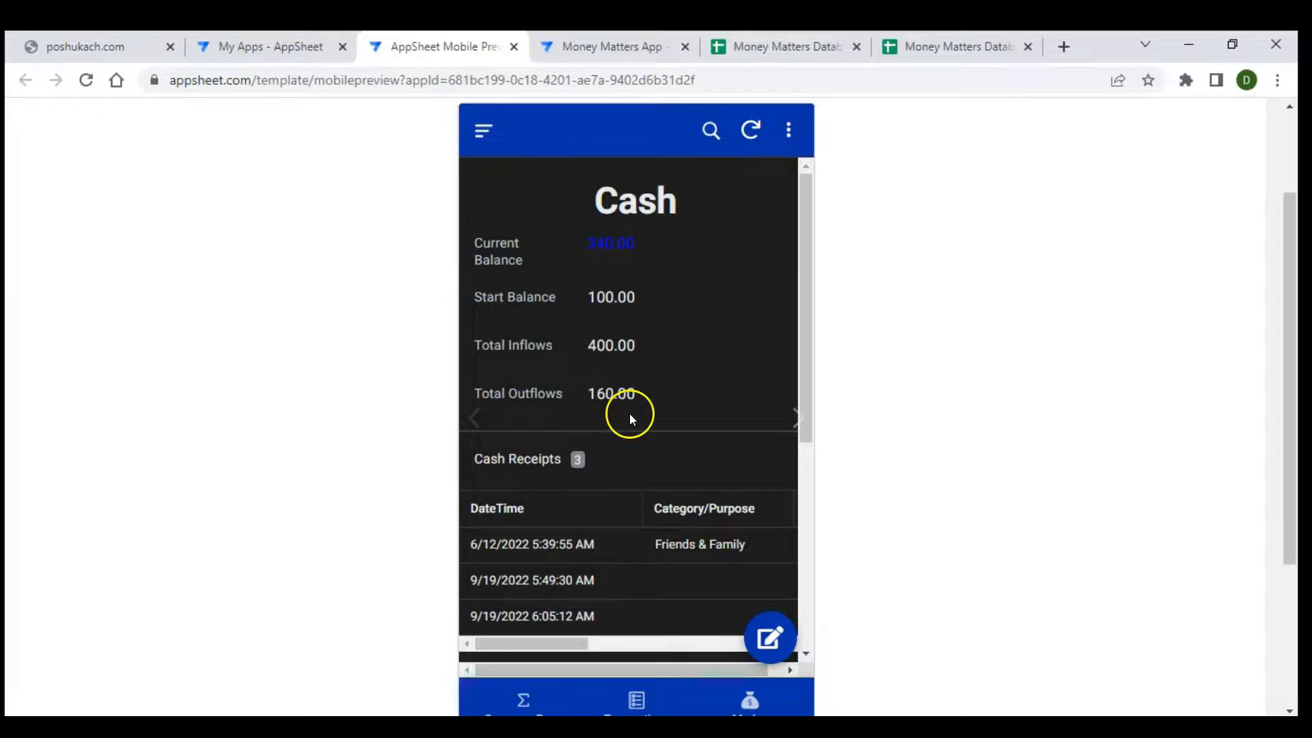
click(608, 54)
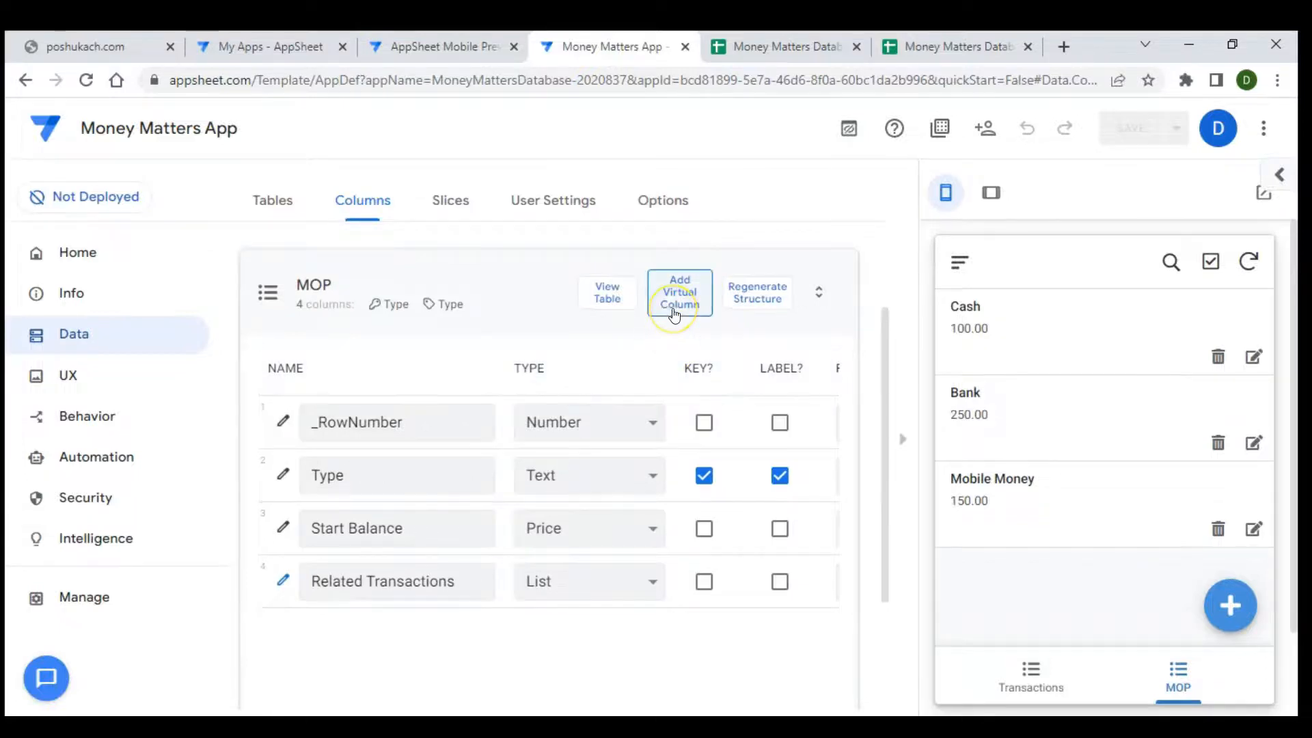
- Examine the MOP table's Related Transactions column and the Cash record's related transactions in the preview, from date through mode of payment and amount
click(681, 290)
scroll(481, 375, down, 1)
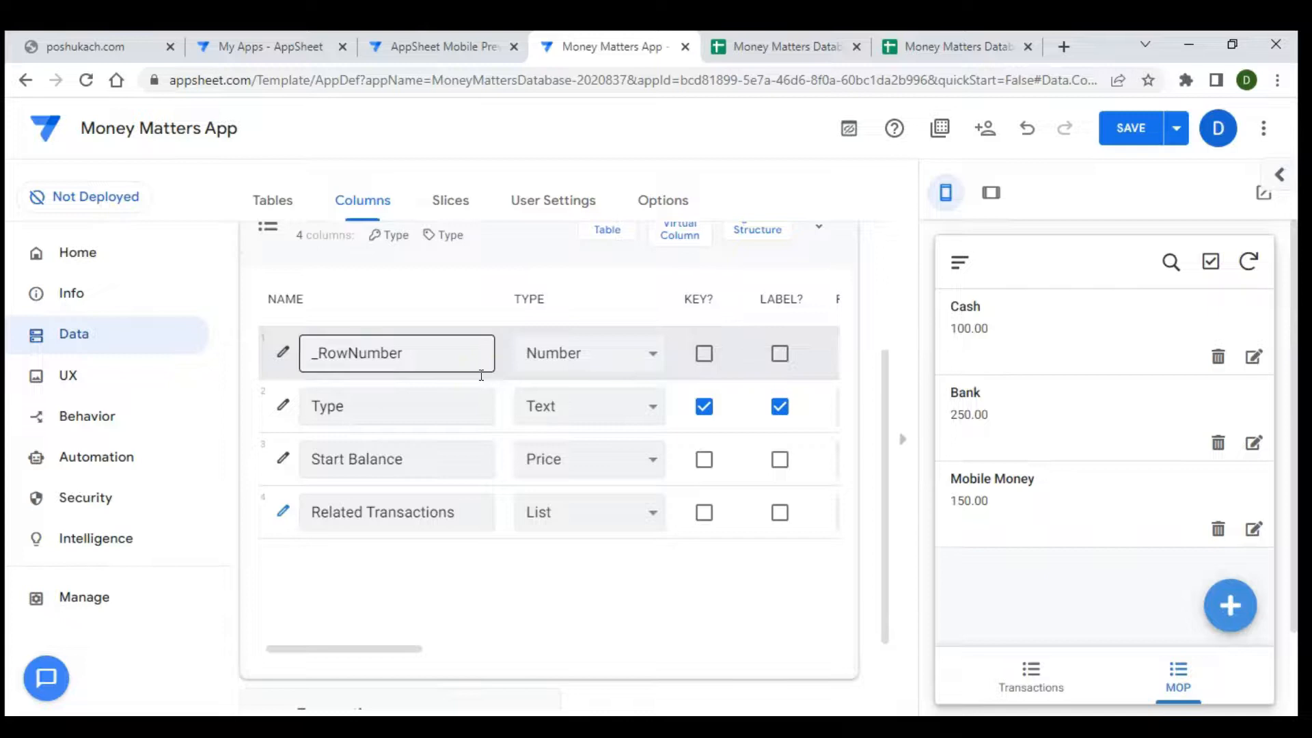
click(431, 518)
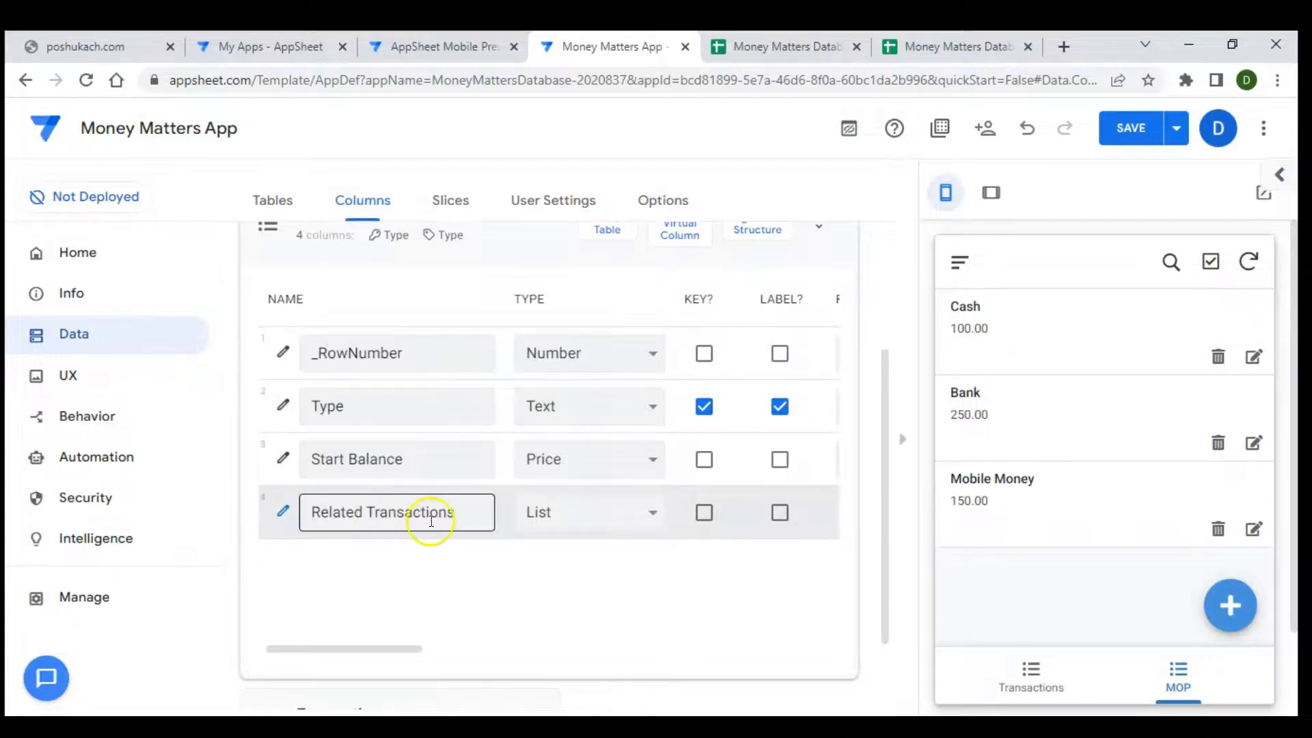
click(1109, 353)
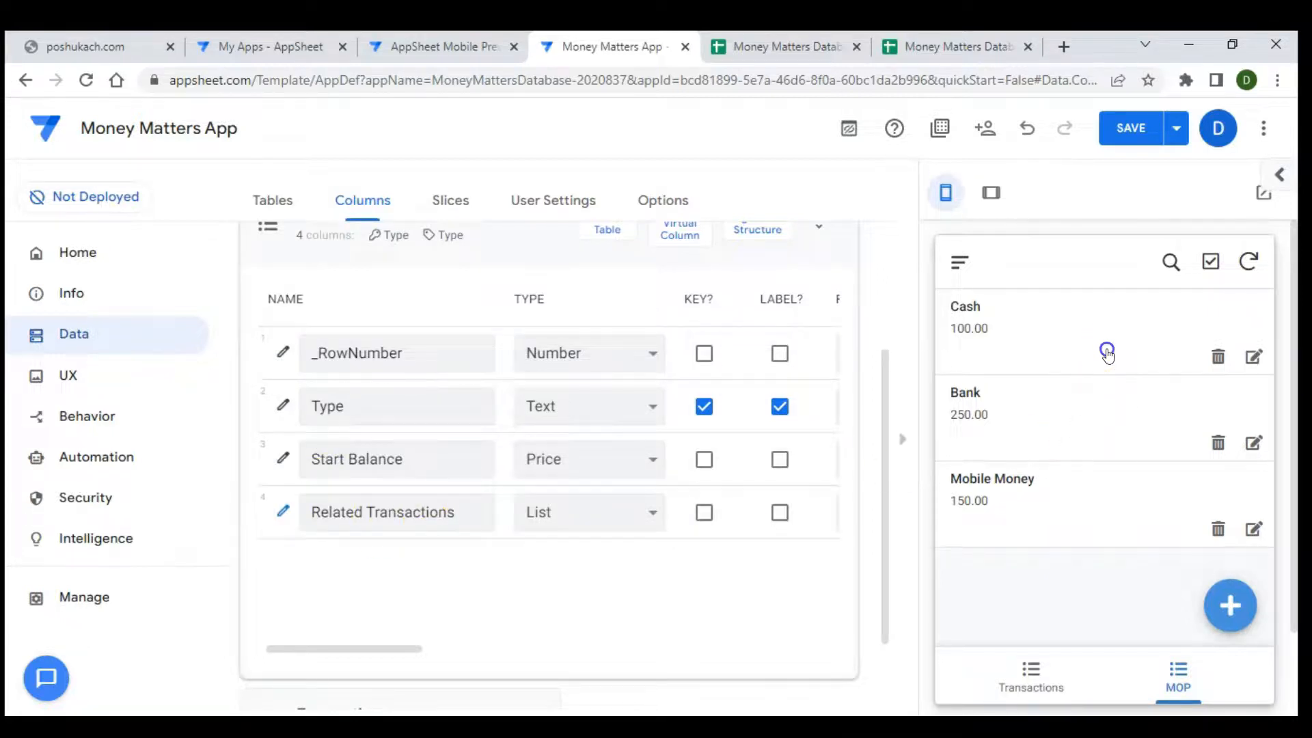
scroll(1049, 465, down, 1)
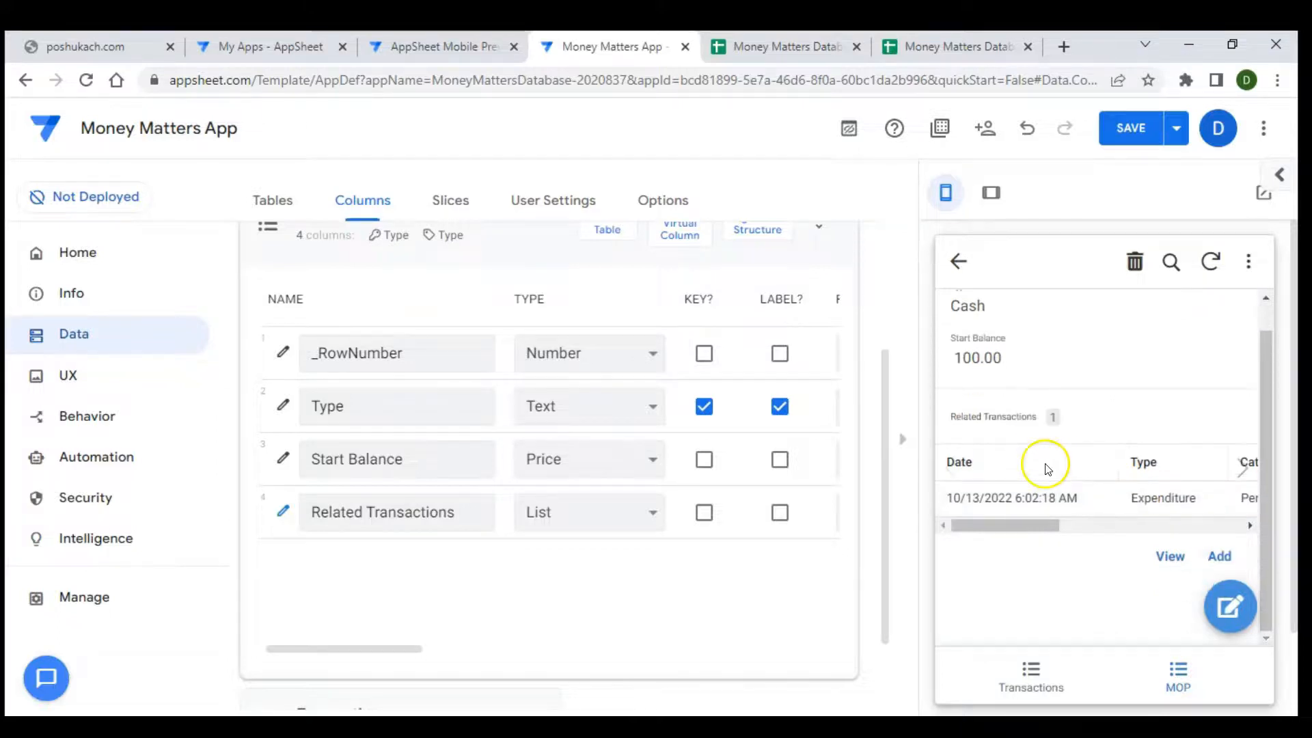
scroll(1081, 478, right, 5)
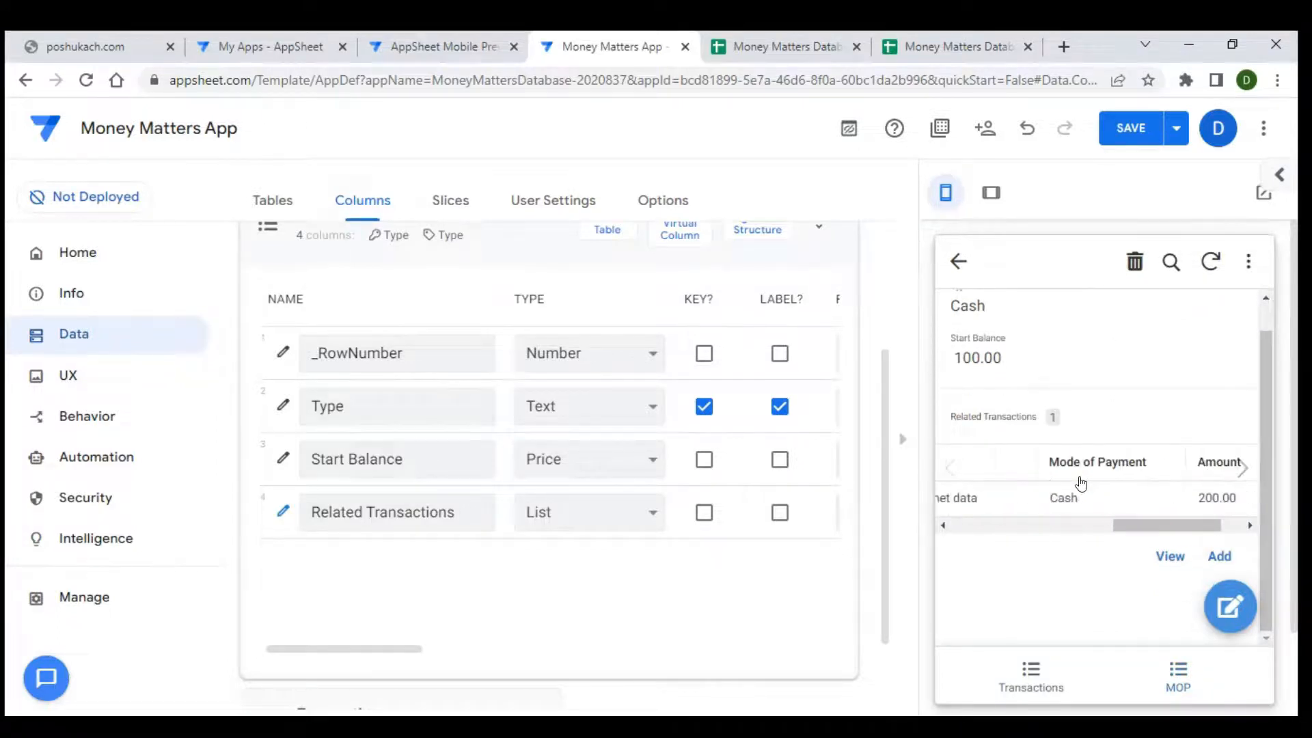
scroll(1081, 483, right, 1)
scroll(1080, 483, left, 5)
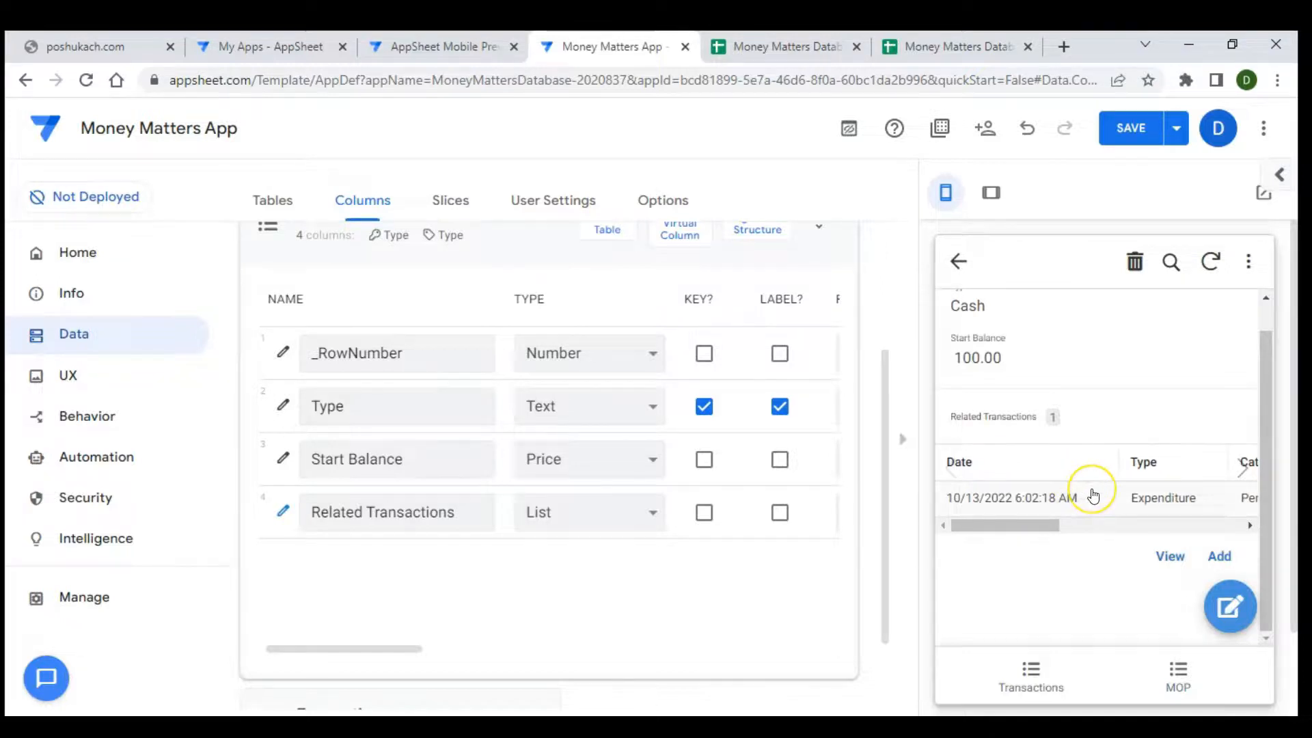
scroll(1089, 490, right, 3)
scroll(1093, 495, right, 2)
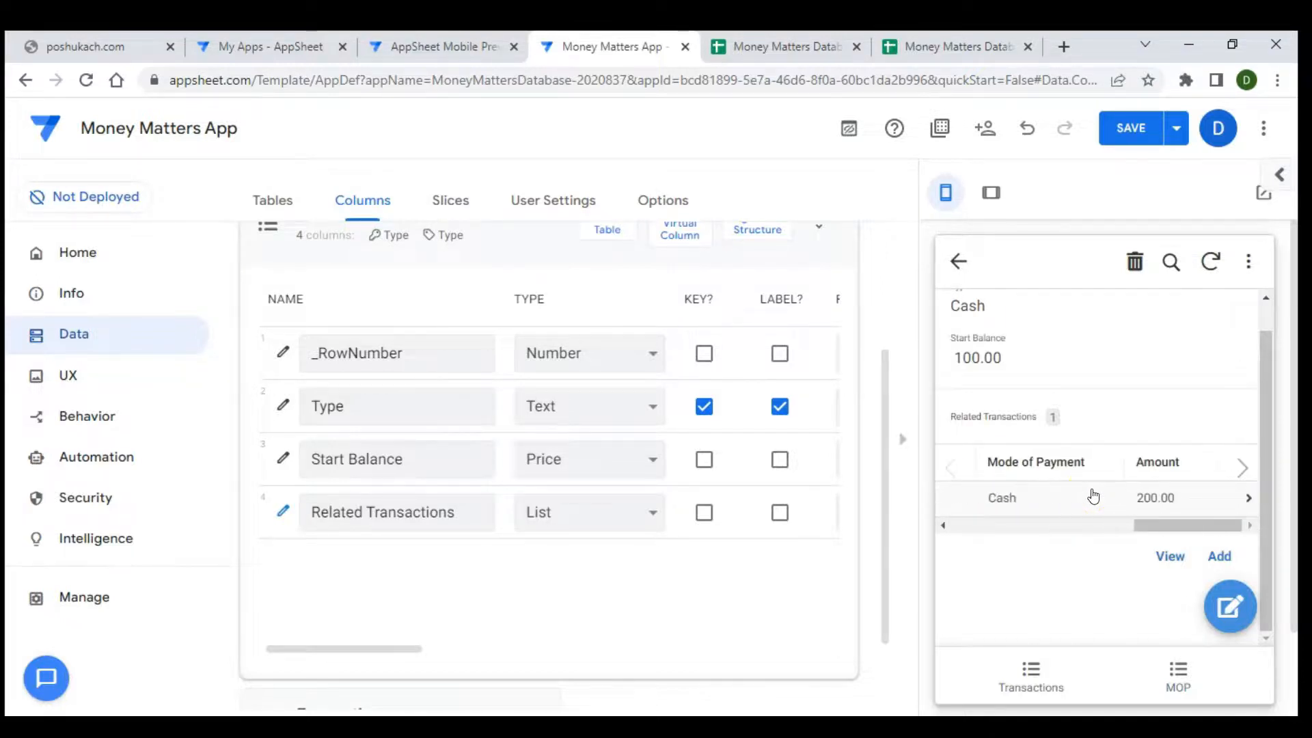
scroll(1093, 494, left, 5)
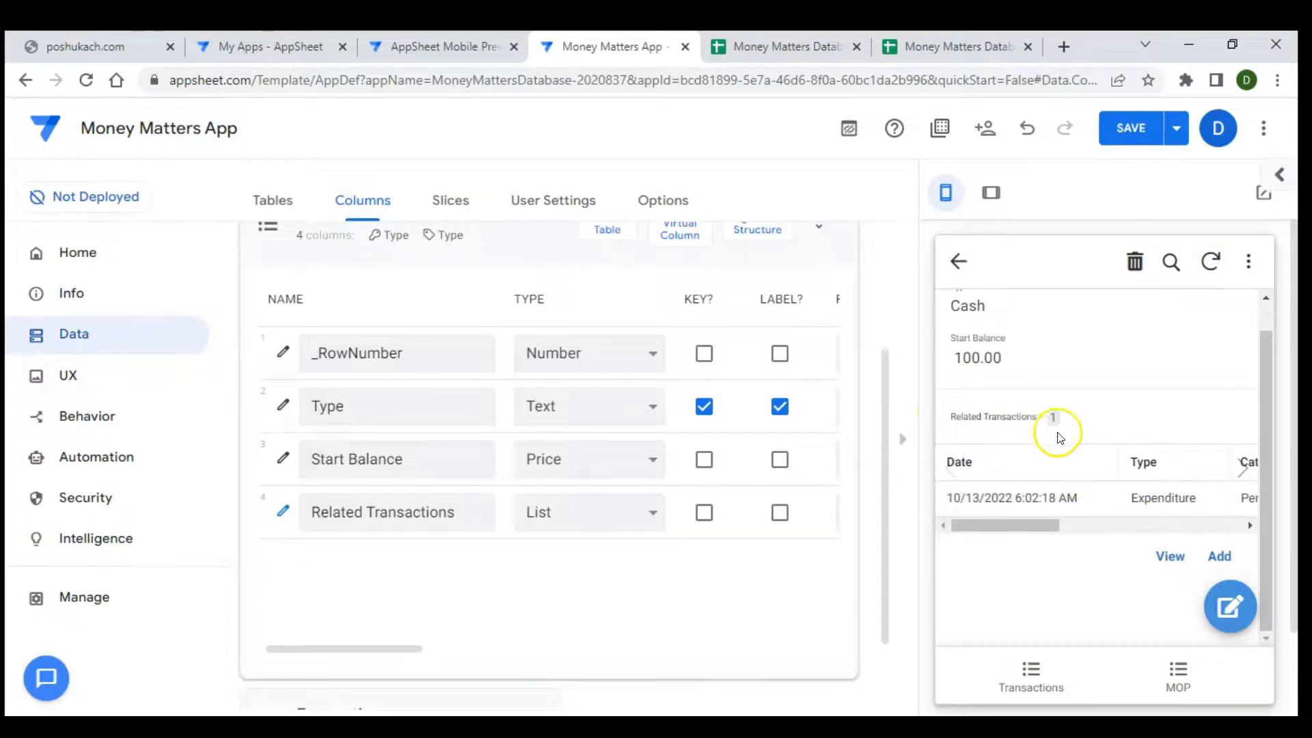
scroll(1079, 499, right, 3)
scroll(1079, 499, left, 3)
scroll(1140, 497, right, 3)
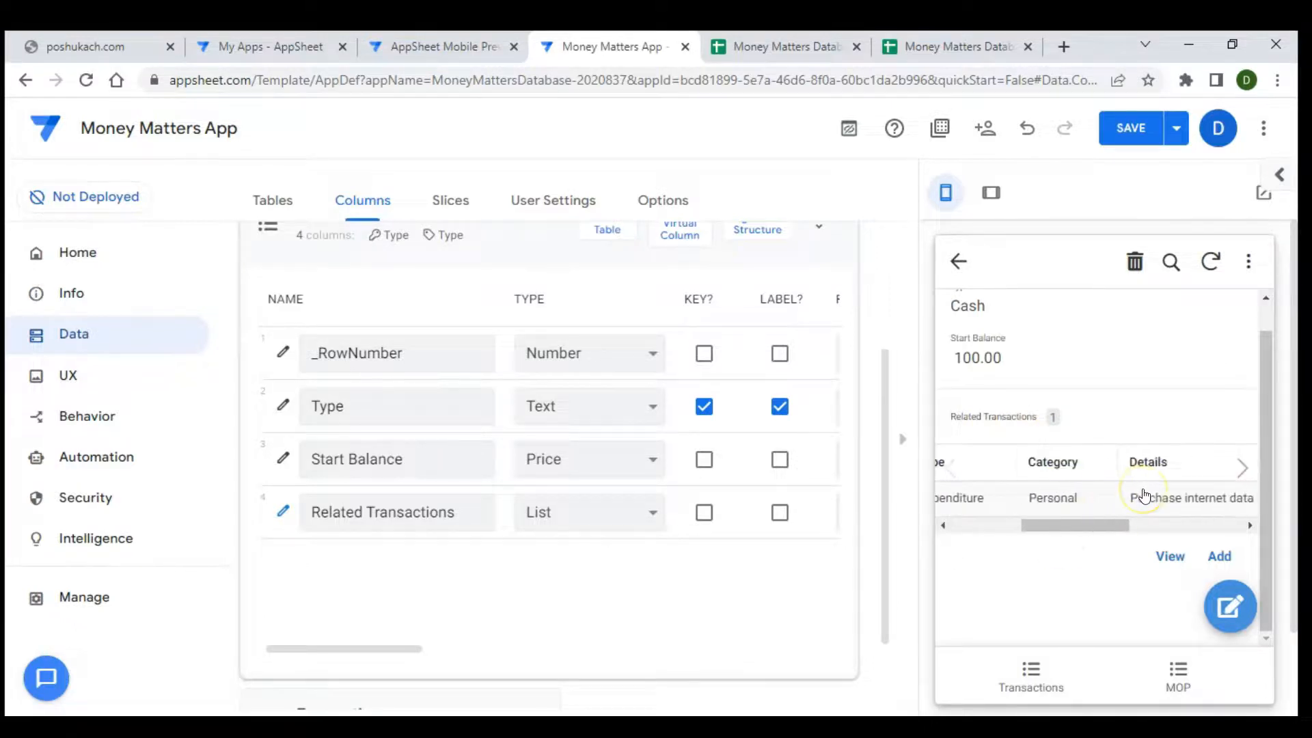
scroll(1144, 496, right, 2)
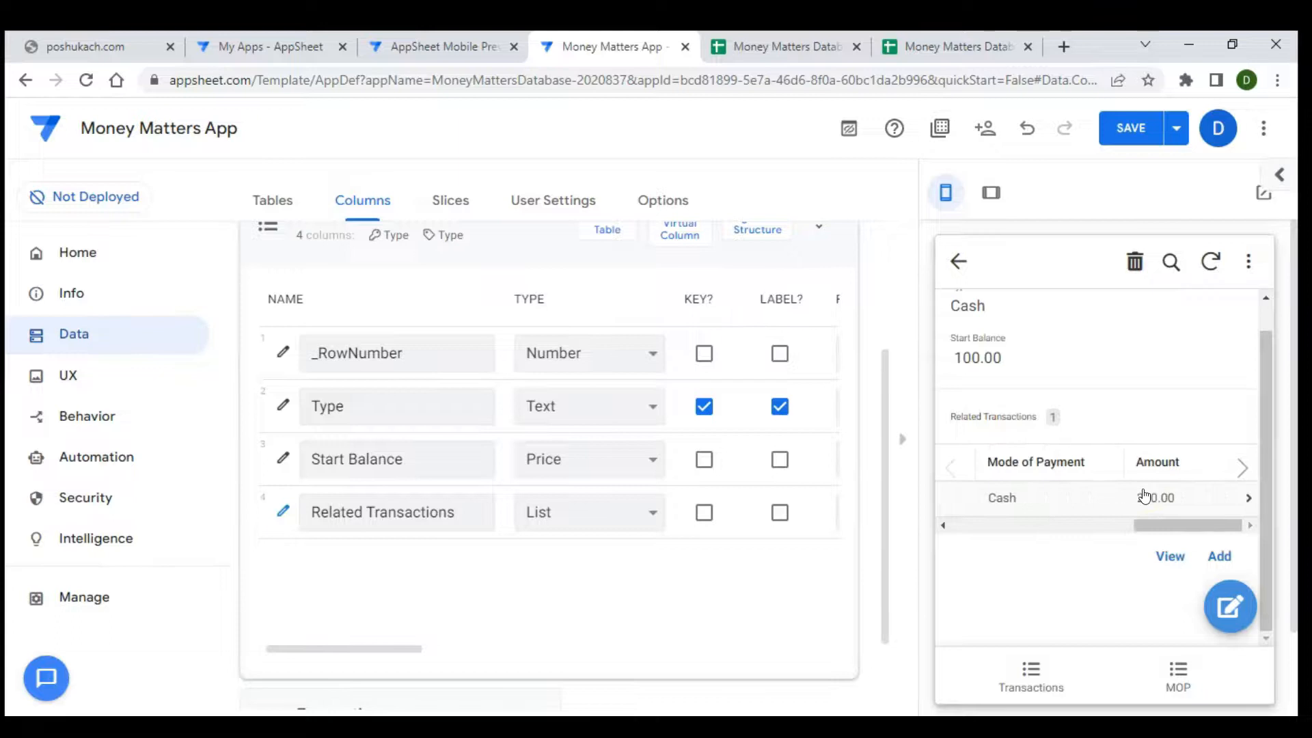
scroll(1144, 496, left, 5)
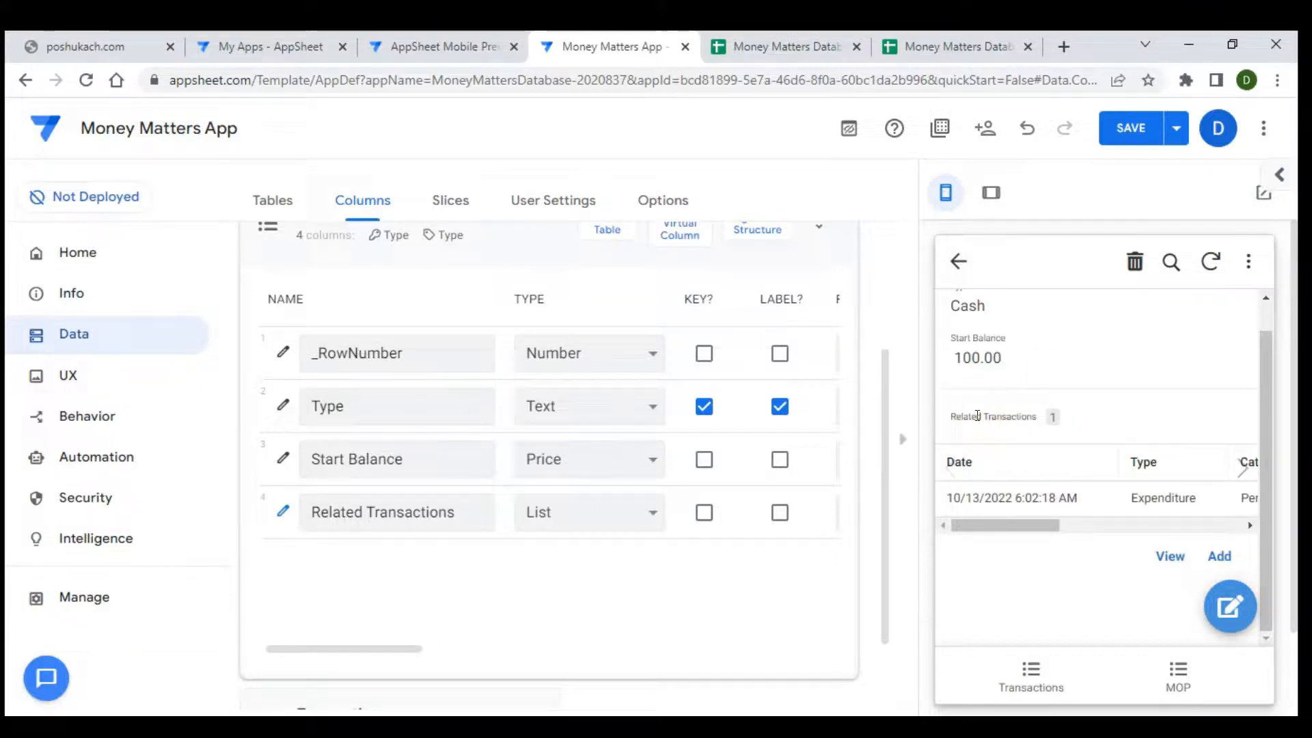
- Add a virtual column named Total Inflows to the MOP table
scroll(682, 355, up, 1)
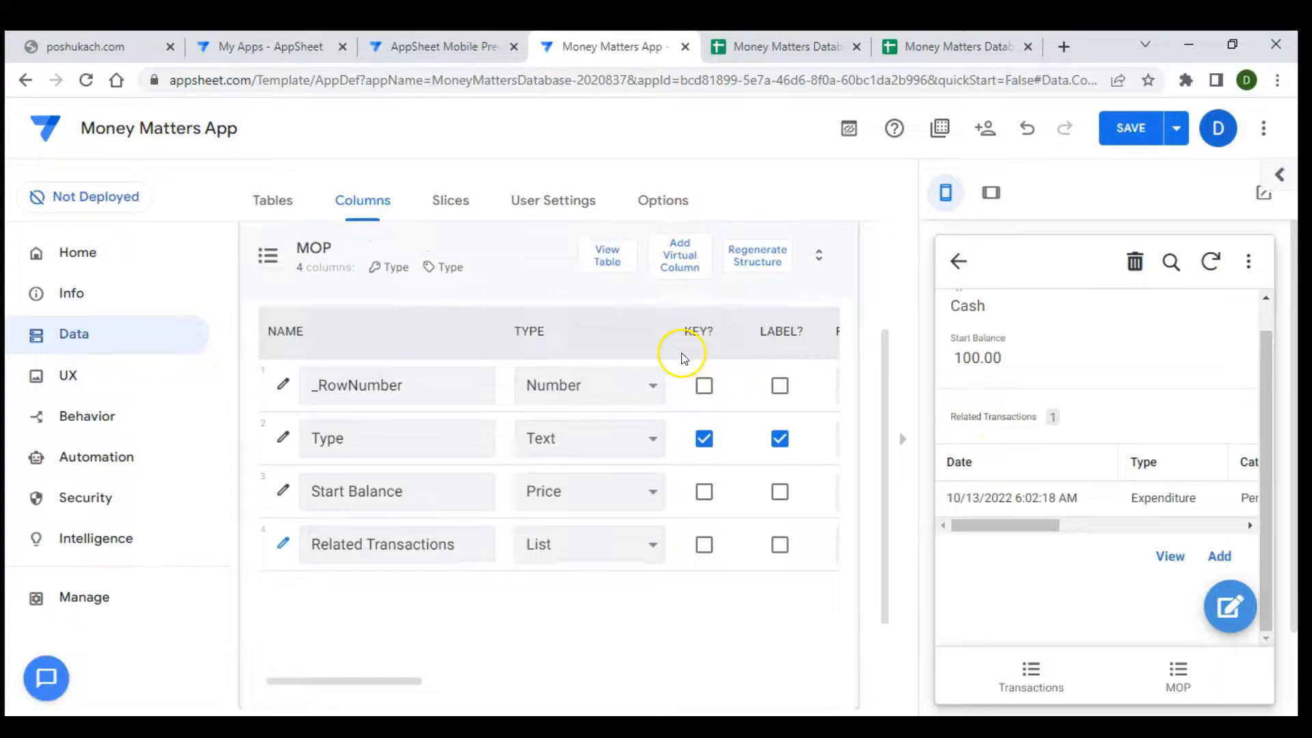
click(679, 256)
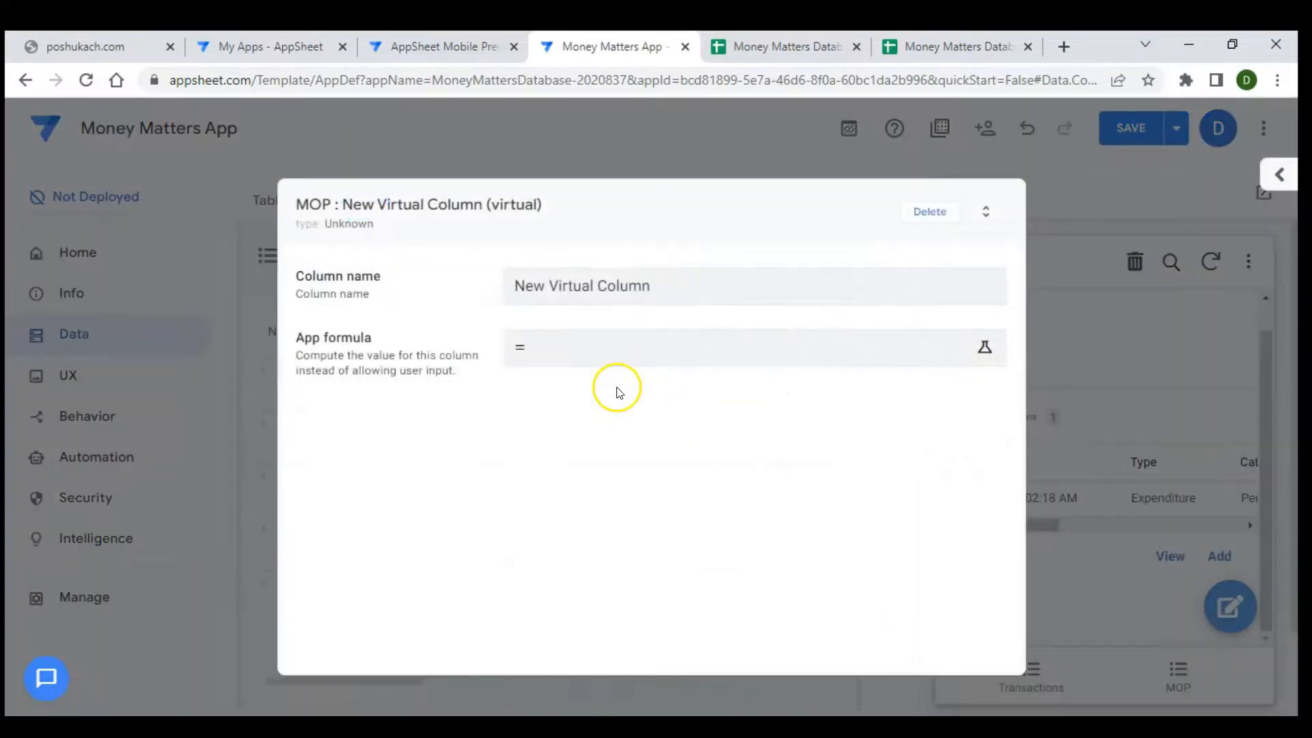
drag(650, 285, 496, 284)
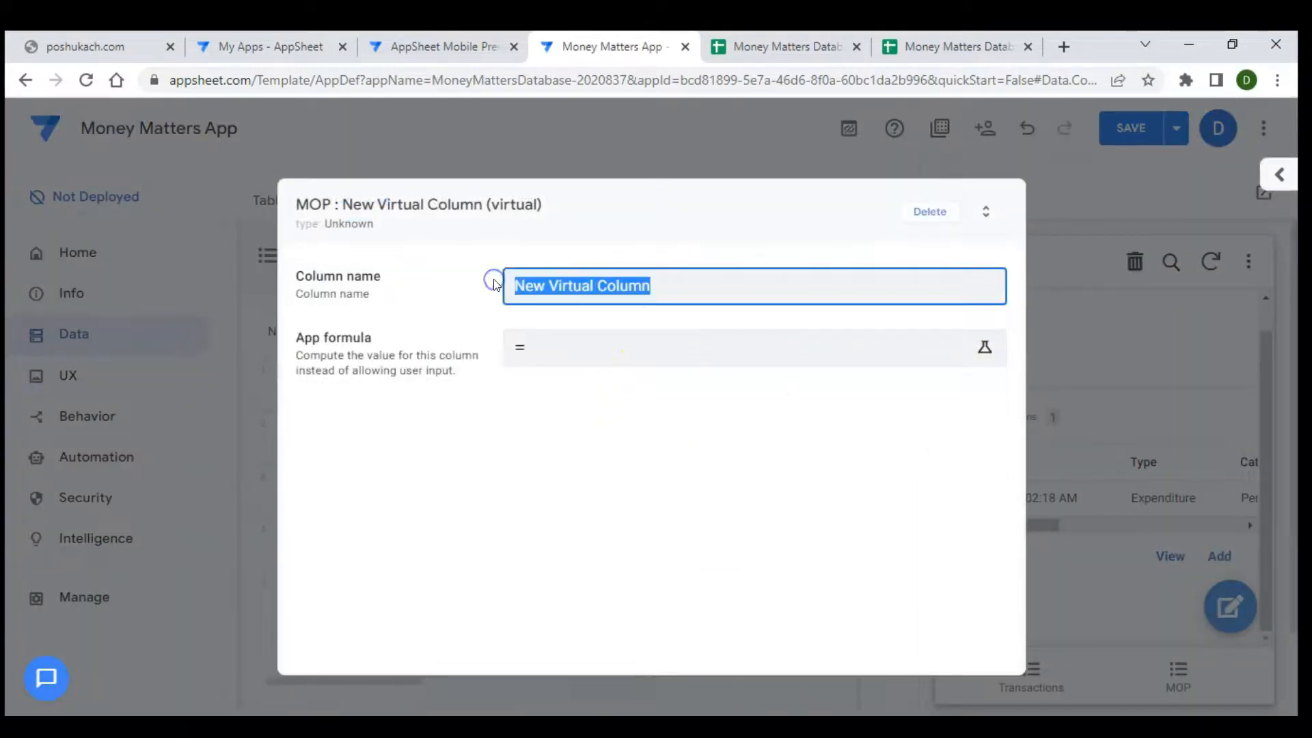
text(Total Inclows)
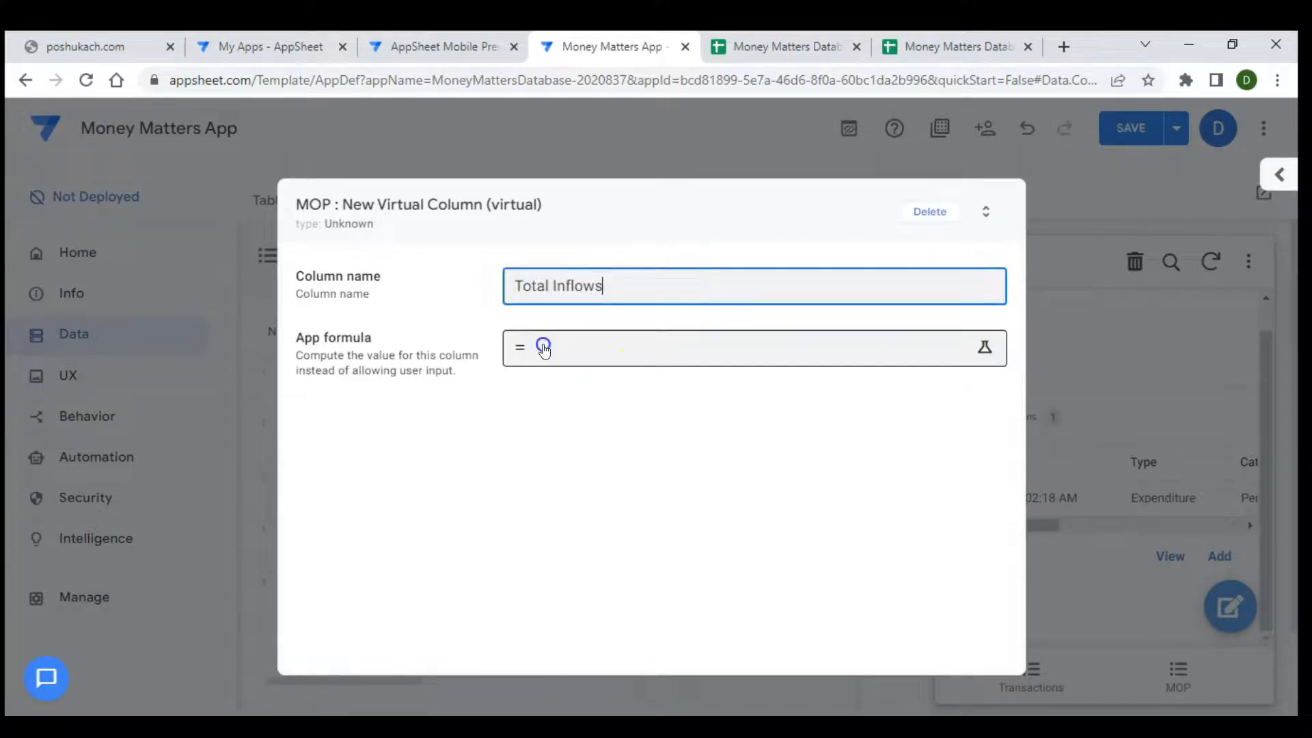
- Begin the Total Inflows app formula with a SELECT over [Related Transactions][Amount]
click(539, 346)
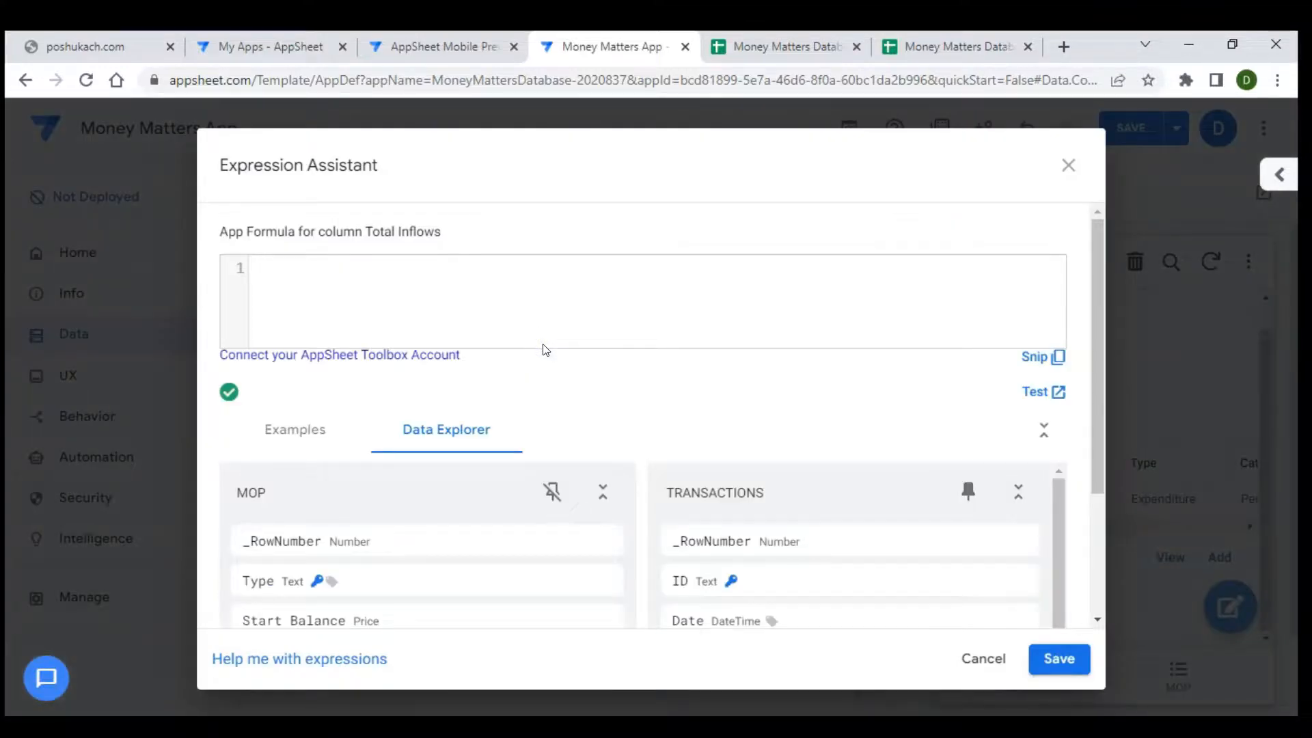
text(Se)
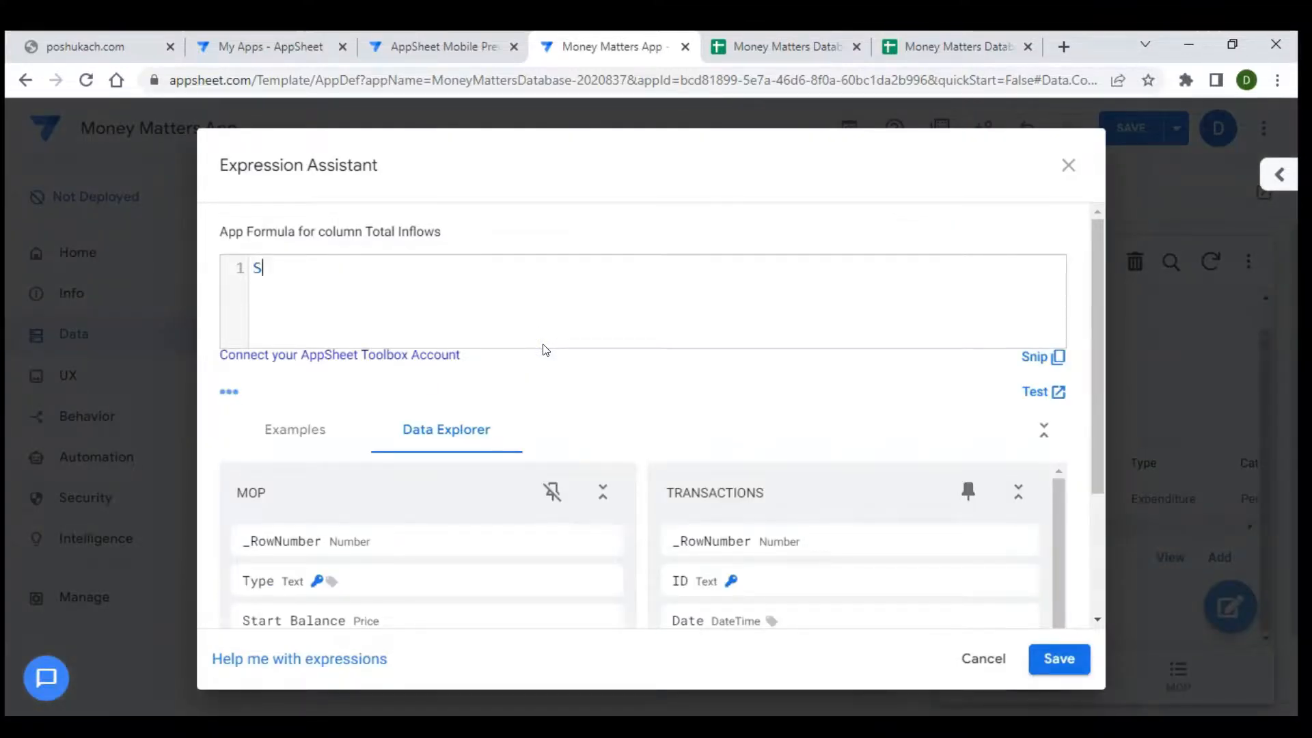
text(l)
key(Return)
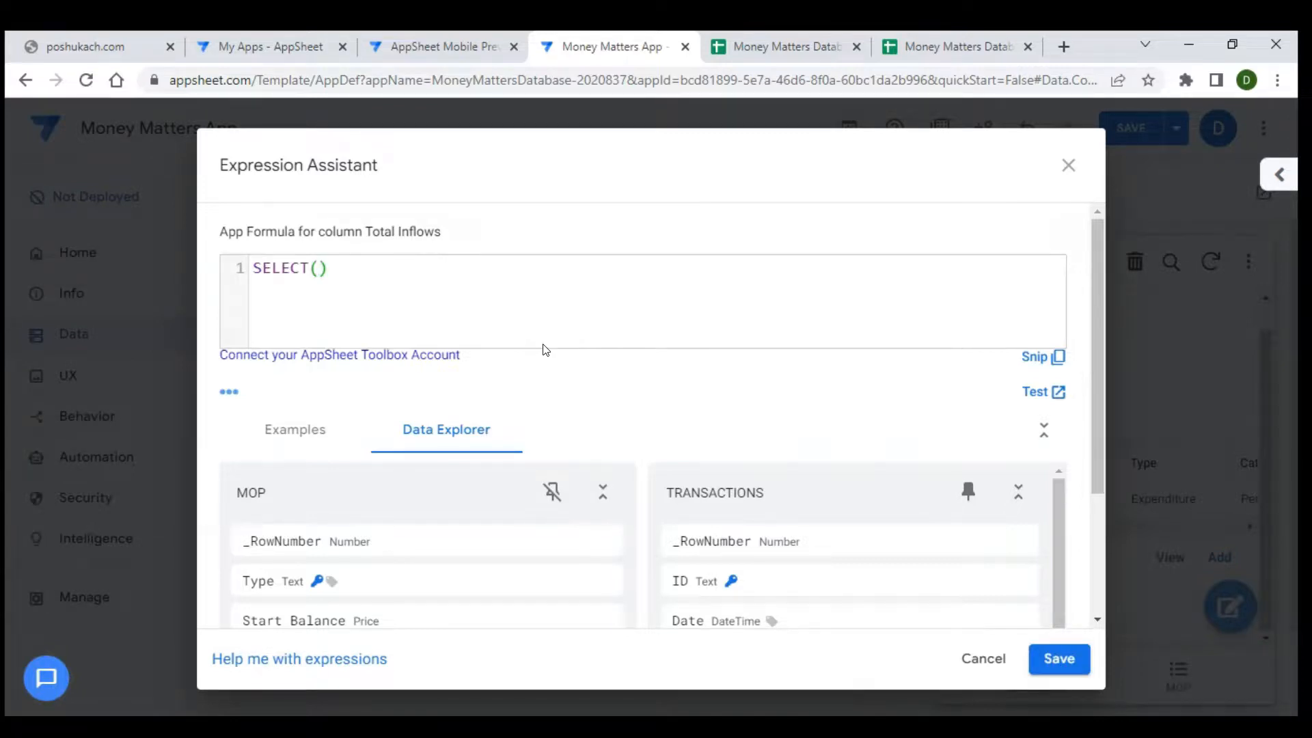
text([re)
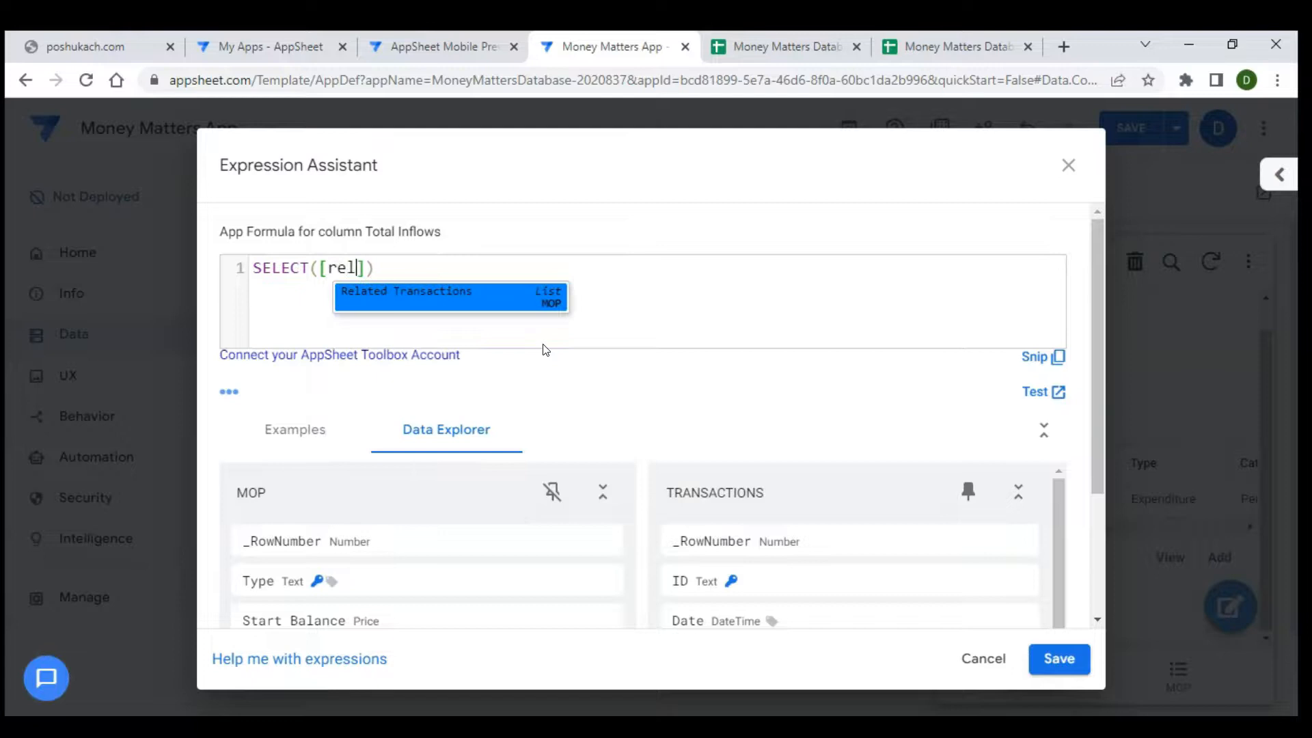
text(l)
key(Return)
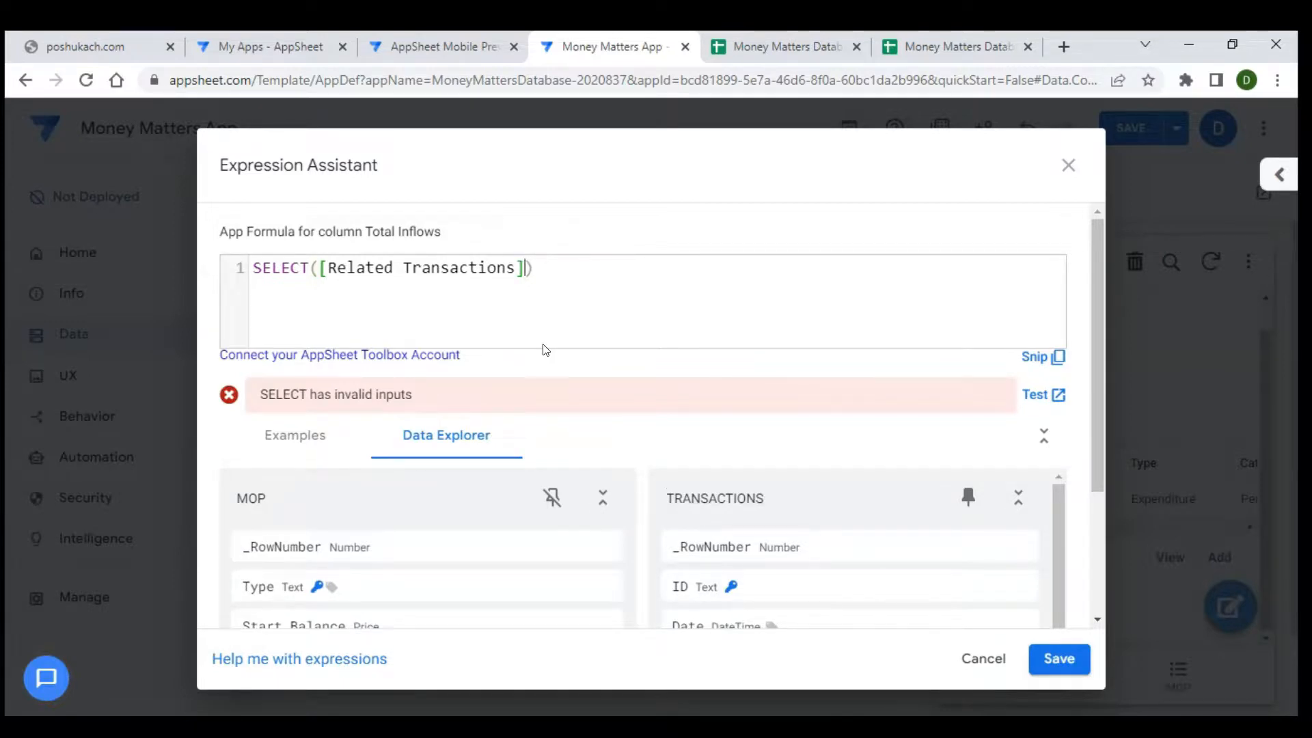
text([Sm)
key(BackSpace)
key(BackSpace)
text(A)
key(Return)
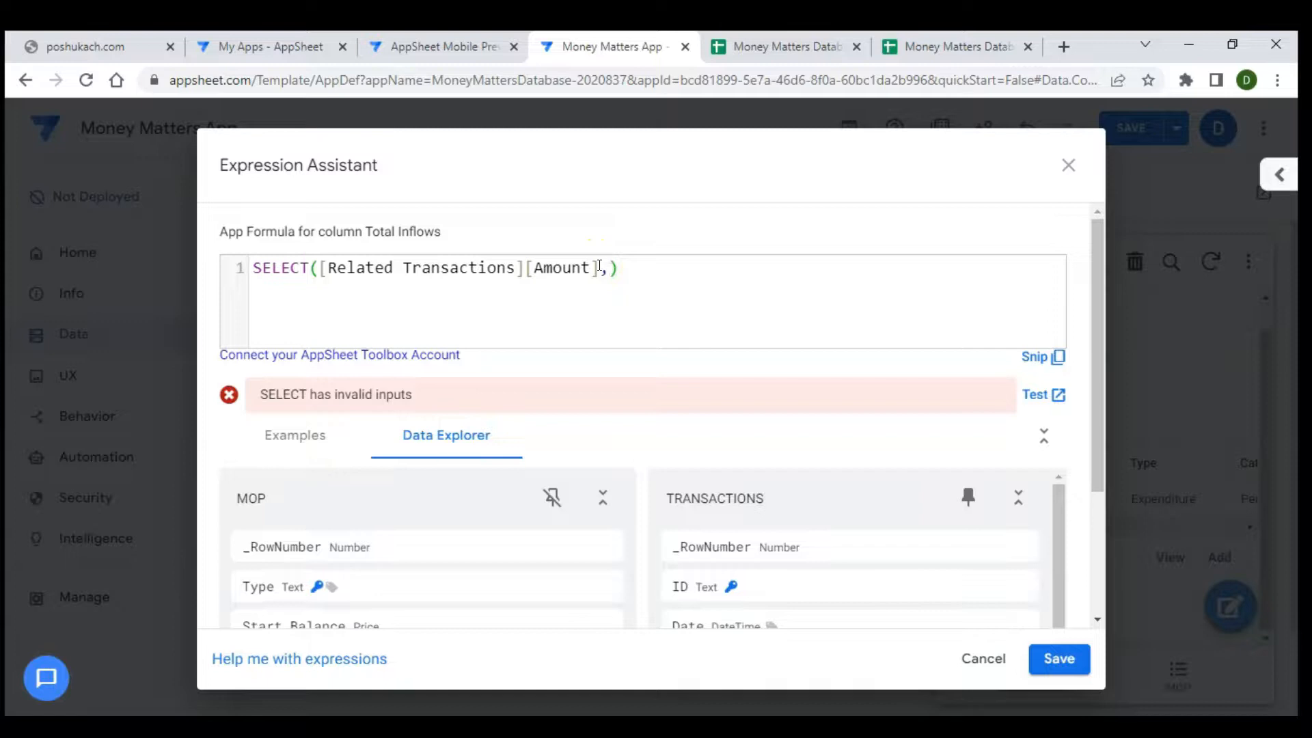
- Add the condition [Type]="Income" to the SELECT expression
text([Tupe)
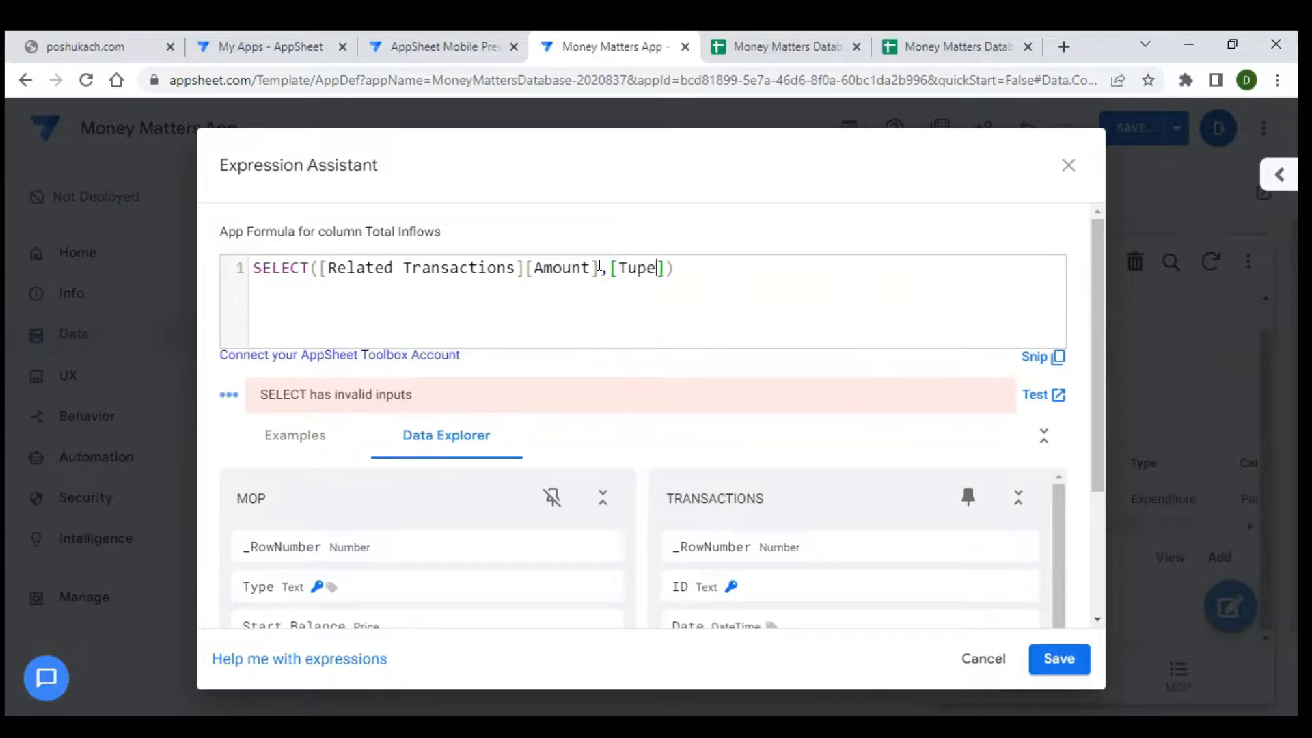
key(BackSpace)
key(BackSpace)
key(BackSpace)
key(Return)
text(="Income)
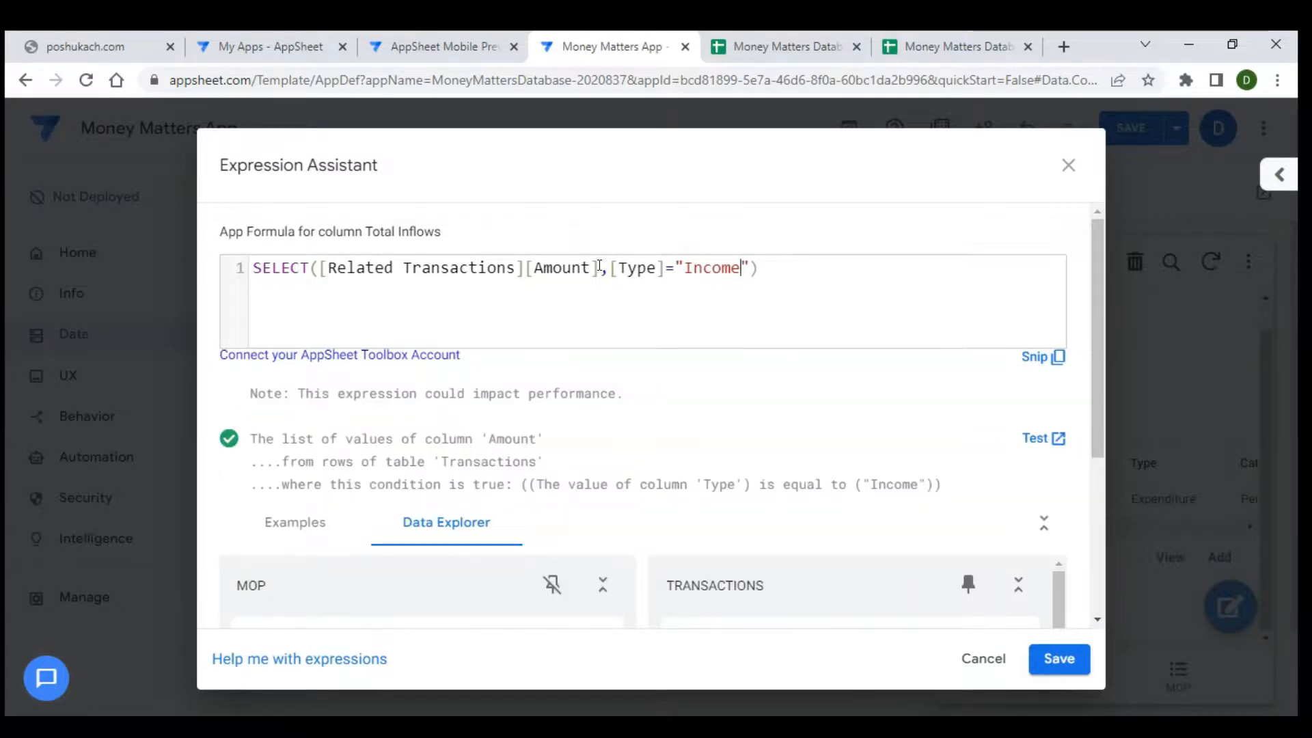
- Wrap the SELECT expression in SUM() and save the Total Inflows formula
click(257, 271)
text(SUM()
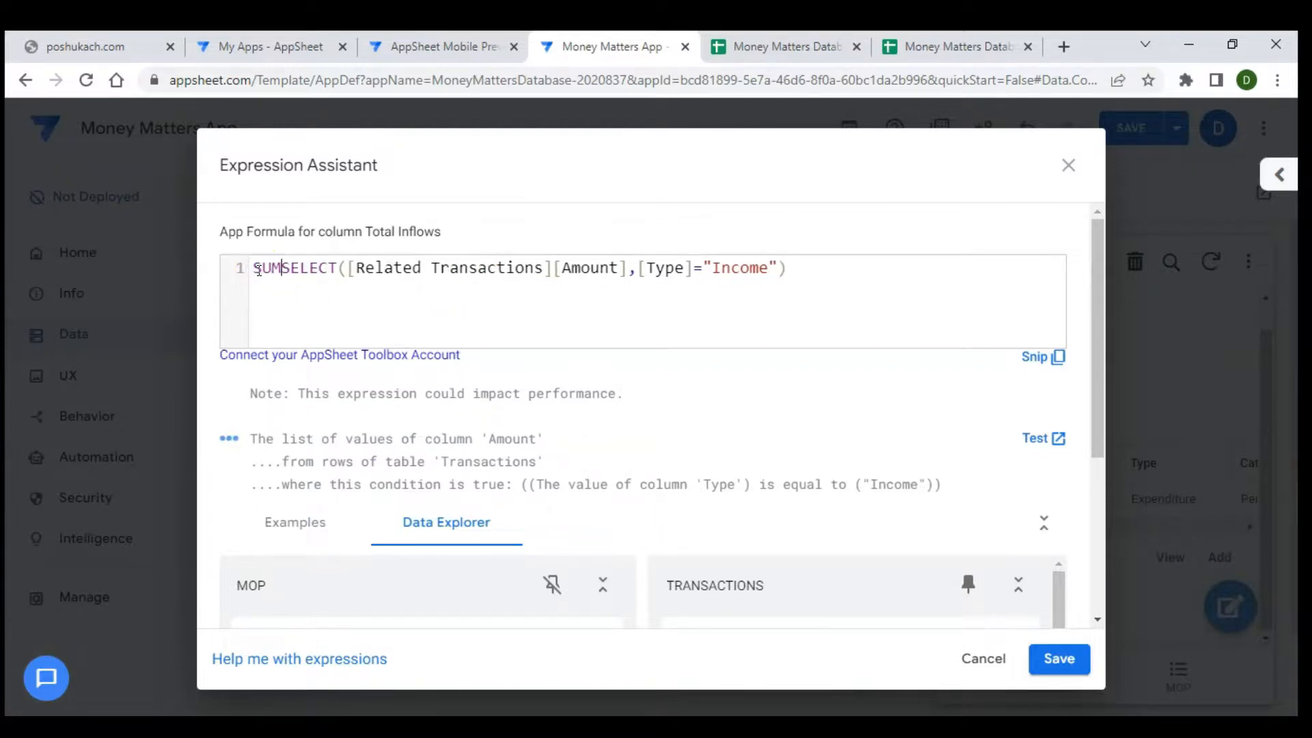
click(798, 268)
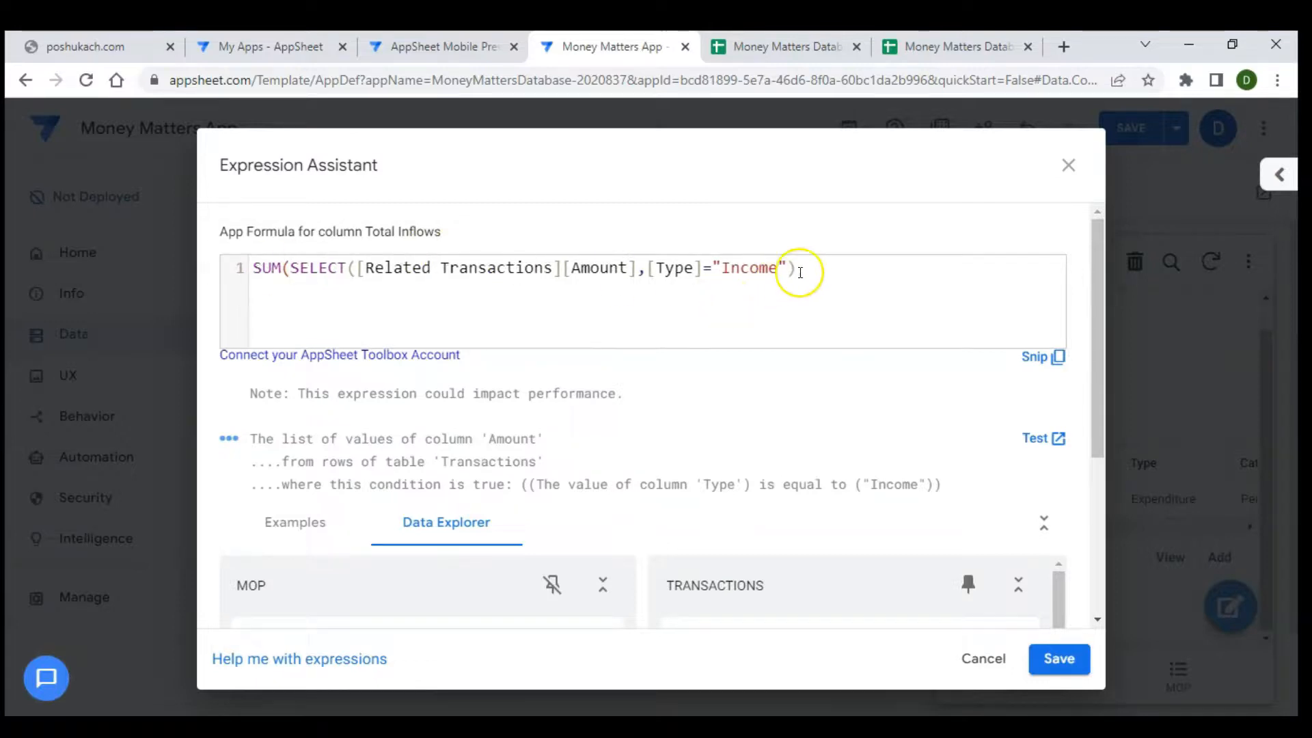
text())
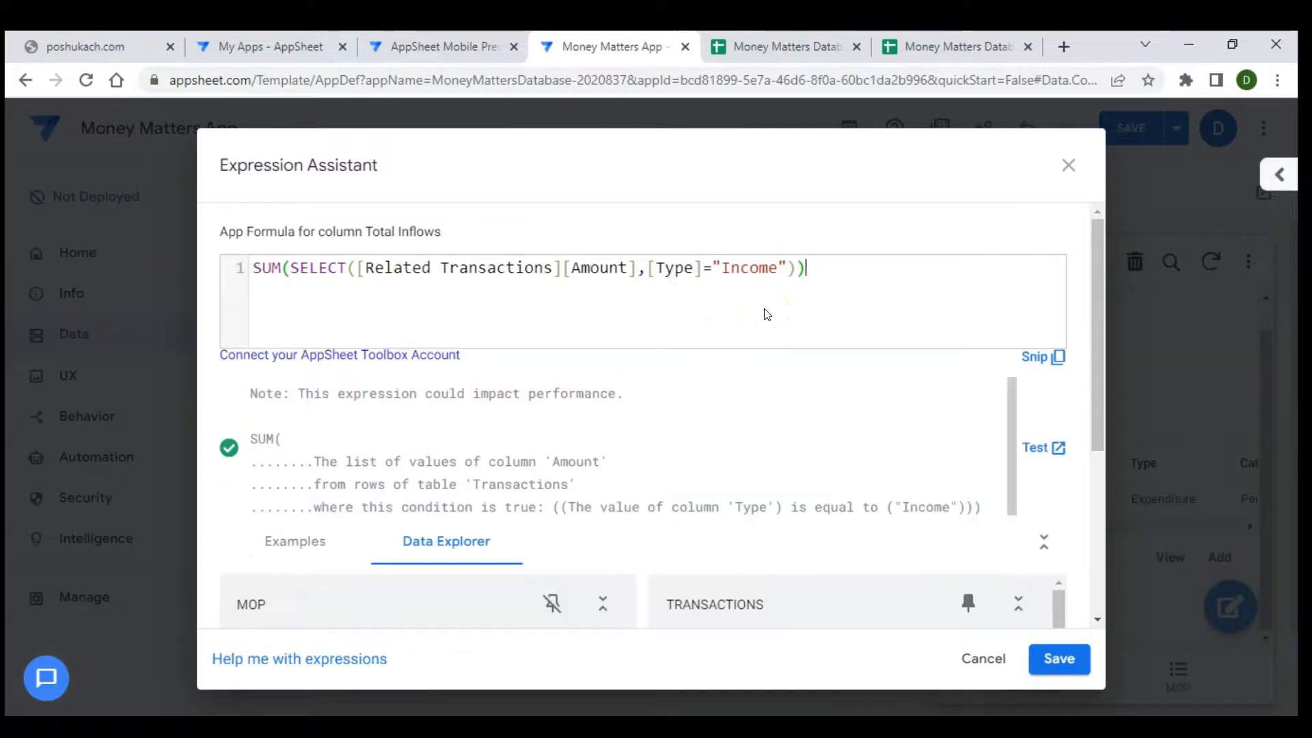
click(1069, 665)
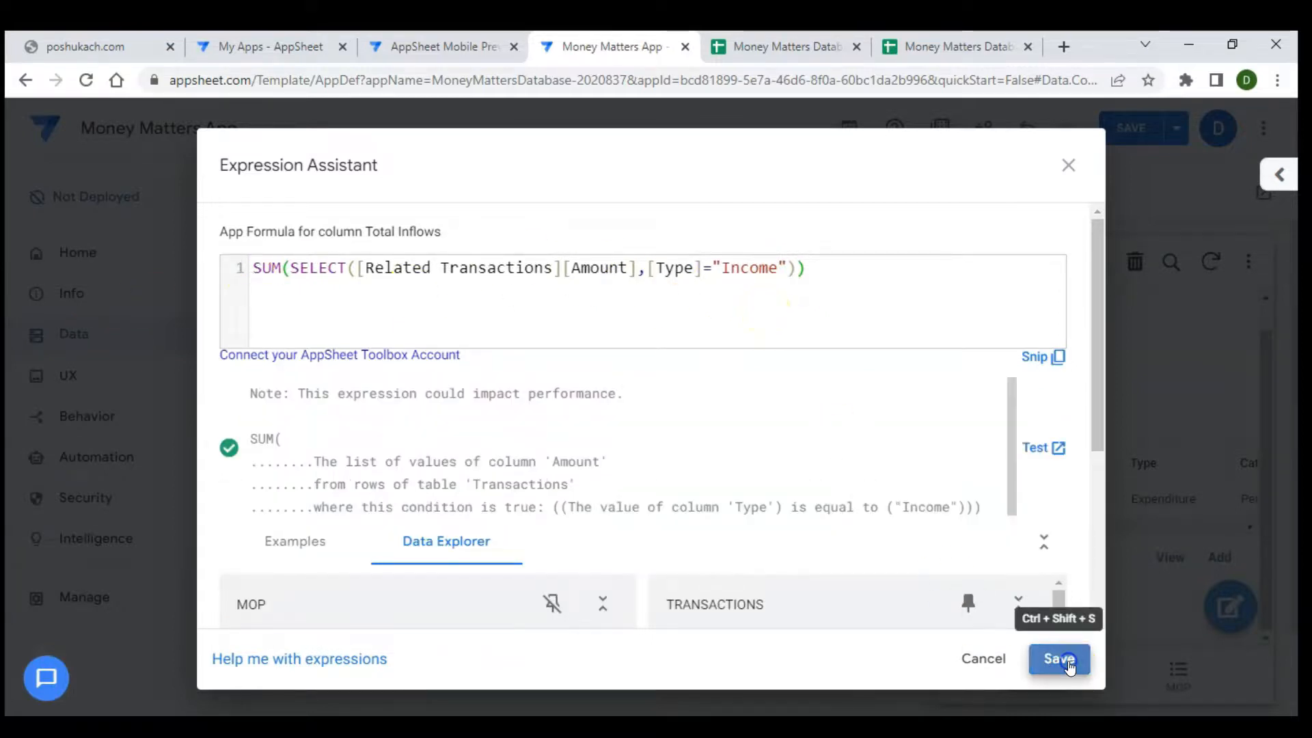
- Set the Total Inflows column's type to Price with a blank currency symbol and finish editing the column
scroll(701, 434, down, 1)
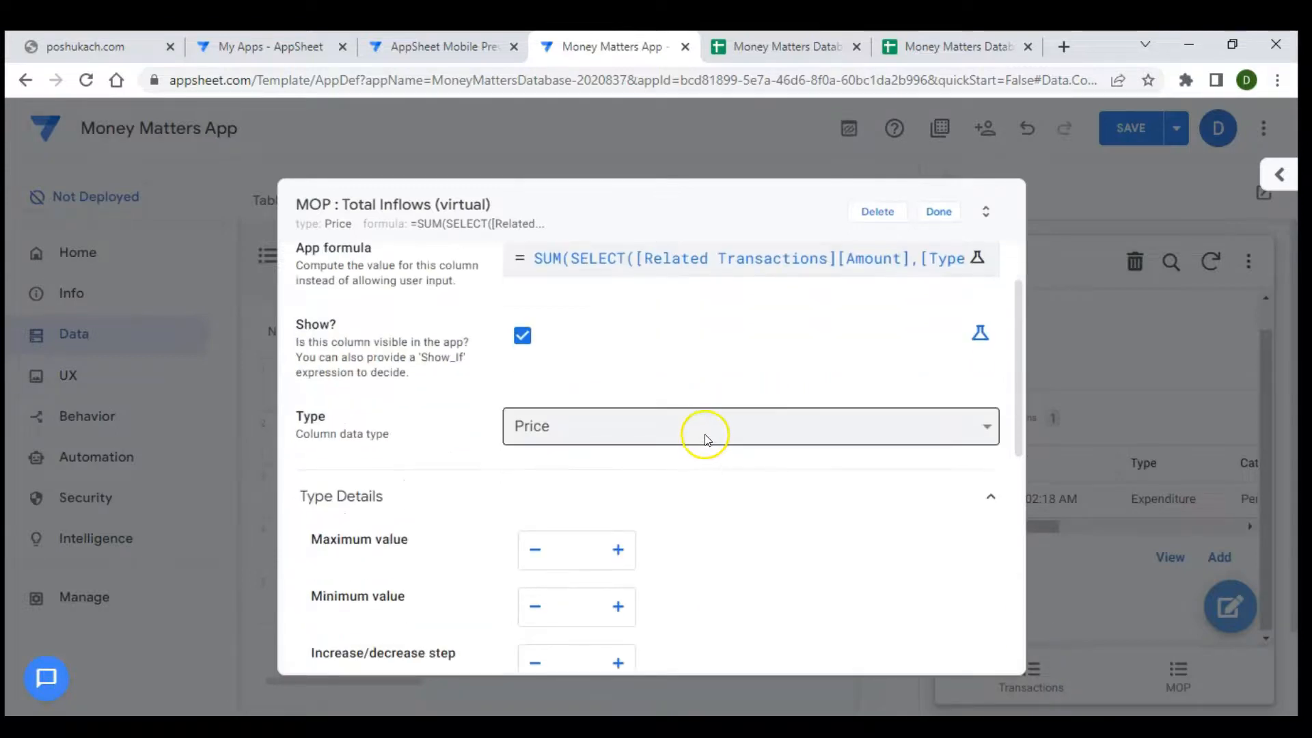
click(706, 439)
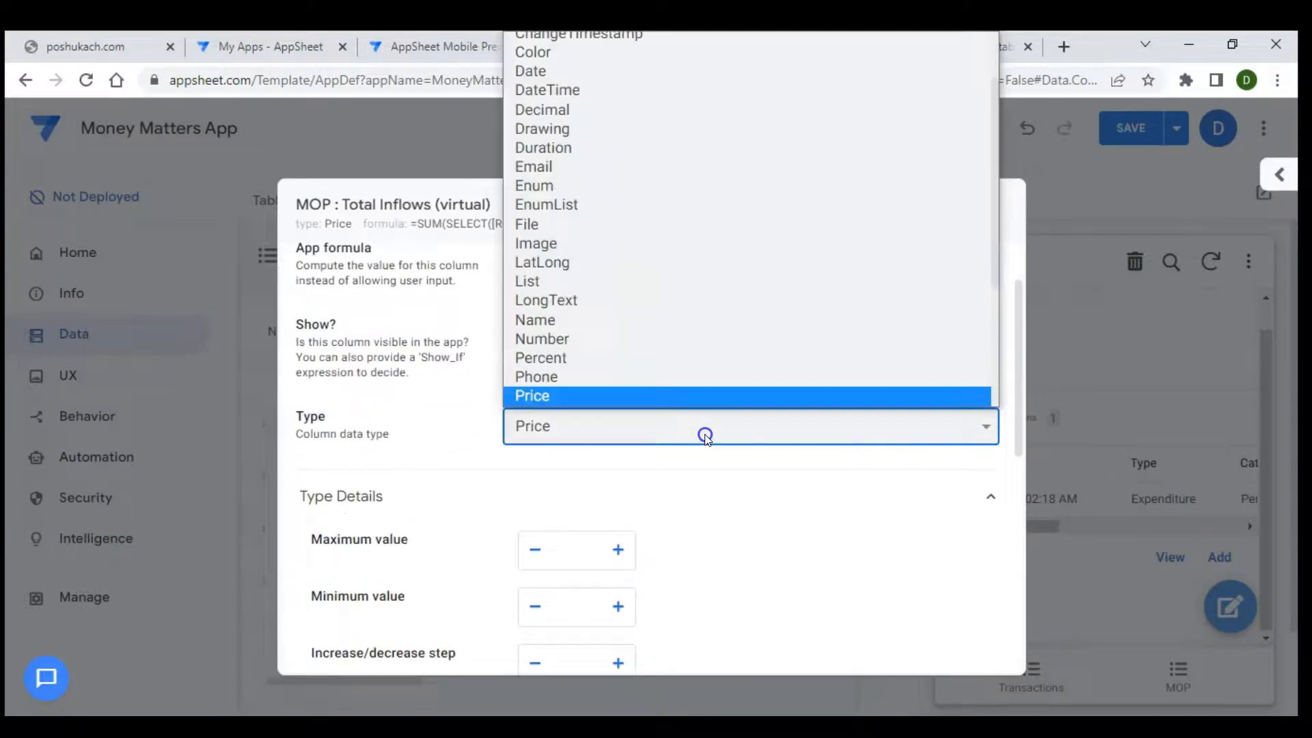
click(663, 396)
scroll(706, 507, down, 5)
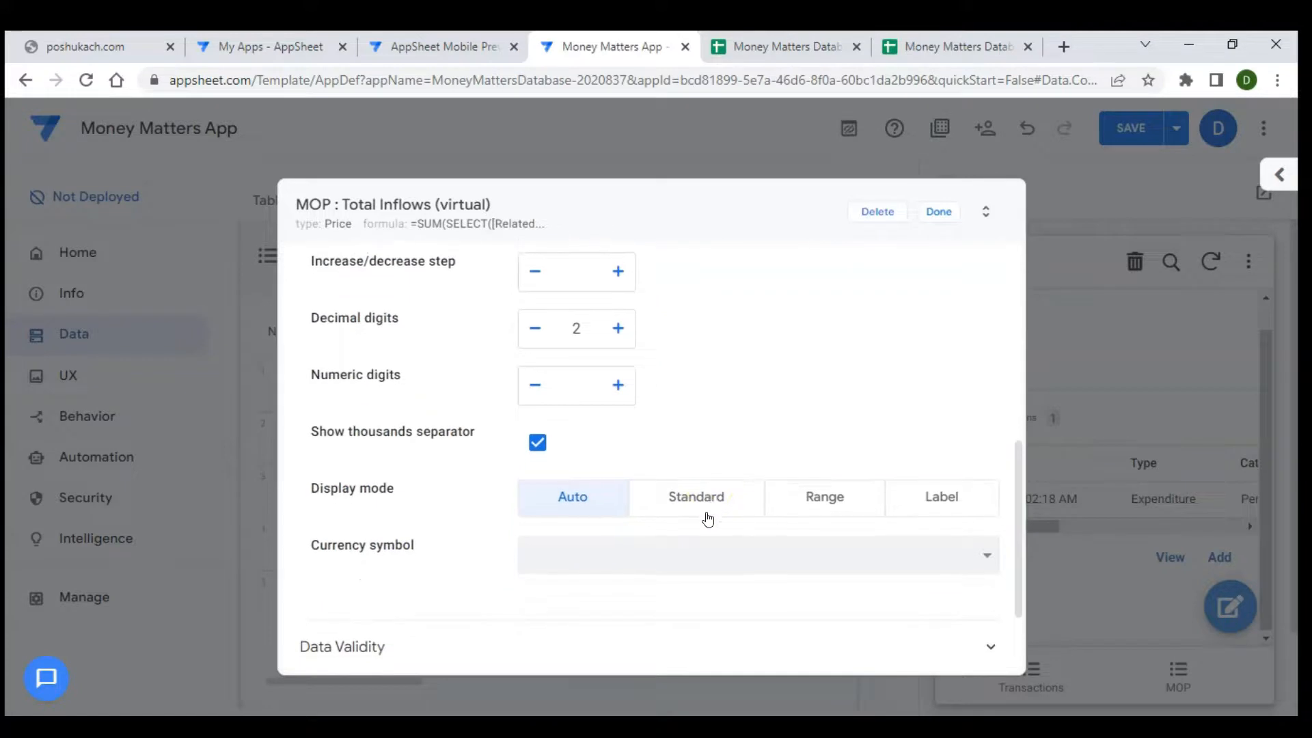
click(764, 537)
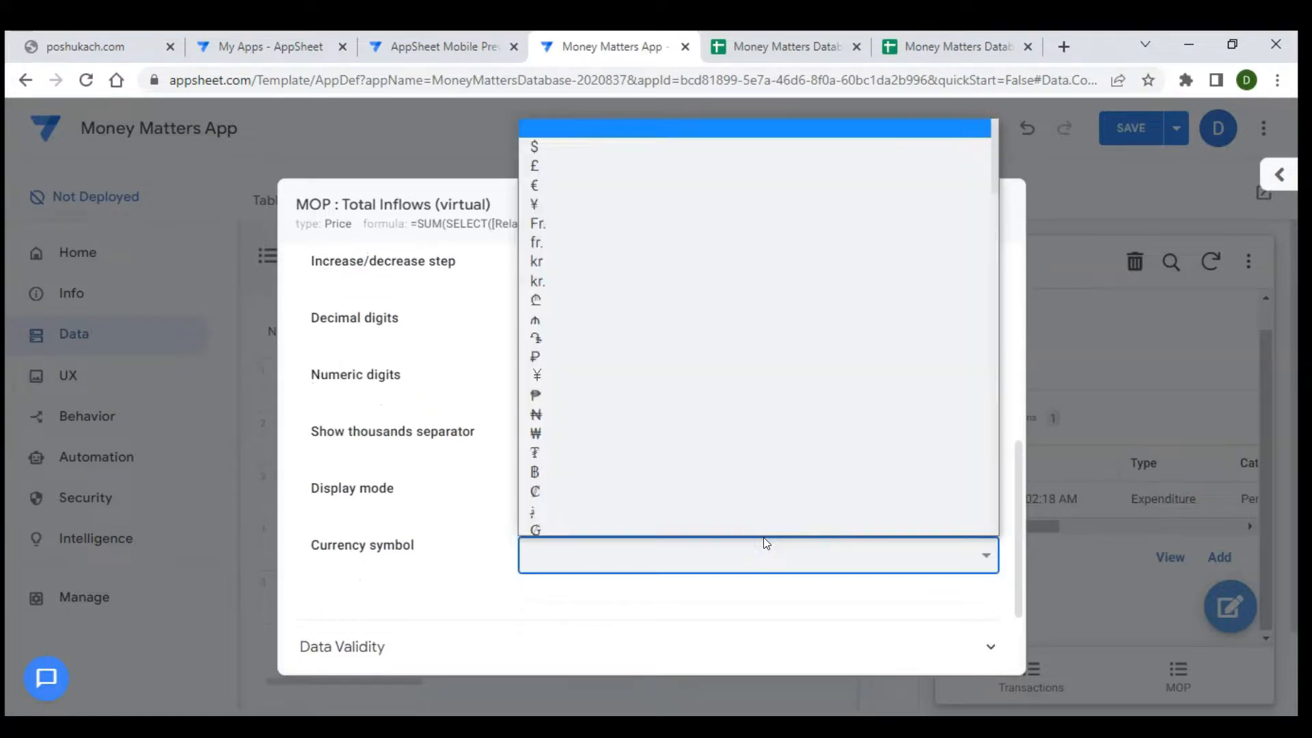
click(586, 126)
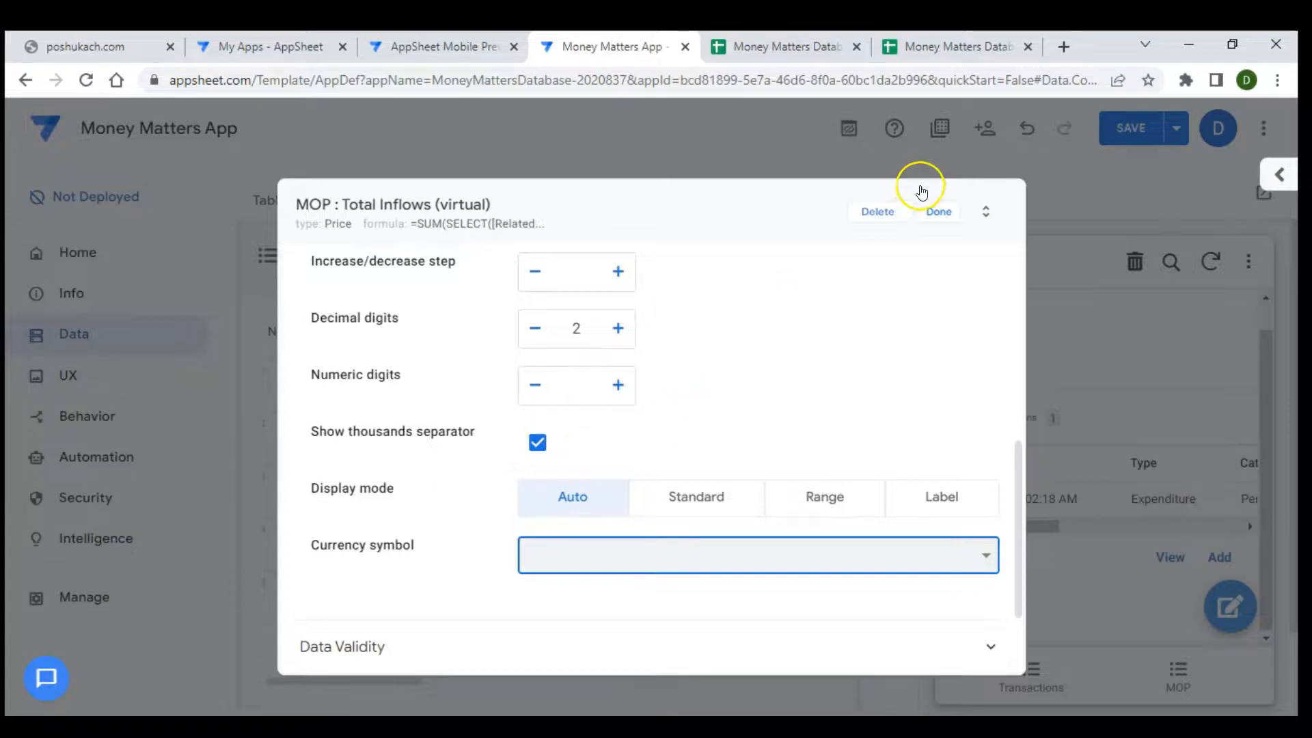
click(935, 213)
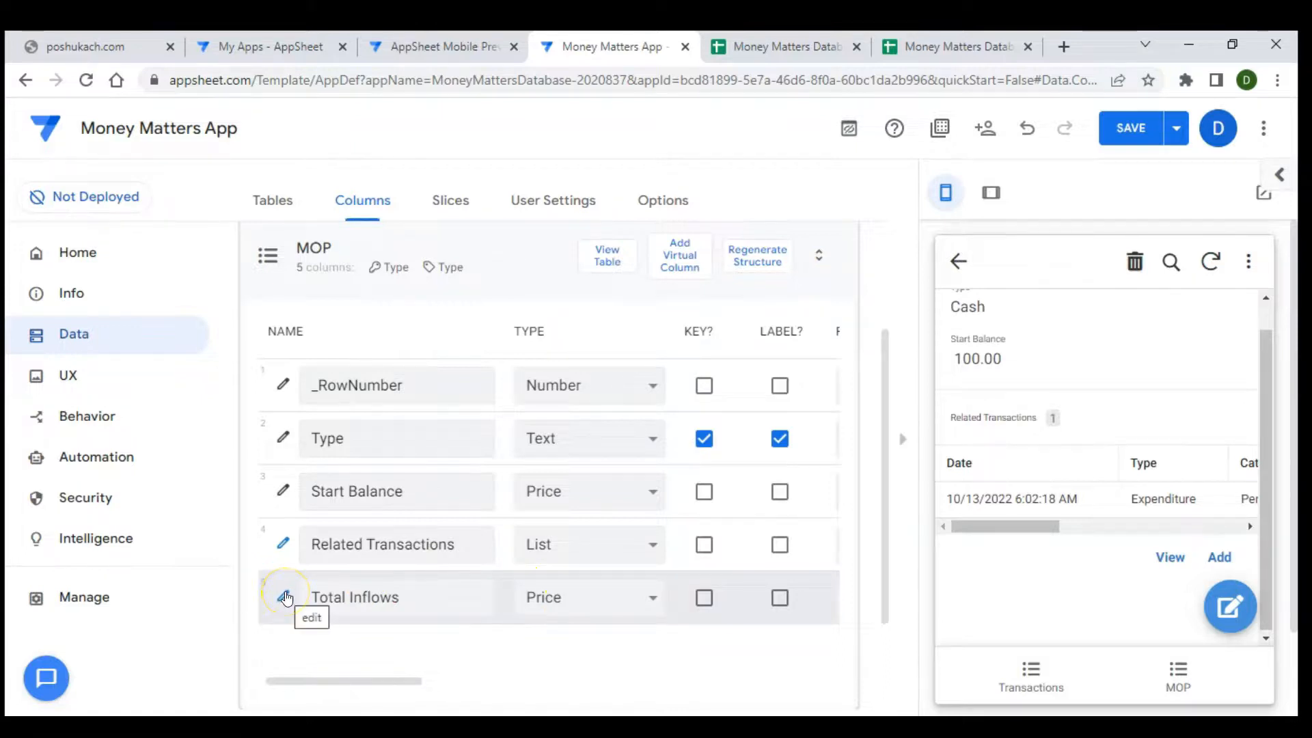
- Add a virtual column to the MOP table and name it Total Outflows
click(683, 252)
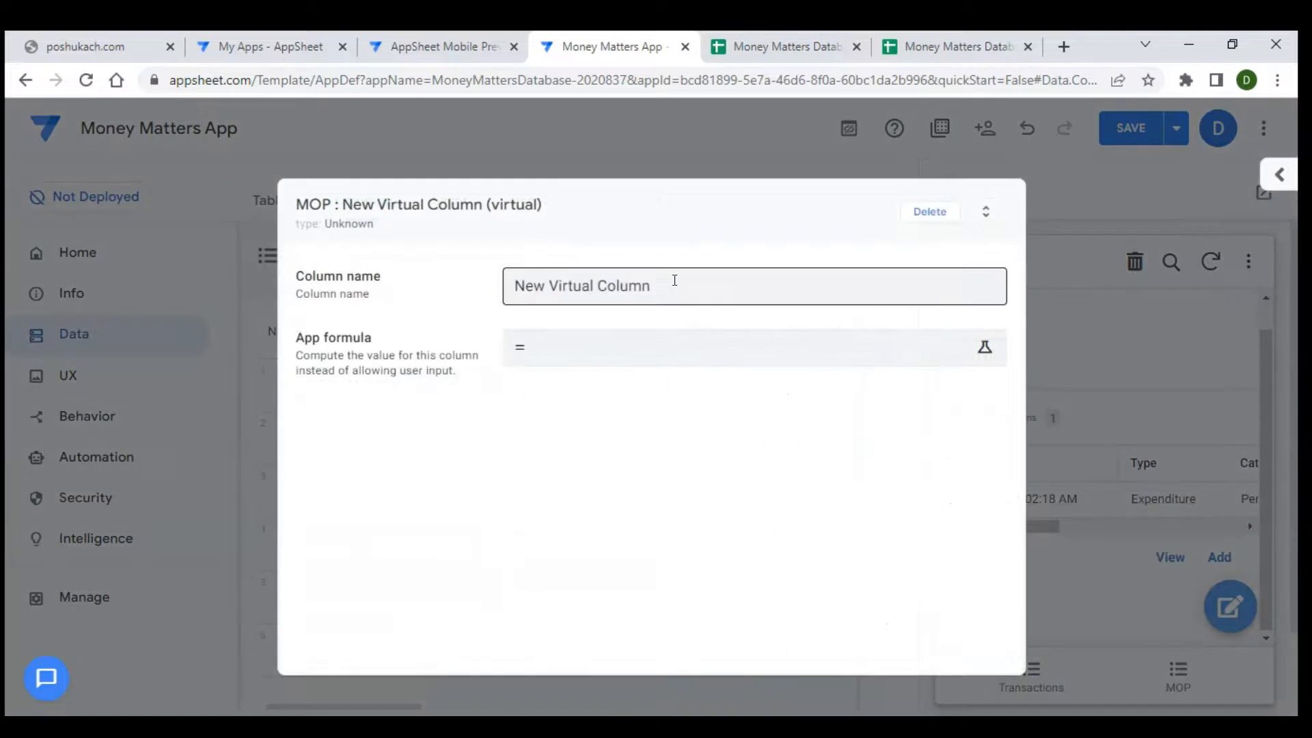
click(667, 280)
key(BackSpace)
key(BackSpace)
key(BackSpace)
key(BackSpace)
key(BackSpace)
key(BackSpace)
key(BackSpace)
key(BackSpace)
key(BackSpace)
key(BackSpace)
key(BackSpace)
key(BackSpace)
key(BackSpace)
key(BackSpace)
key(BackSpace)
key(BackSpace)
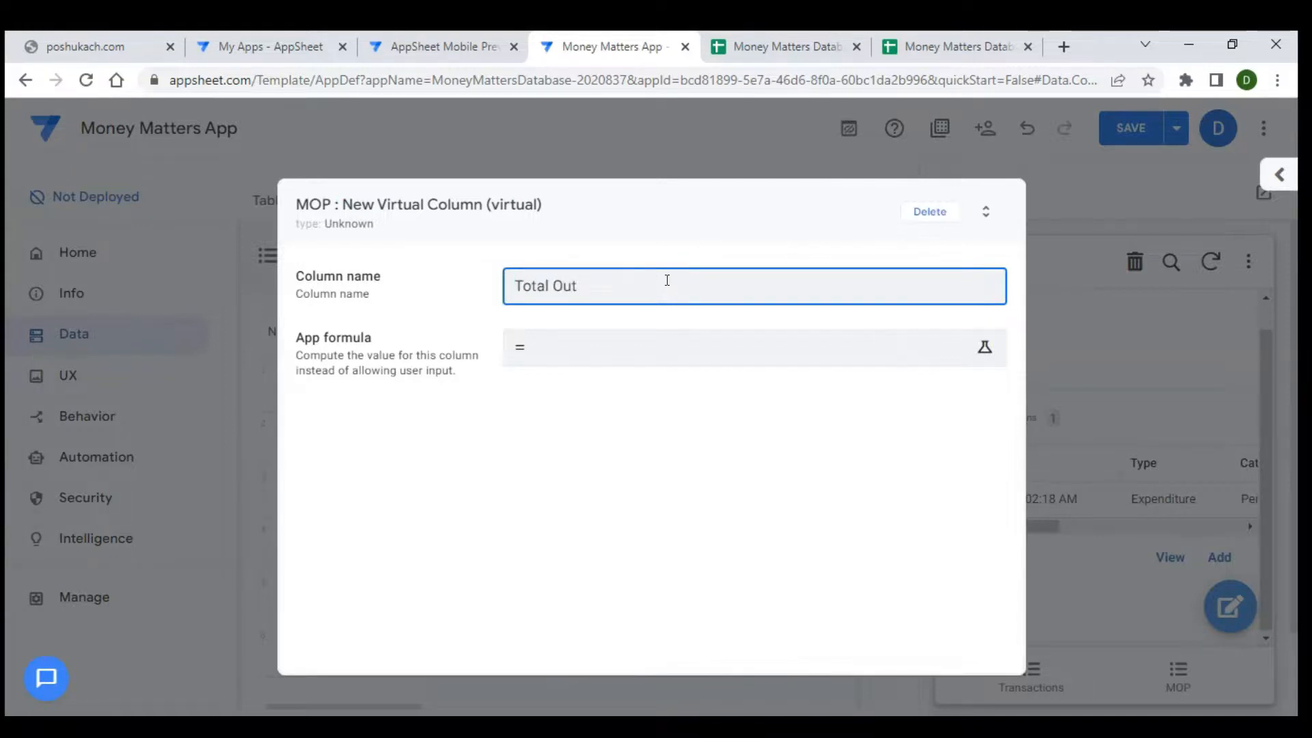
- Begin the Total Outflows app formula with a SELECT over [Related Transactions][Amount]
click(583, 350)
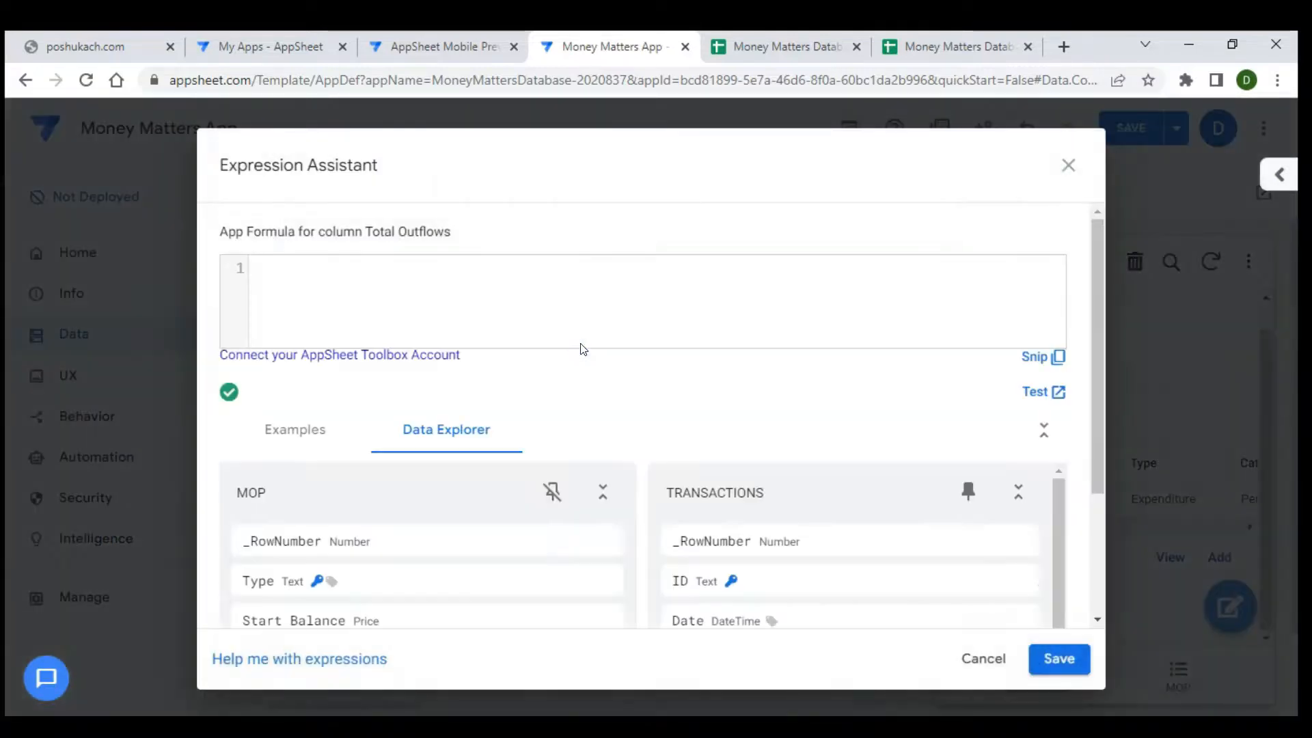
text(SEL)
key(Return)
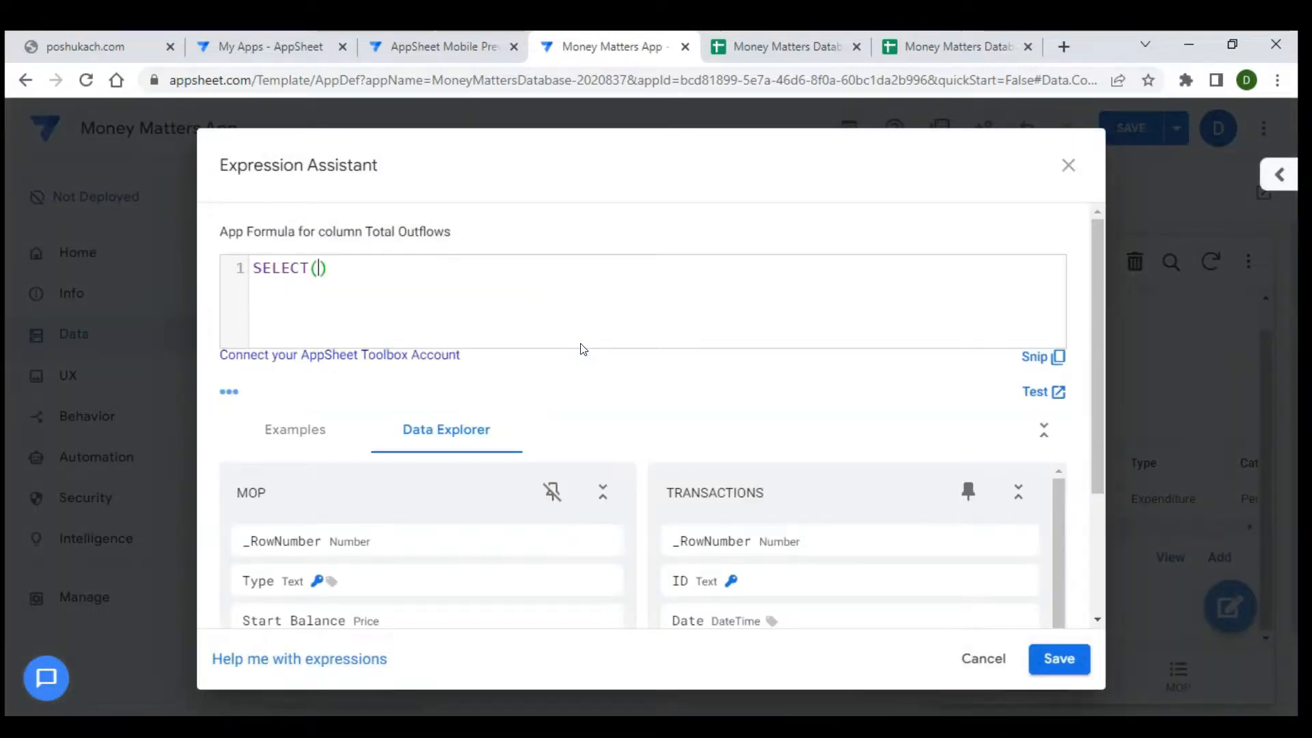
text([R)
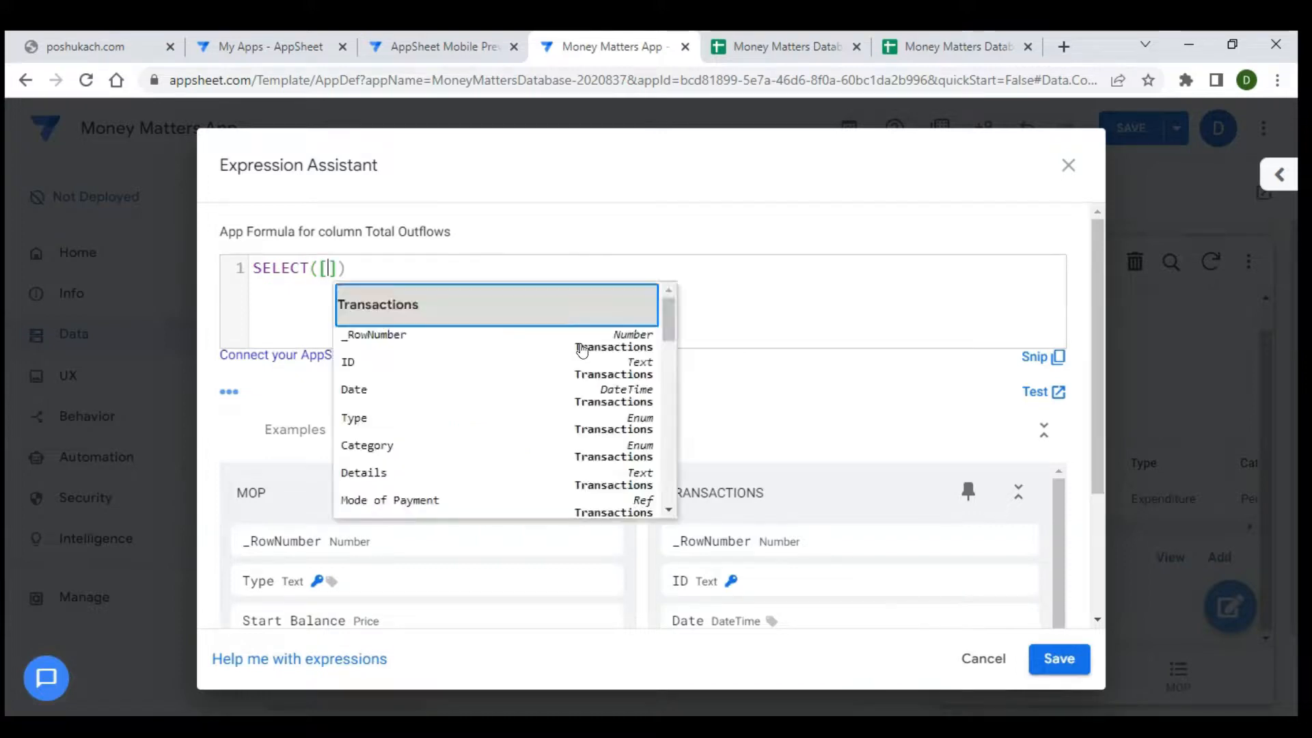
key(Return)
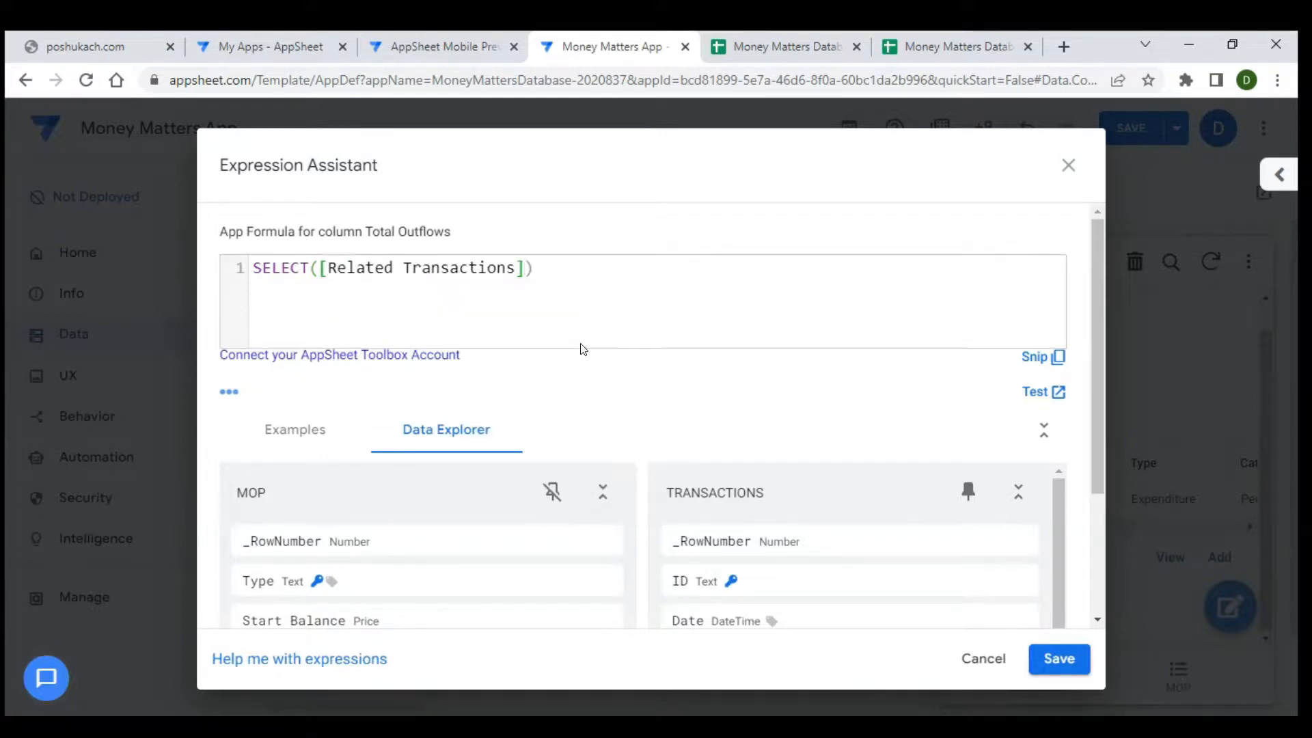
text([AM)
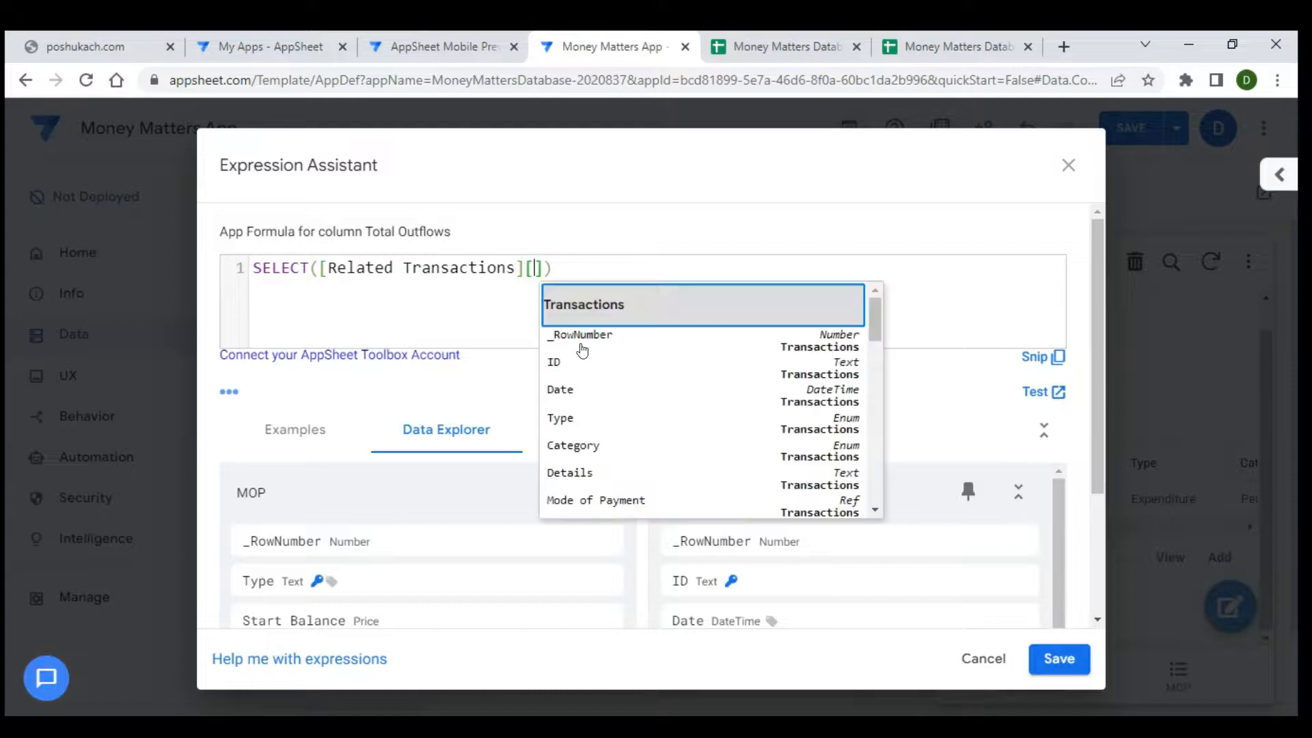
key(Return)
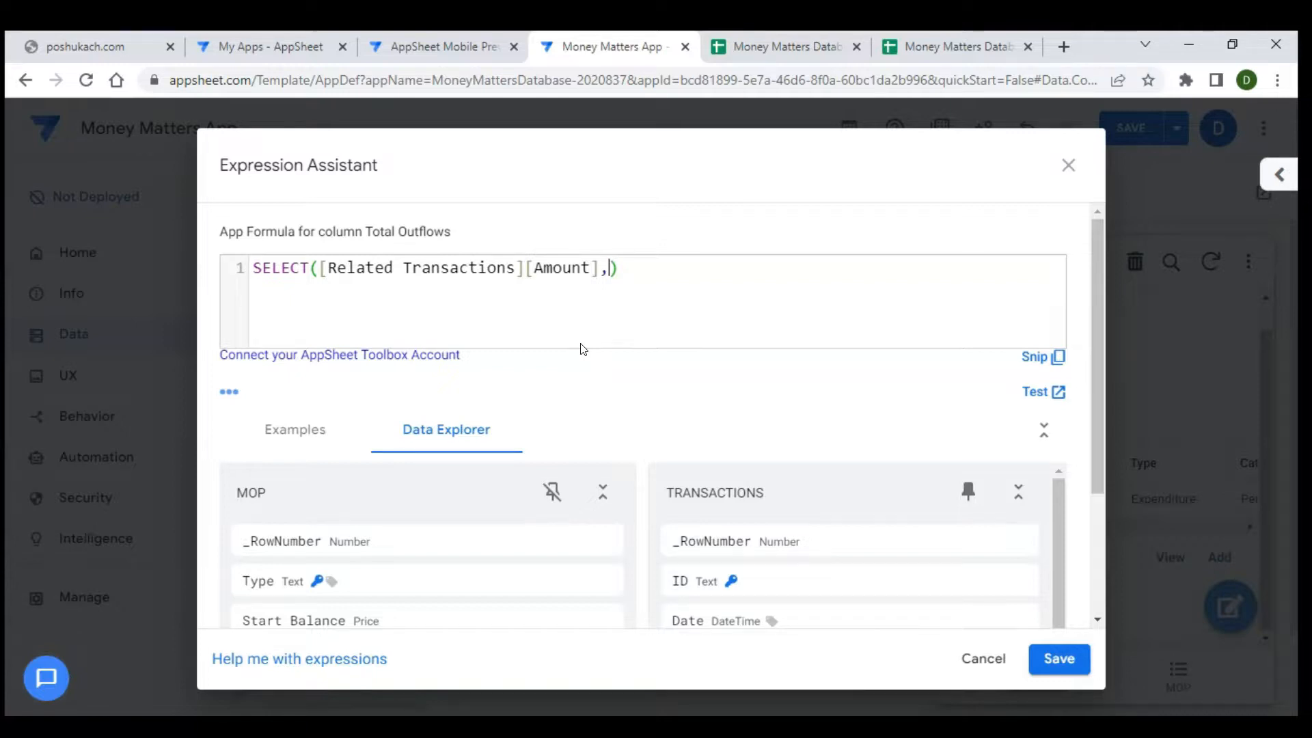
- Add the condition [Type]="Expenditure" to the SELECT expression for Total Outflows
text(,[)
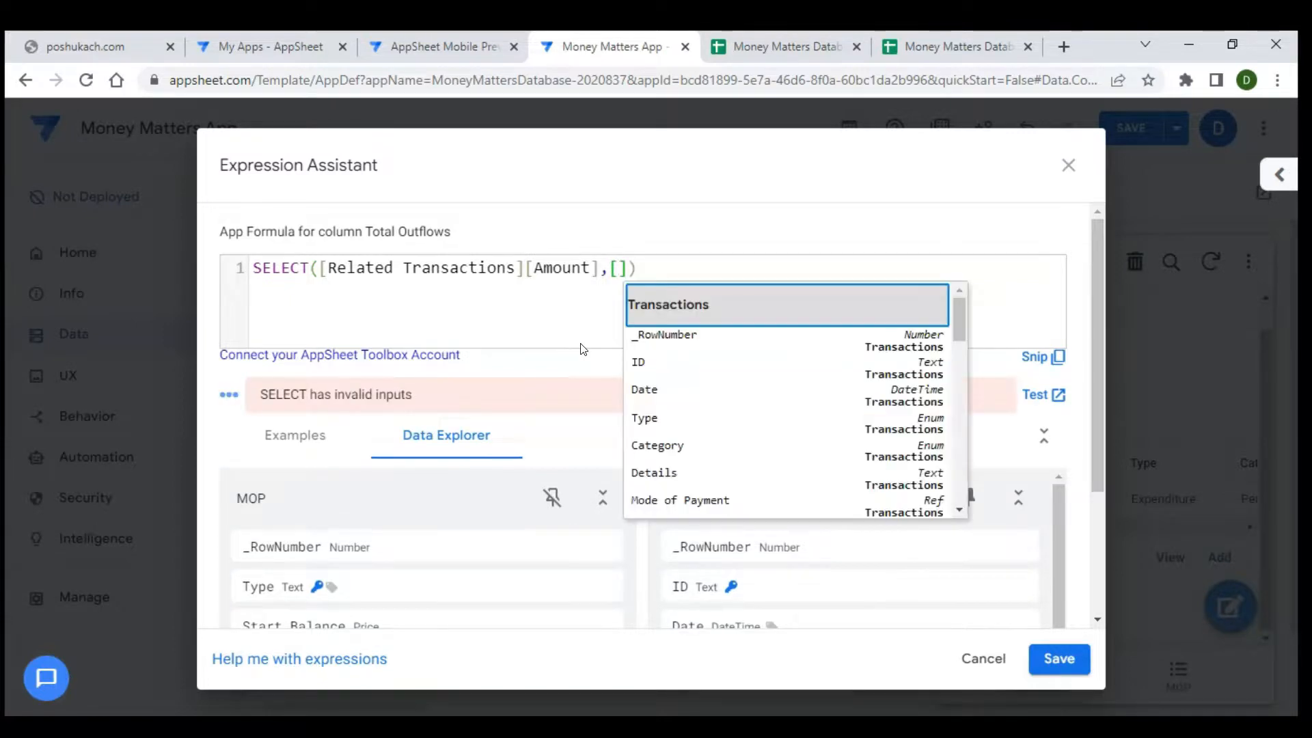
text(T)
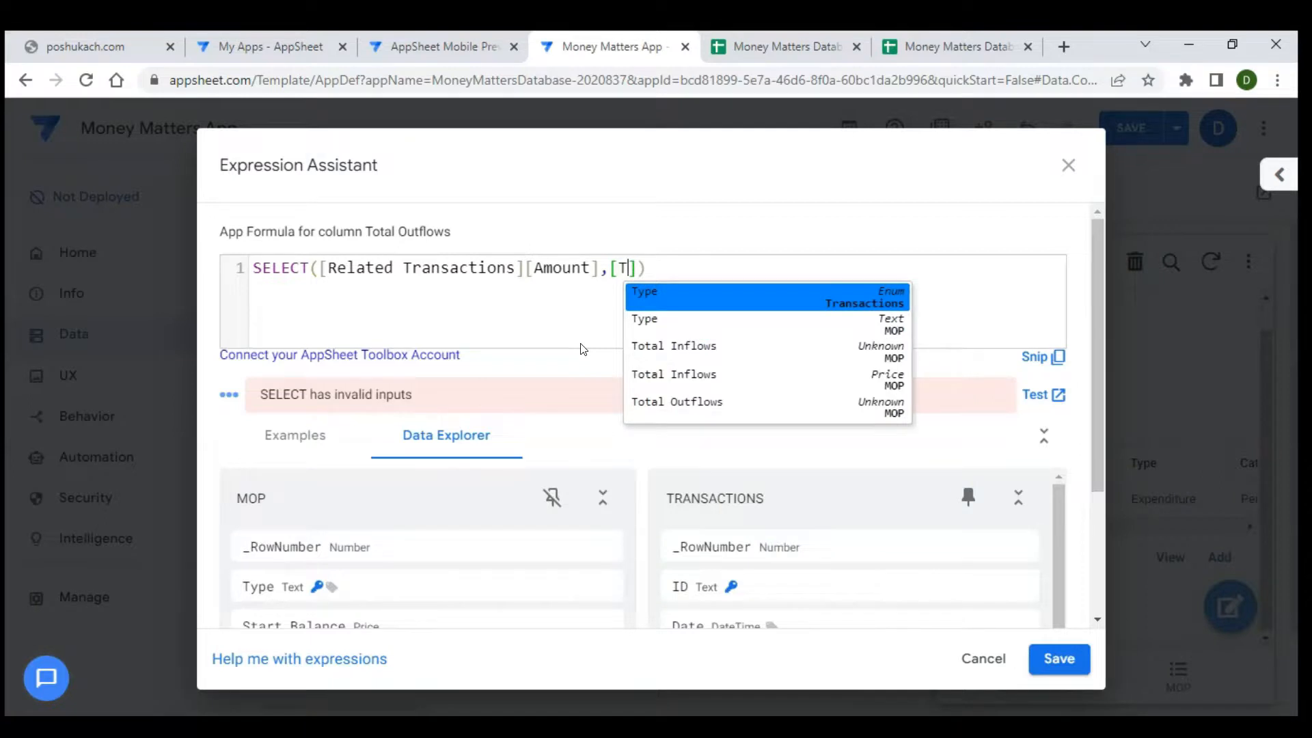
key(Return)
text(=)
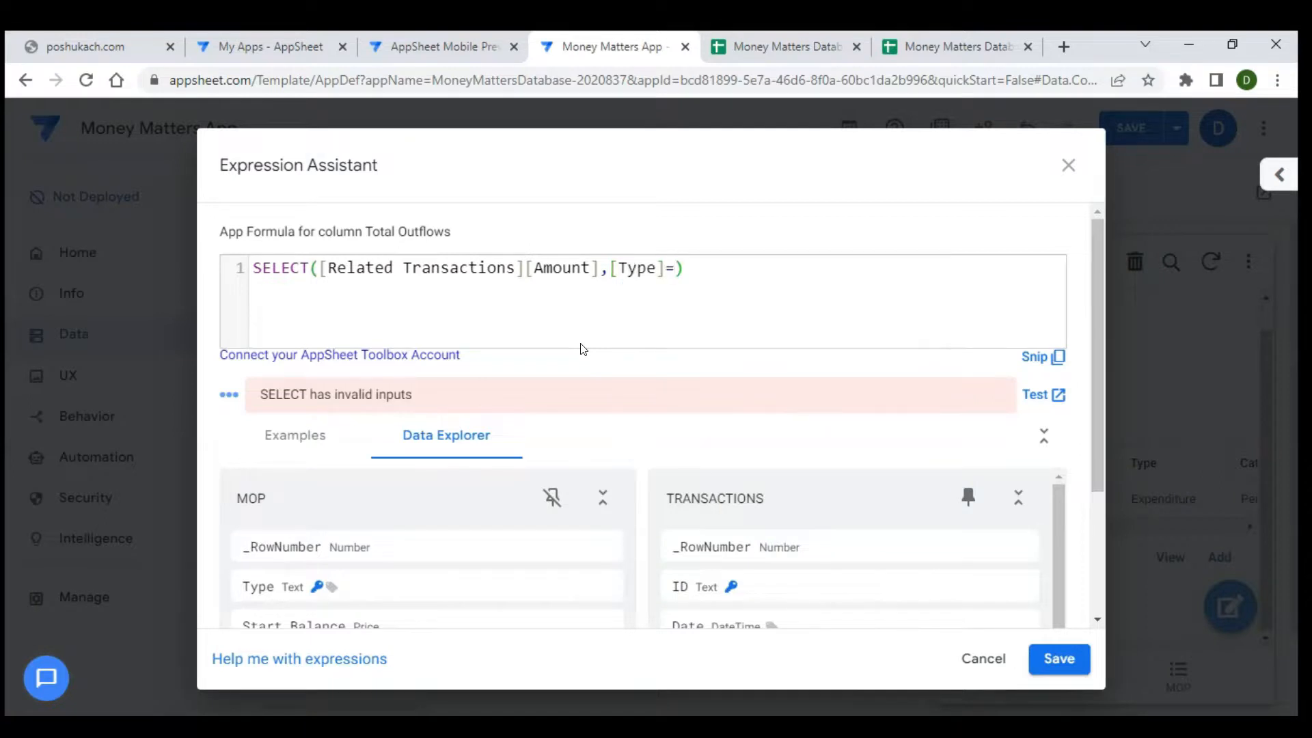
text("Expenditure)
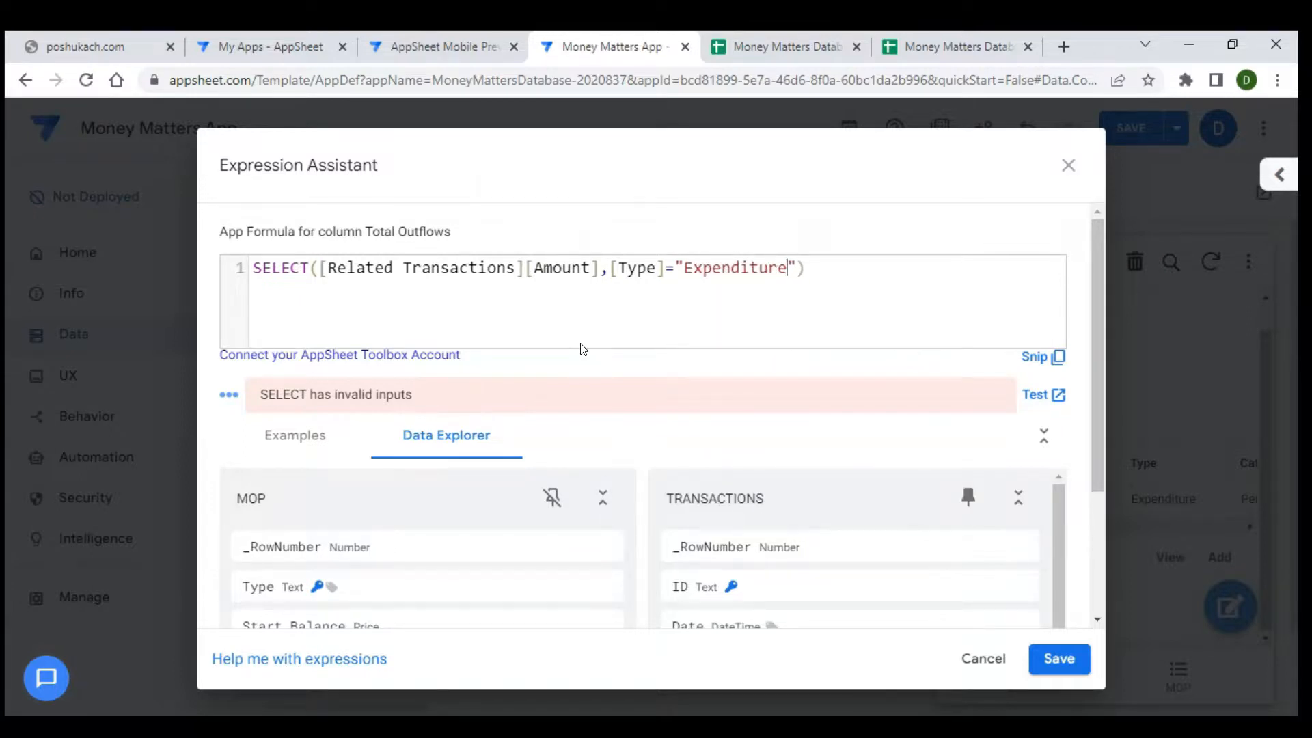
- Wrap the Total Outflows SELECT expression in Sum(), save the formula and finish editing the column
click(257, 267)
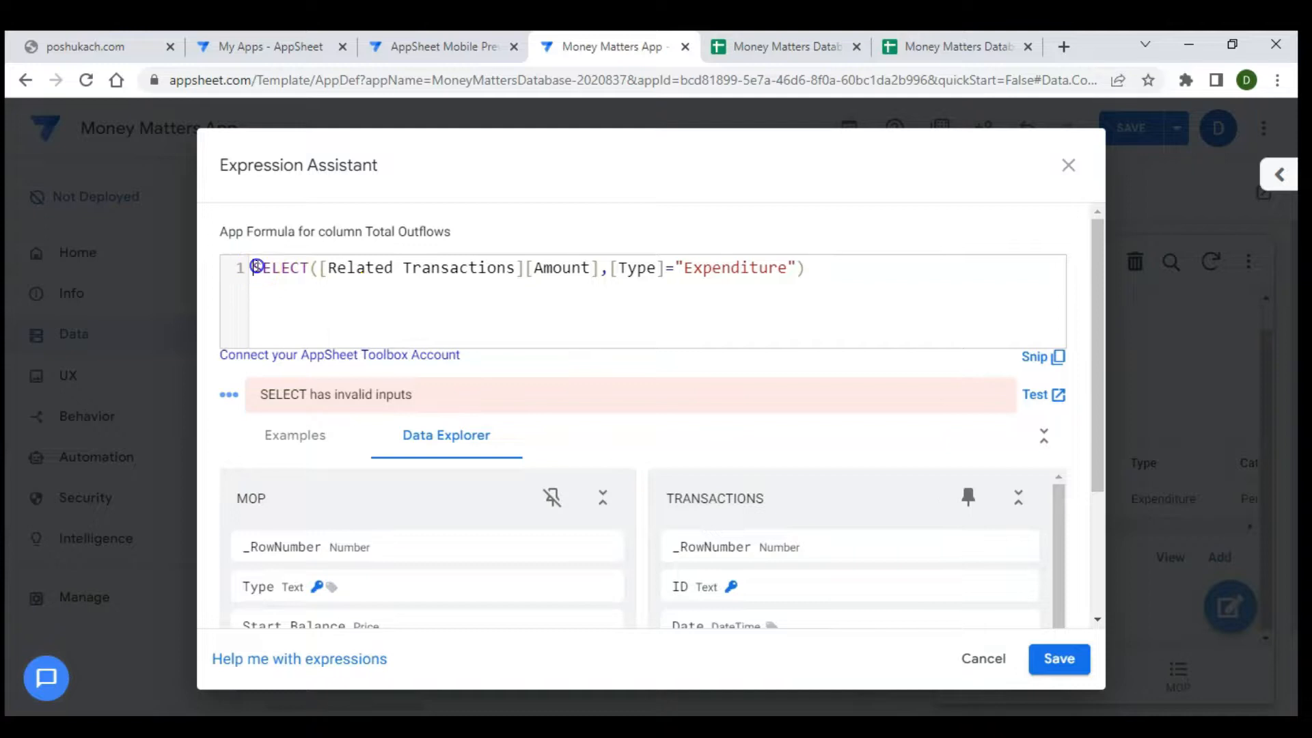
text(Sum()
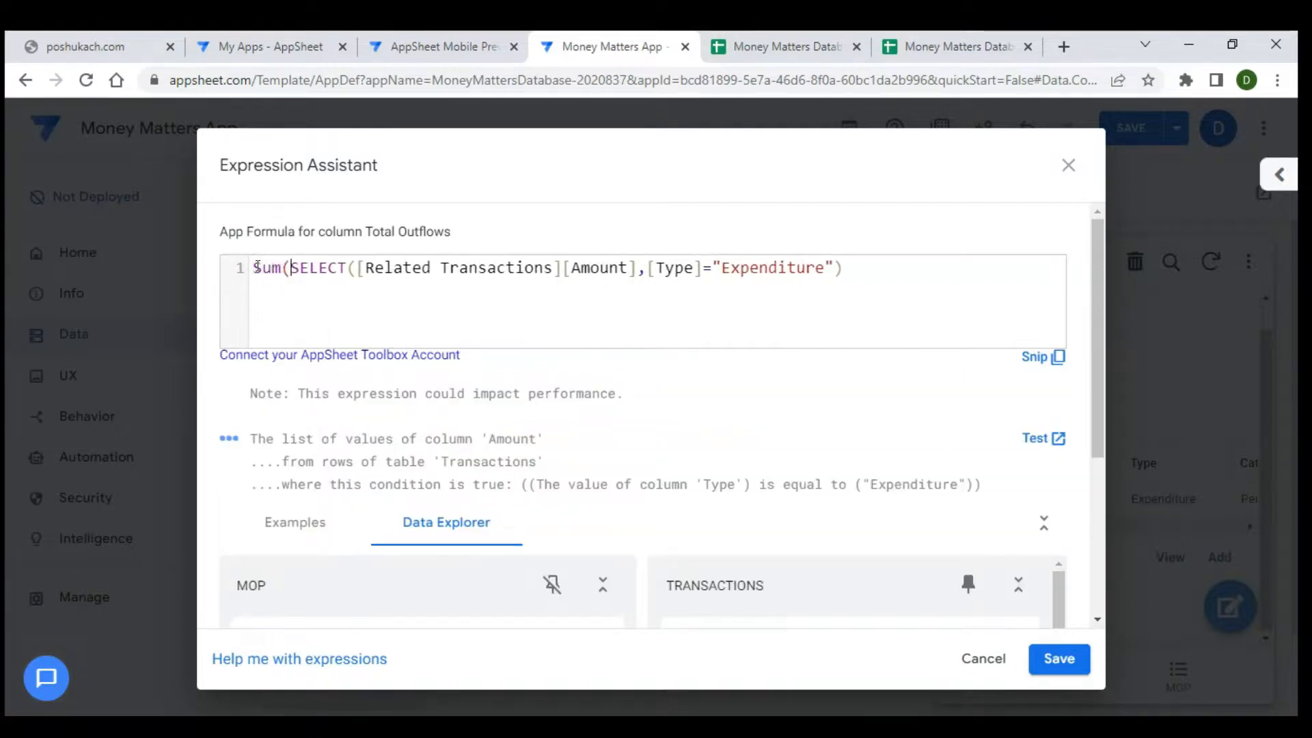
click(864, 269)
text())
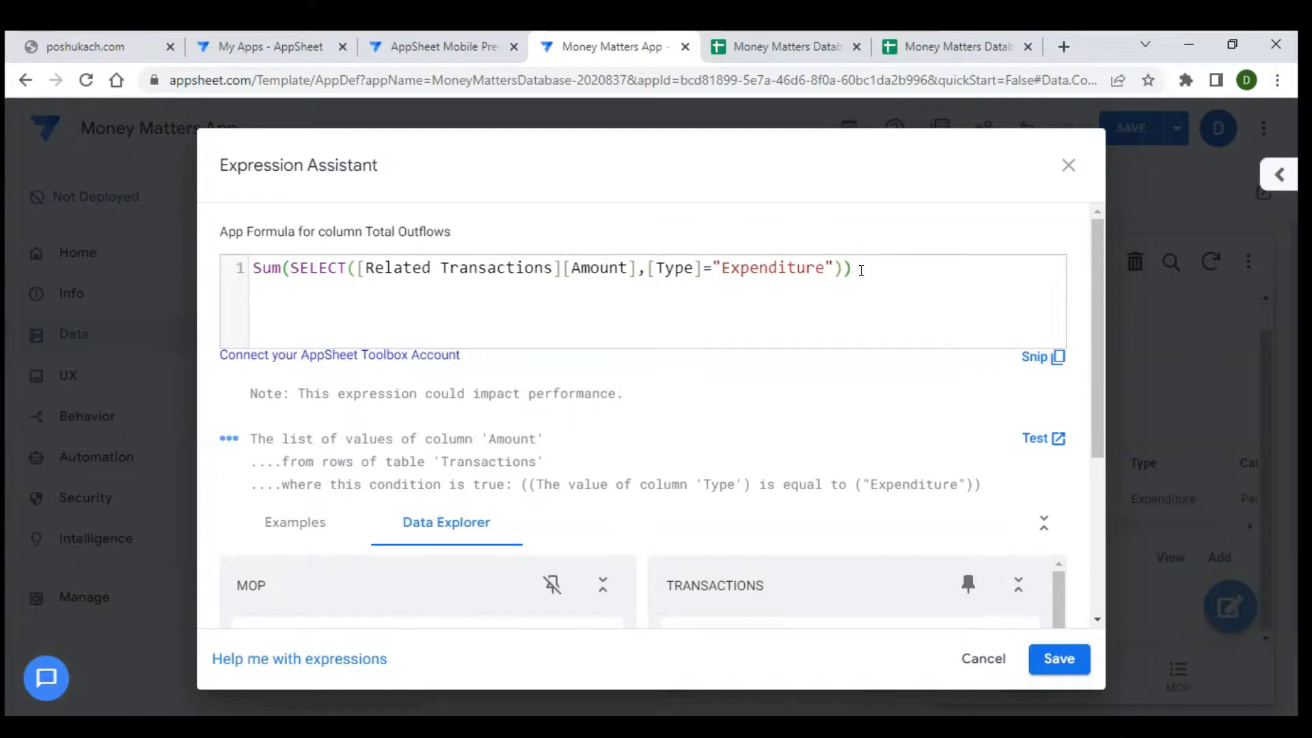
click(1045, 656)
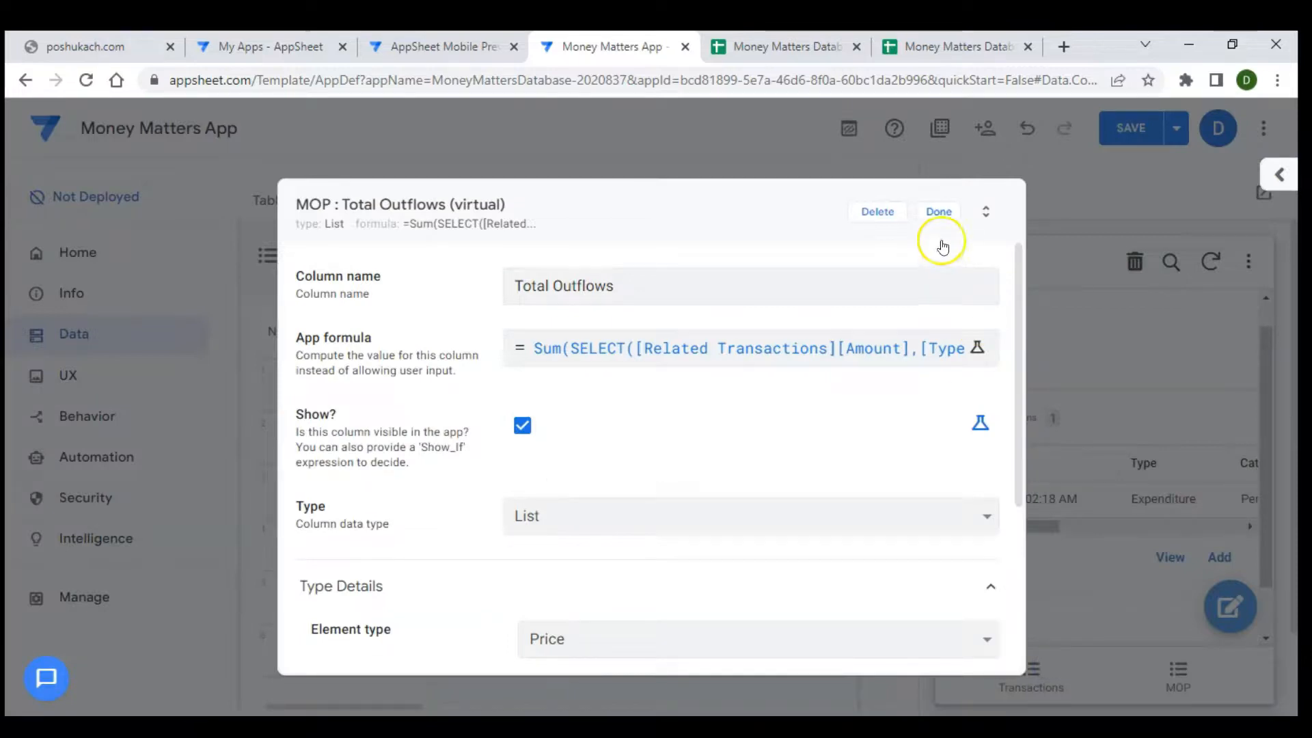
click(935, 213)
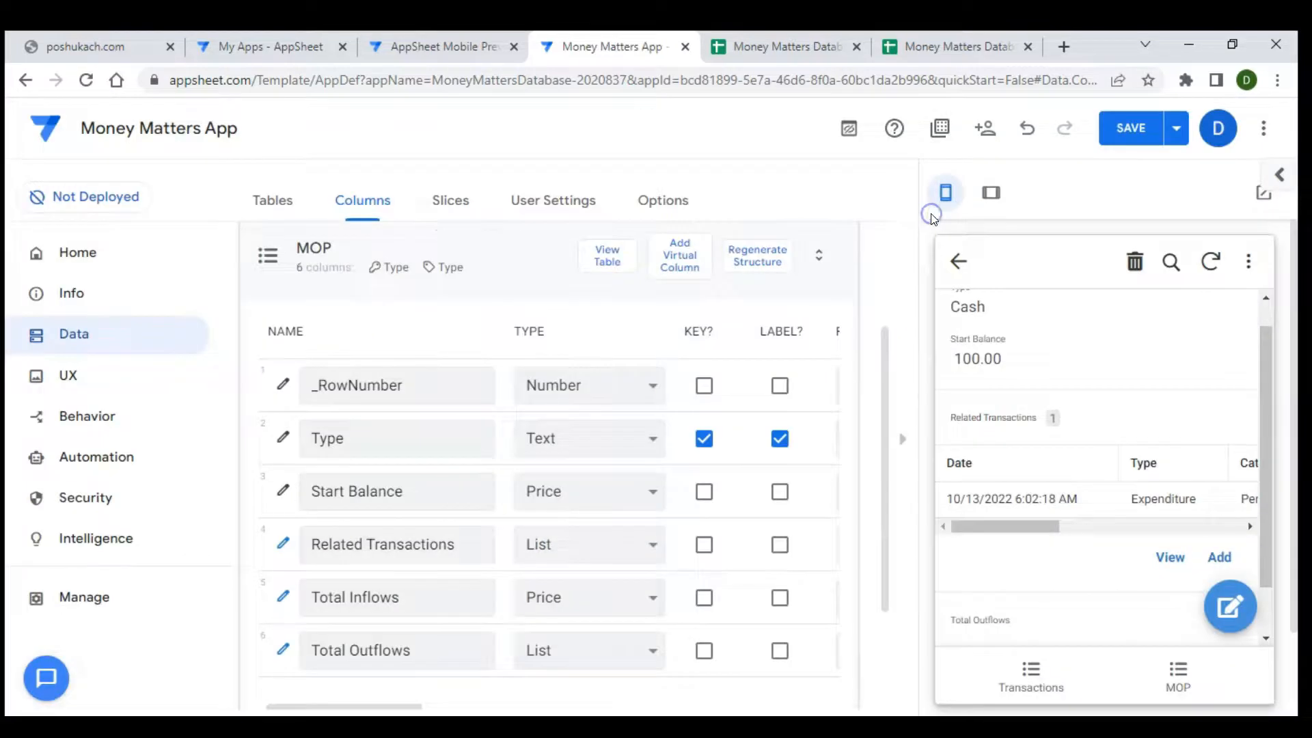
- Change the Total Outflows column's type to Price in the MOP column list
scroll(624, 419, down, 2)
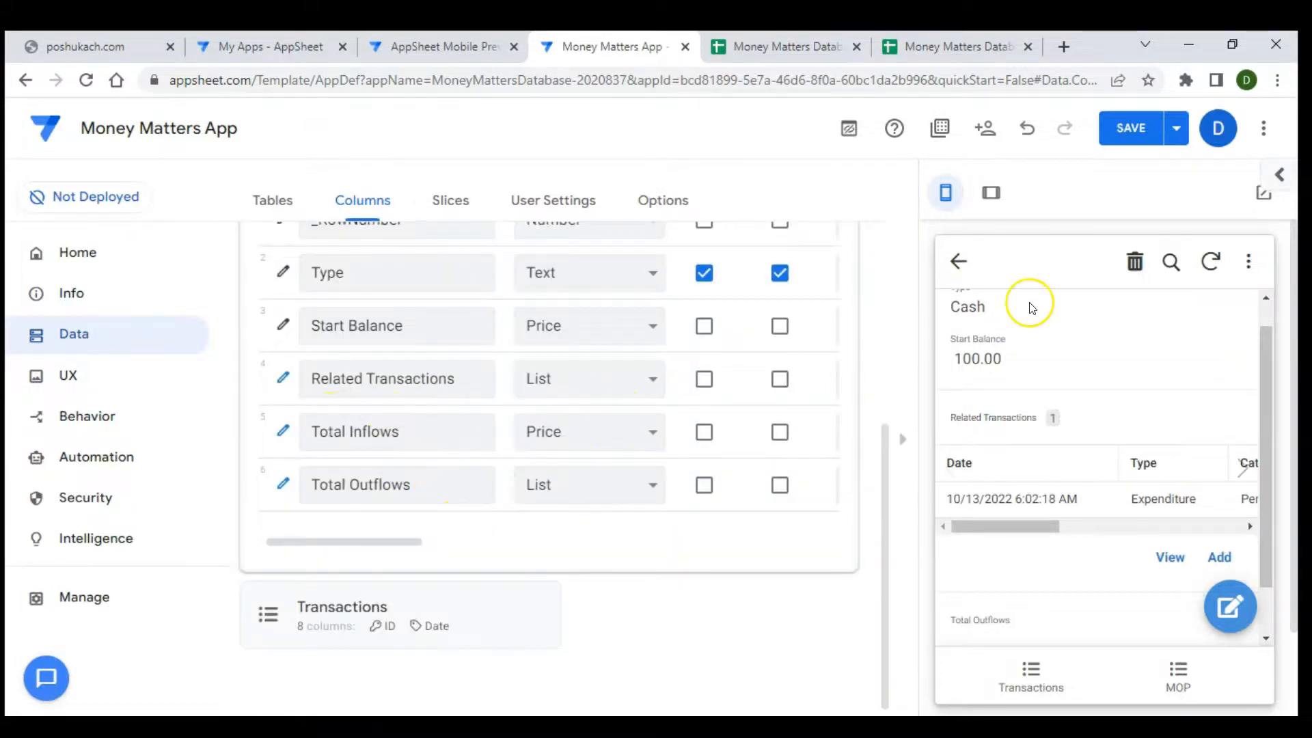
click(586, 502)
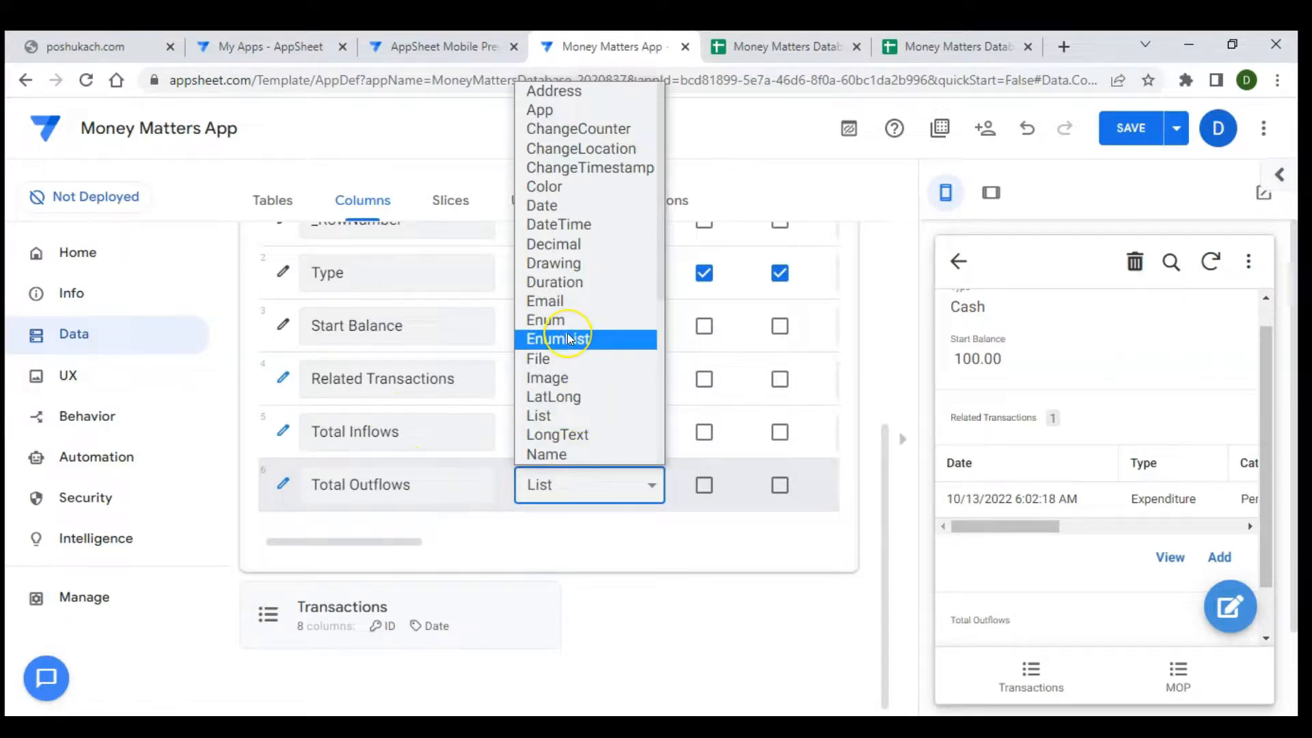
key(p)
key(r)
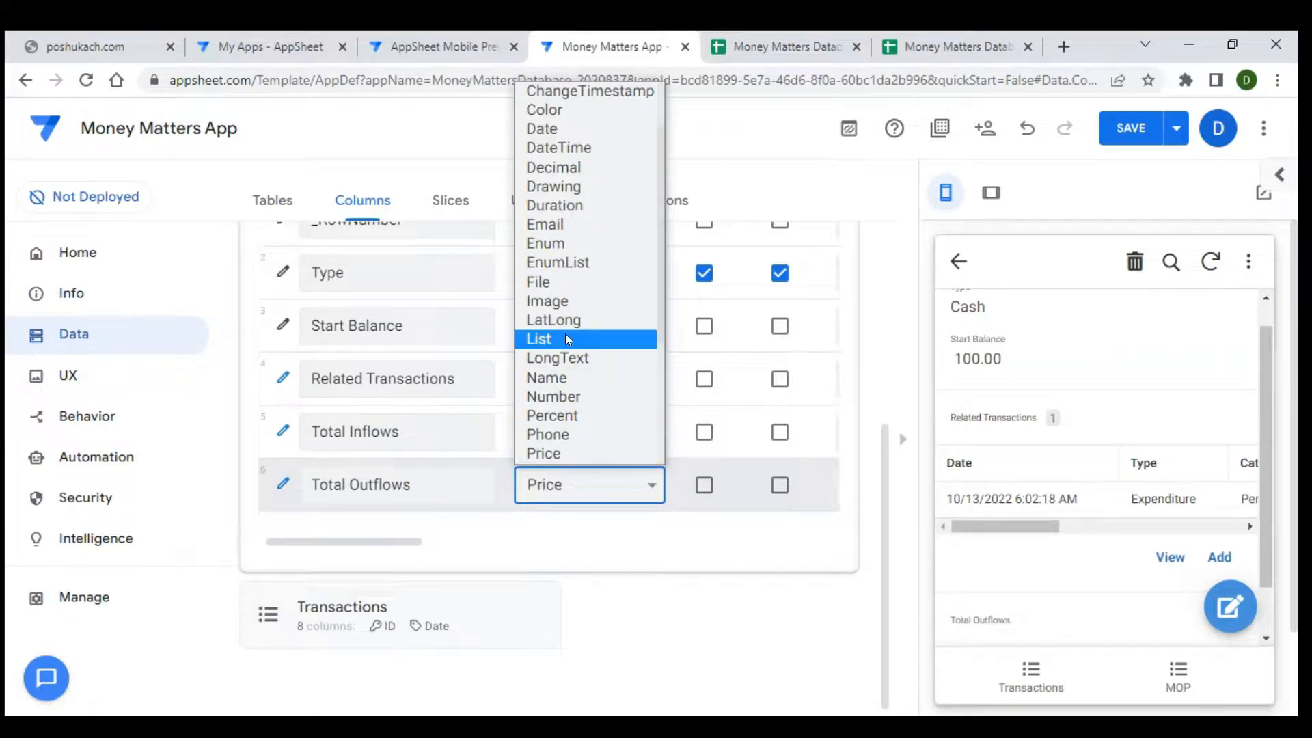
click(569, 453)
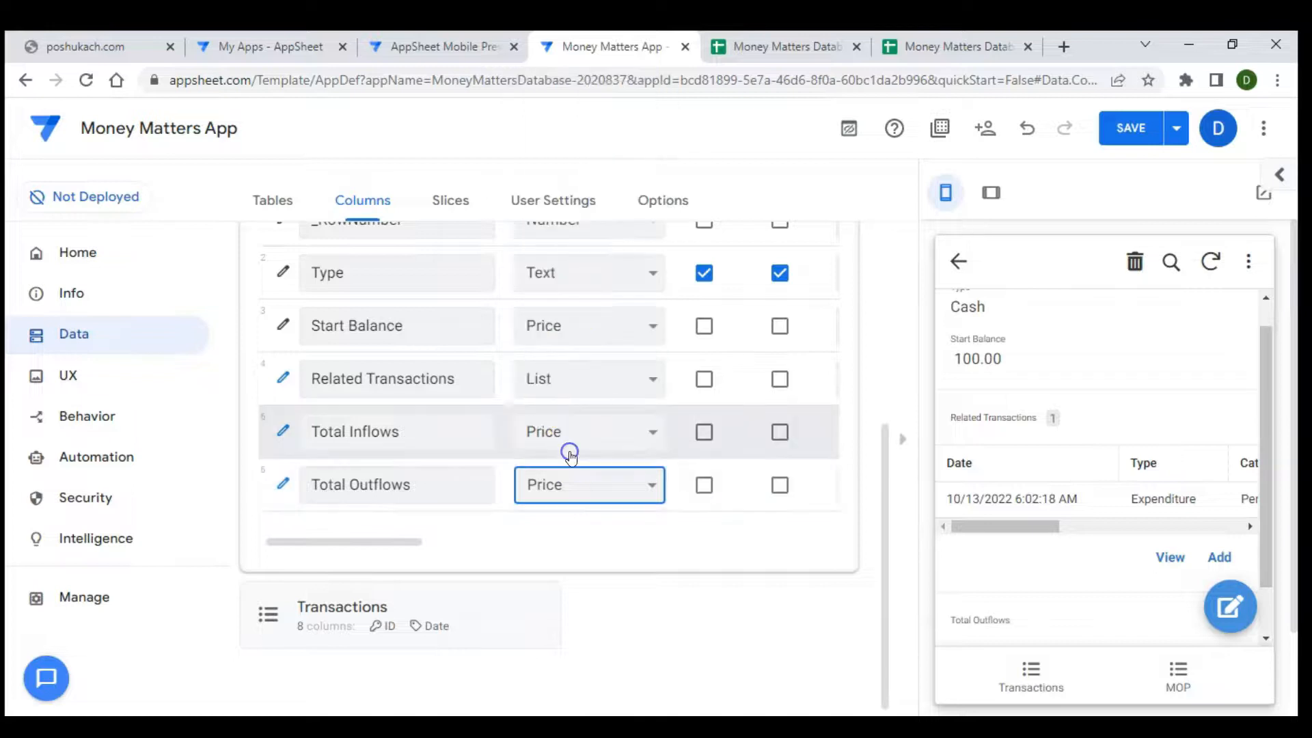
- Give Total Outflows a thousands separator and 2 decimal digits, and save the app
click(282, 482)
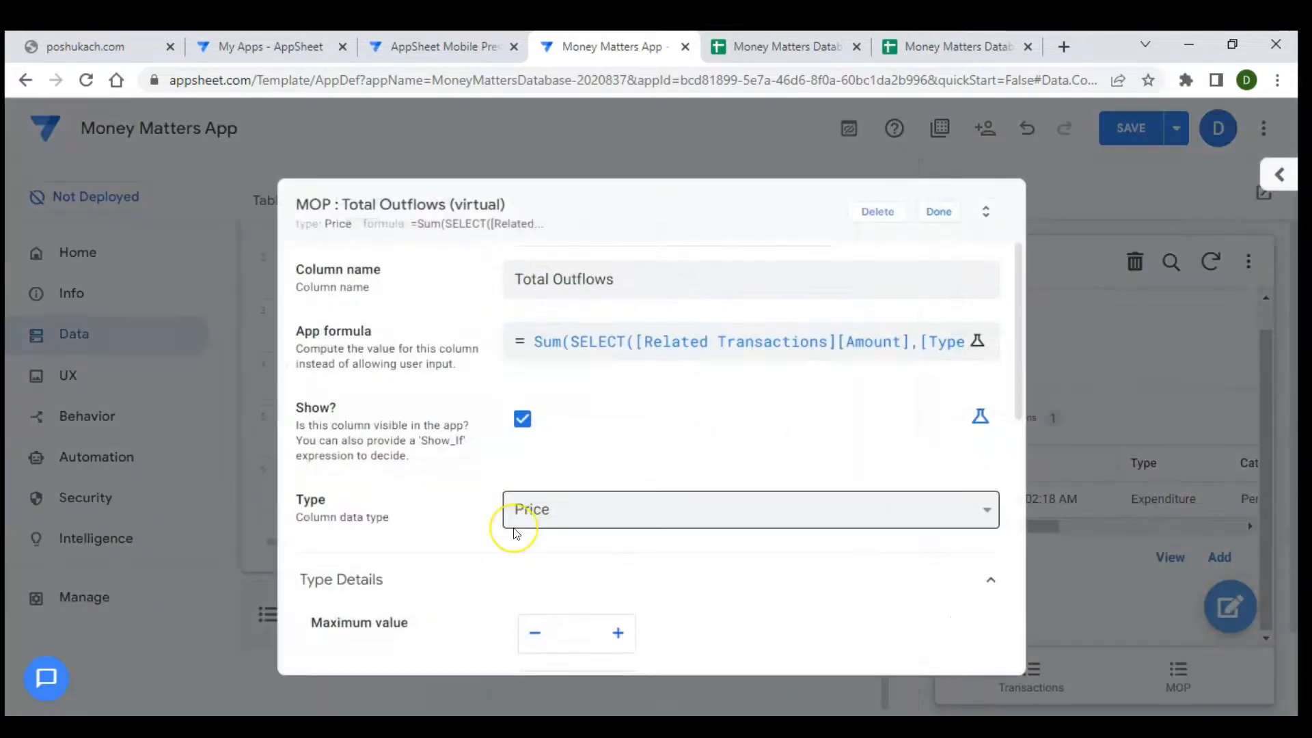
scroll(514, 533, down, 6)
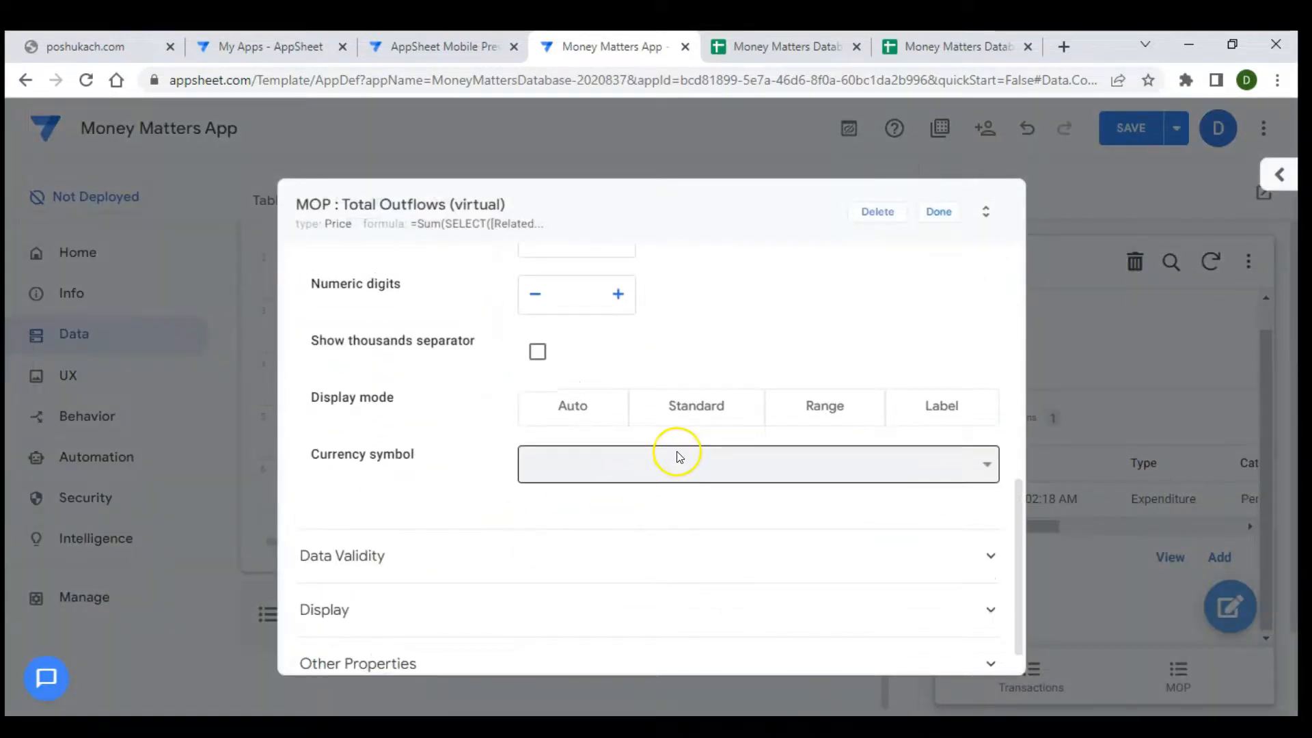
scroll(678, 456, up, 2)
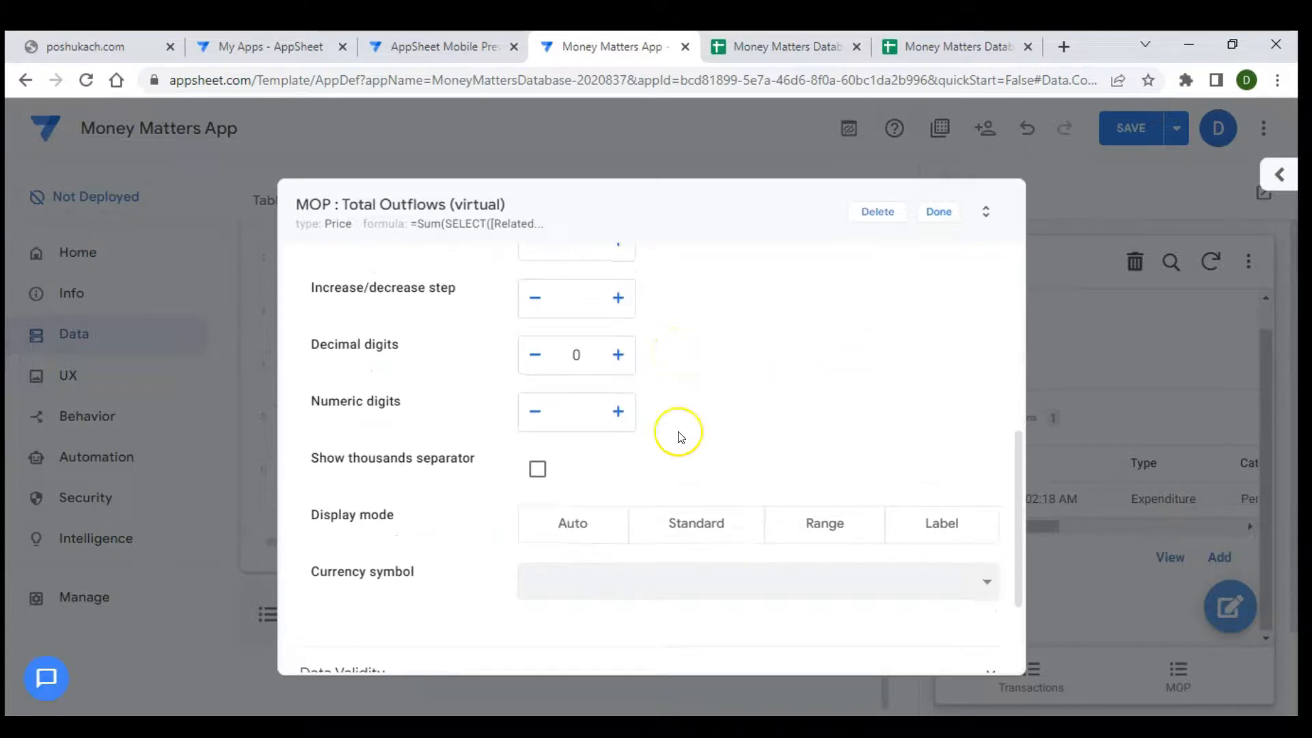
click(537, 469)
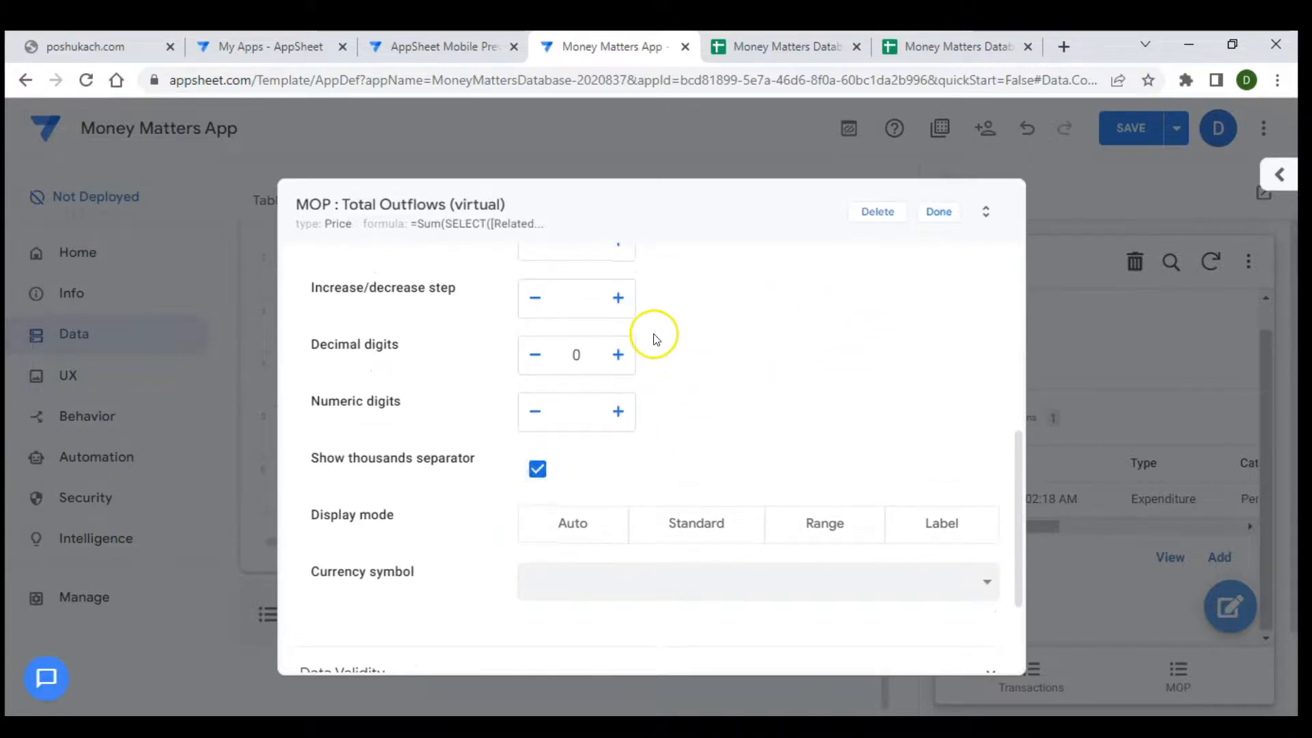
click(612, 355)
click(613, 355)
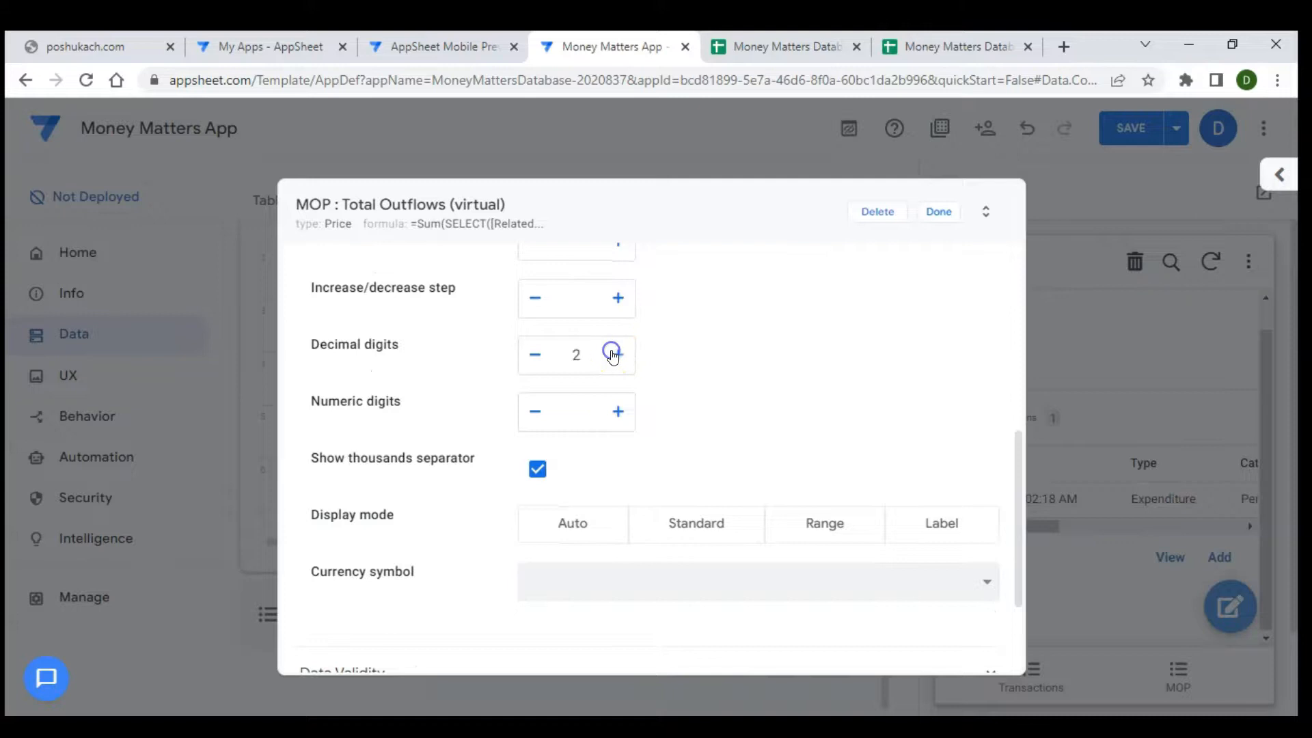
click(929, 211)
click(1129, 129)
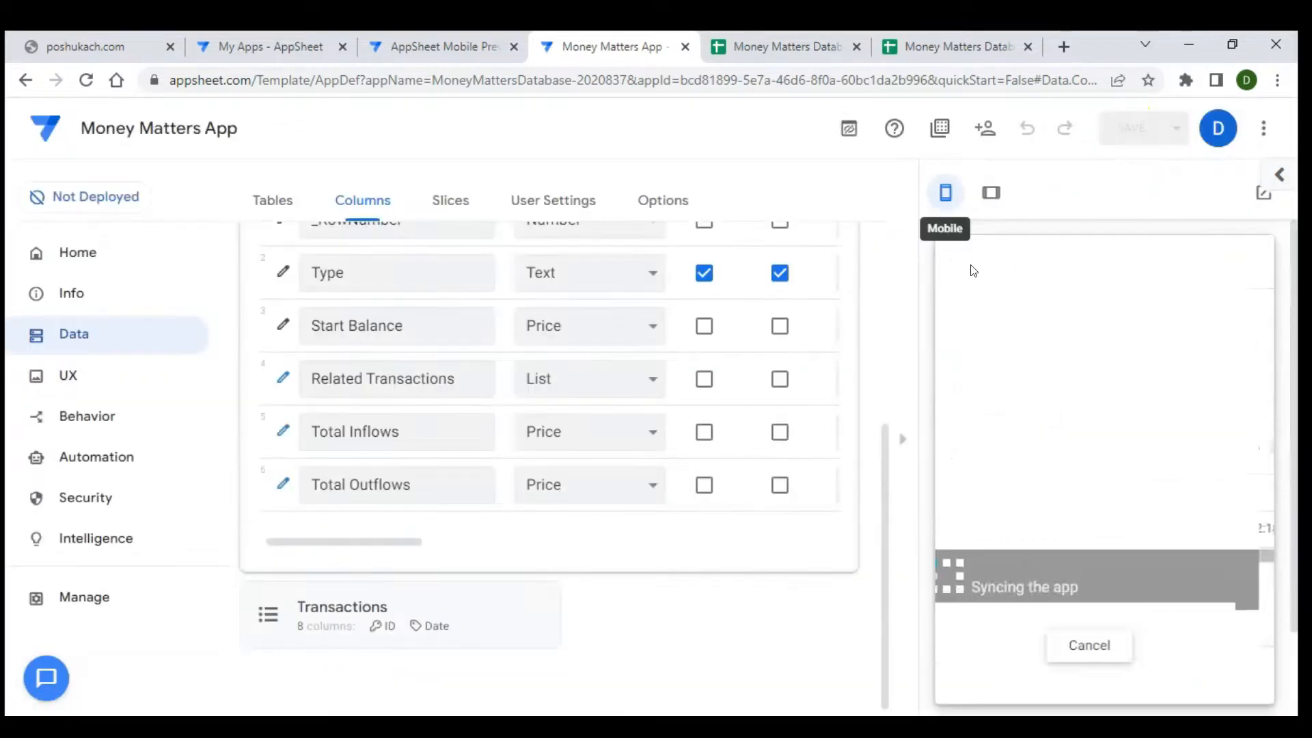
- Set the Total Outflows column's currency symbol to blank and finish editing the column
click(1031, 445)
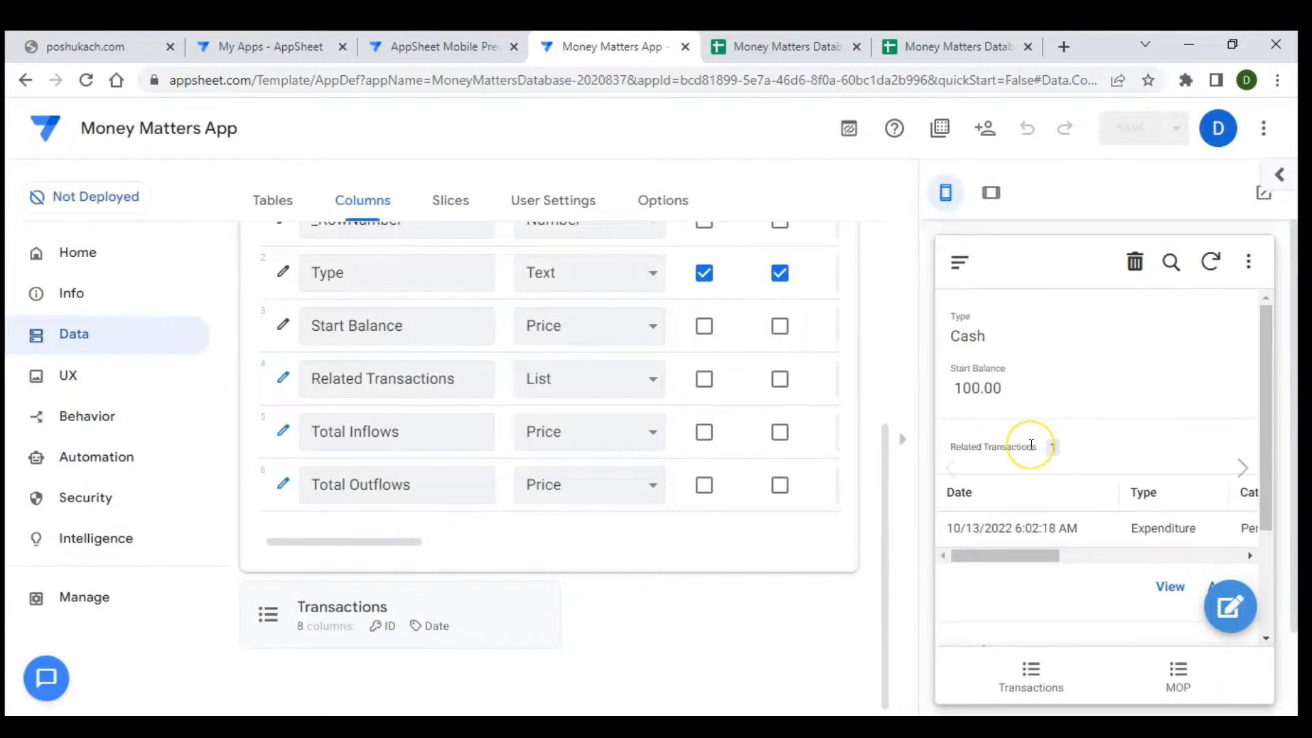
scroll(1032, 445, down, 3)
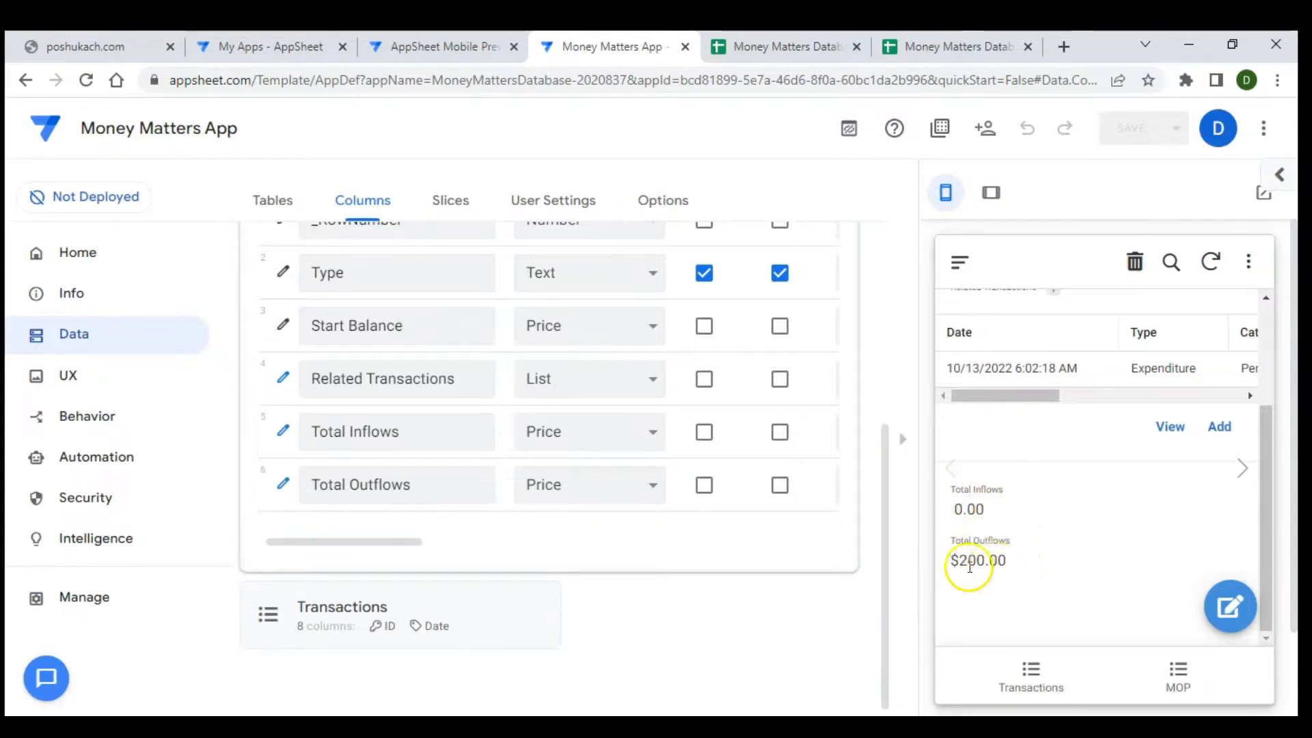
click(283, 478)
scroll(535, 483, down, 10)
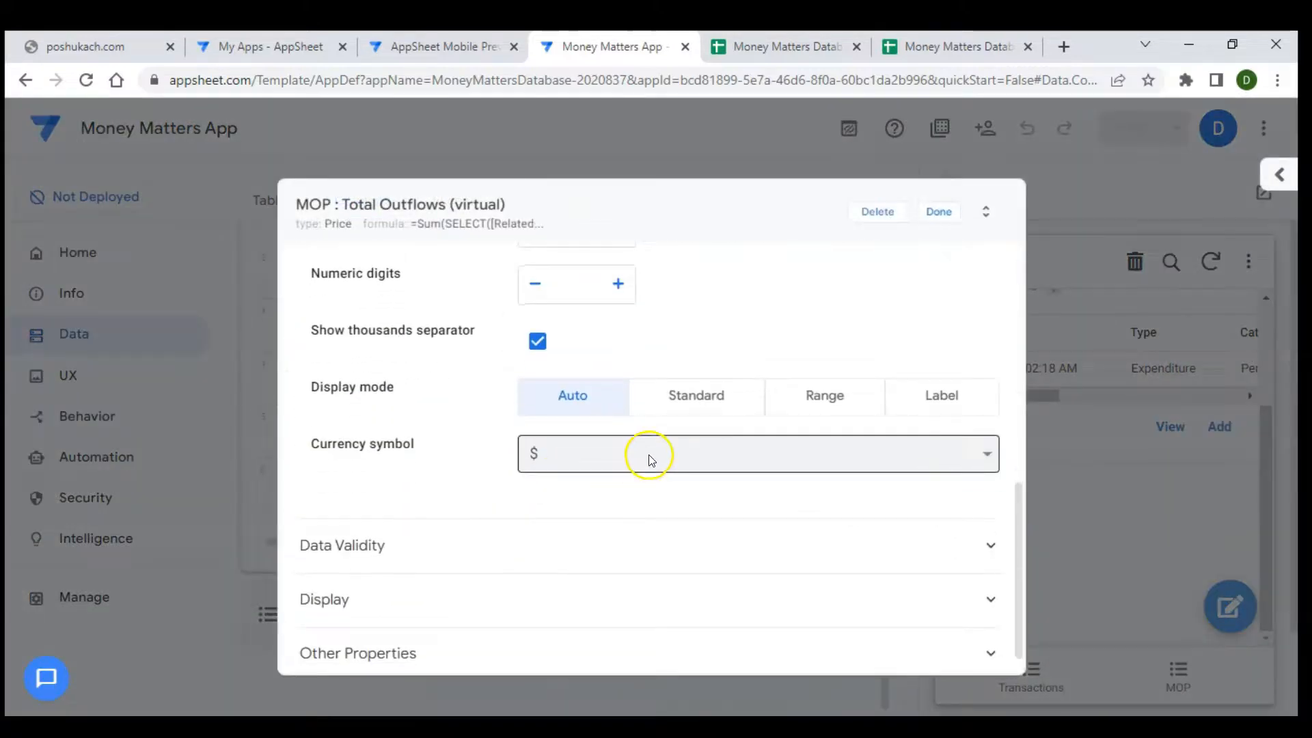
click(649, 459)
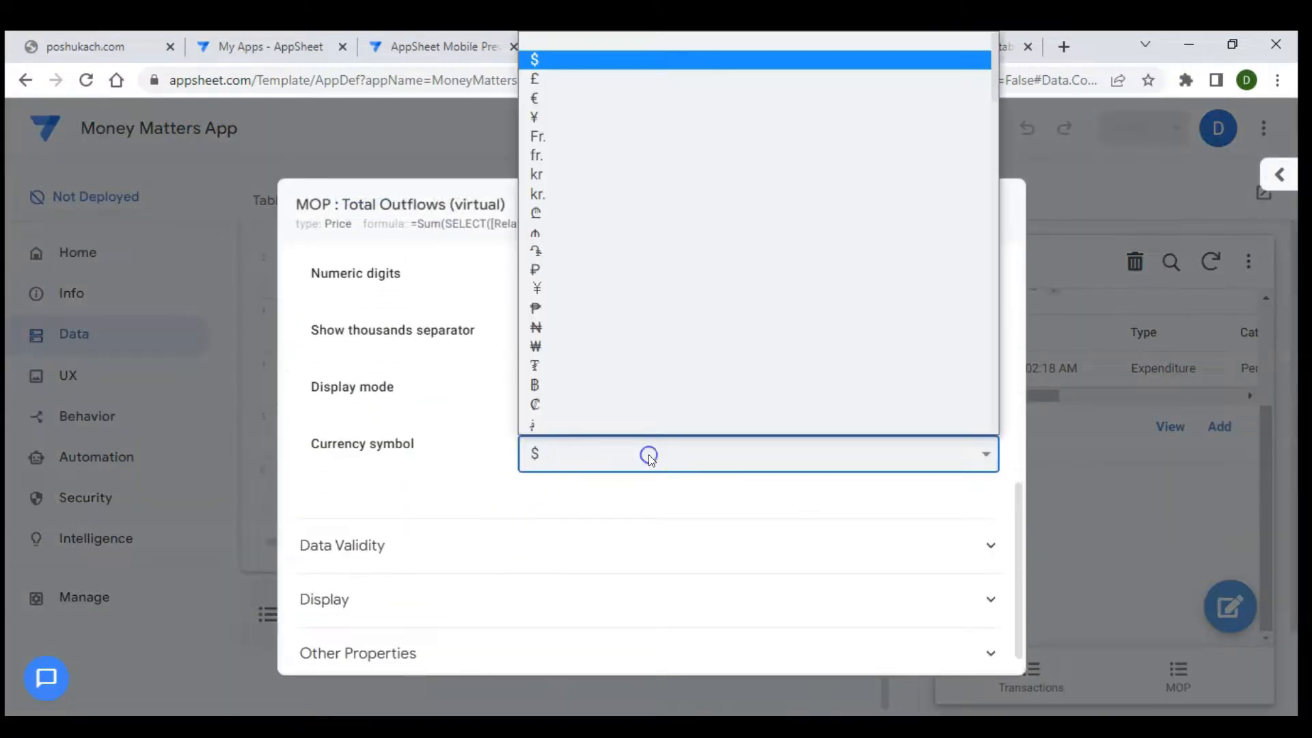
click(611, 39)
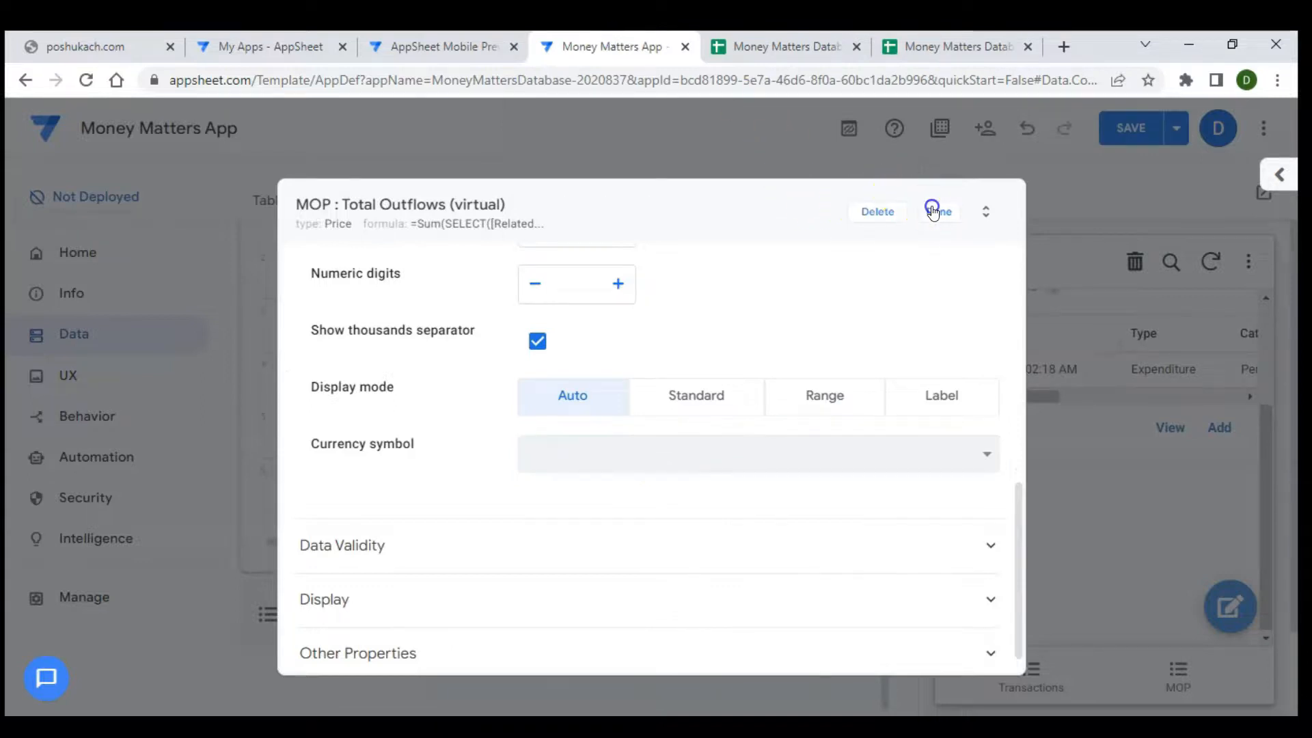
click(933, 211)
- Browse the payment mode records in the app preview and check Mobile Money's Total Inflows and Total Outflows
scroll(974, 579, up, 2)
scroll(973, 579, down, 2)
scroll(1243, 473, right, 1)
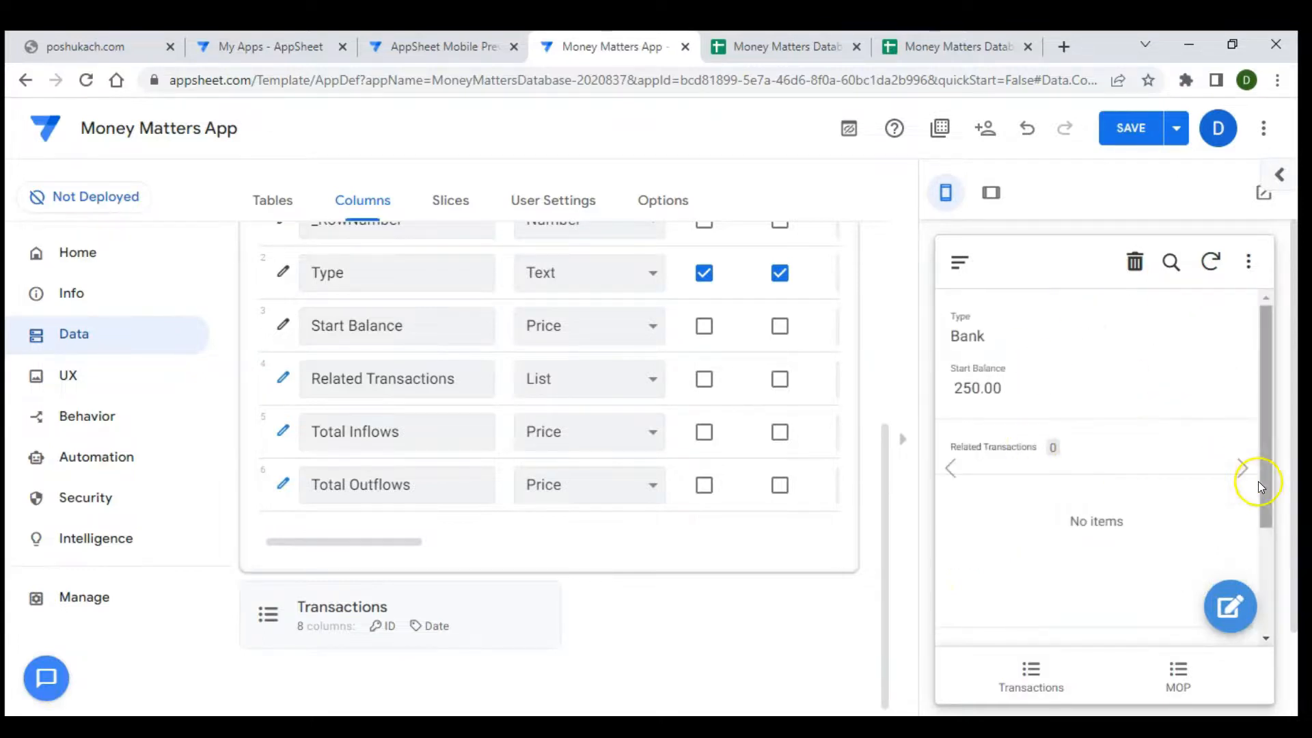
click(1243, 468)
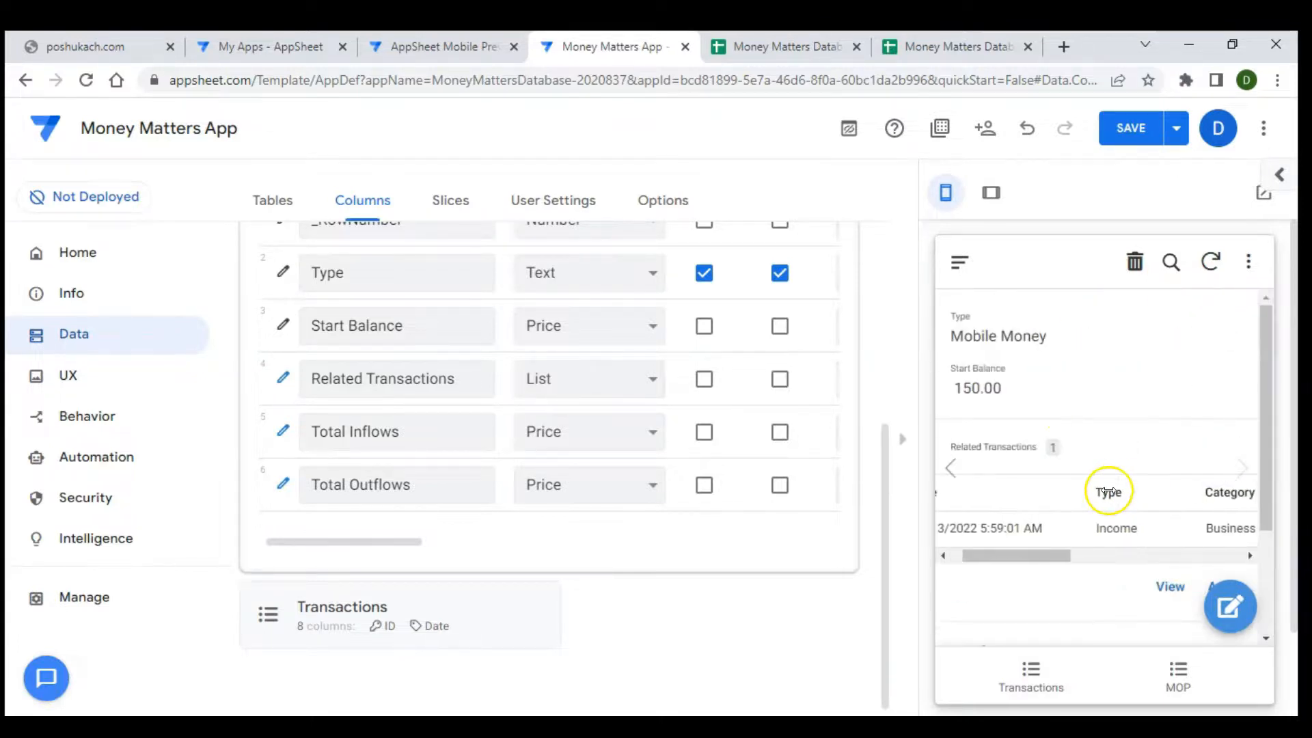
scroll(1109, 492, down, 2)
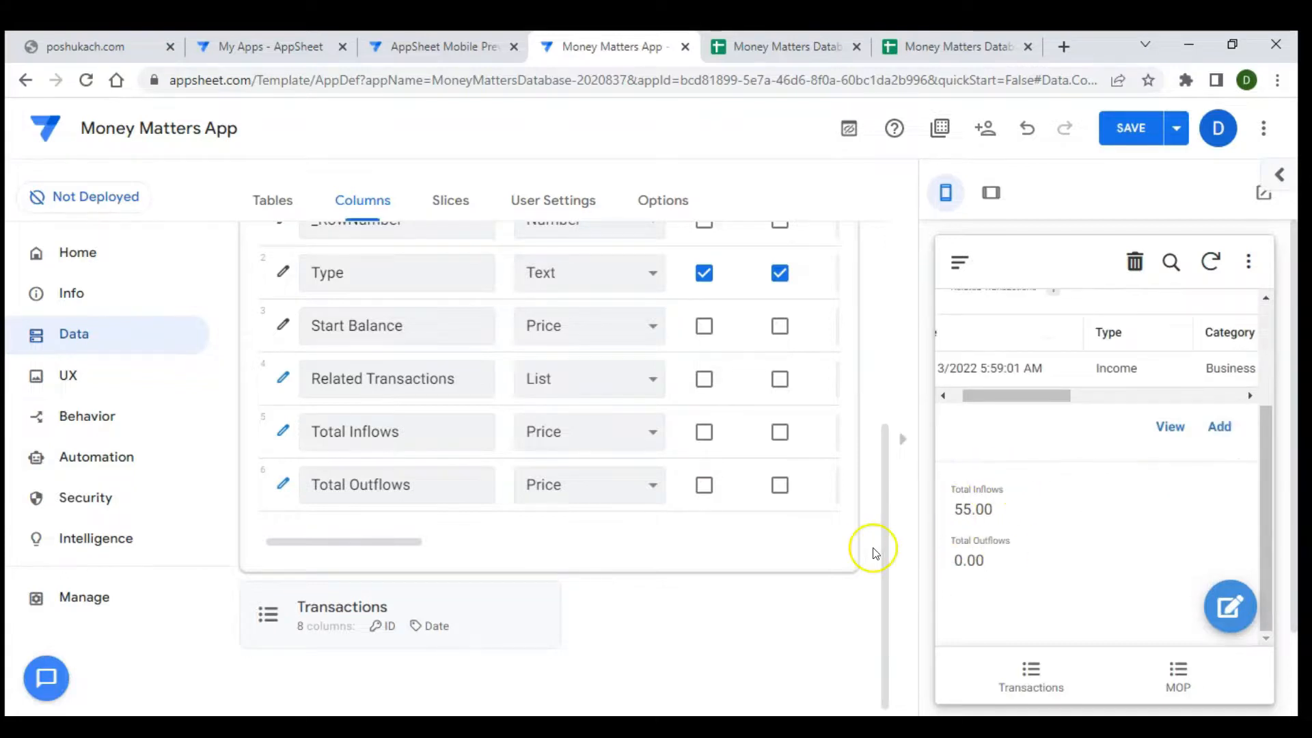
- Review the related transaction, Total Inflows and Total Outflows of the payment mode record in the app preview
scroll(1114, 382, left, 1)
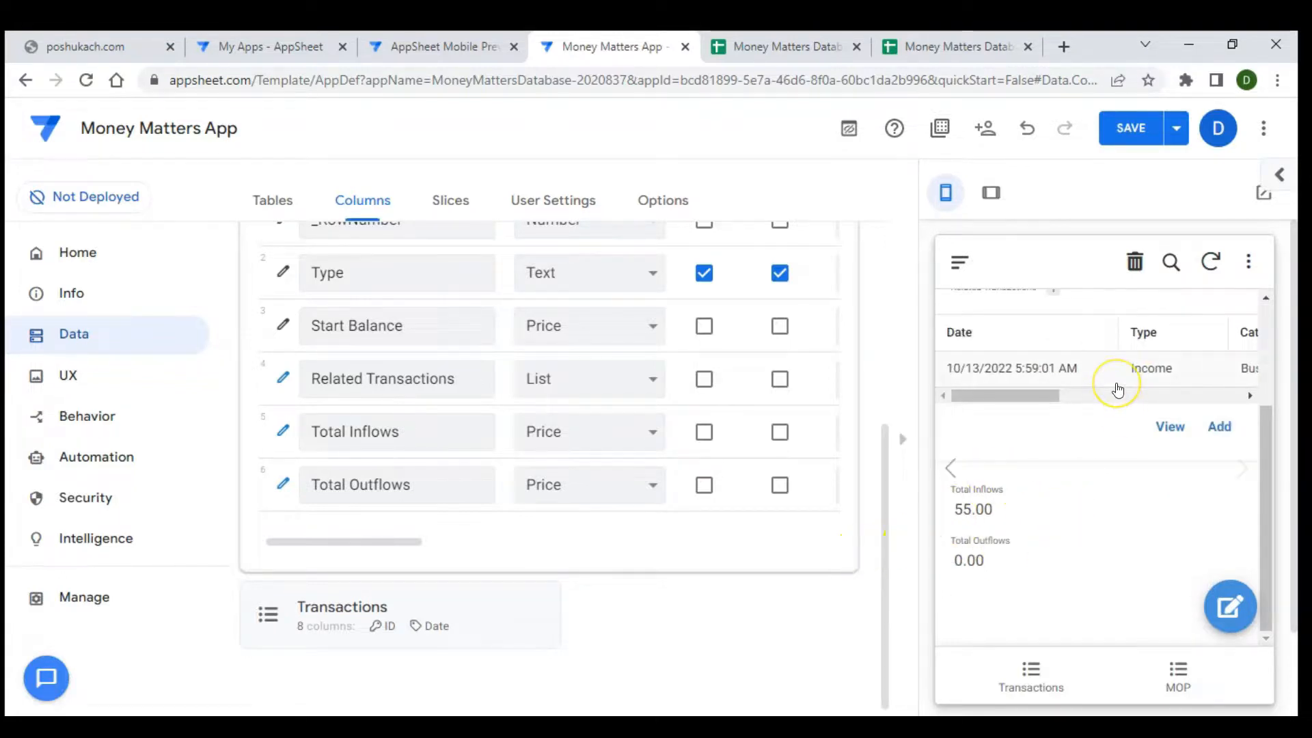
scroll(1118, 390, up, 3)
scroll(1118, 389, down, 3)
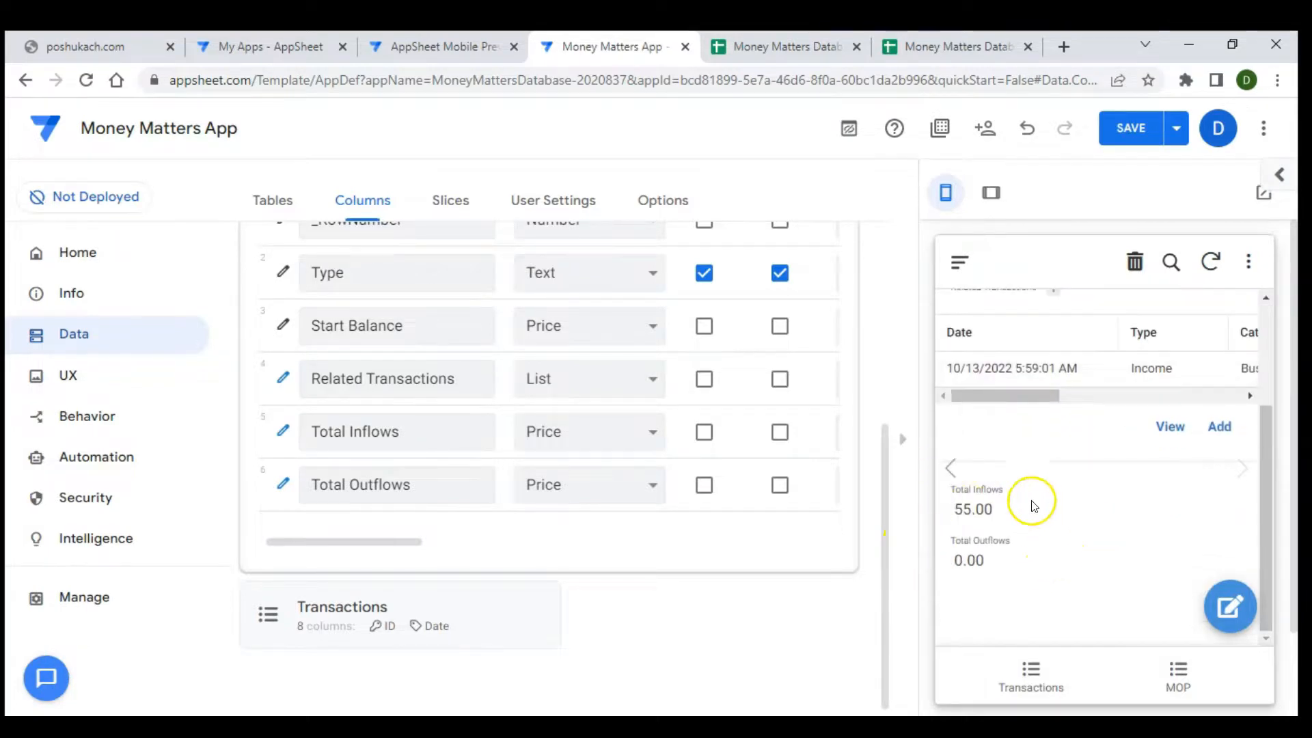
scroll(1098, 492, up, 3)
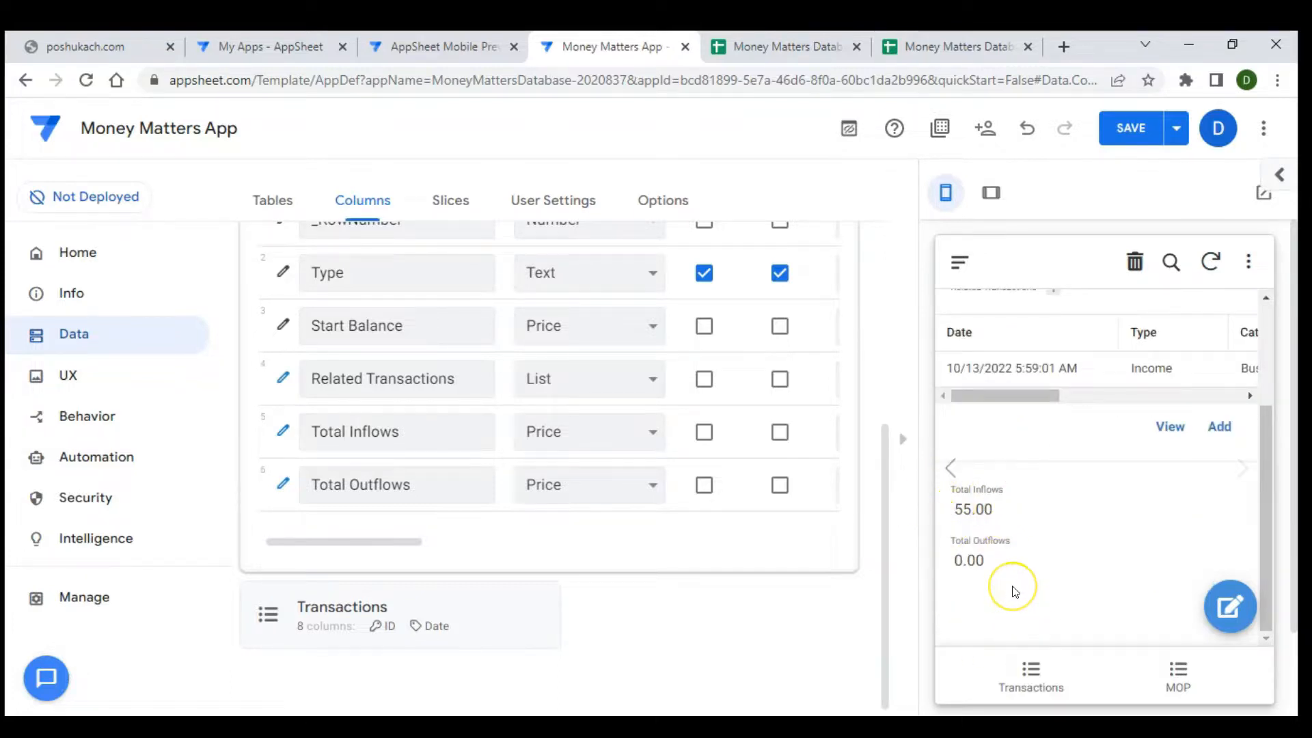
scroll(1016, 592, down, 2)
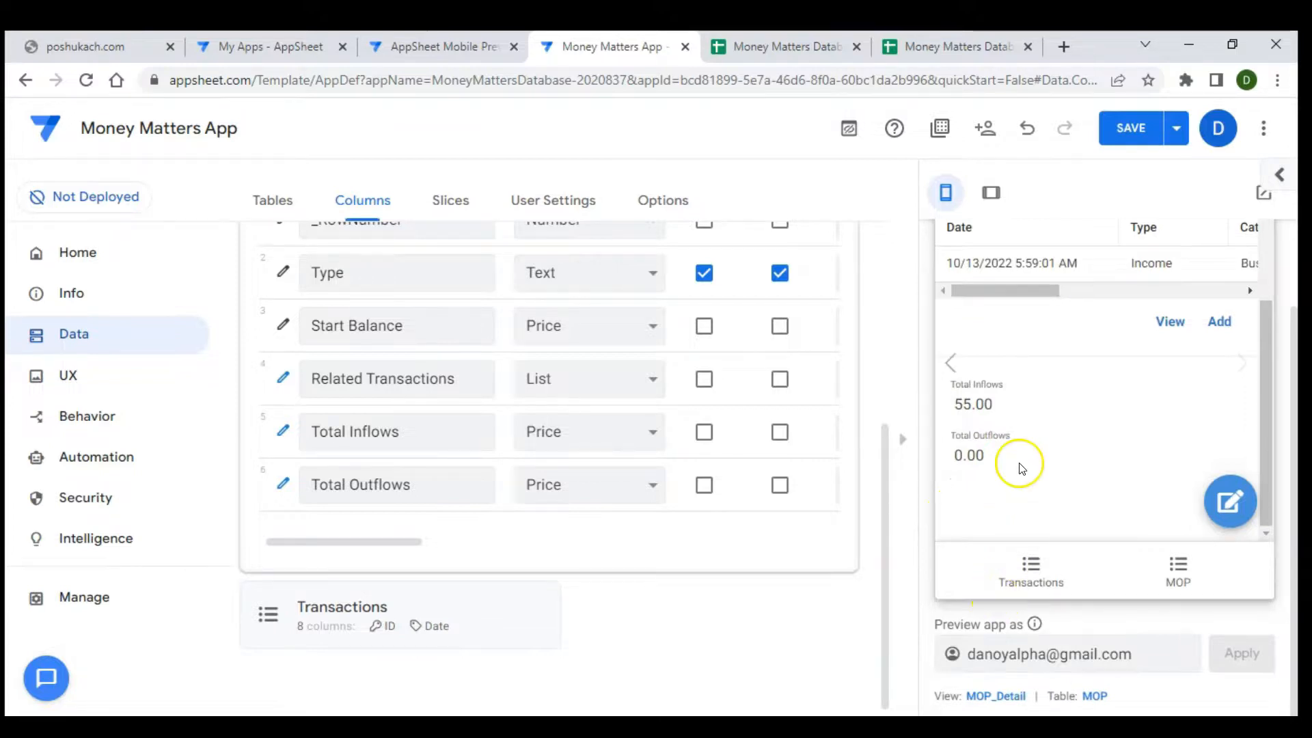
scroll(1022, 468, up, 1)
scroll(1022, 468, up, 1)
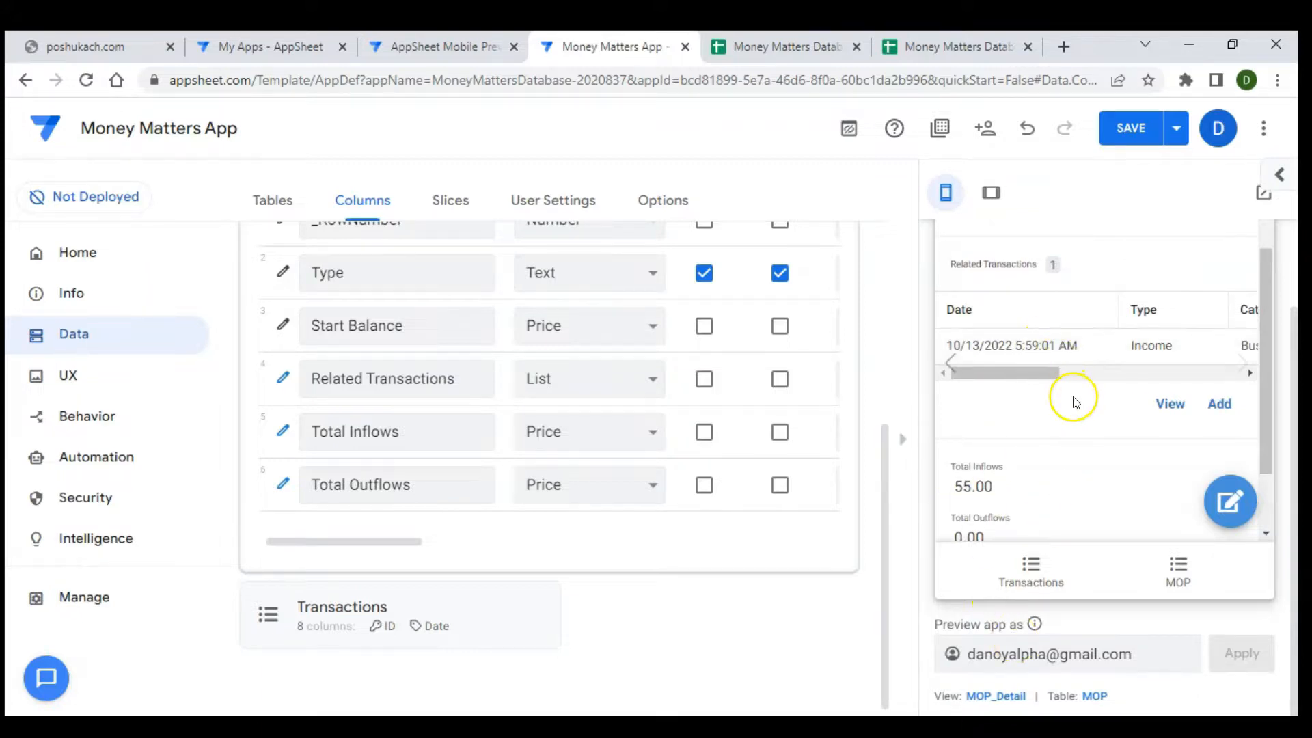
- Open the MOP_Detail view's settings and add Type as the first entry in its column order
click(996, 697)
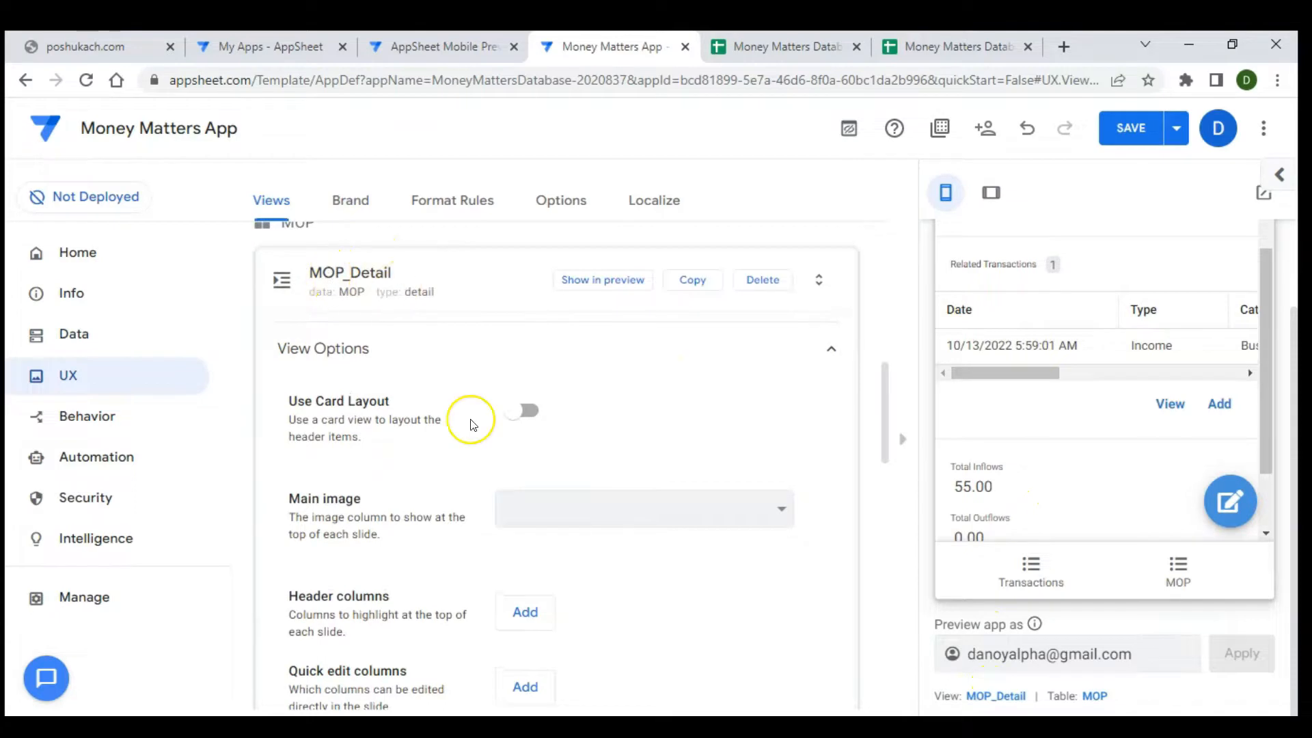
scroll(471, 425, down, 4)
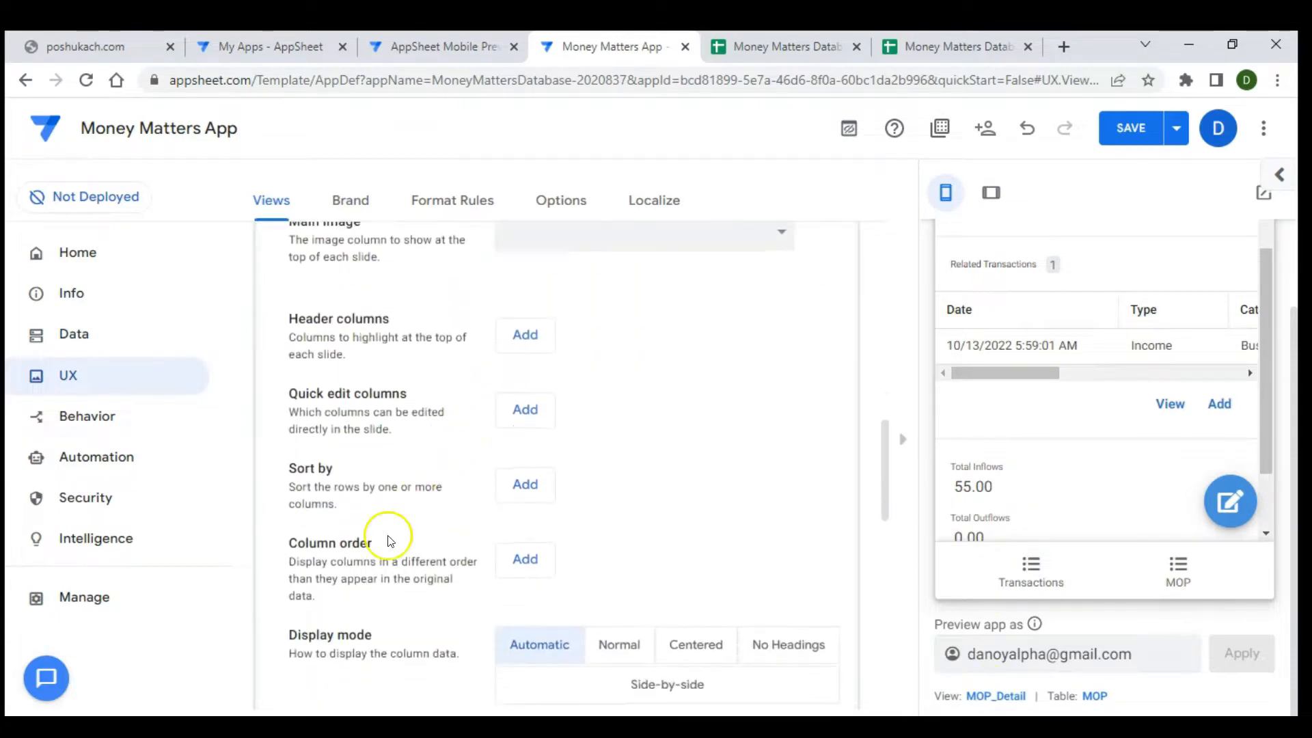
click(521, 567)
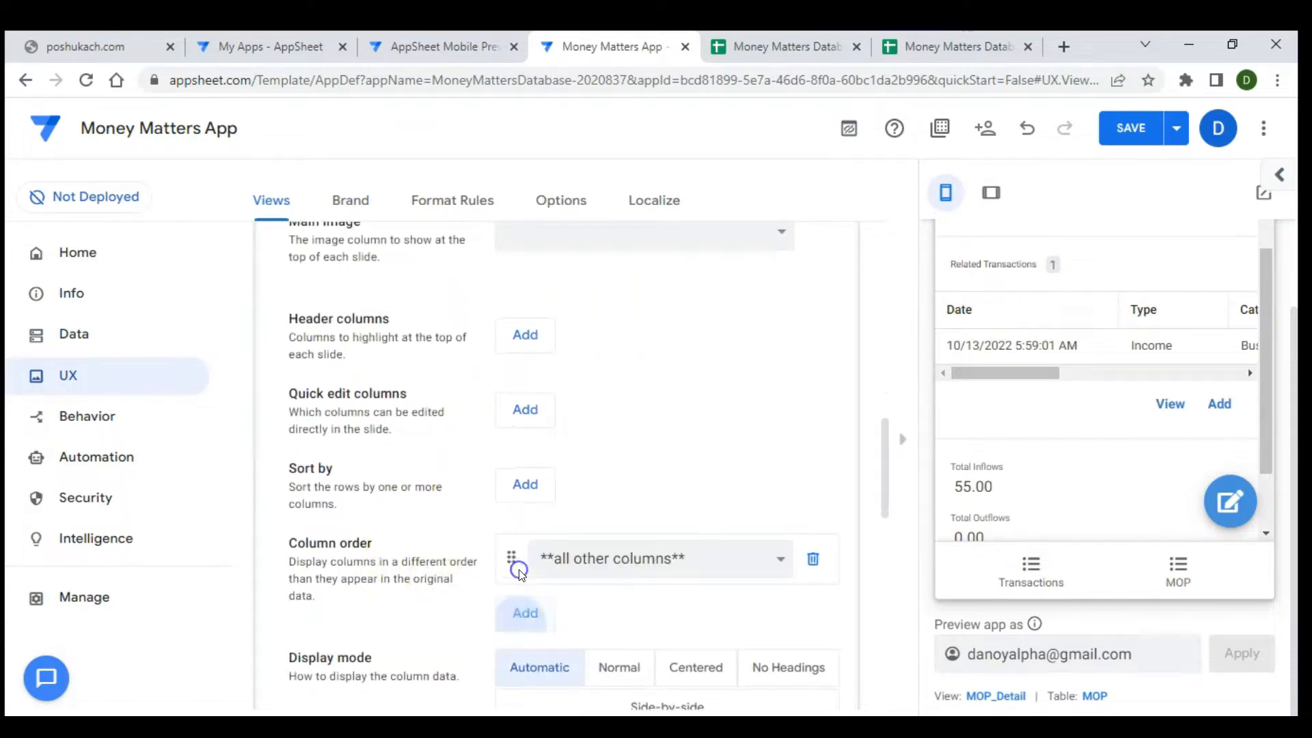
click(642, 557)
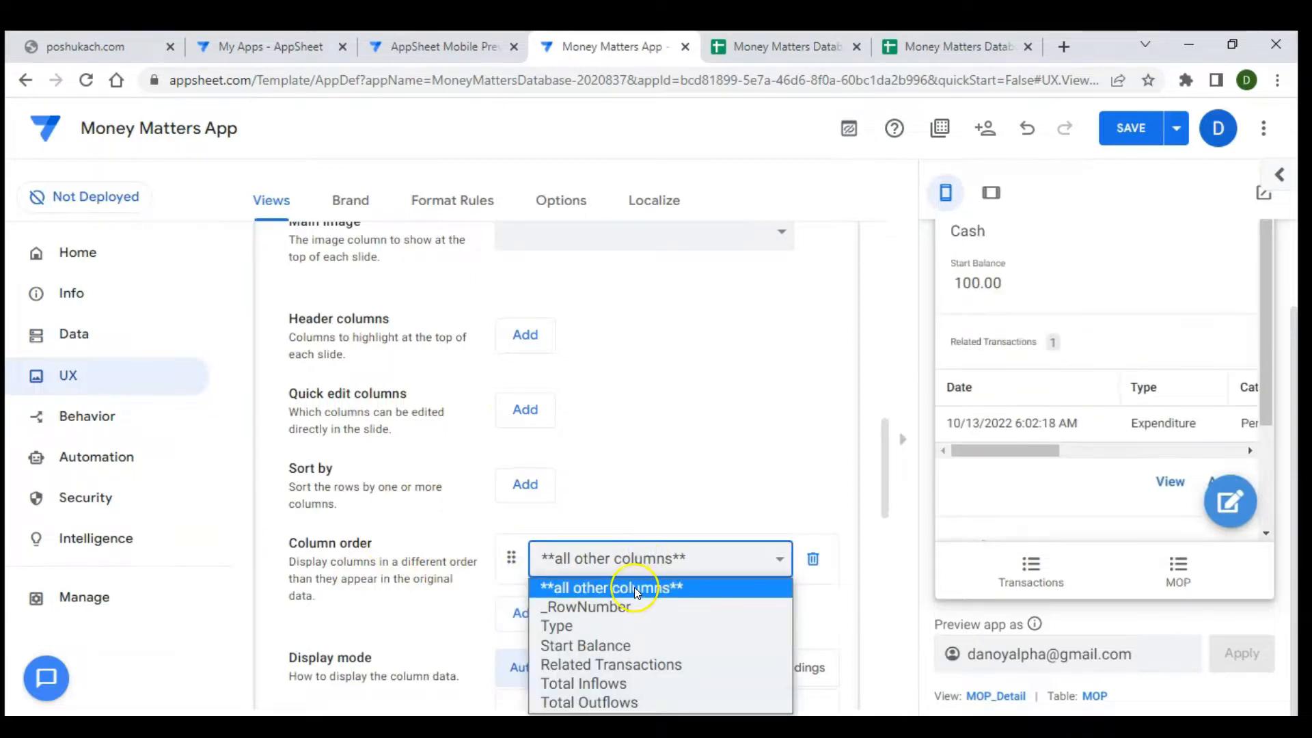
scroll(651, 466, down, 3)
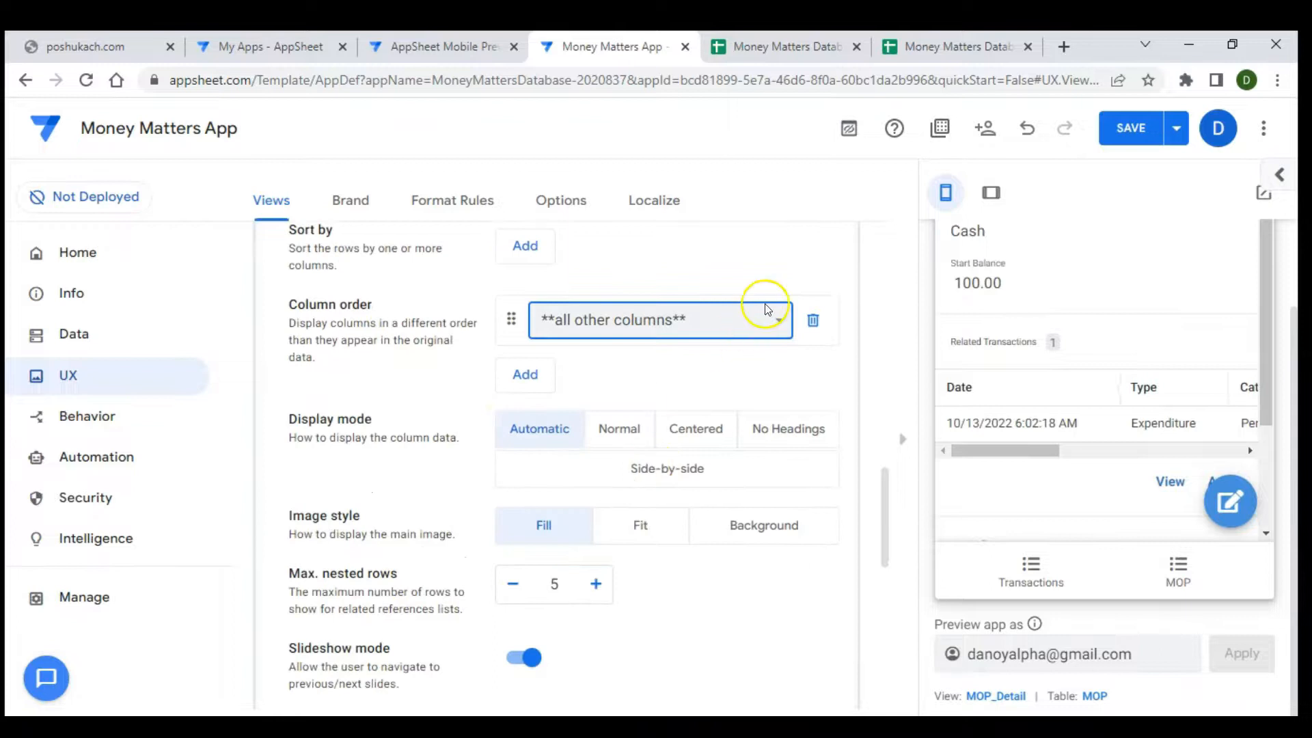
click(778, 323)
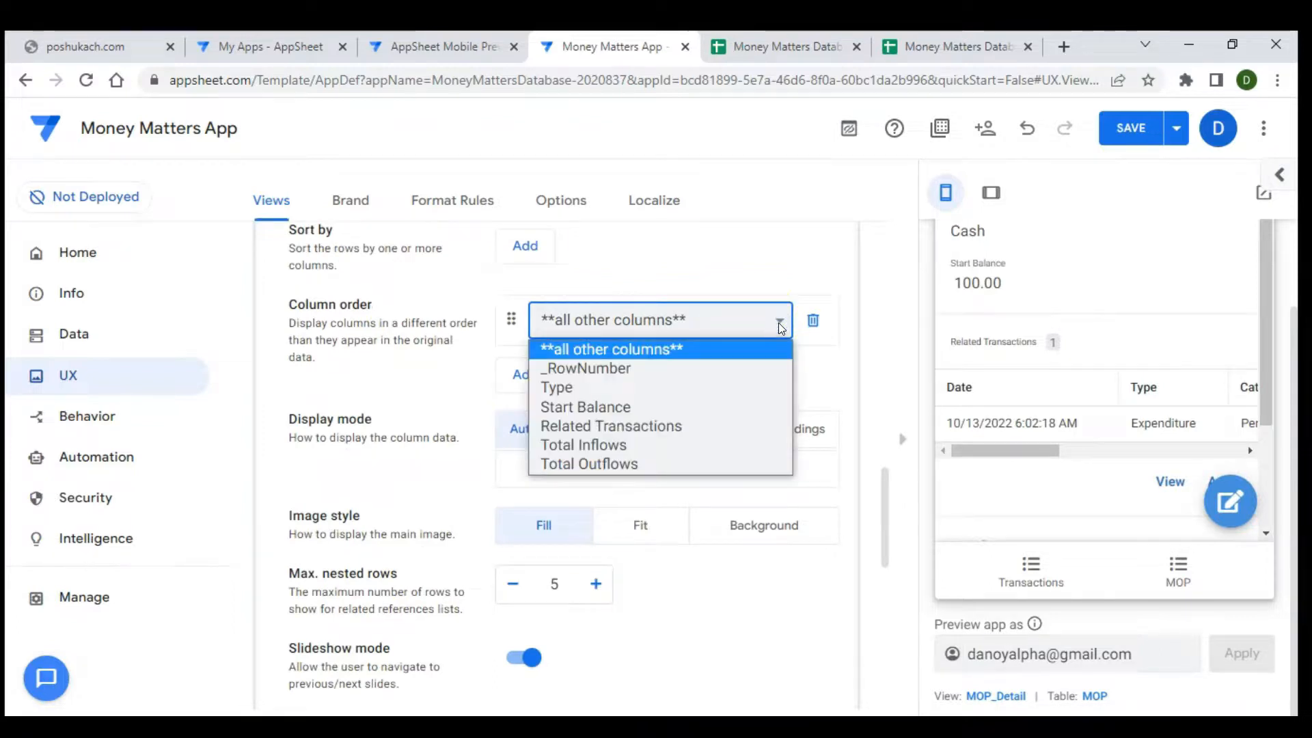
click(669, 385)
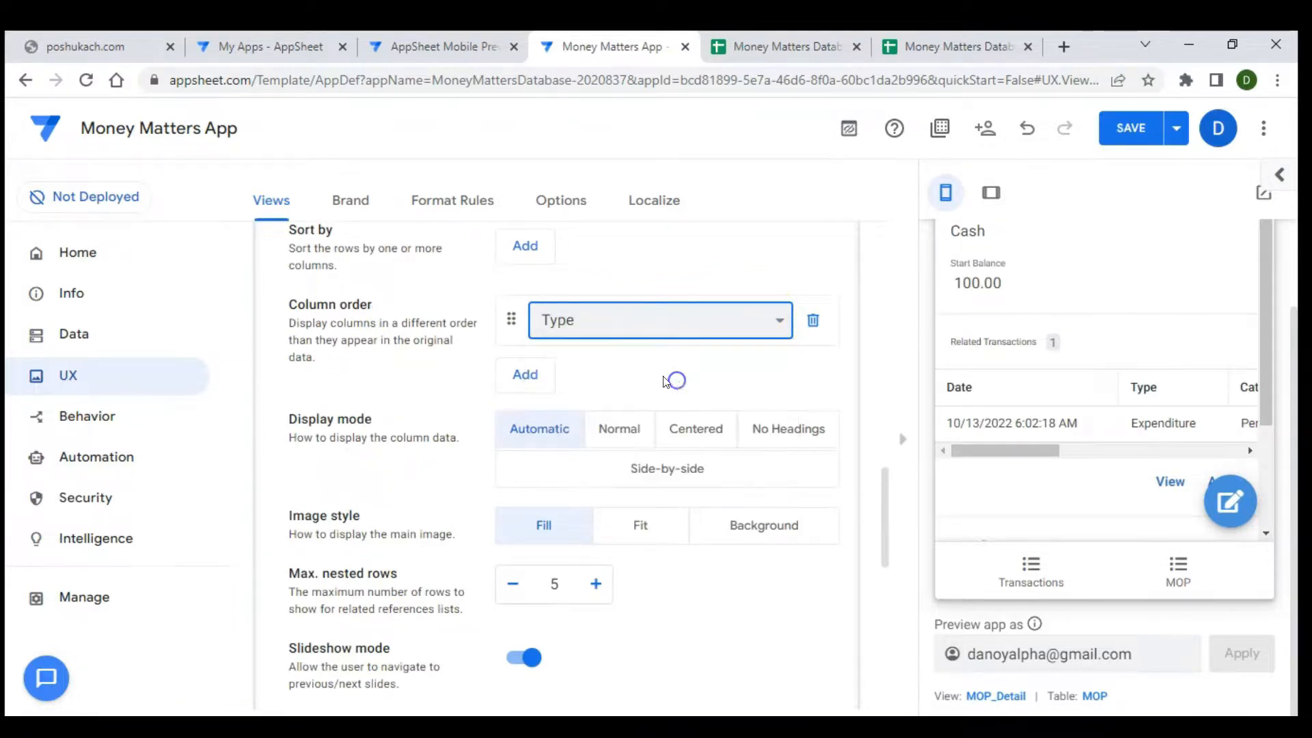
- Add Start Balance and Total Inflows after Type in the MOP_Detail column order
click(522, 370)
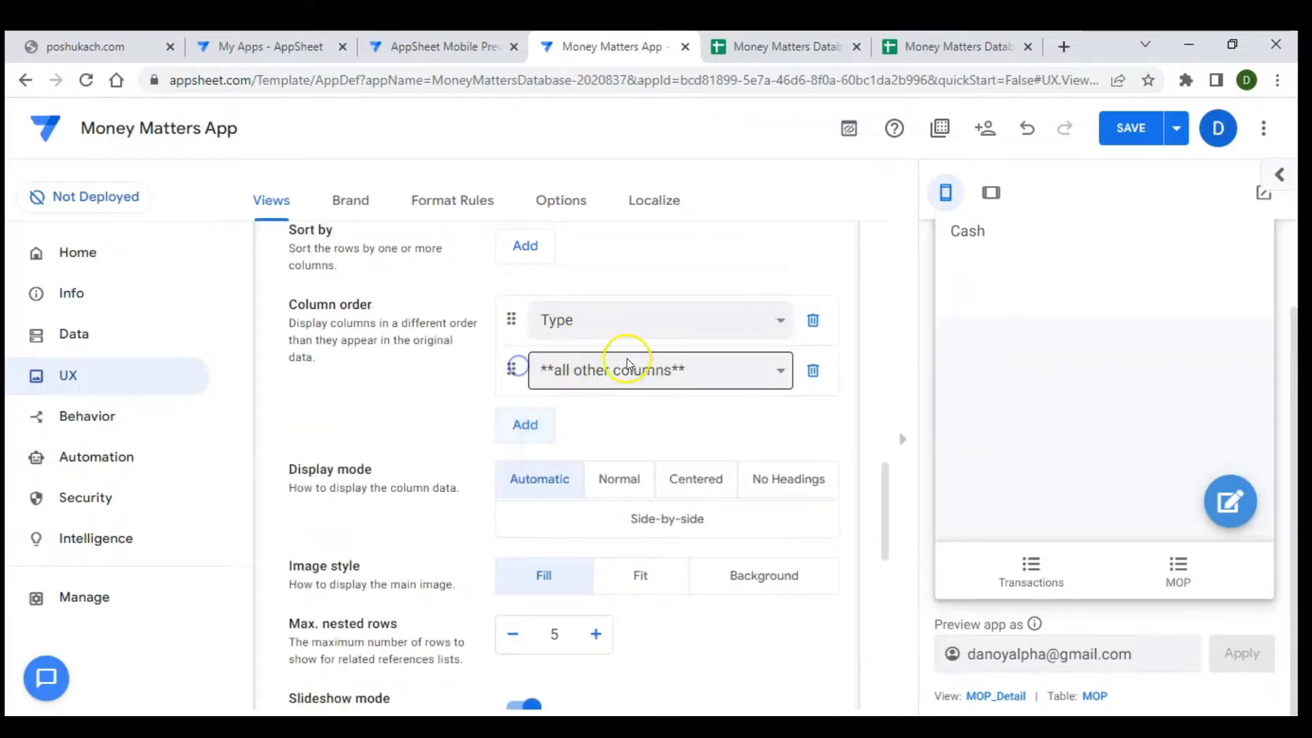
click(626, 359)
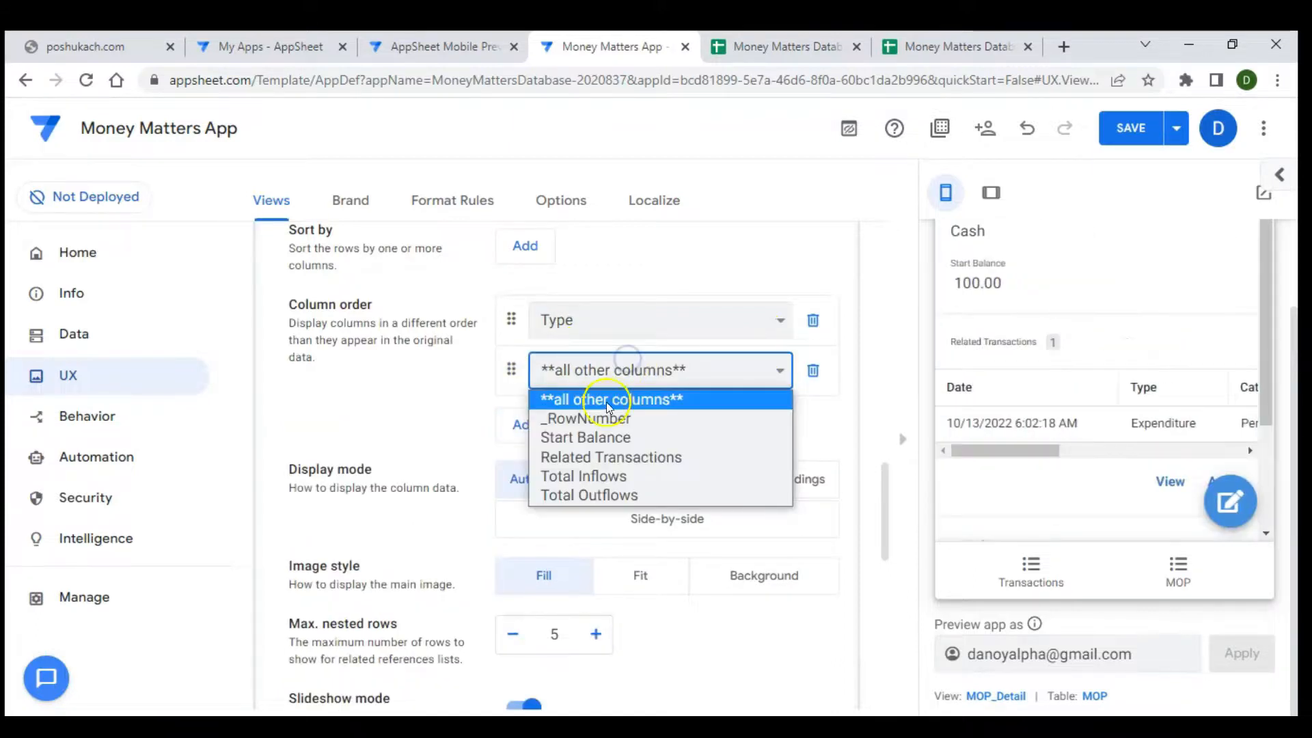
click(604, 438)
click(525, 421)
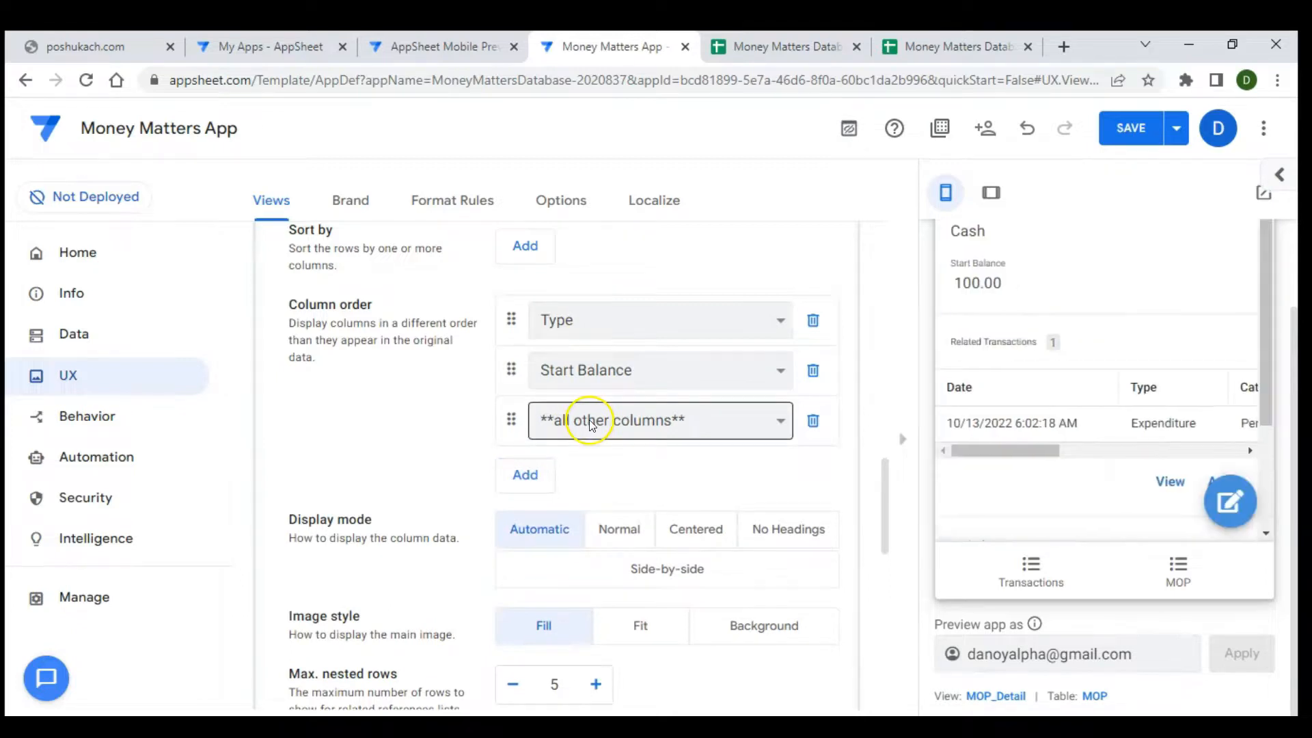
click(589, 419)
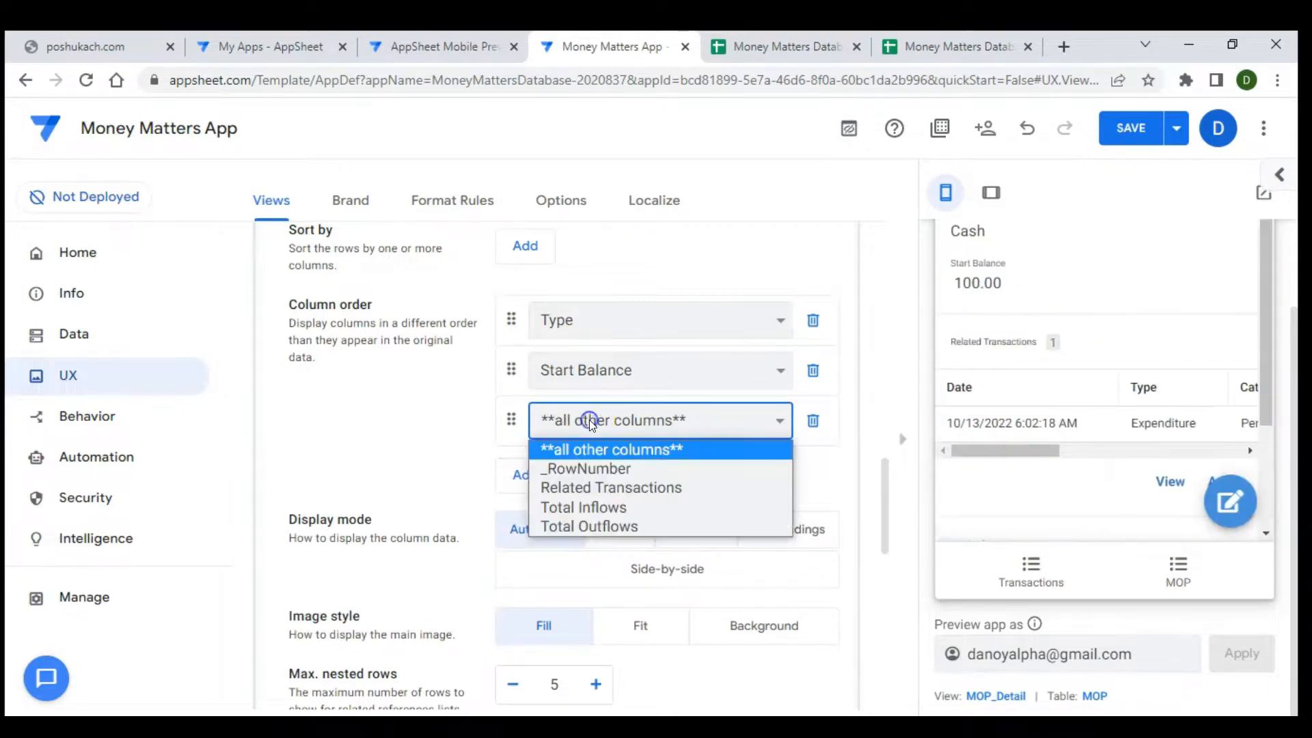
click(583, 500)
- Add Total Outflows and Related Transactions as the last two entries in the MOP_Detail column order
click(526, 477)
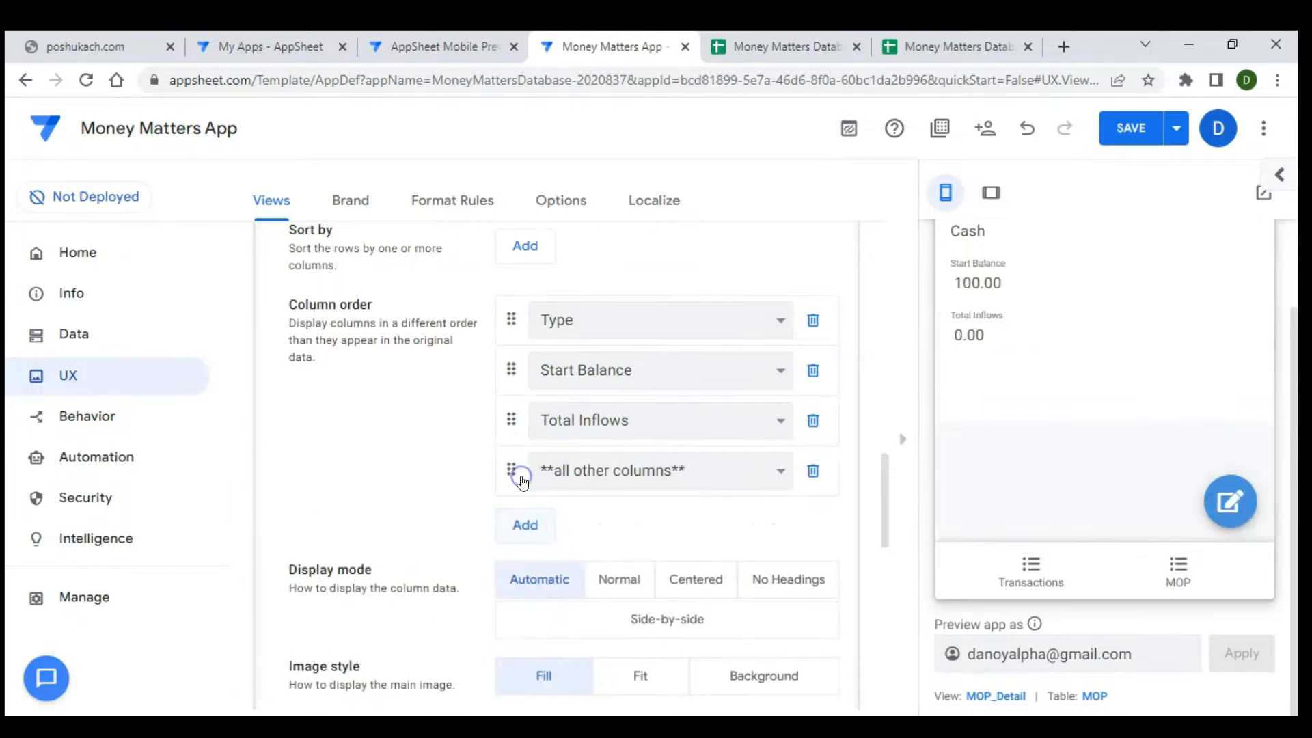
click(592, 470)
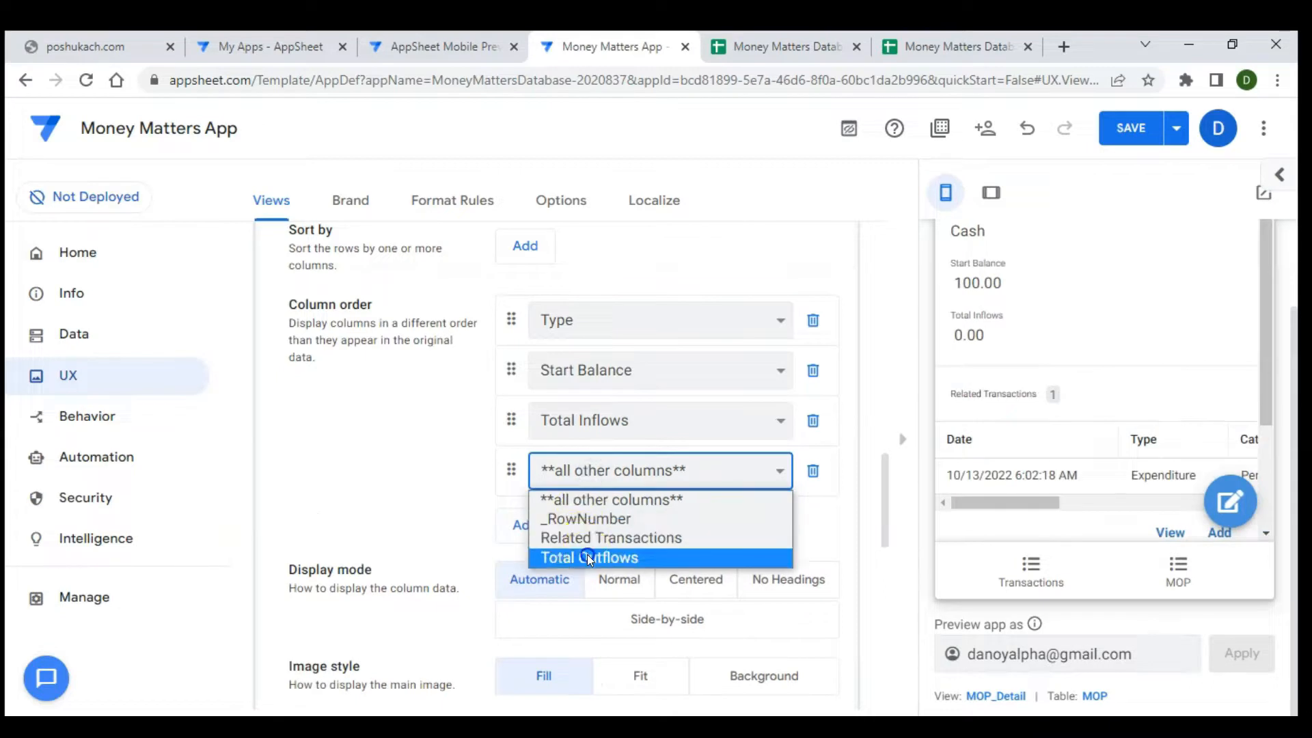
click(587, 557)
click(532, 537)
click(600, 526)
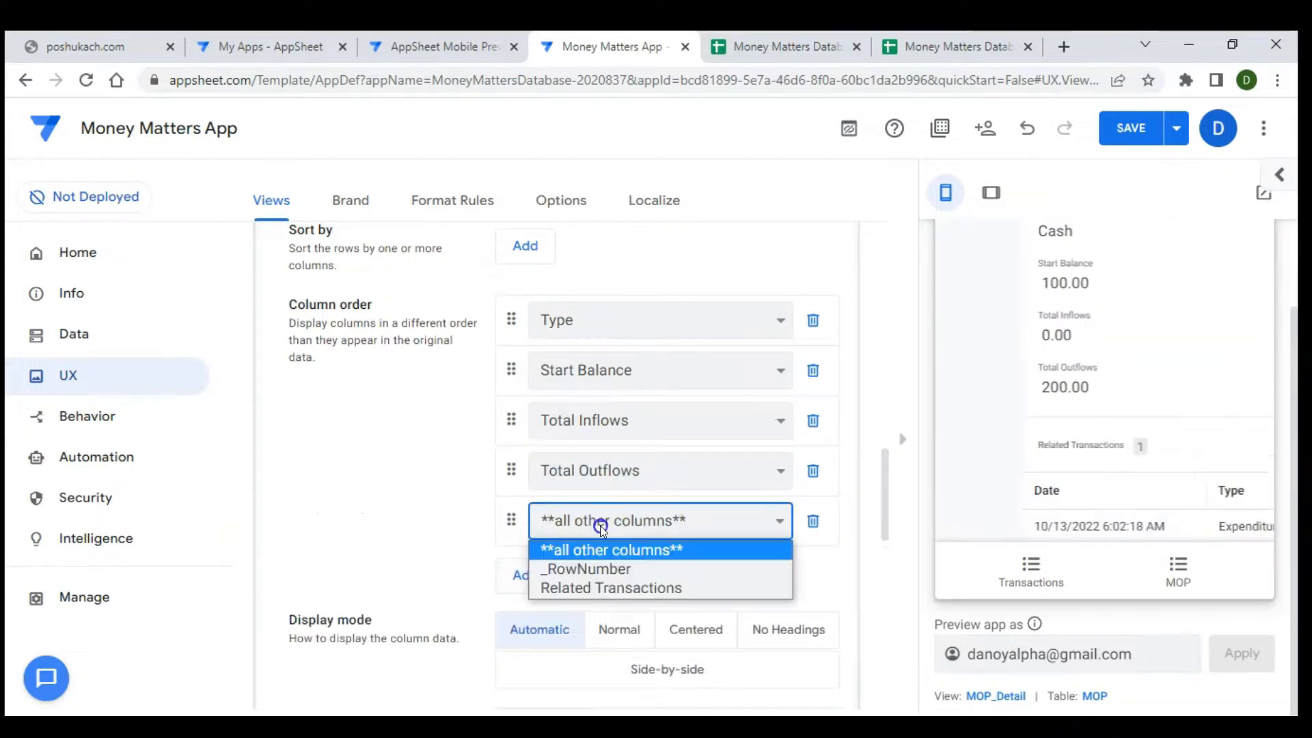
click(598, 587)
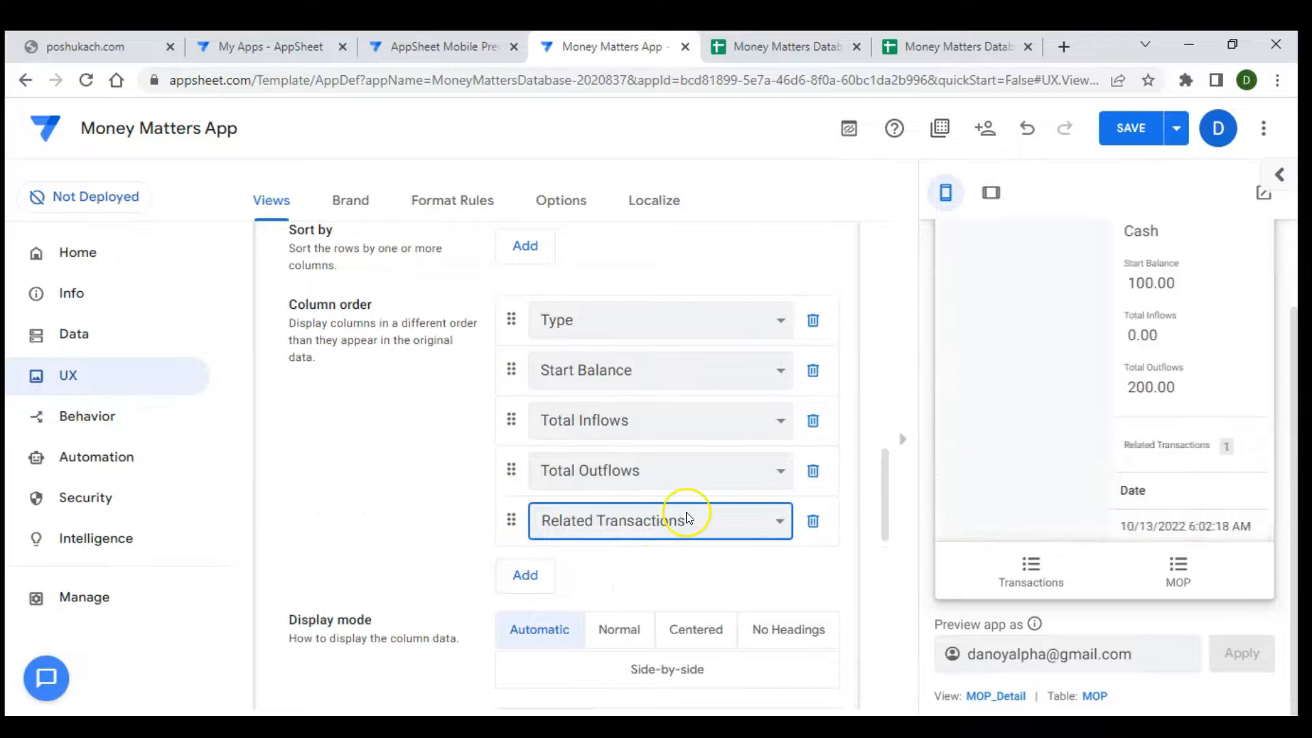
- Check the reordered fields of the Cash record in the app preview and save the app
scroll(883, 466, up, 2)
scroll(1040, 390, up, 2)
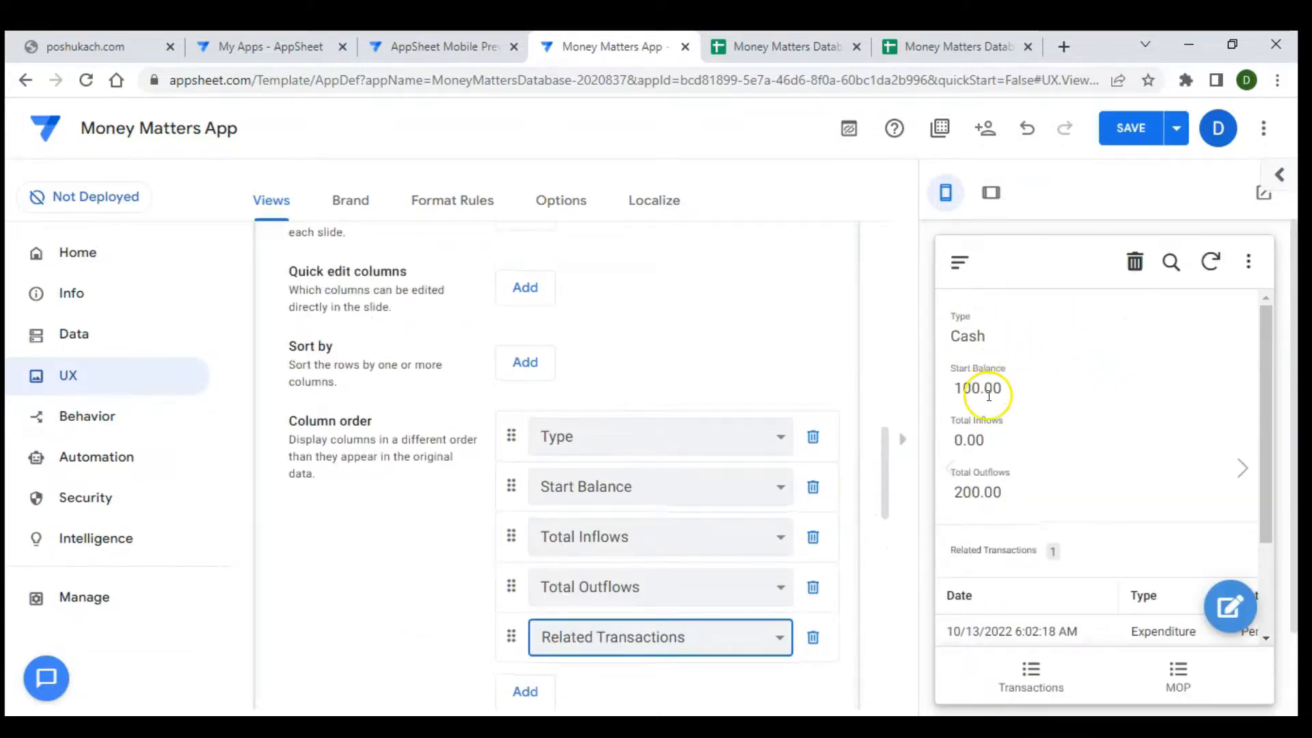
scroll(984, 396, down, 1)
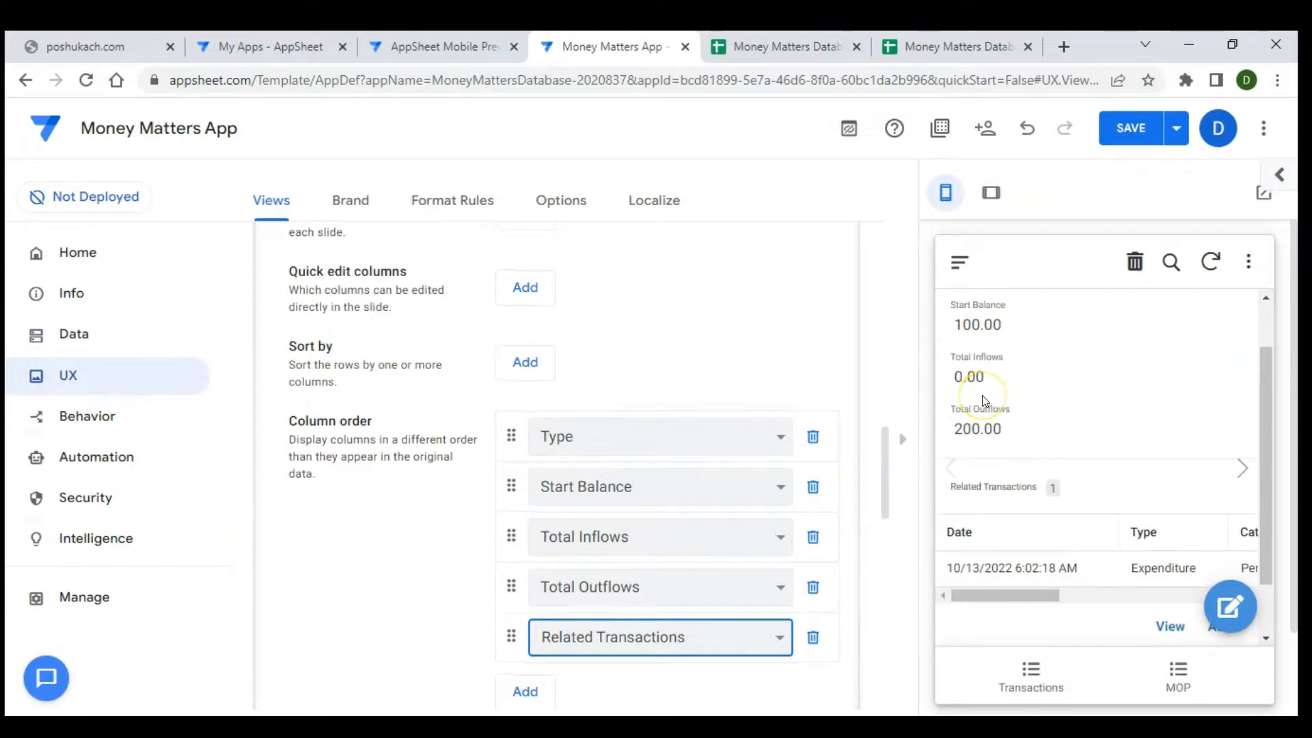
scroll(984, 400, down, 1)
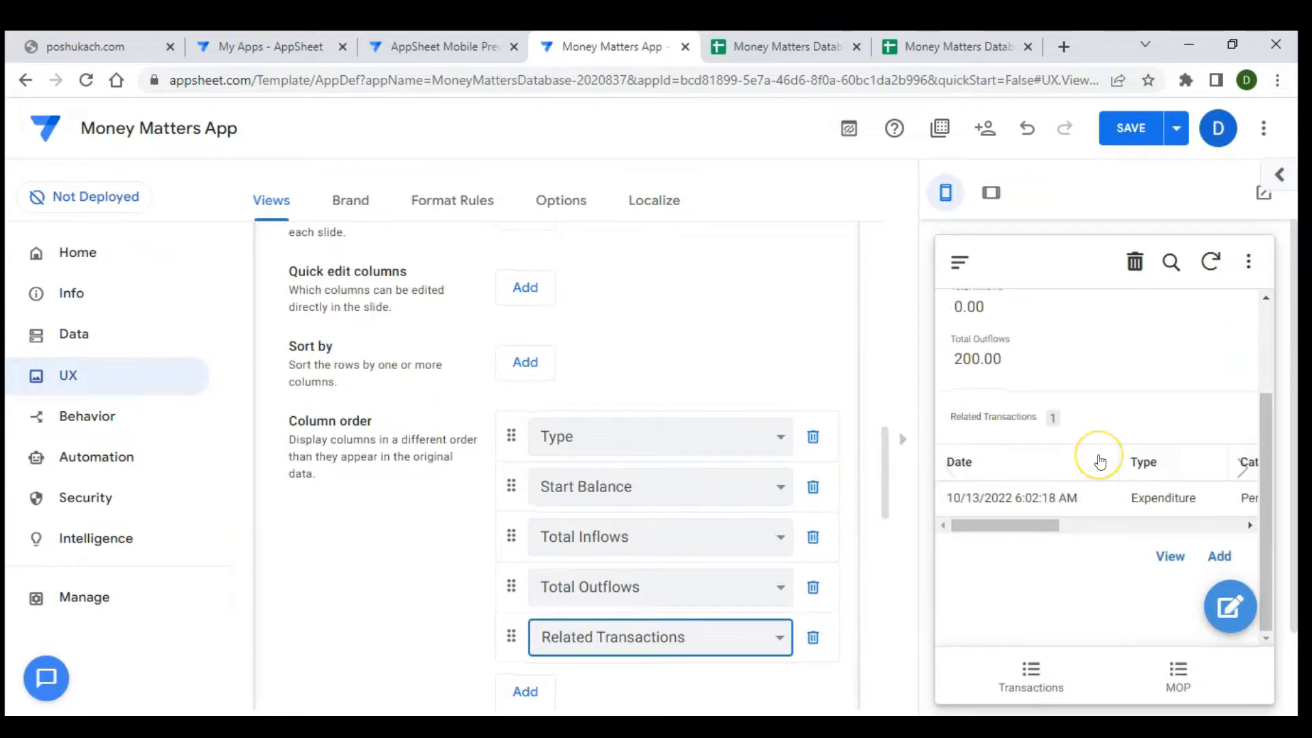
click(786, 351)
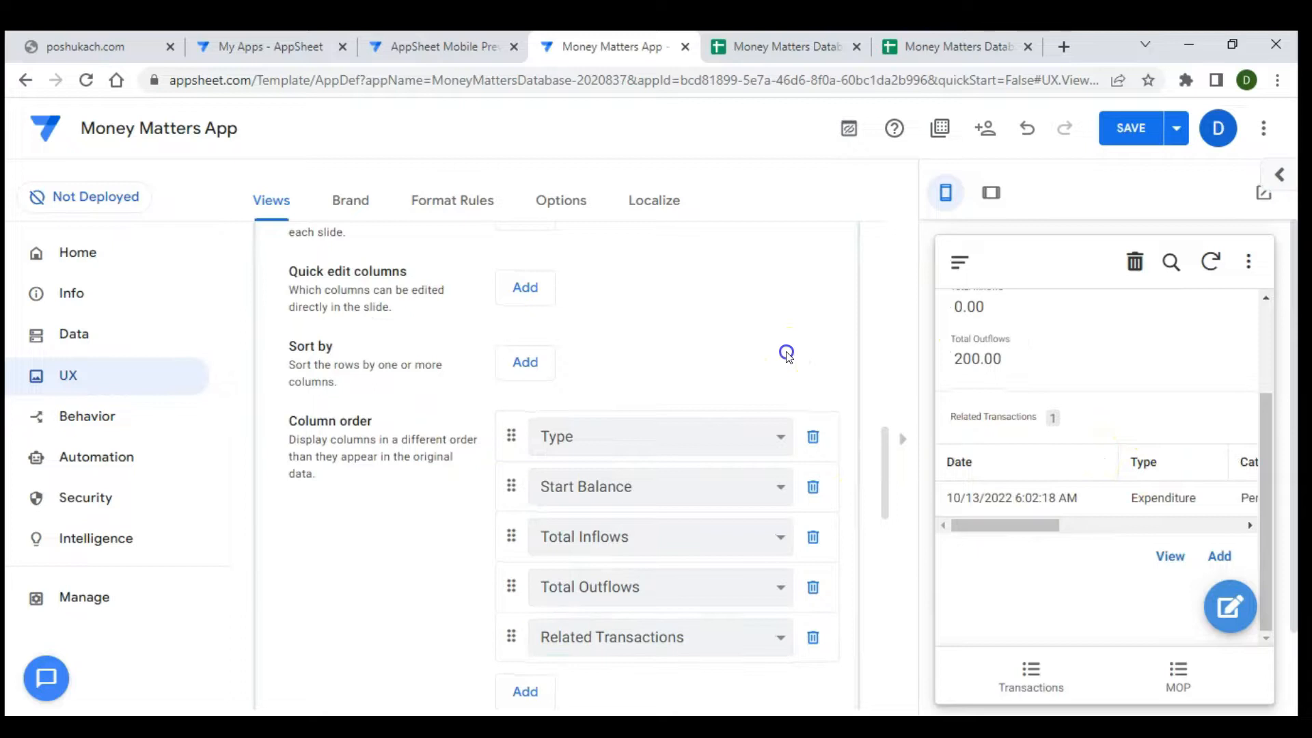
click(1114, 143)
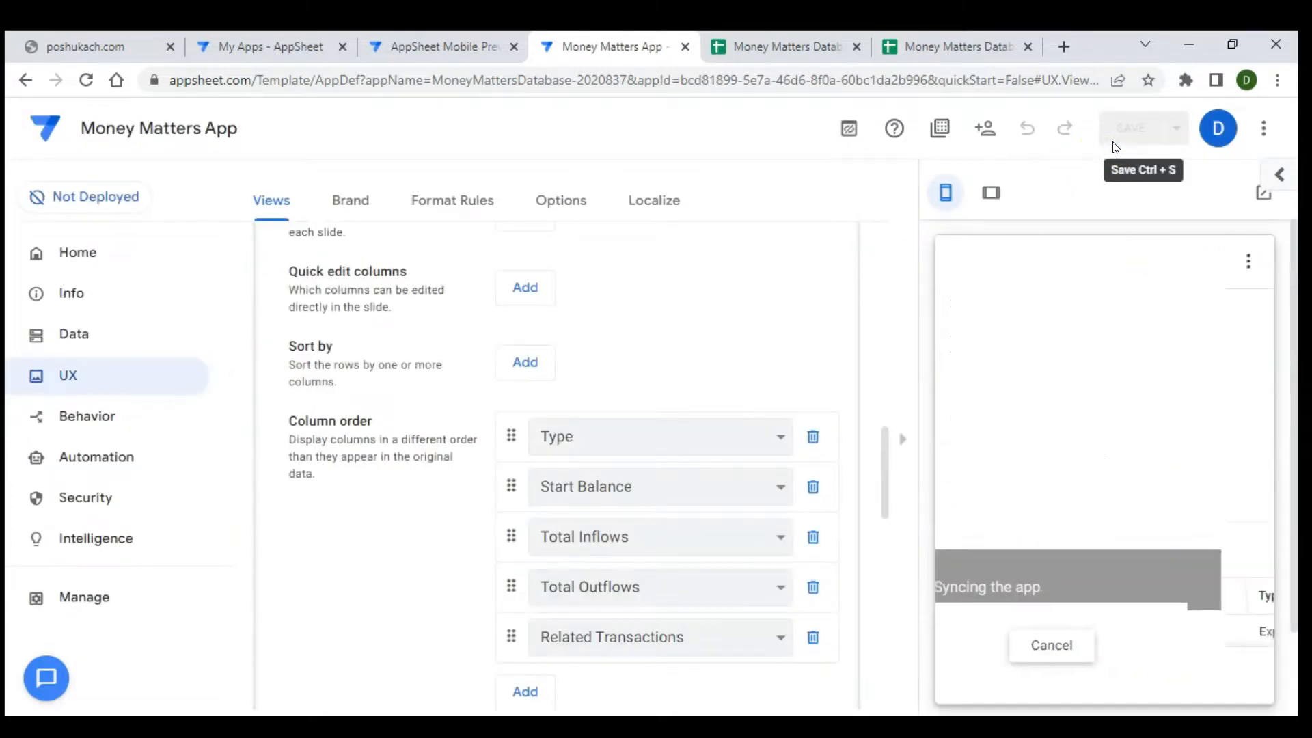
click(1046, 434)
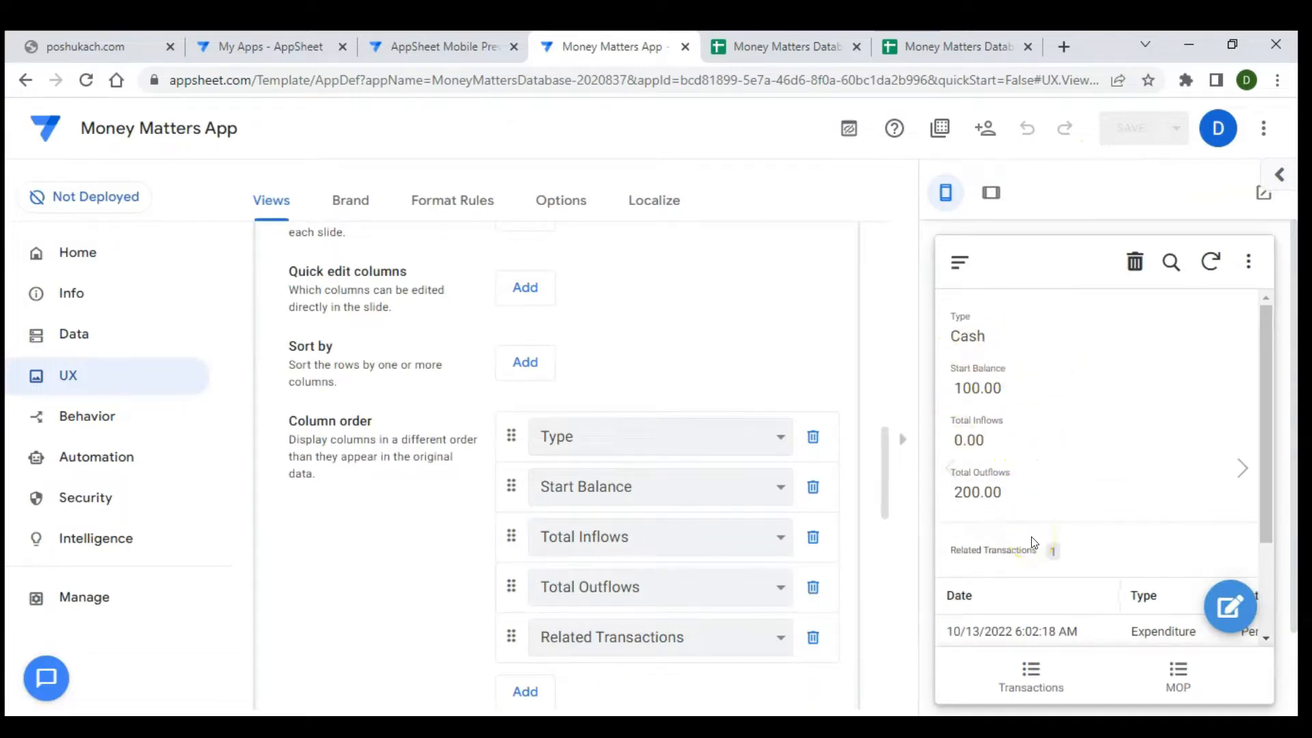
- Add a virtual column named Current Balance to the MOP table
click(127, 340)
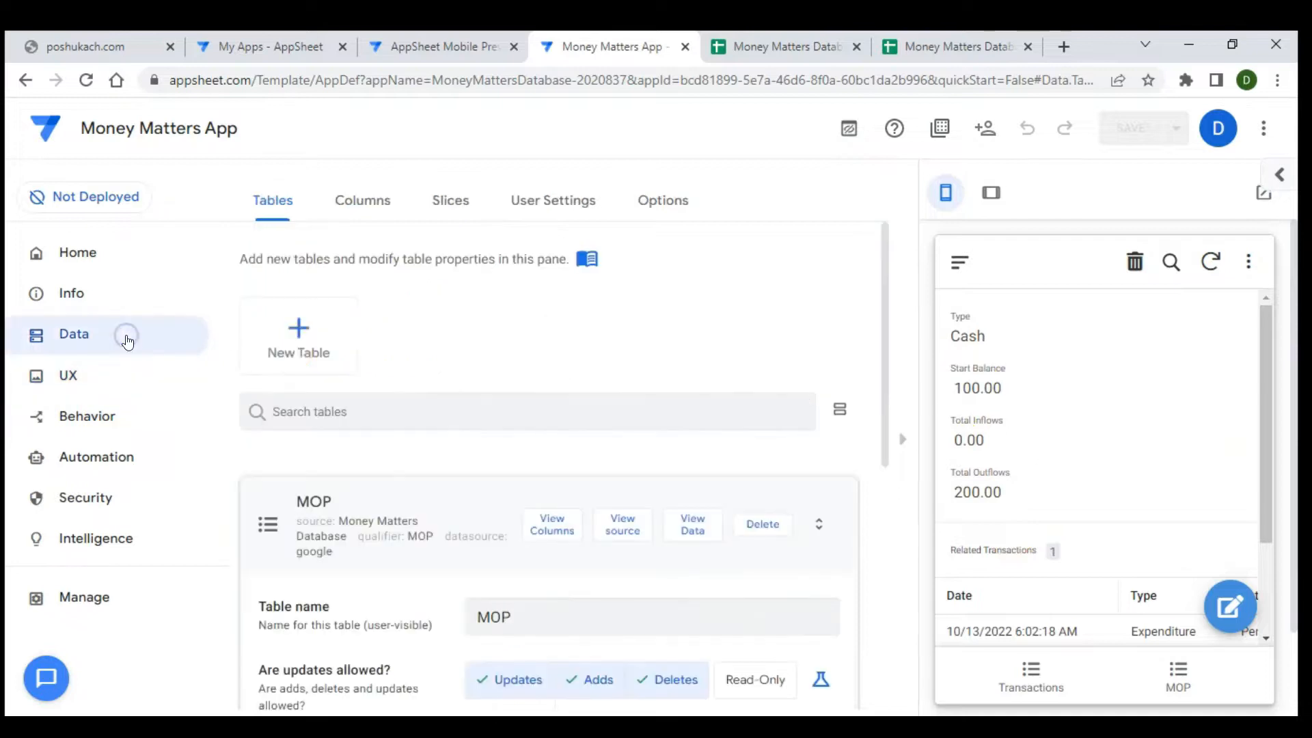
scroll(321, 417, down, 3)
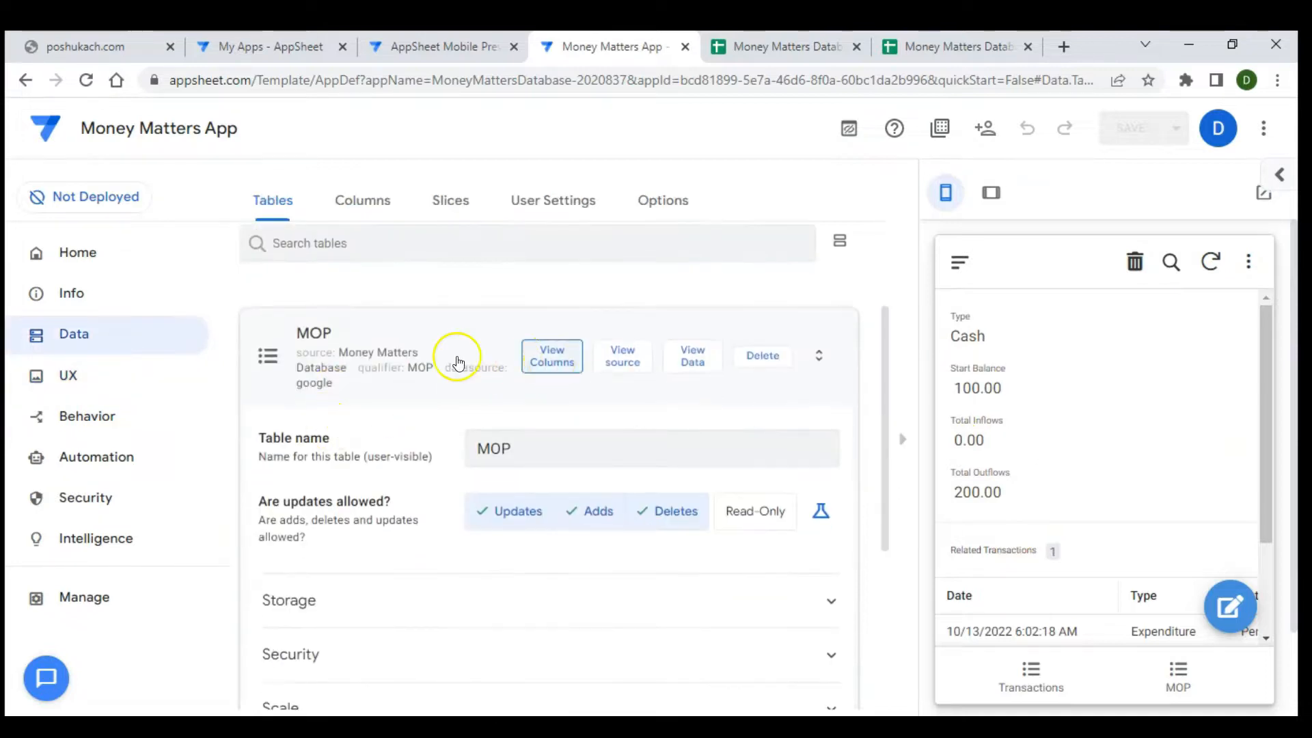
click(547, 357)
scroll(444, 476, down, 3)
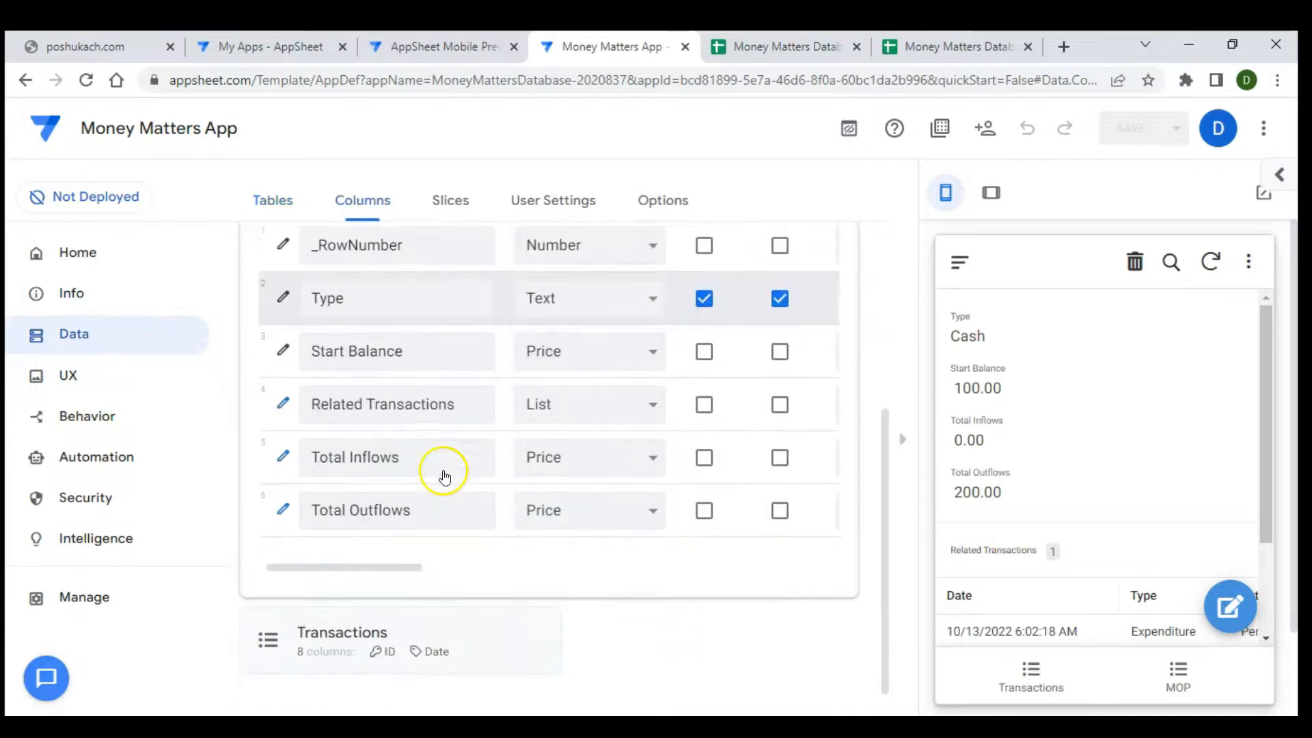
scroll(442, 416, up, 3)
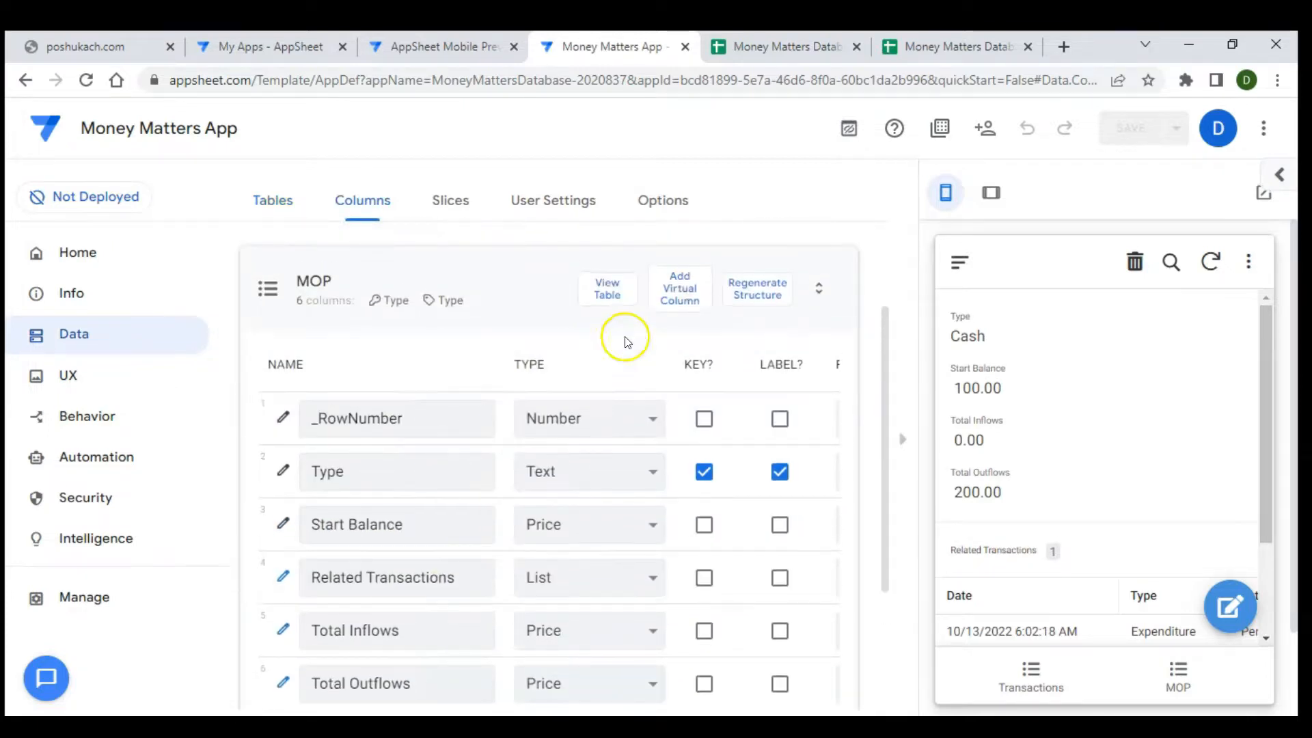
click(680, 290)
drag(658, 280, 477, 280)
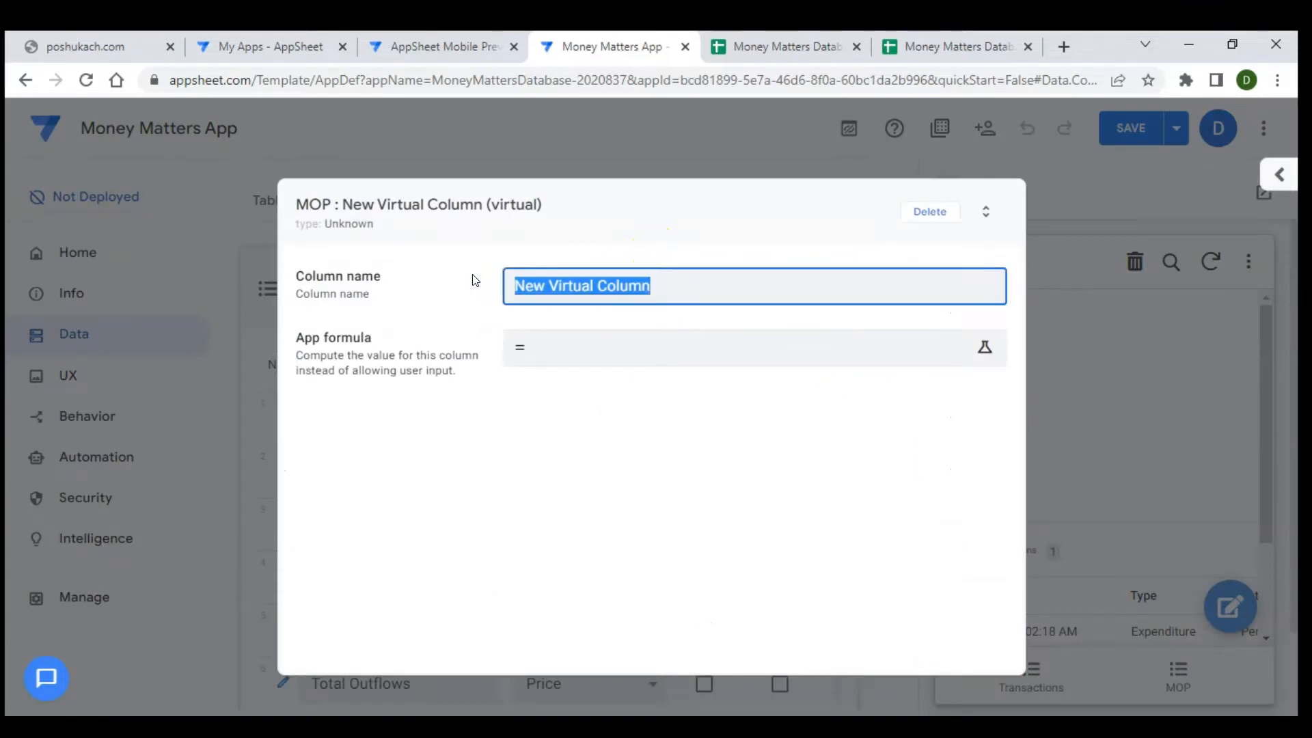
text(D)
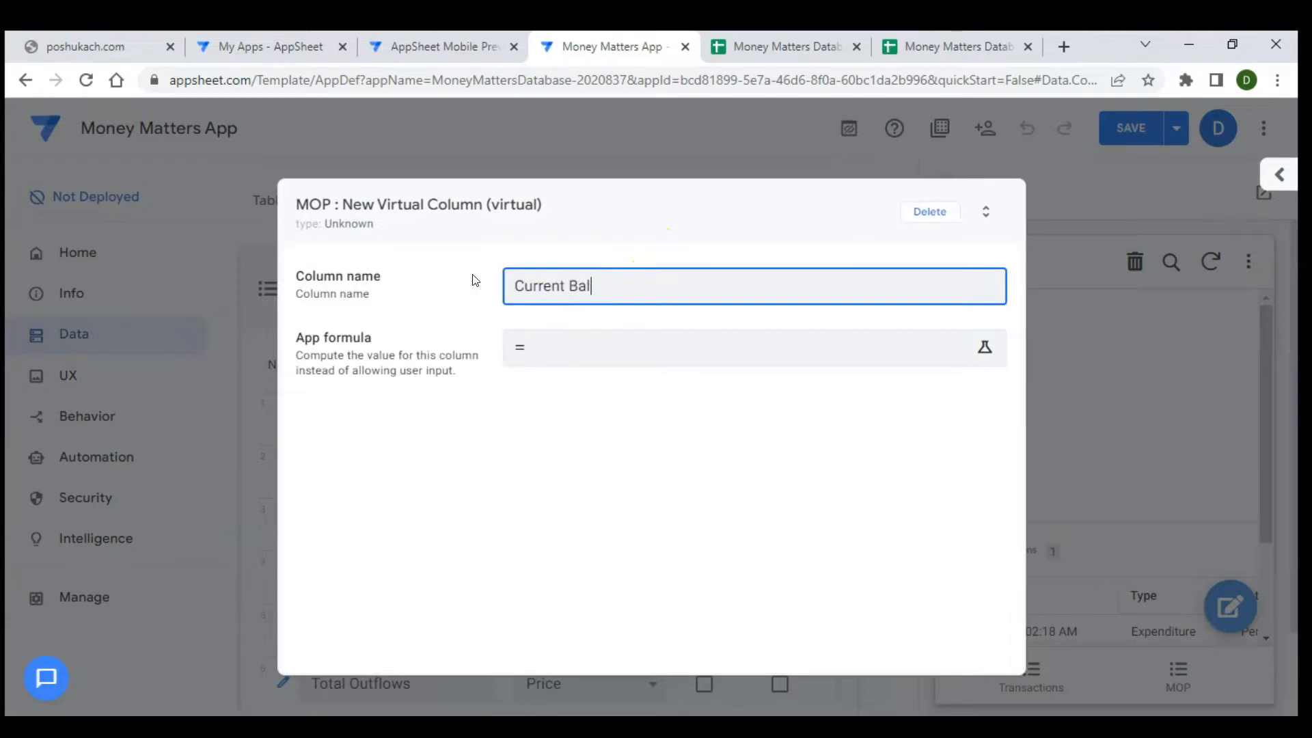
text(urrent Balance)
- Set the Current Balance column's app formula to [Start Balance]+[Total Inflows]-[Total Outflows] and finish the column
click(559, 347)
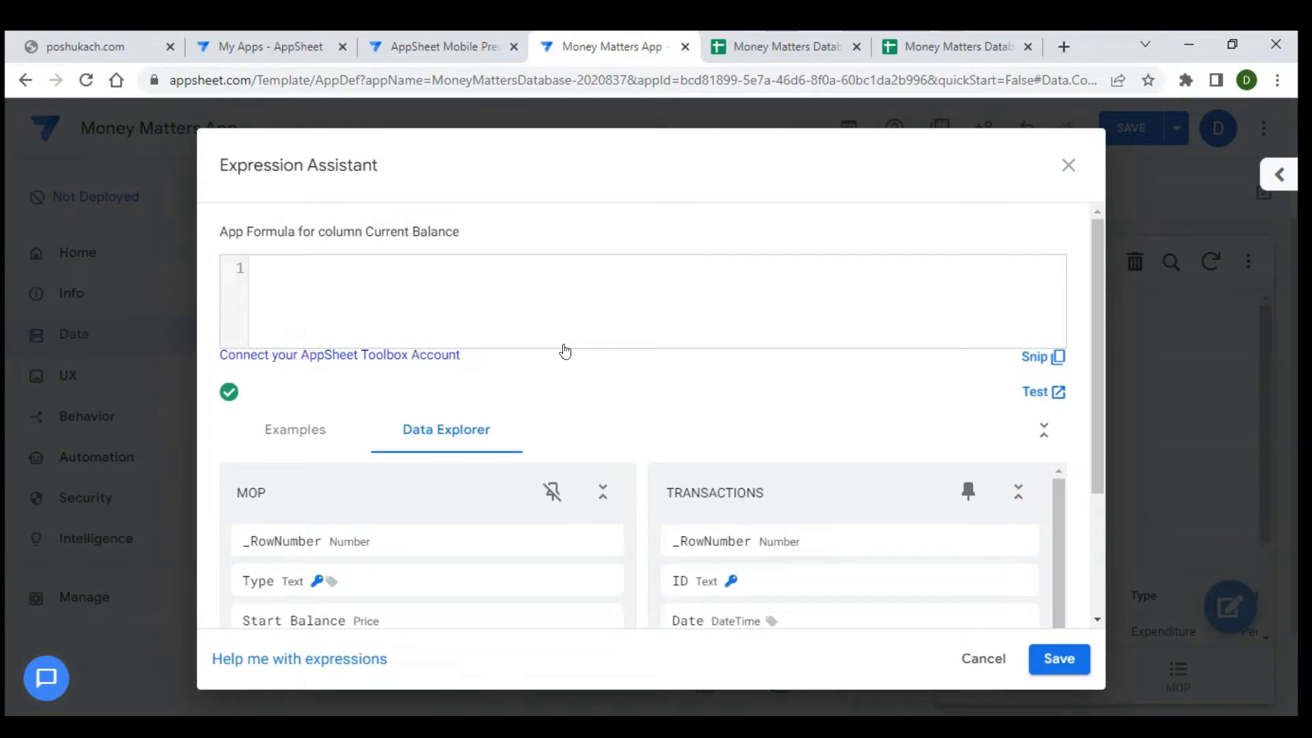
text([)
key(BackSpace)
text([)
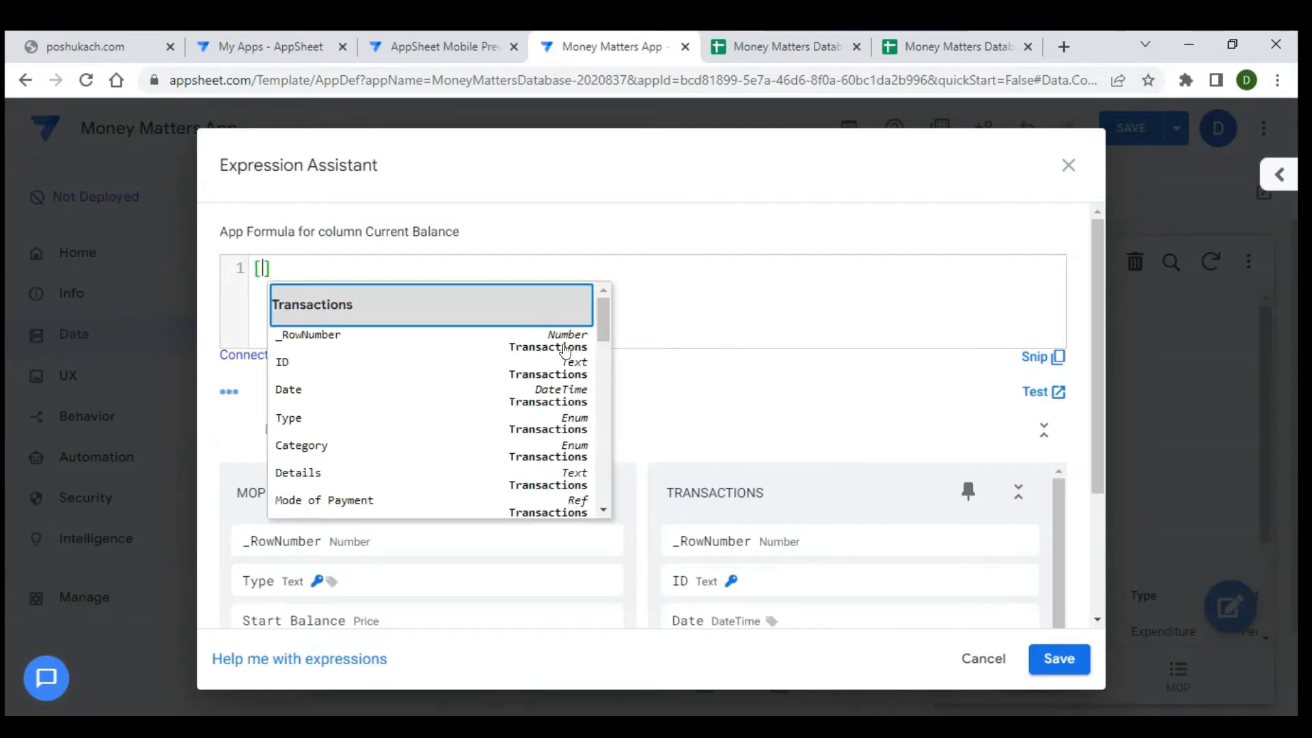
text(s)
key(Return)
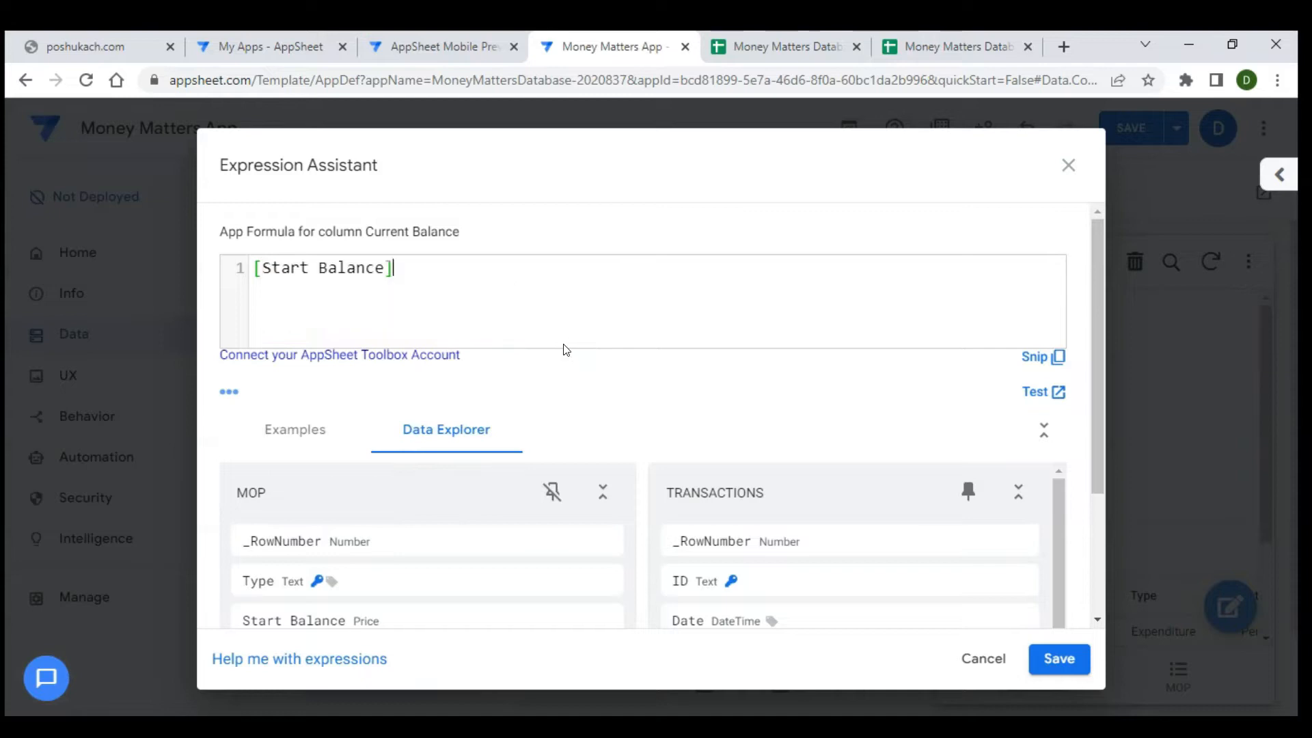
text(+[To)
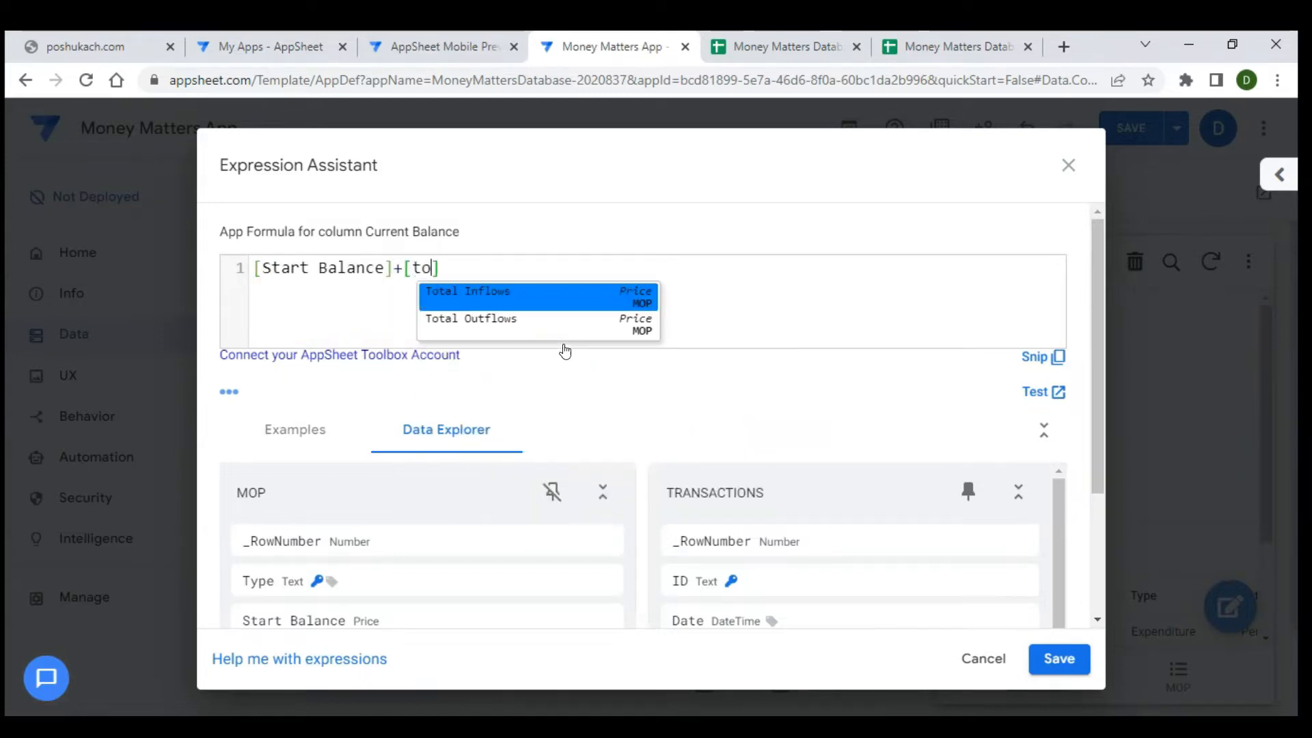
key(Return)
text(-)
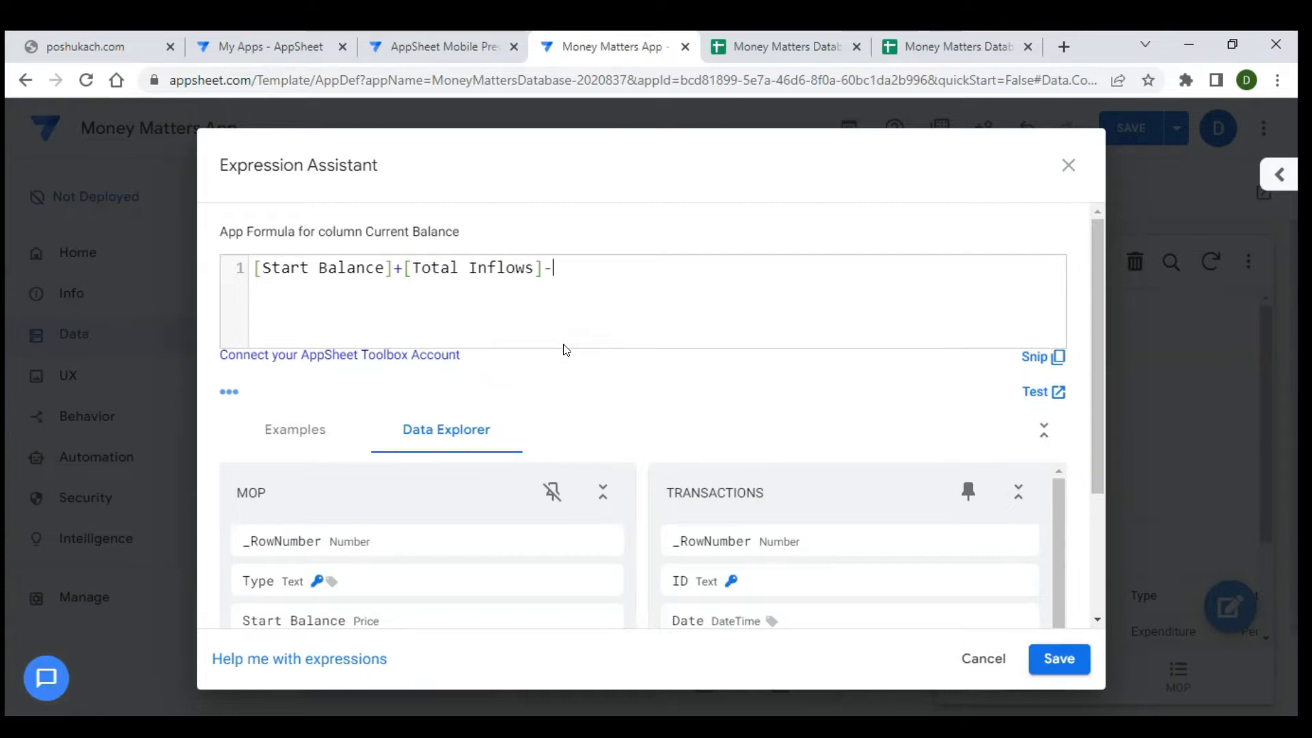
text([to)
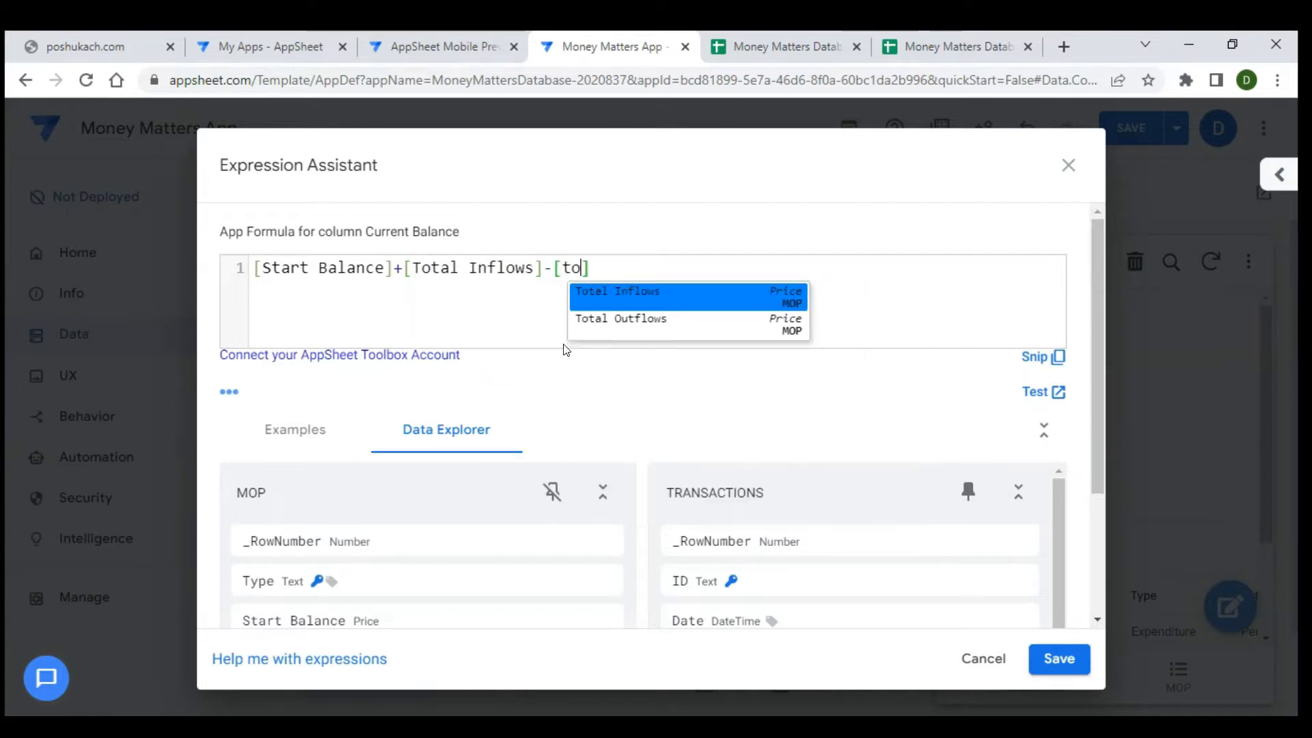
key(Down)
key(Return)
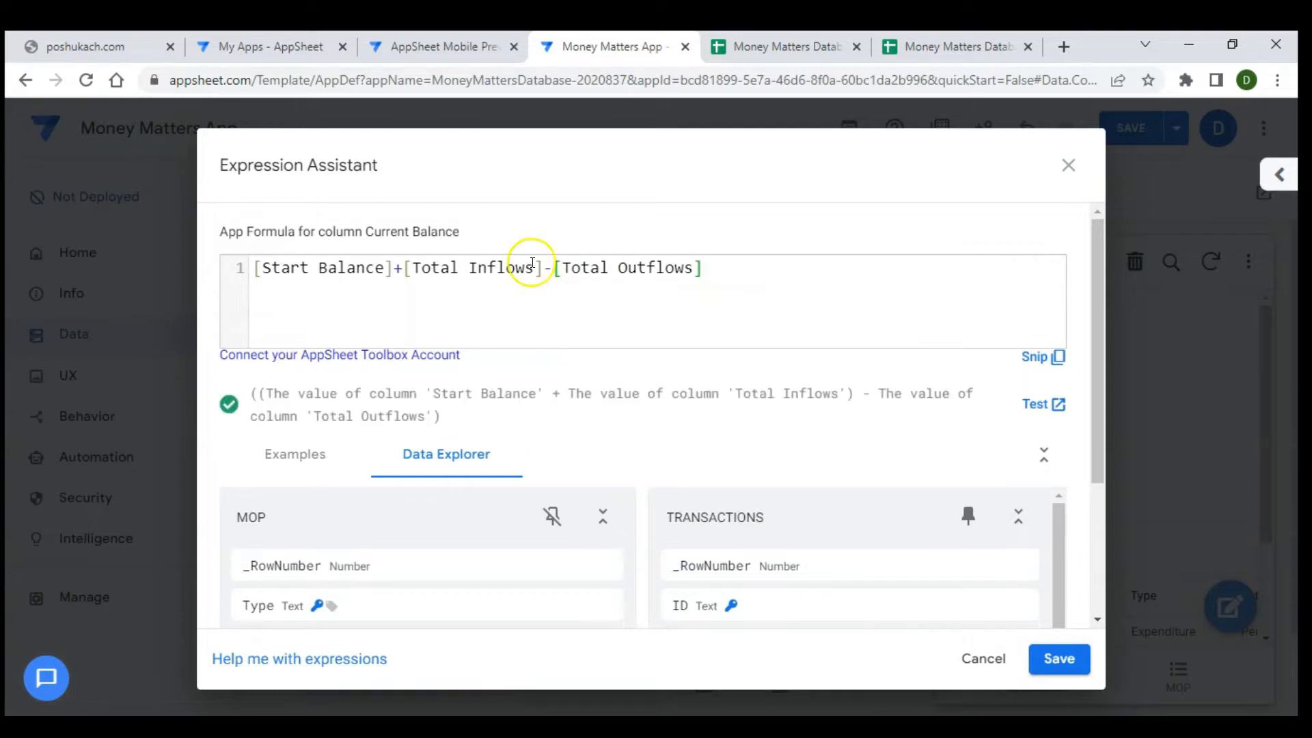
click(1044, 675)
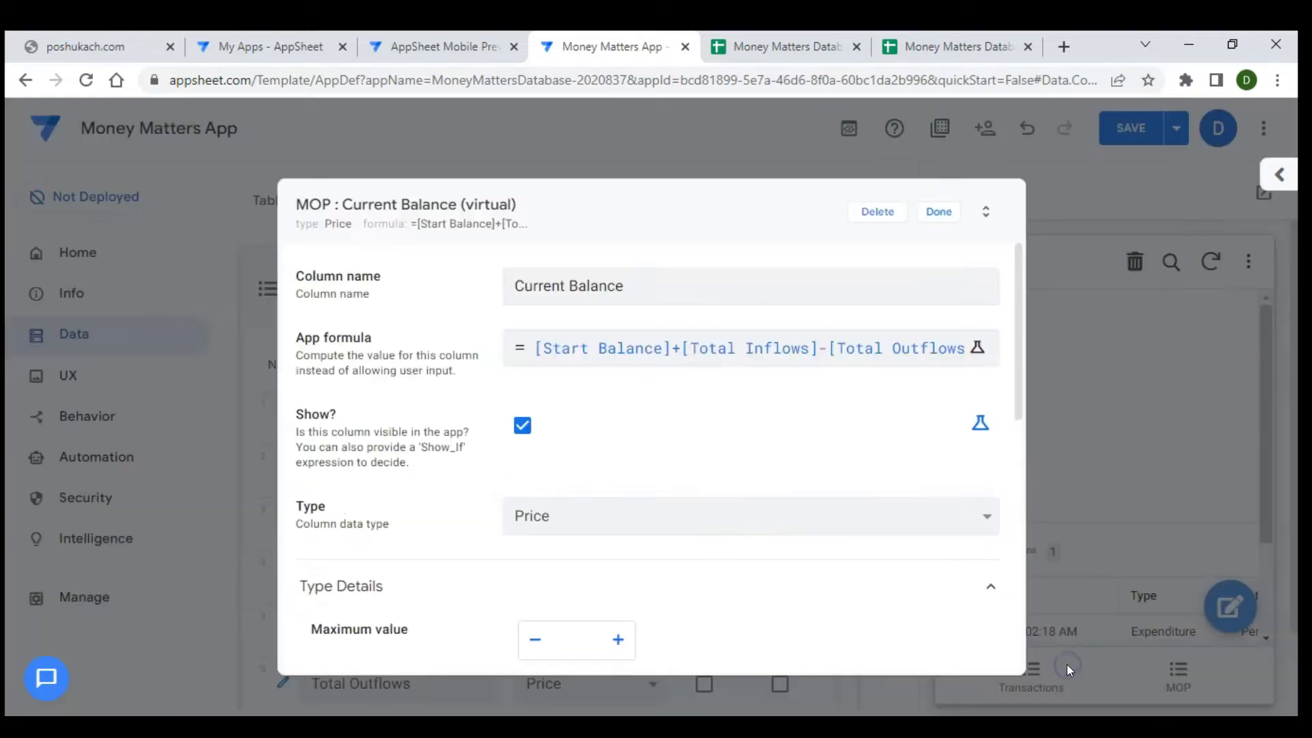
click(937, 213)
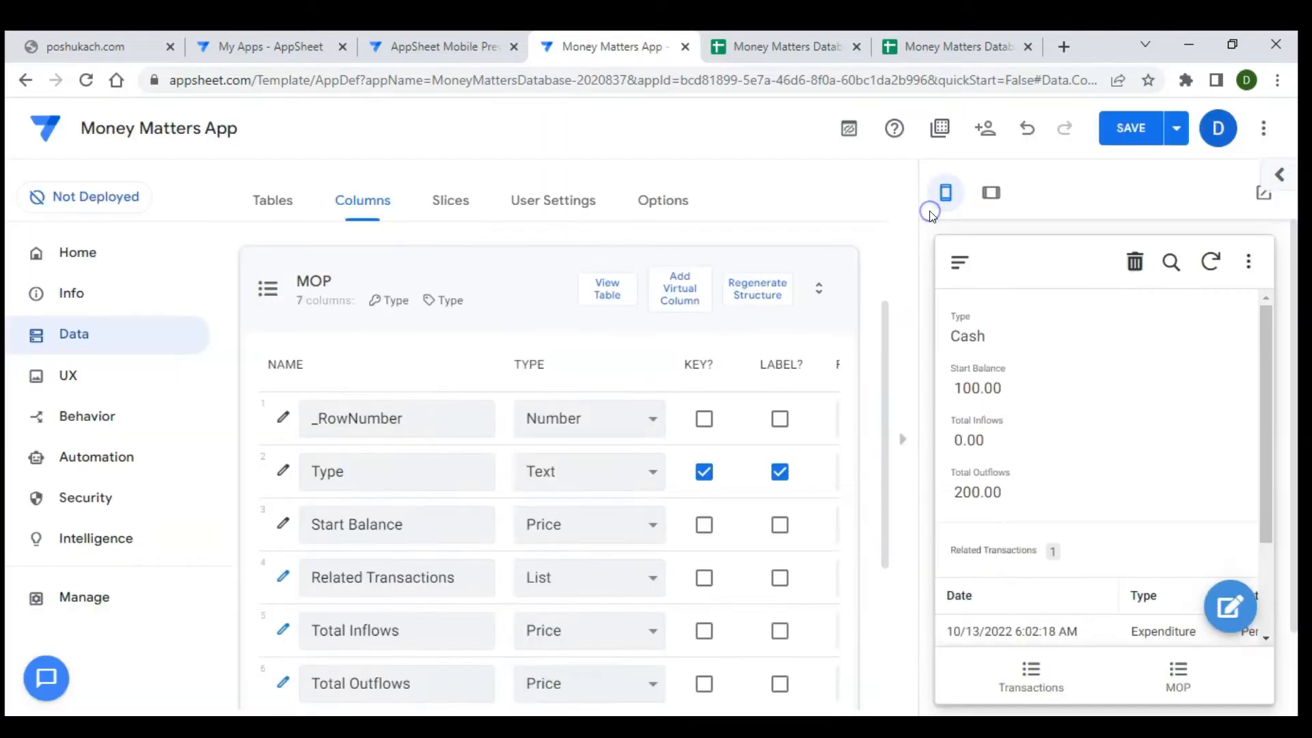
- Save the app and check the fields of the Cash record in the preview
click(1124, 141)
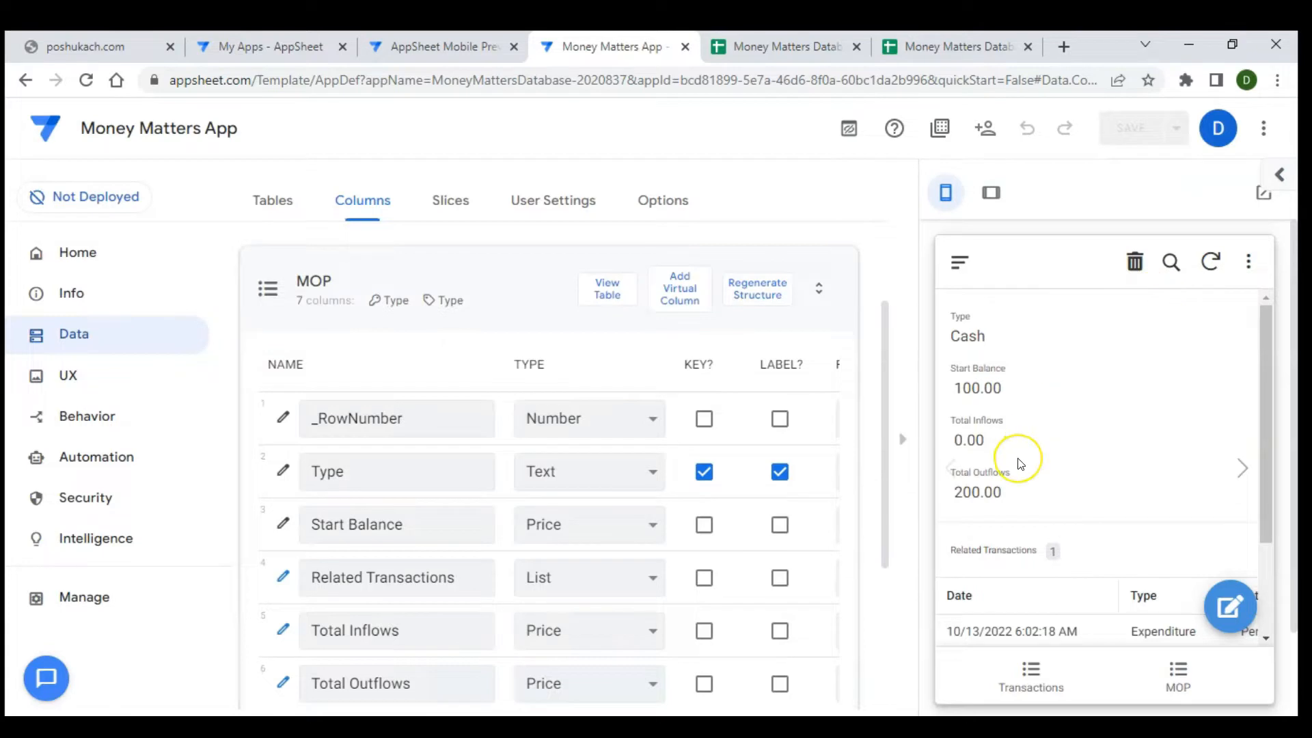
scroll(1019, 465, down, 2)
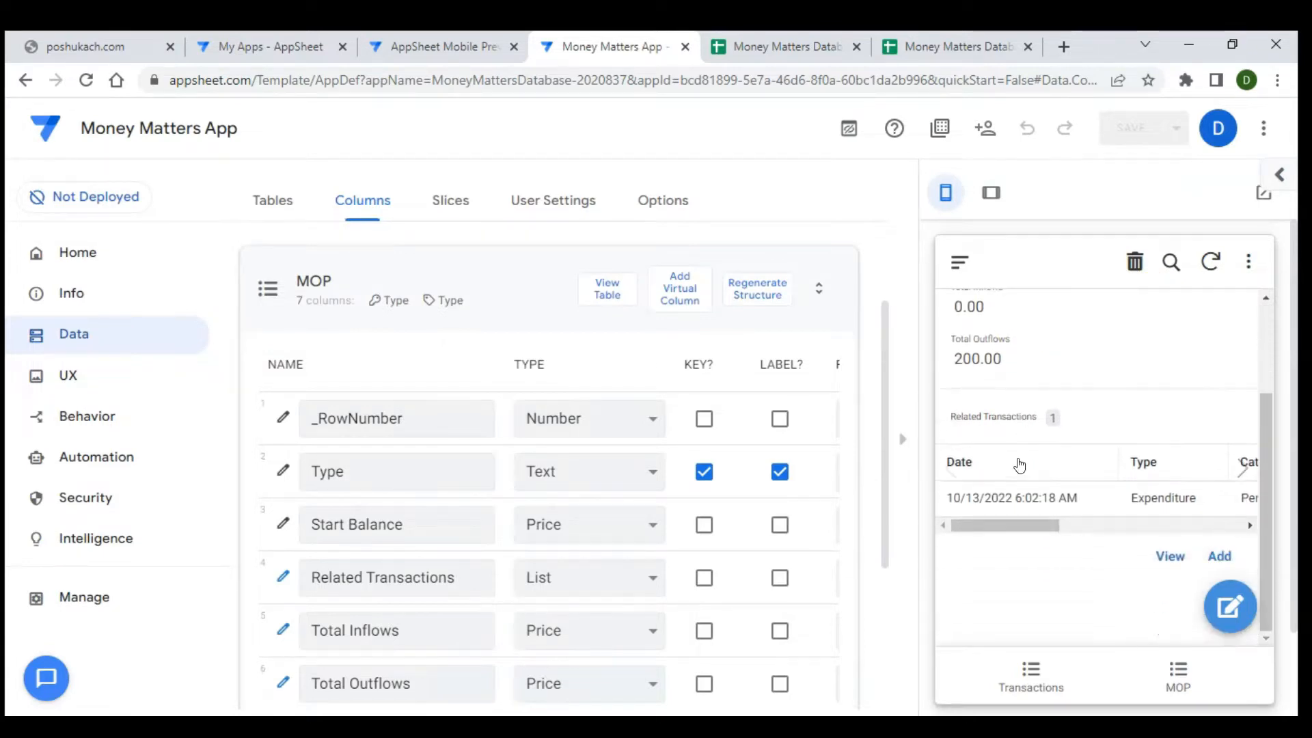
scroll(1020, 465, up, 2)
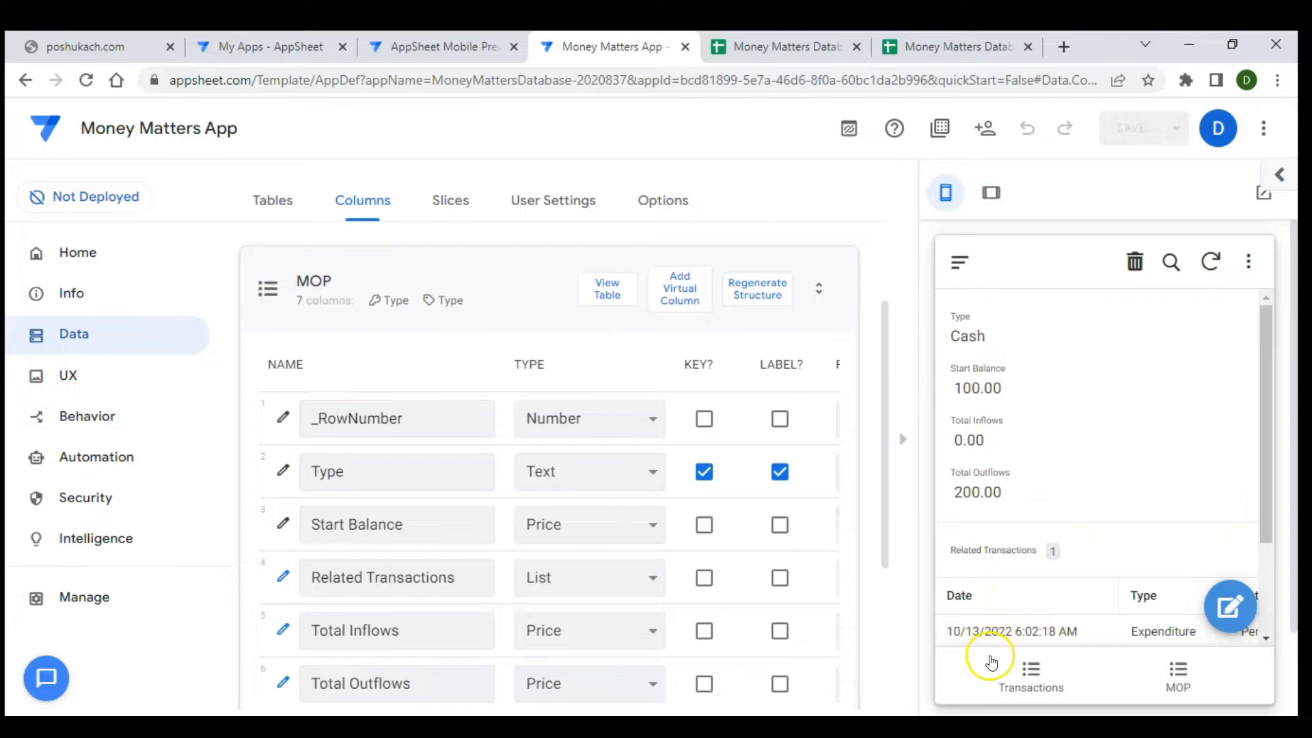
- Add Current Balance to the column order of the MOP_Detail view, directly after Type
scroll(991, 662, down, 2)
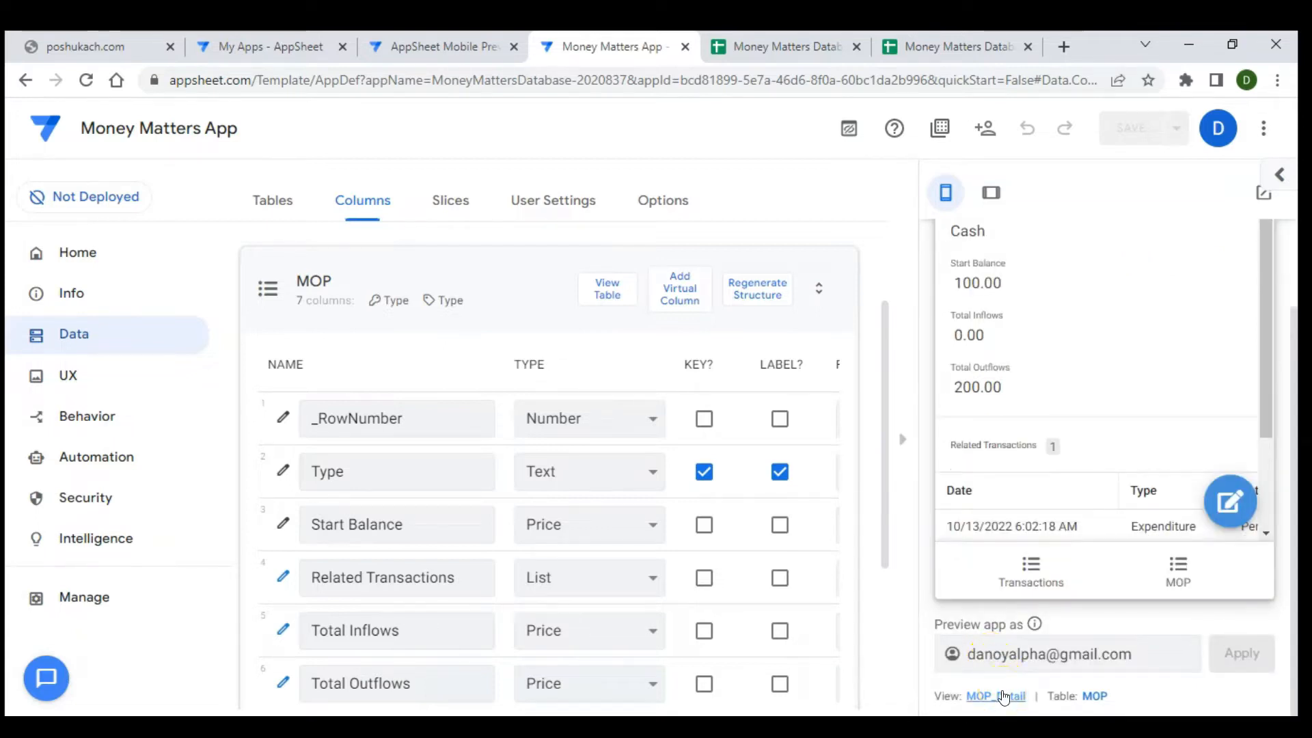
click(973, 698)
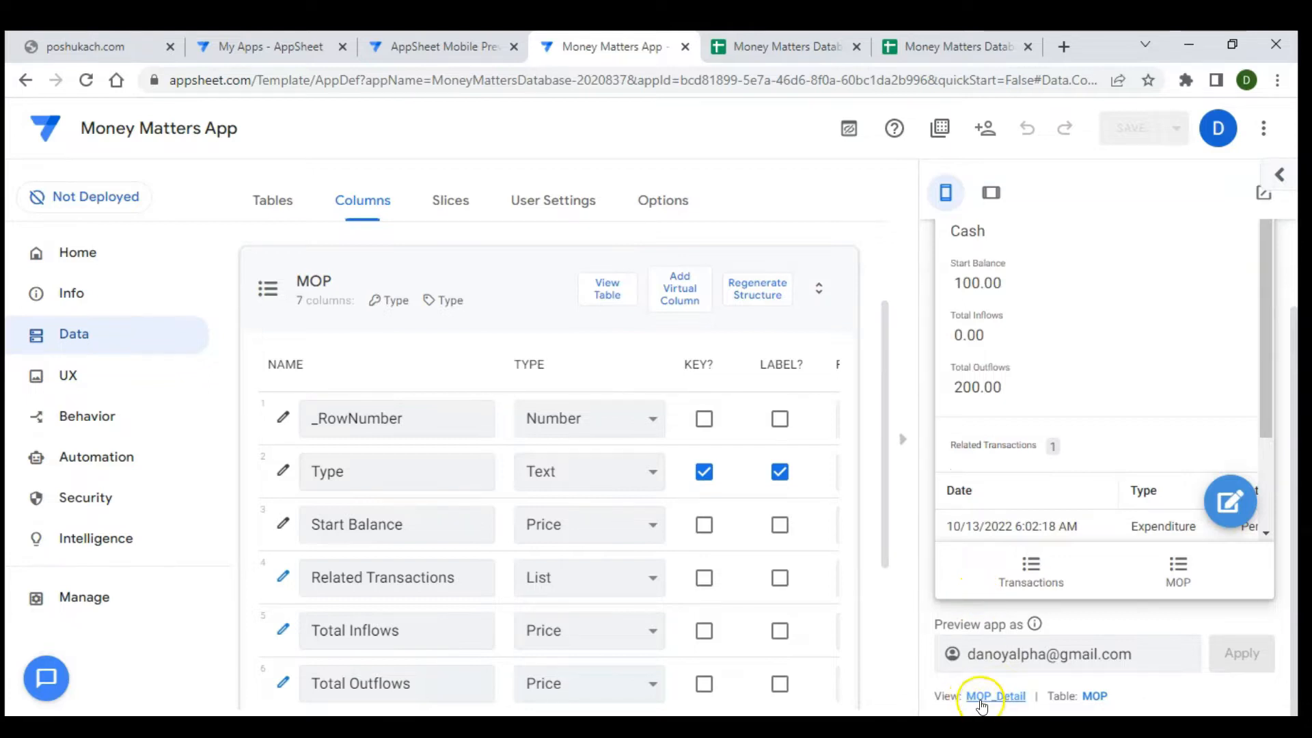
click(979, 697)
scroll(601, 543, down, 5)
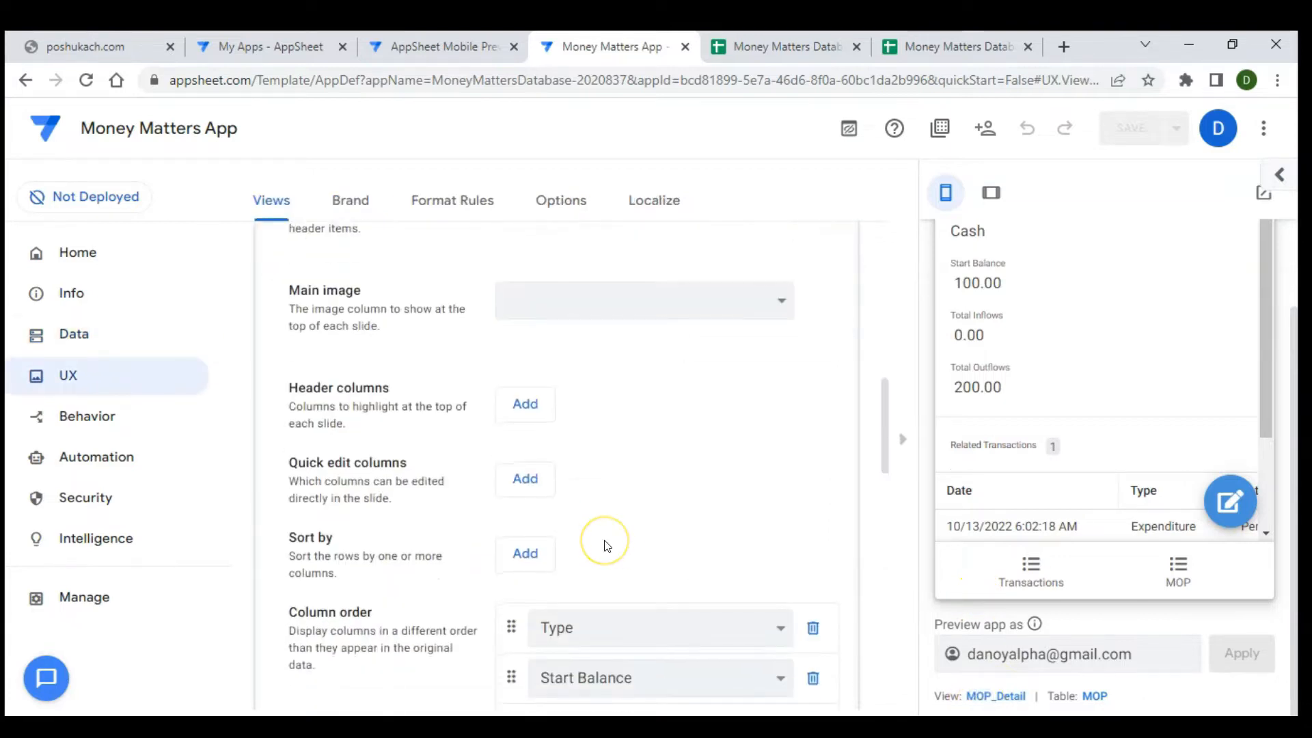
scroll(607, 545, down, 5)
click(525, 485)
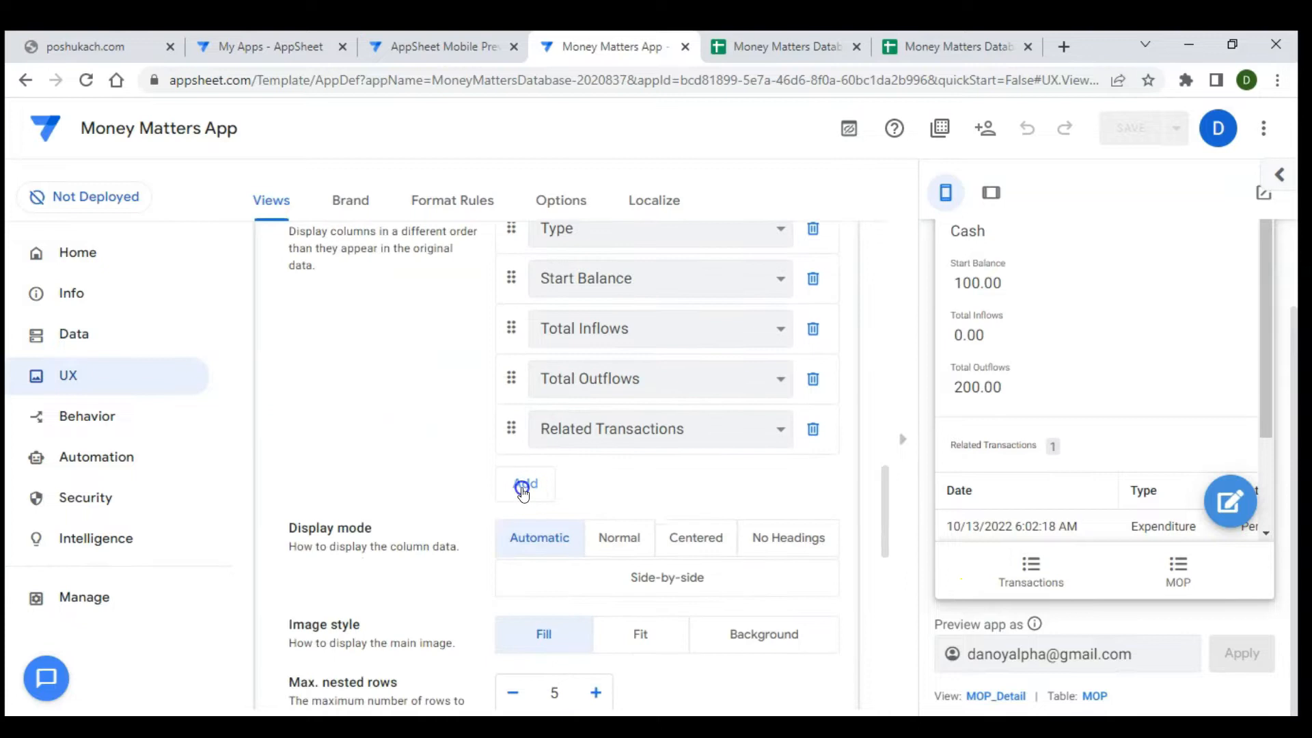
click(601, 479)
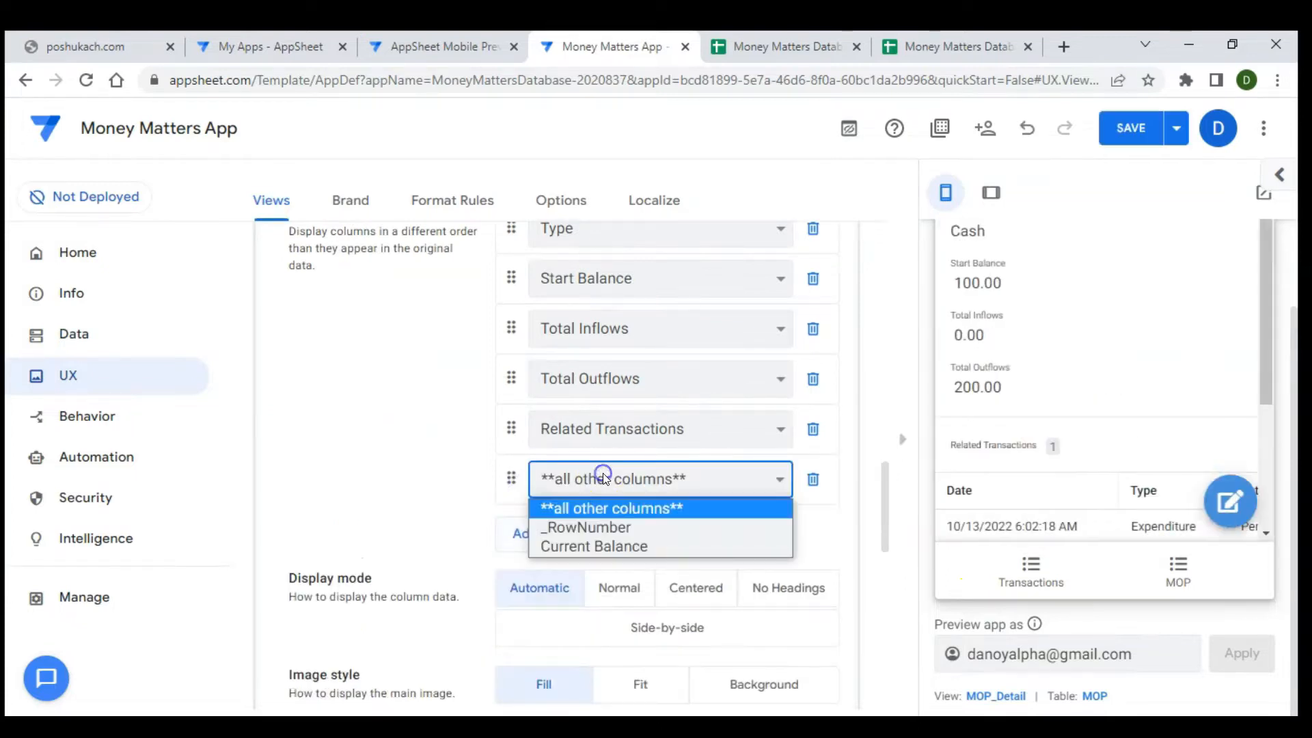
click(593, 546)
drag(511, 478, 501, 280)
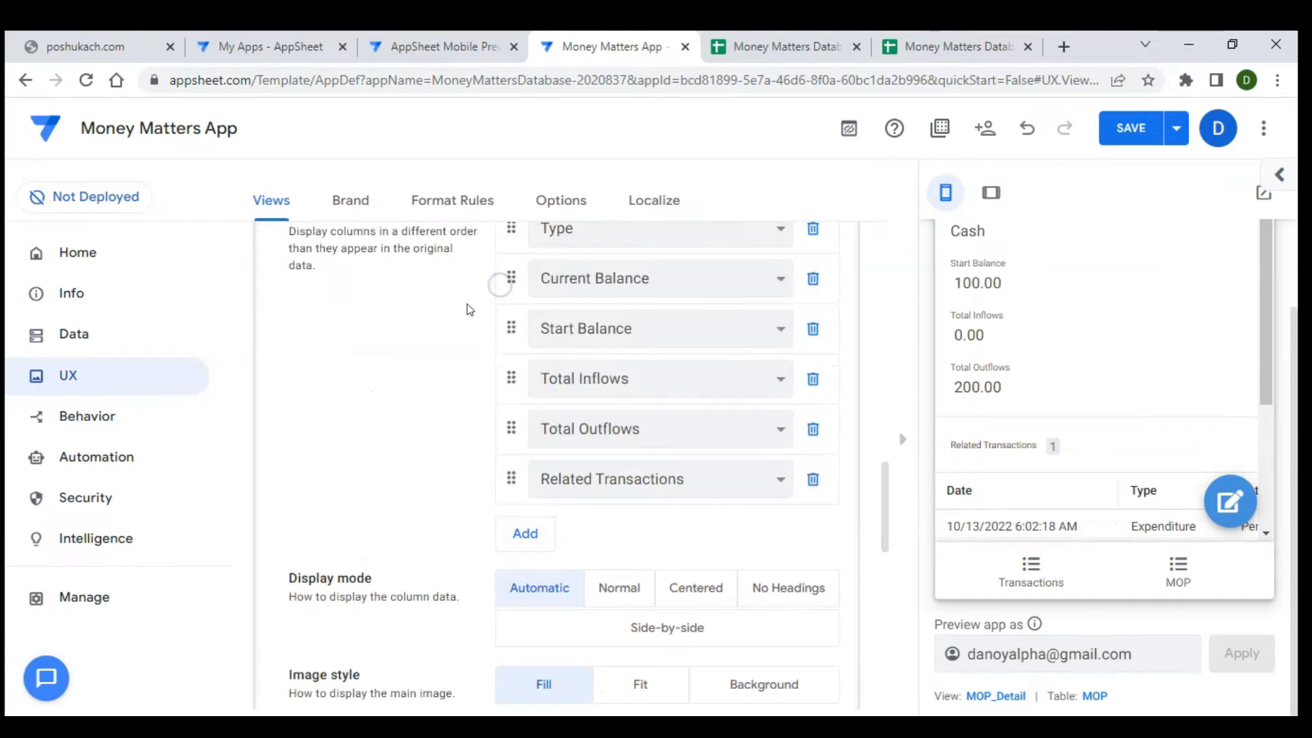
- Compare the current balances of the Cash, Bank and Mobile Money records in the app preview
scroll(420, 373, up, 1)
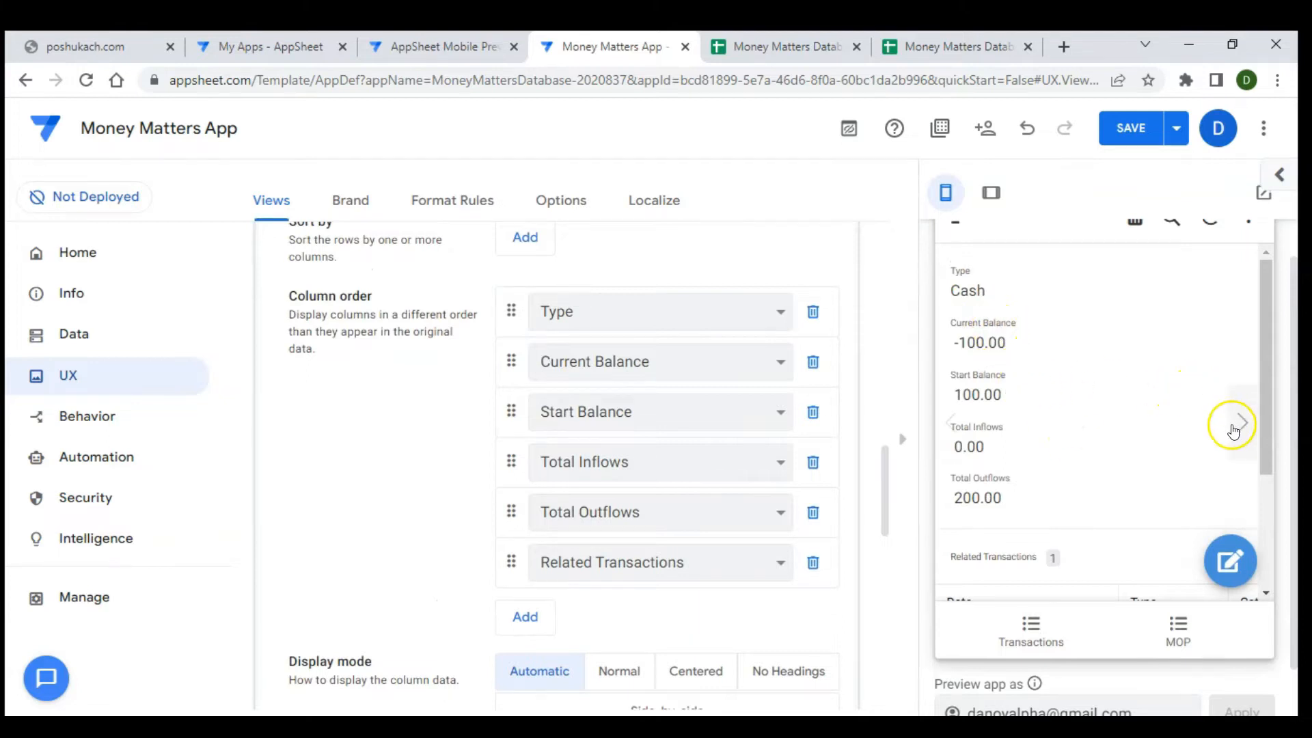
click(1233, 425)
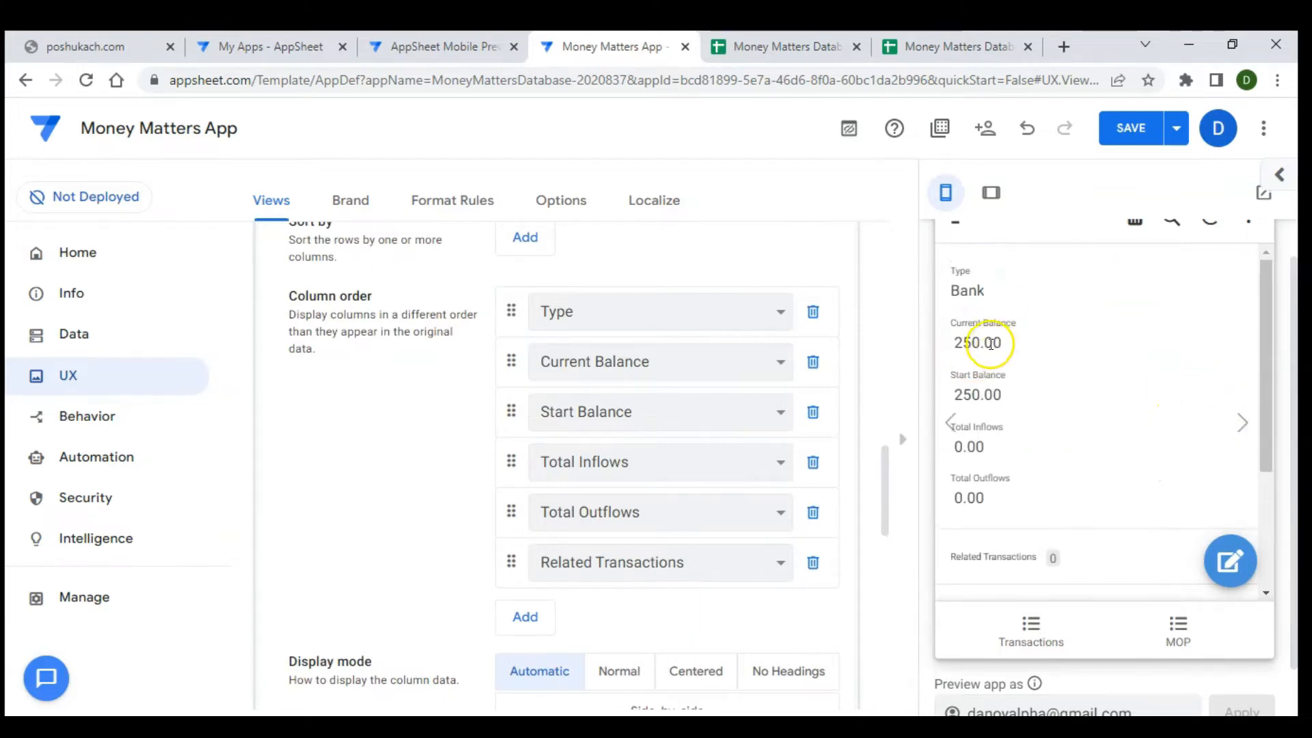
click(1239, 424)
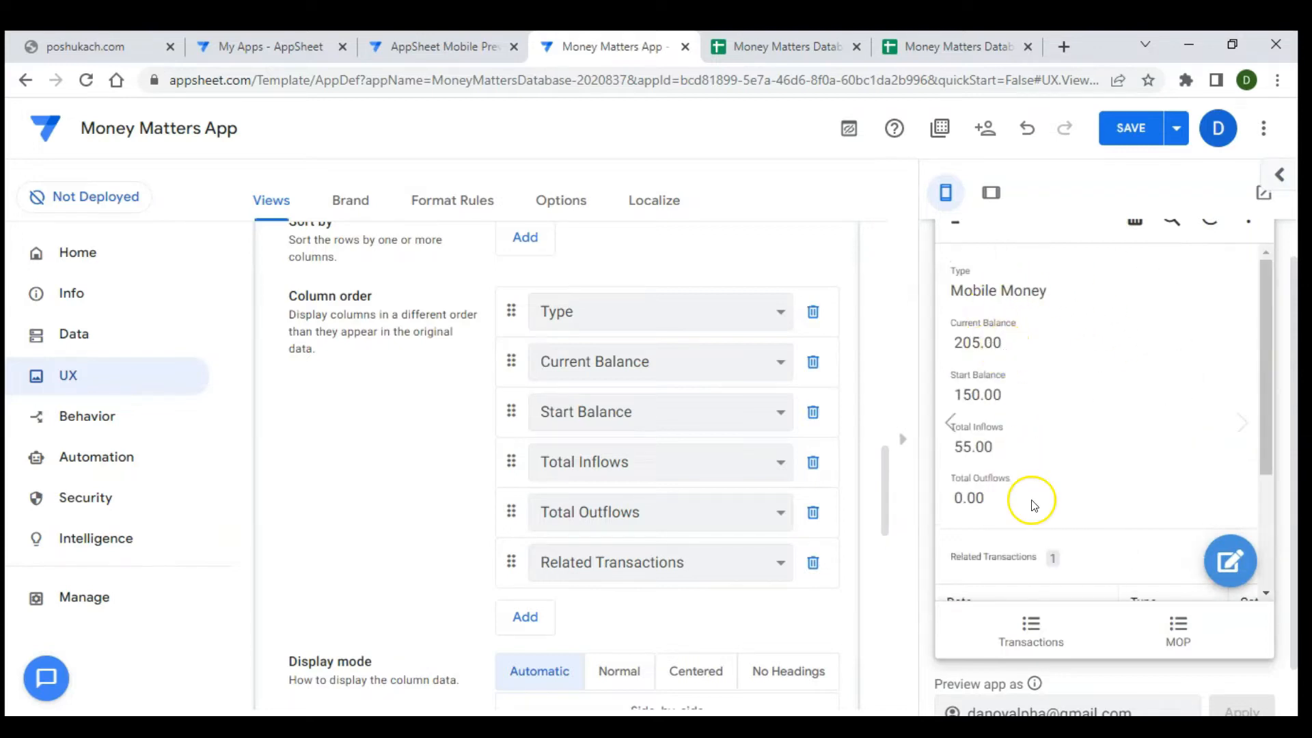
- Start a new transaction in the app preview with type Income, category Investment and details "Returns on investment"
click(1030, 624)
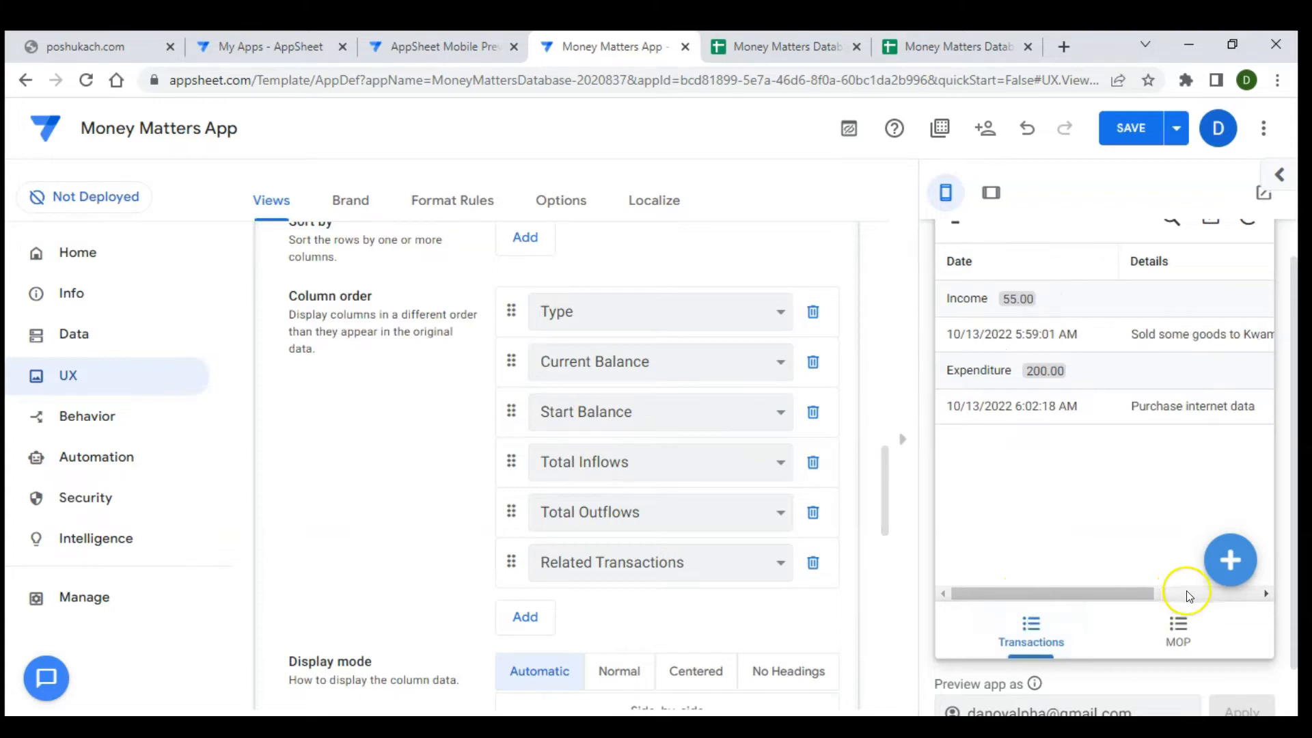
click(1228, 577)
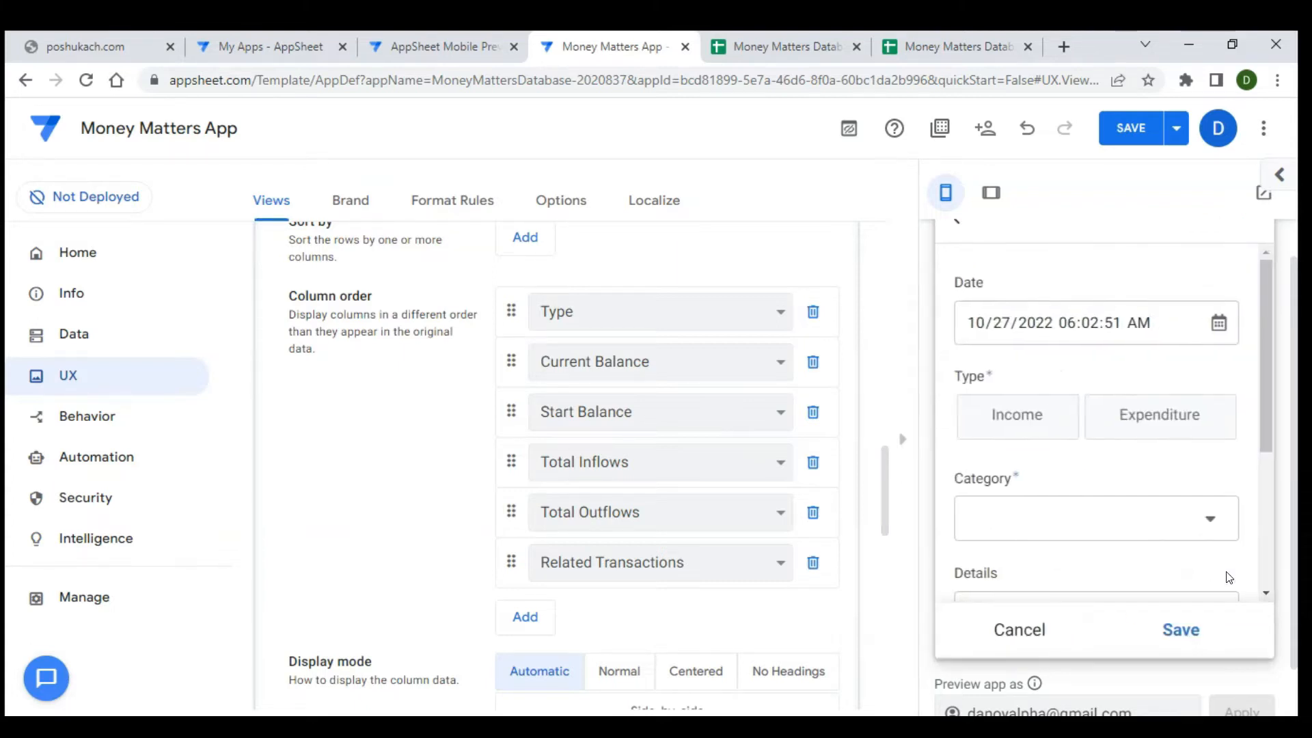
click(1051, 410)
click(1091, 505)
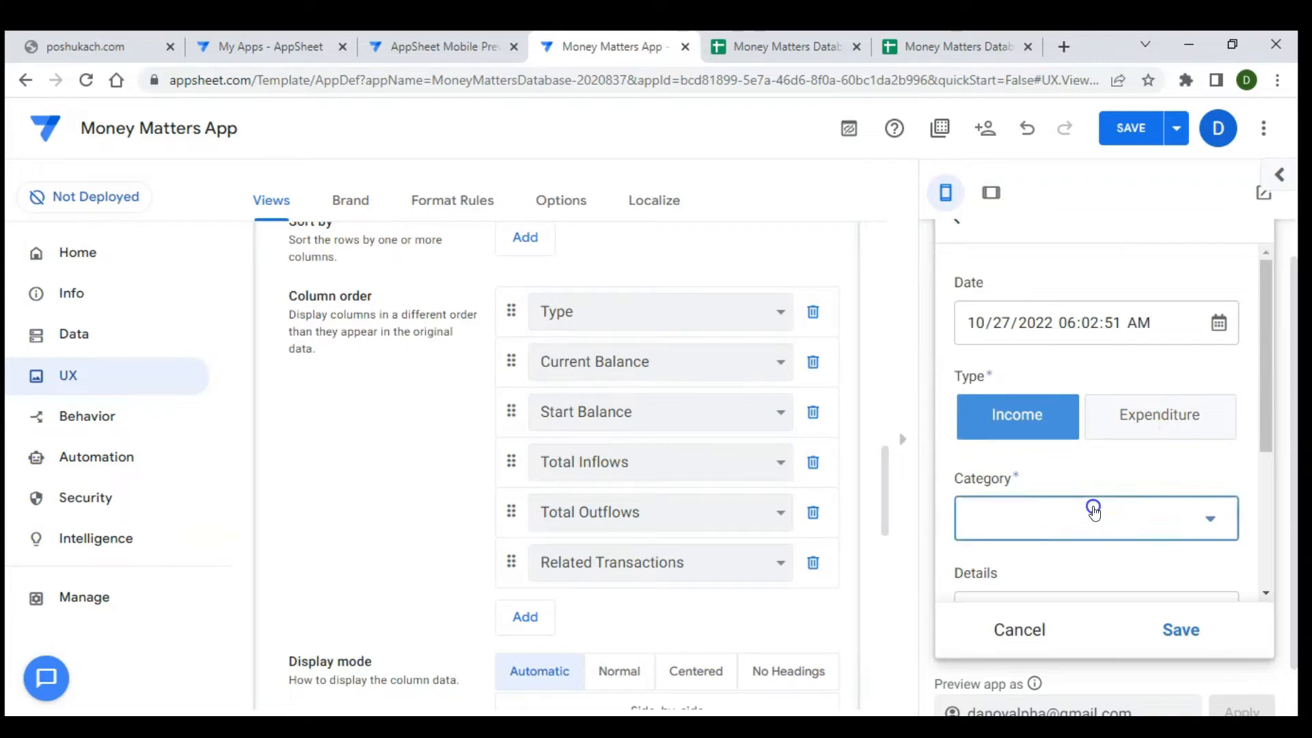
click(1032, 357)
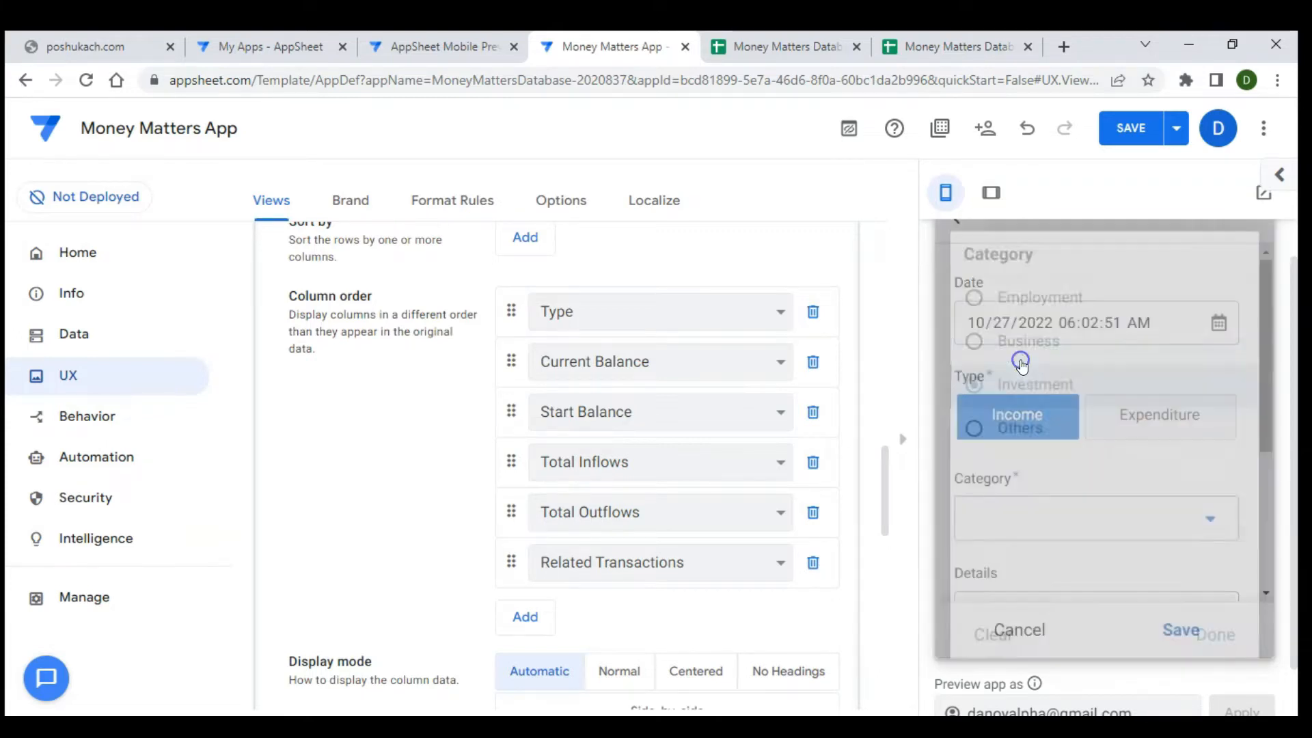
click(1082, 485)
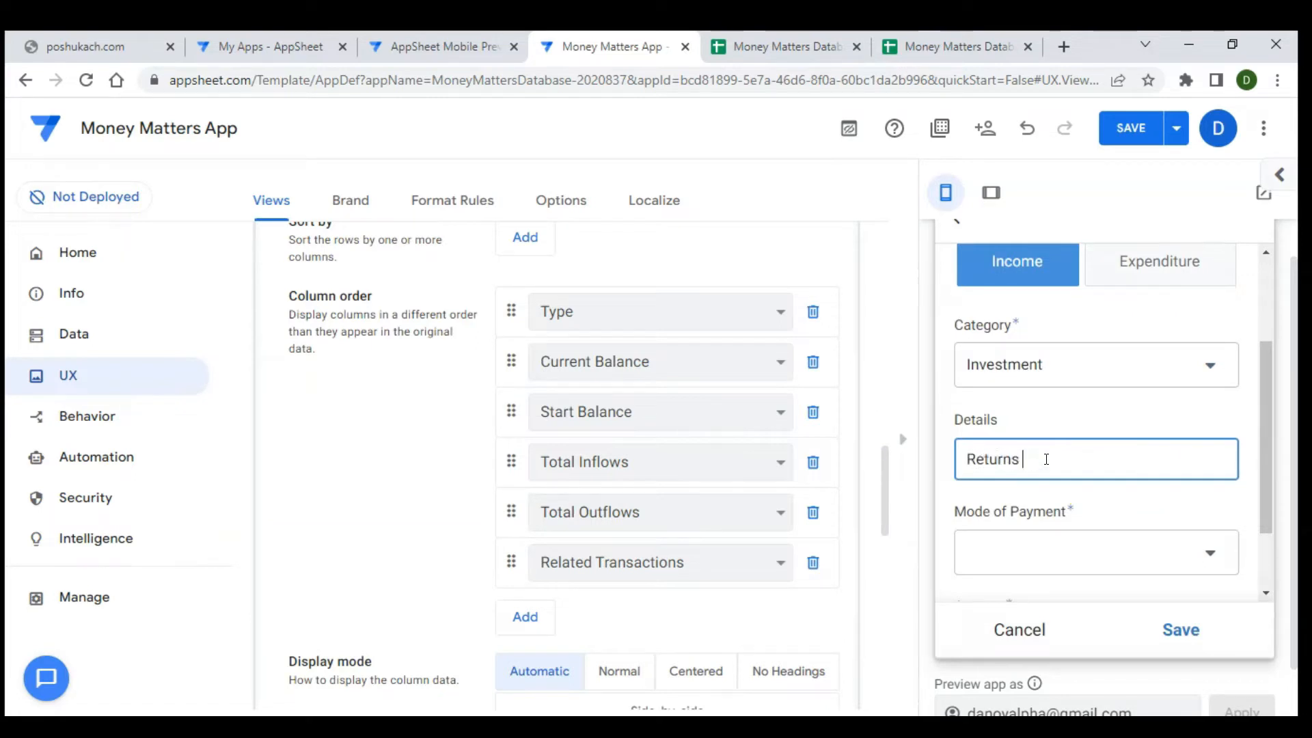
text(Returns on Investment)
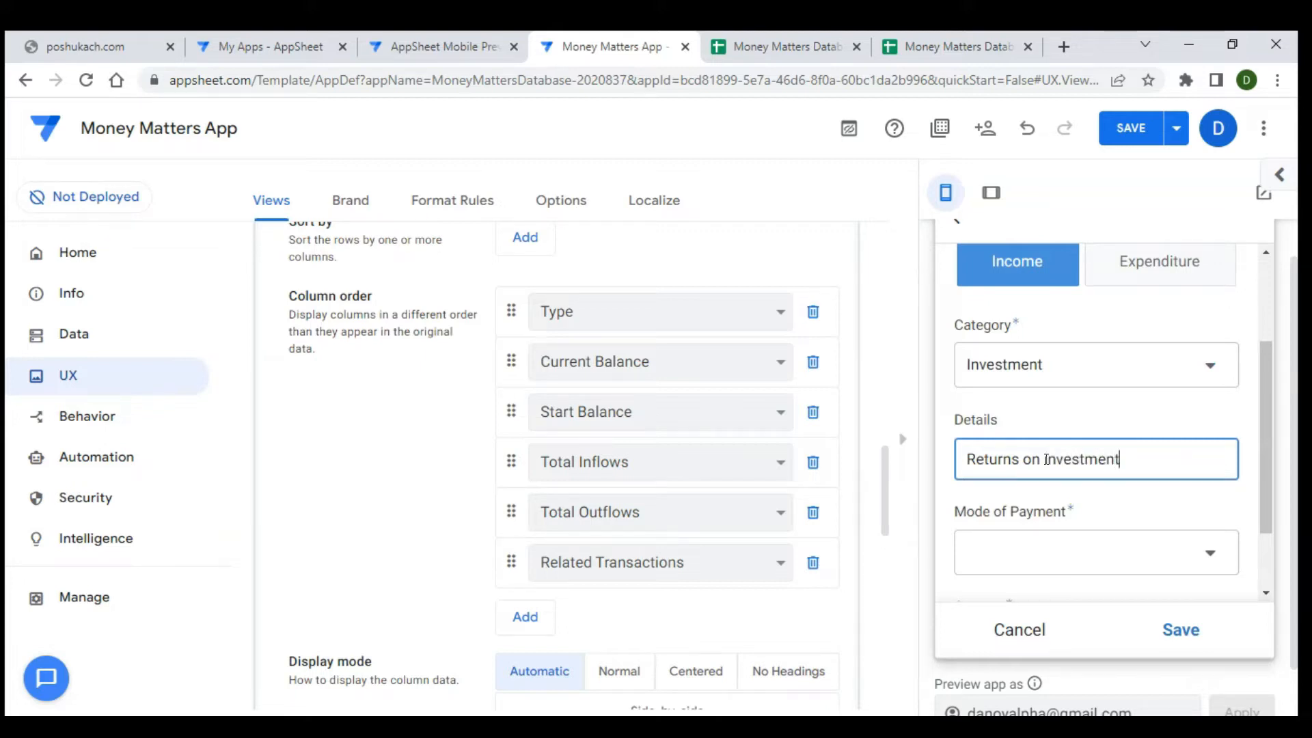
- Set the transaction's mode of payment to Bank and its amount to 250, and save the transaction
click(1064, 543)
click(992, 360)
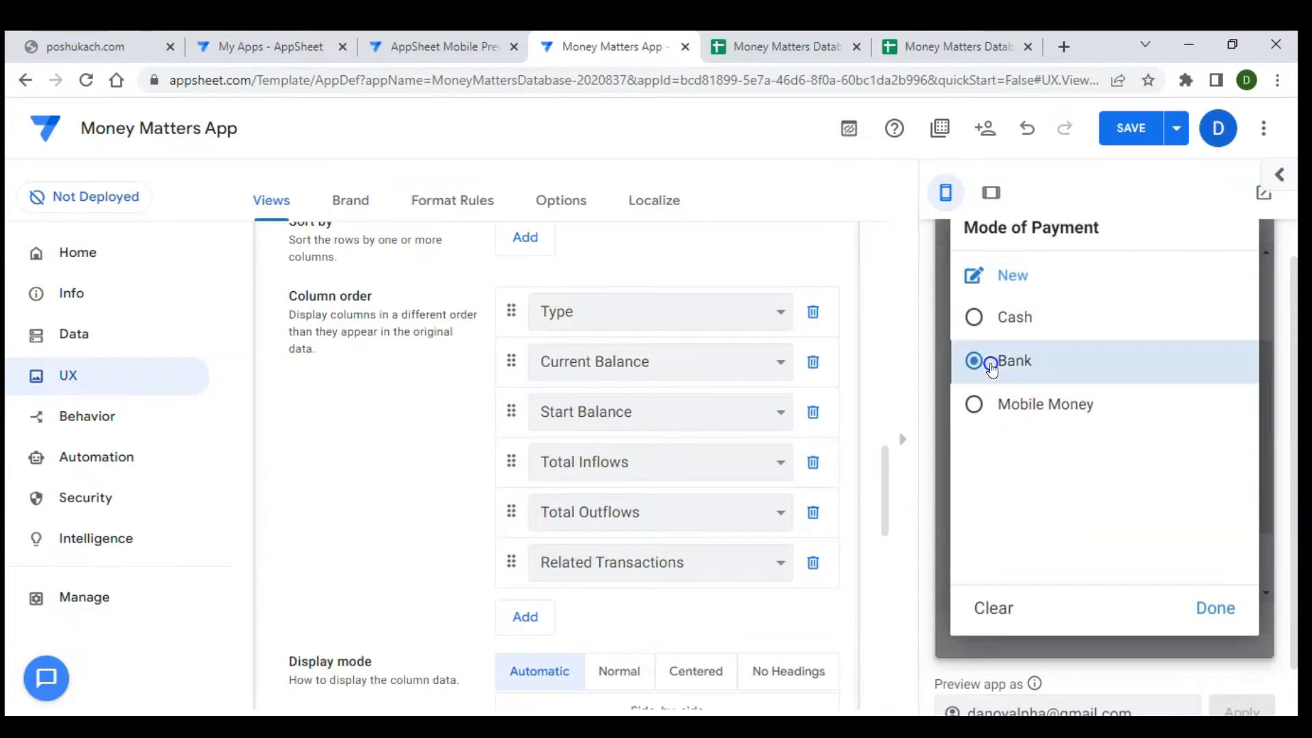
scroll(1029, 451, down, 1)
click(1014, 546)
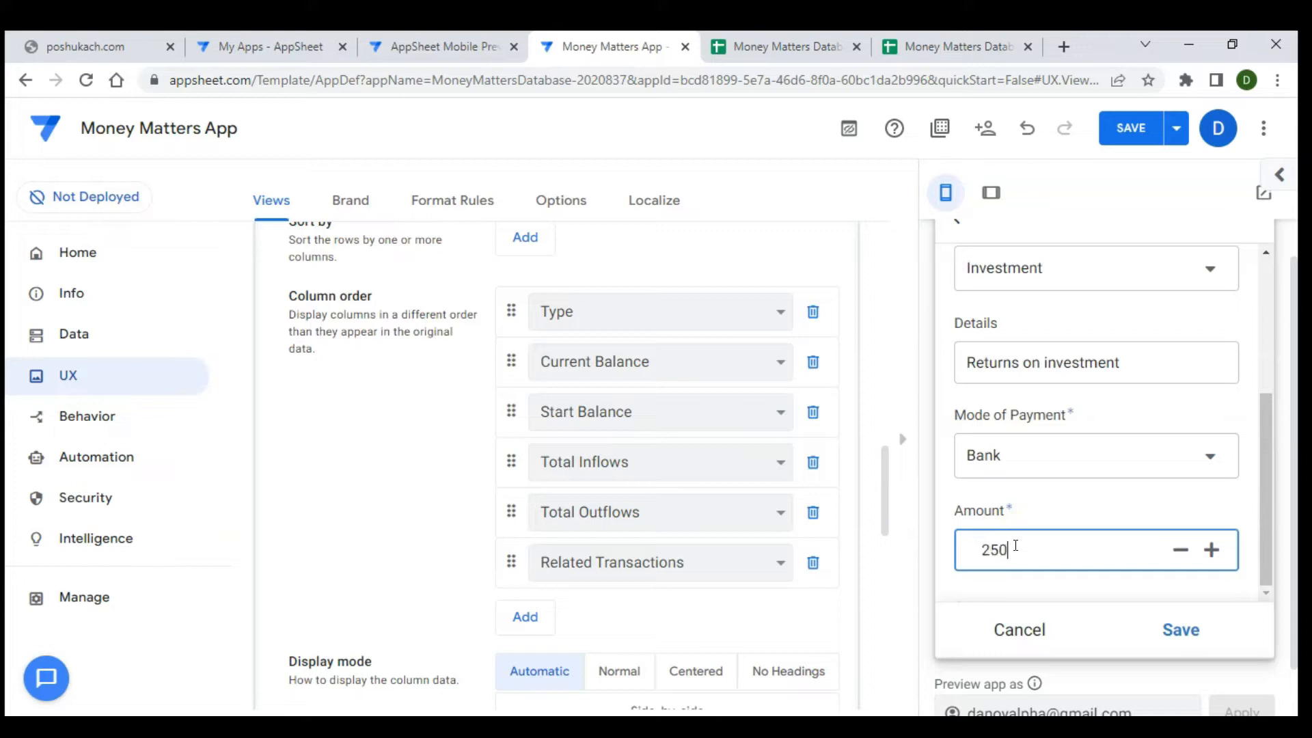
click(1171, 627)
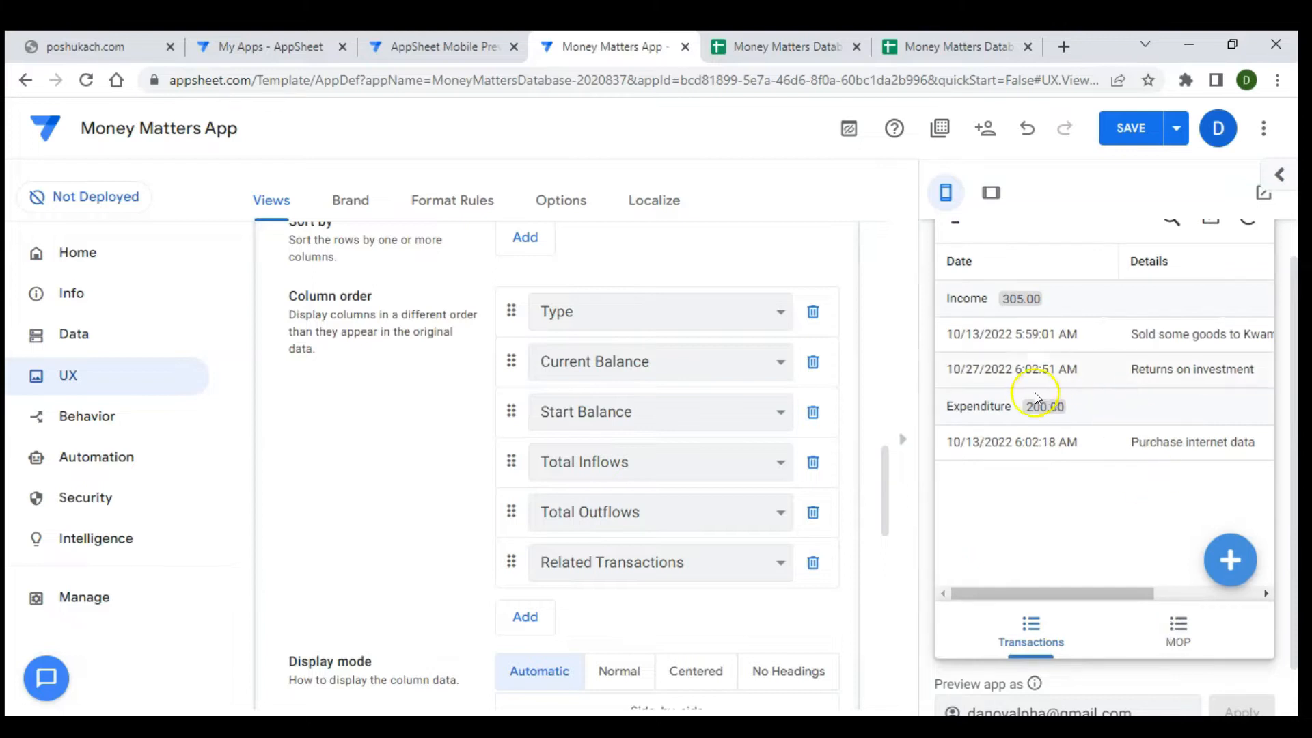
- Review the Bank record in the preview's MOP view and save the app
click(1175, 630)
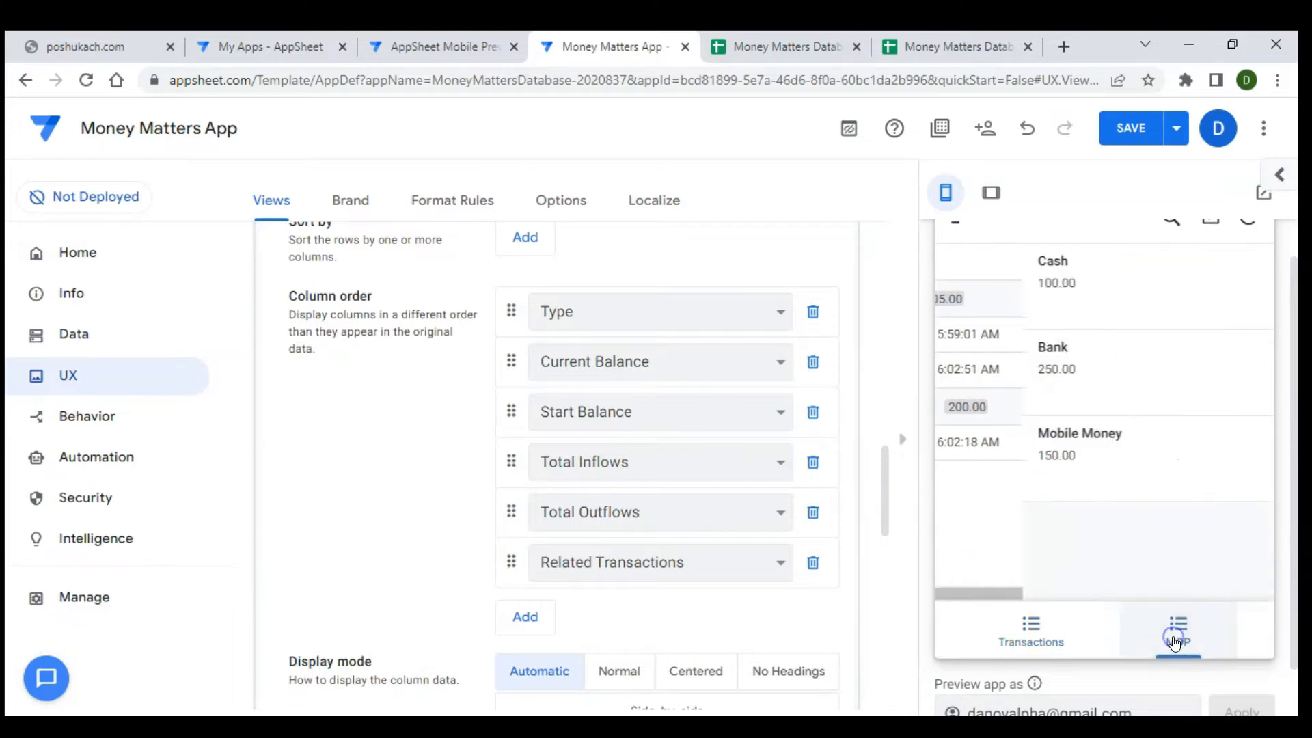
click(1078, 363)
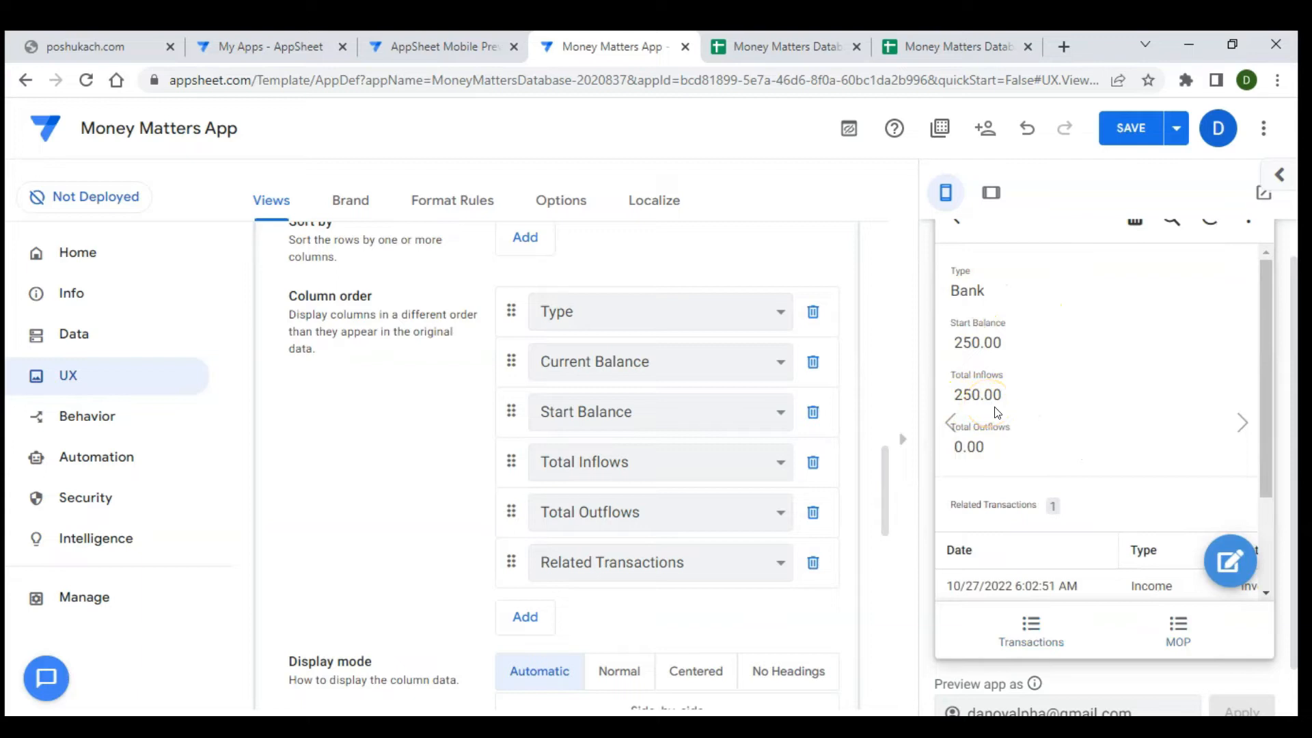
scroll(996, 413, up, 1)
scroll(996, 413, down, 2)
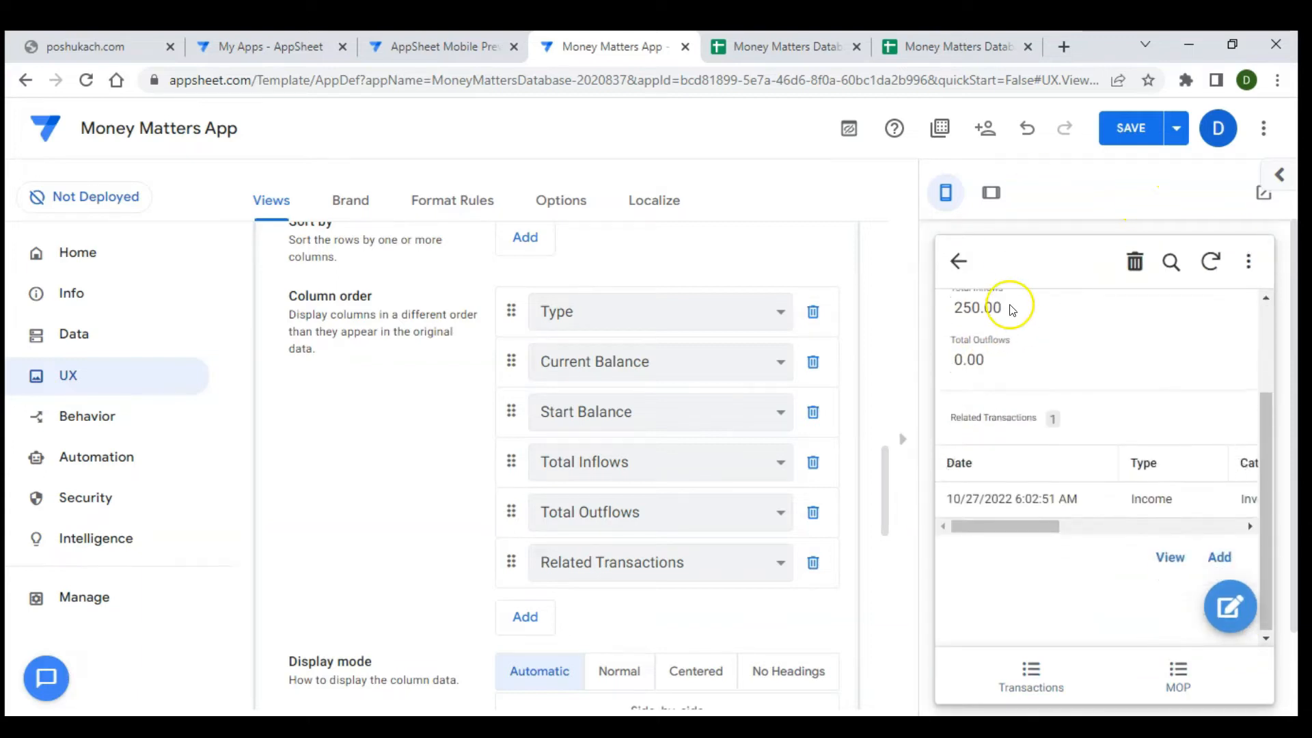
click(1121, 129)
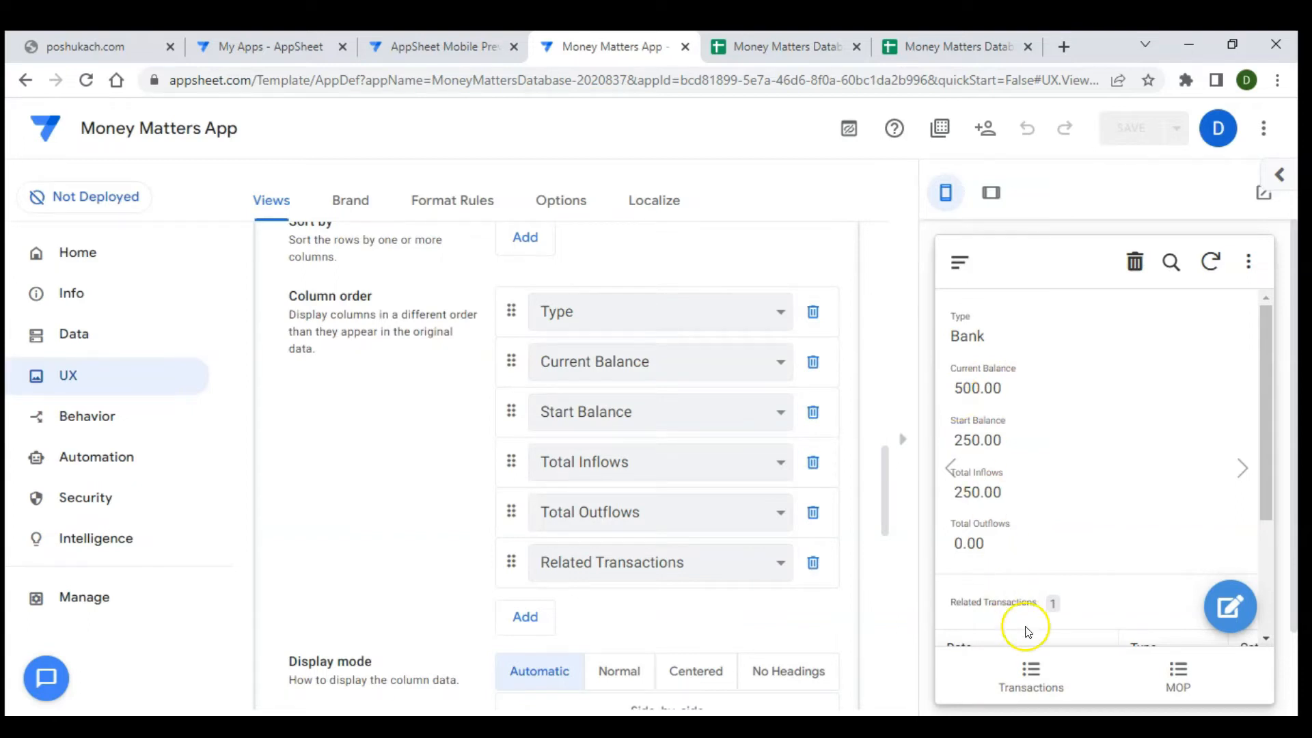
- Start a new transaction in the app preview with type Expenditure, category Social and details "Donation to local prisons"
click(1032, 689)
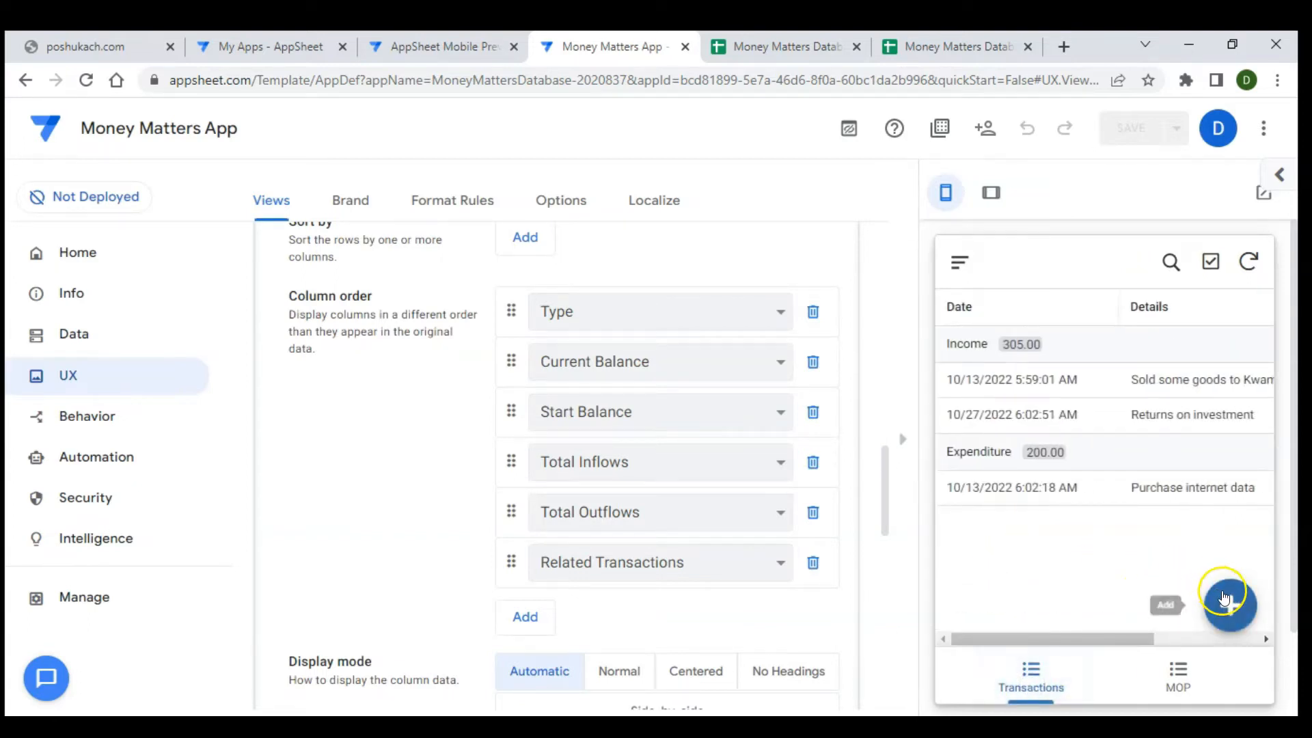
click(1224, 595)
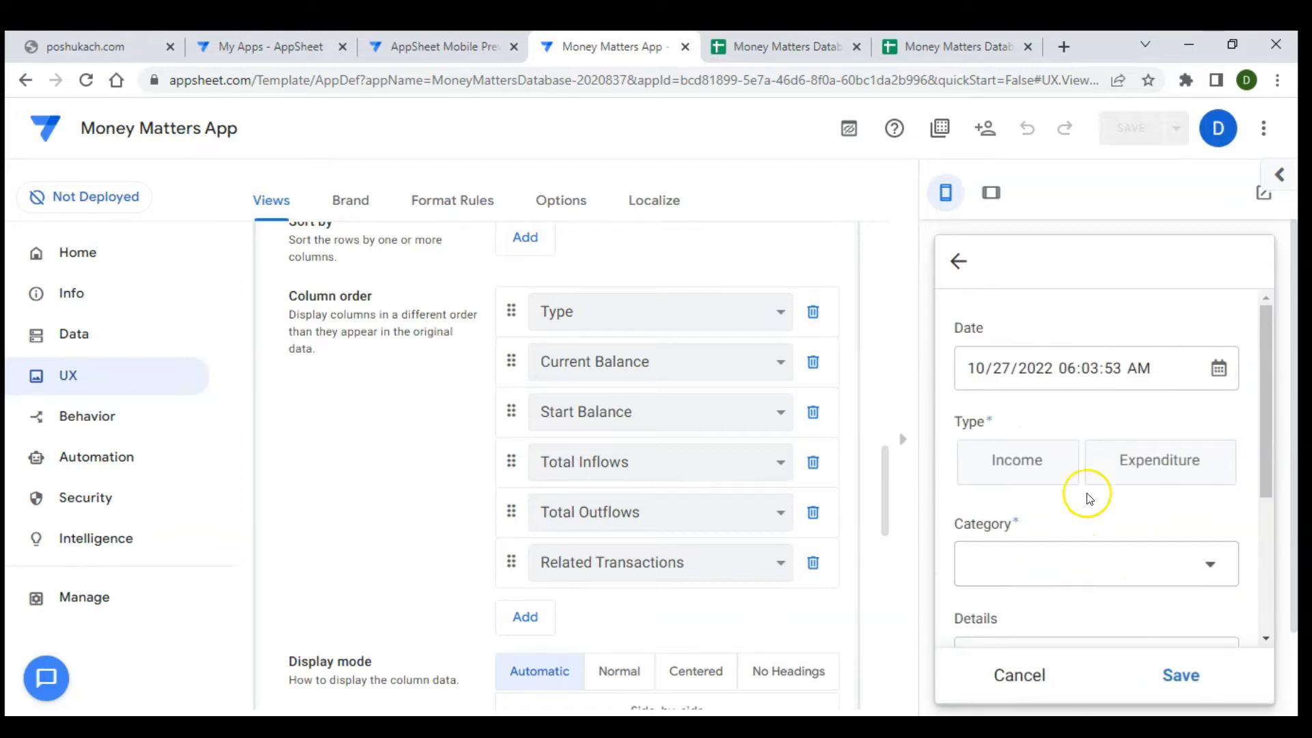
click(1159, 454)
click(1021, 587)
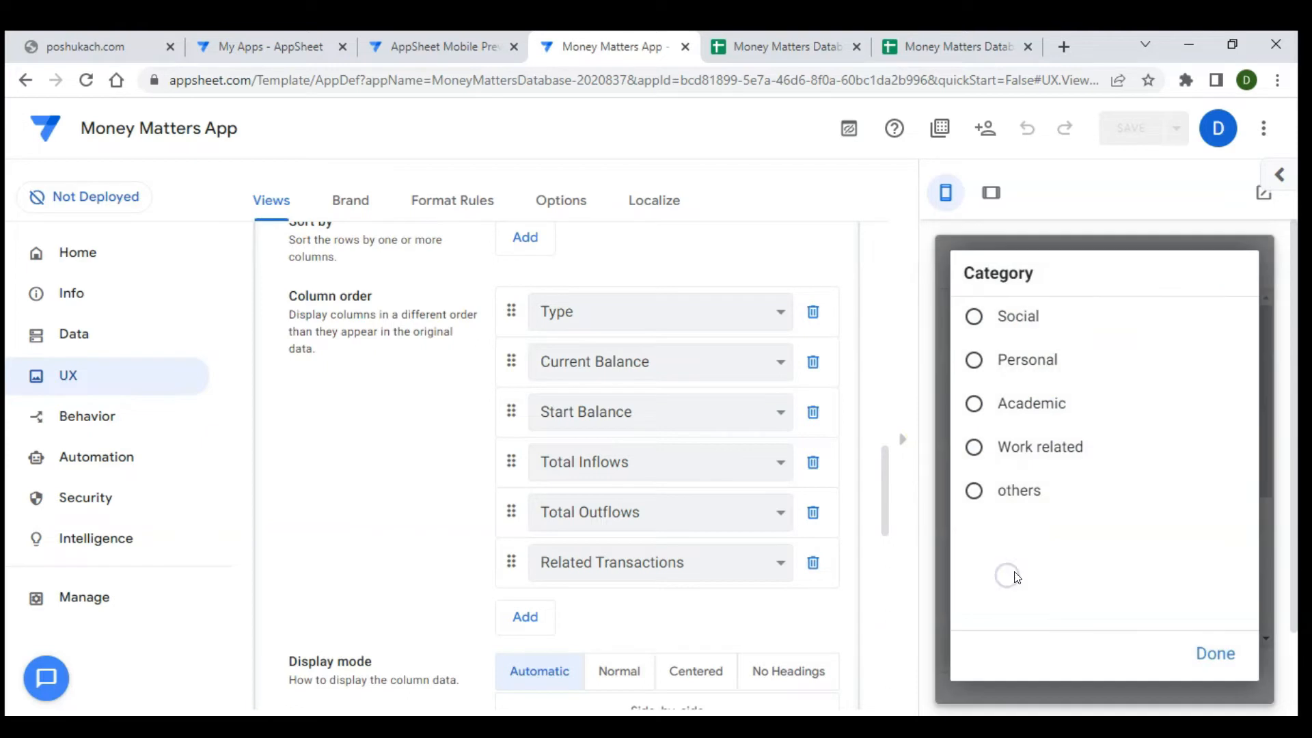
click(998, 319)
scroll(1078, 527, down, 2)
click(1023, 500)
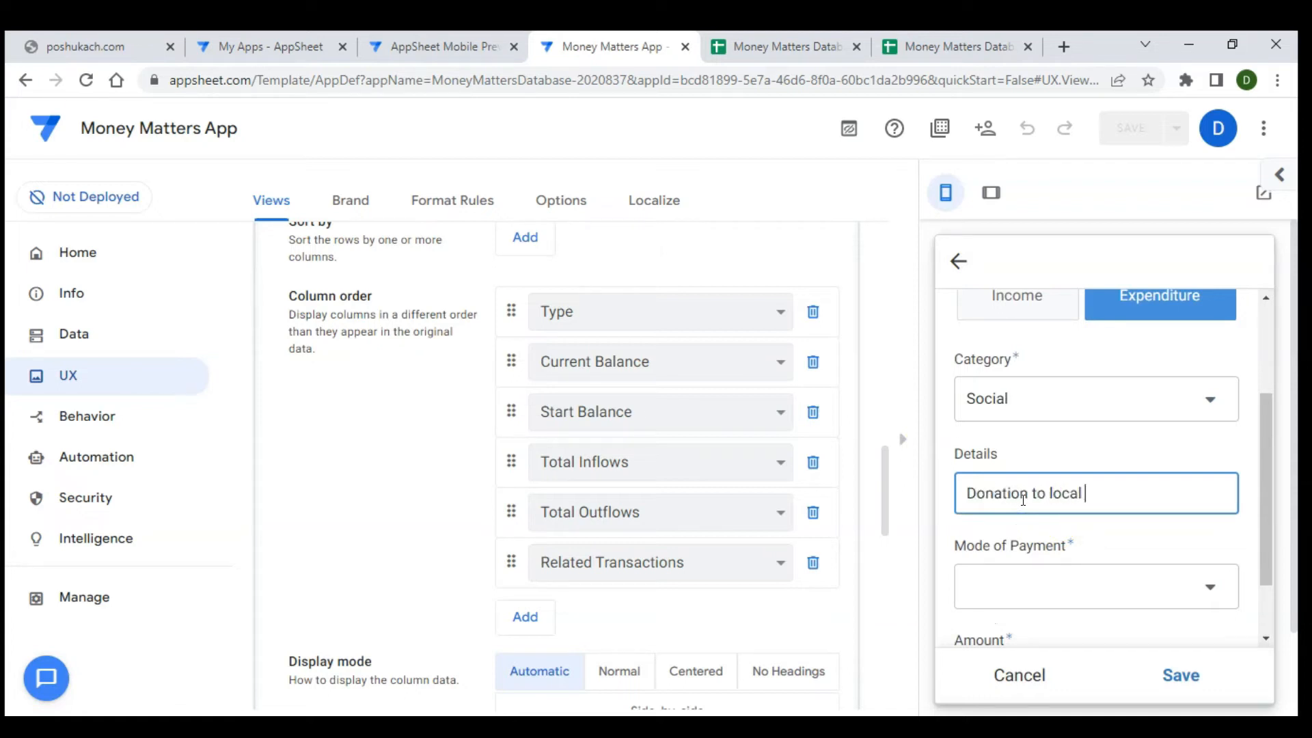
text(Donation to local prisons)
- Set the transaction's mode of payment to Mobile Money and its amount to 100, and save the transaction
click(1030, 580)
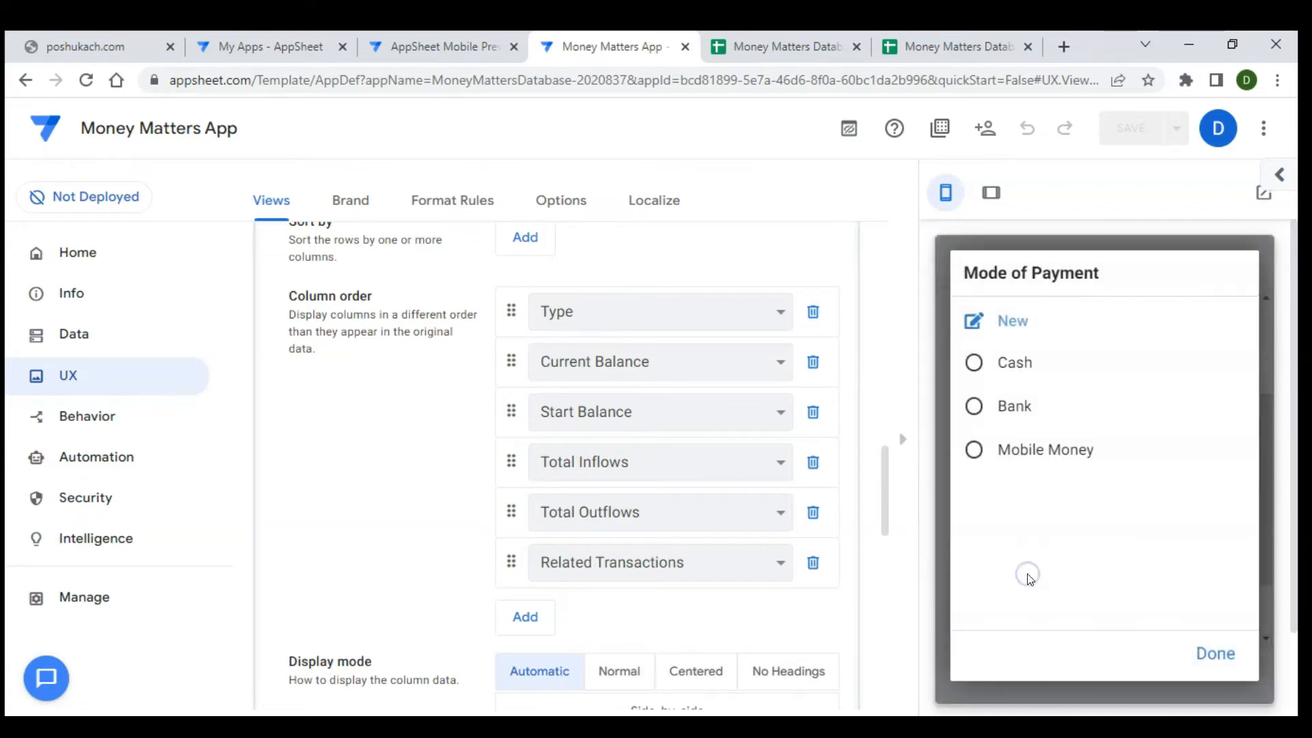
click(984, 451)
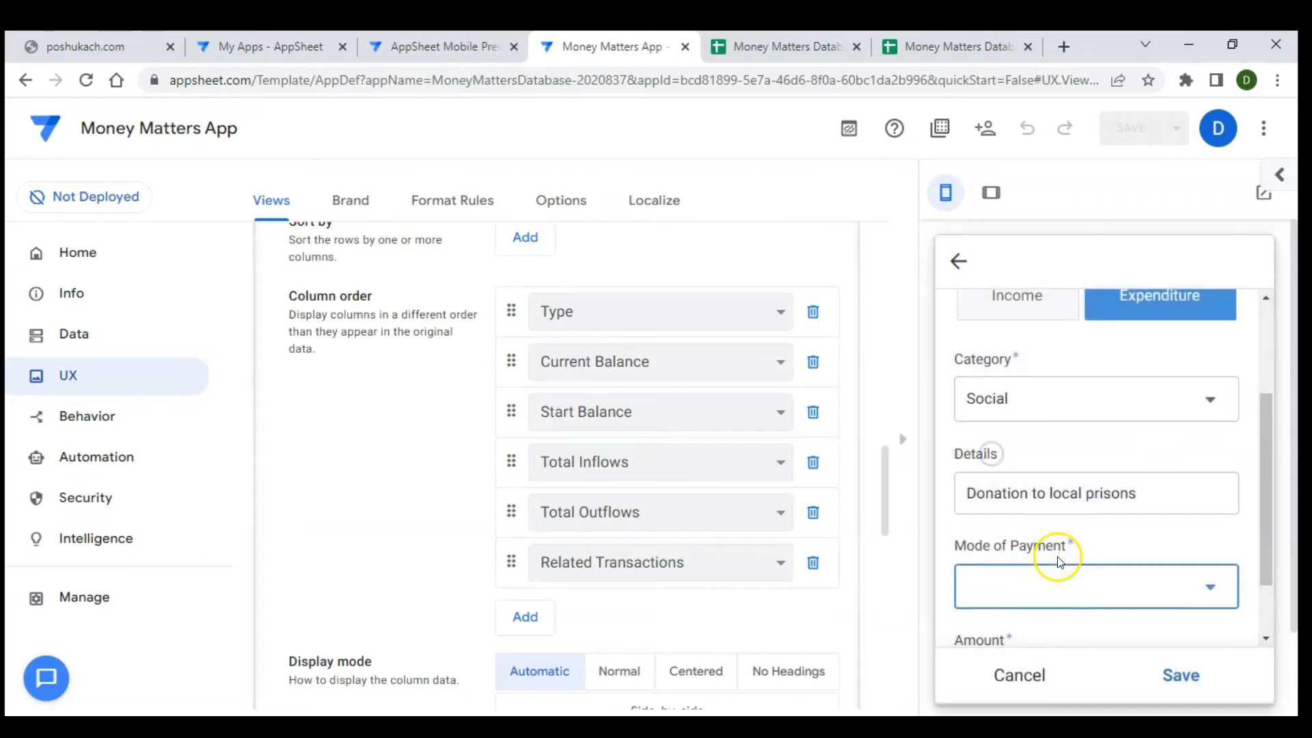
scroll(1058, 562, down, 1)
click(997, 593)
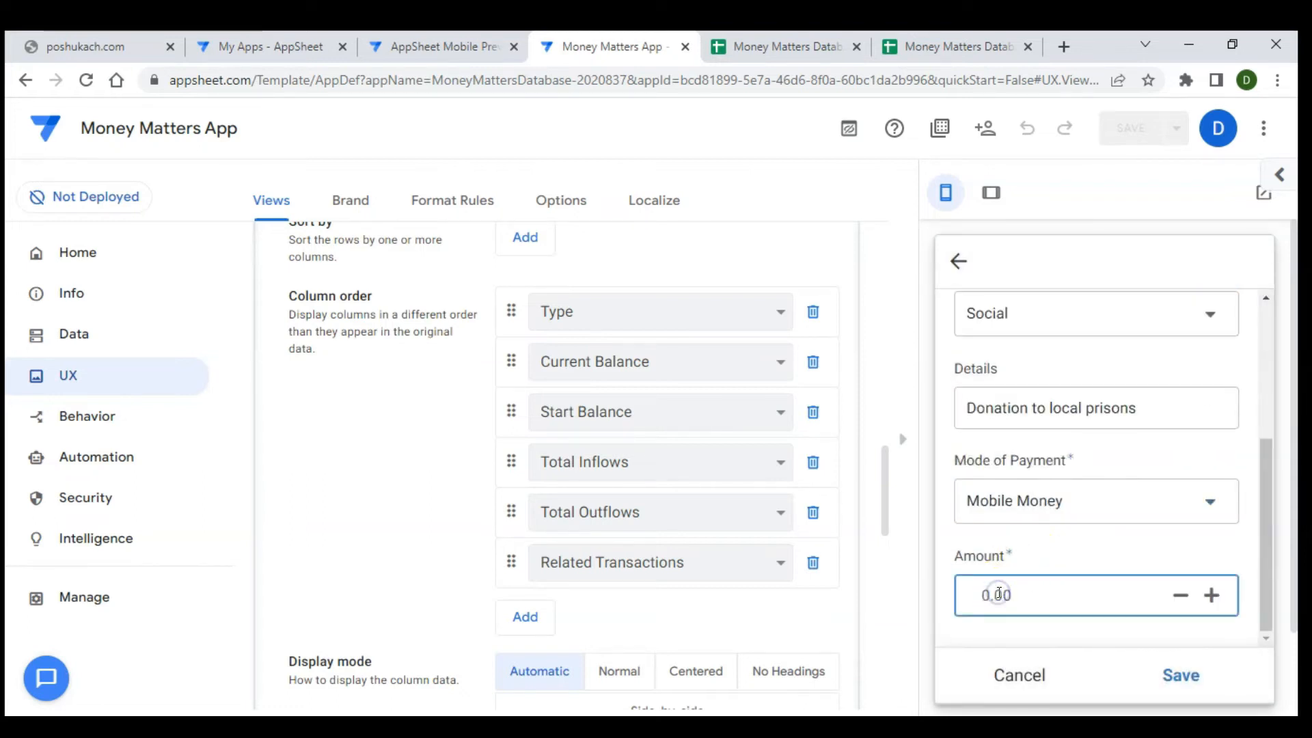
text(100)
click(1091, 633)
click(1161, 665)
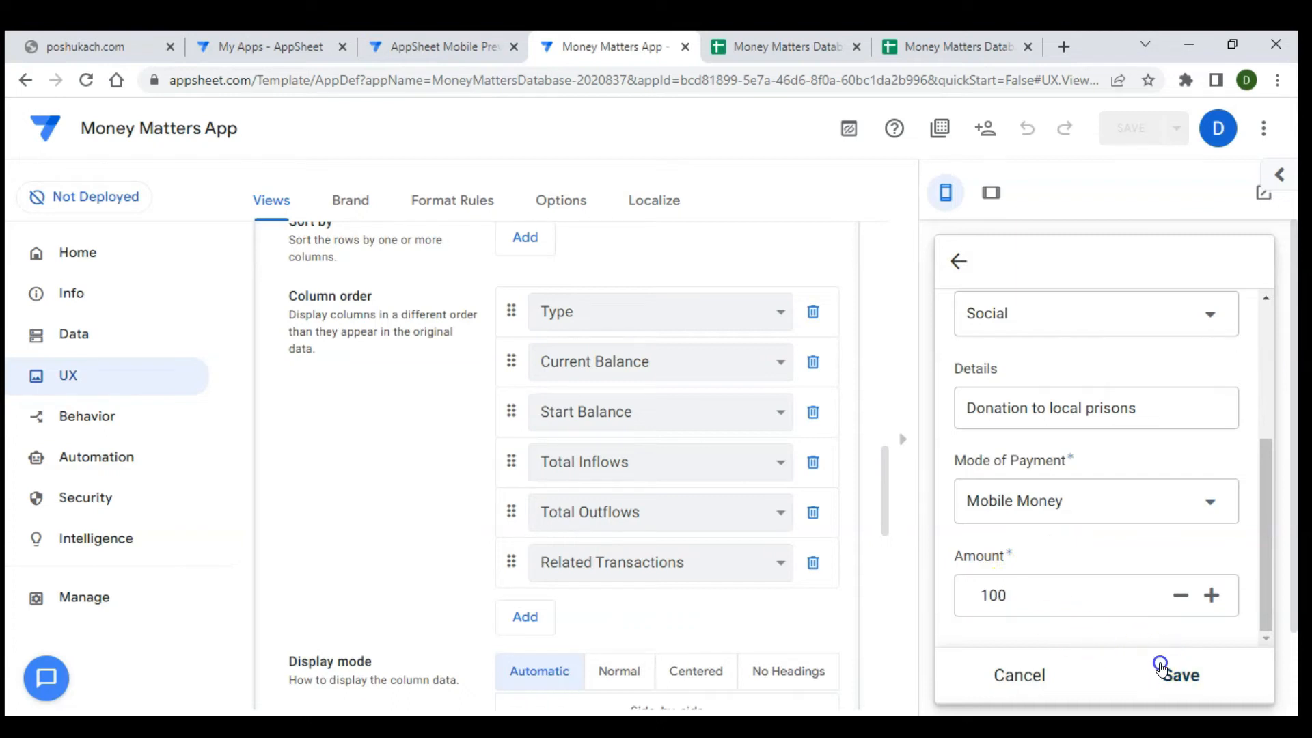
- Open the Mobile Money record in the preview's MOP view to check its current balance, inflows and outflows
click(1161, 669)
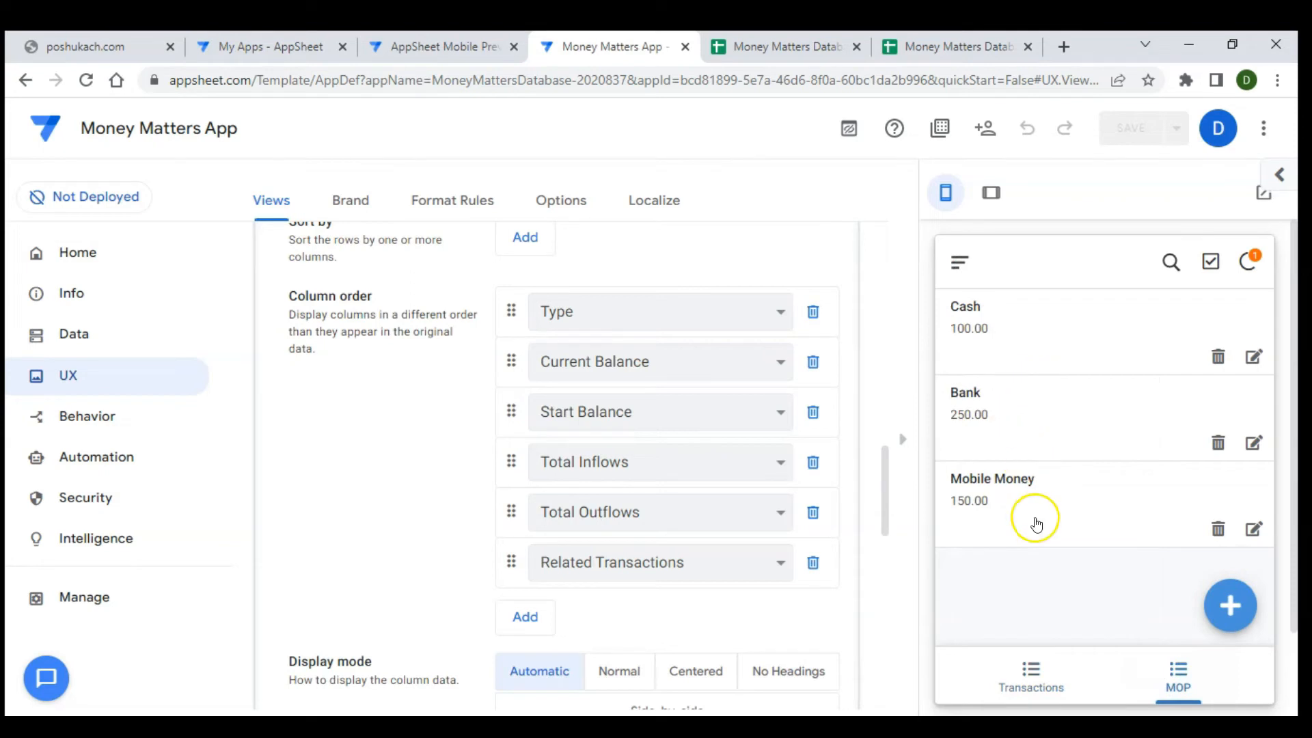
click(1036, 523)
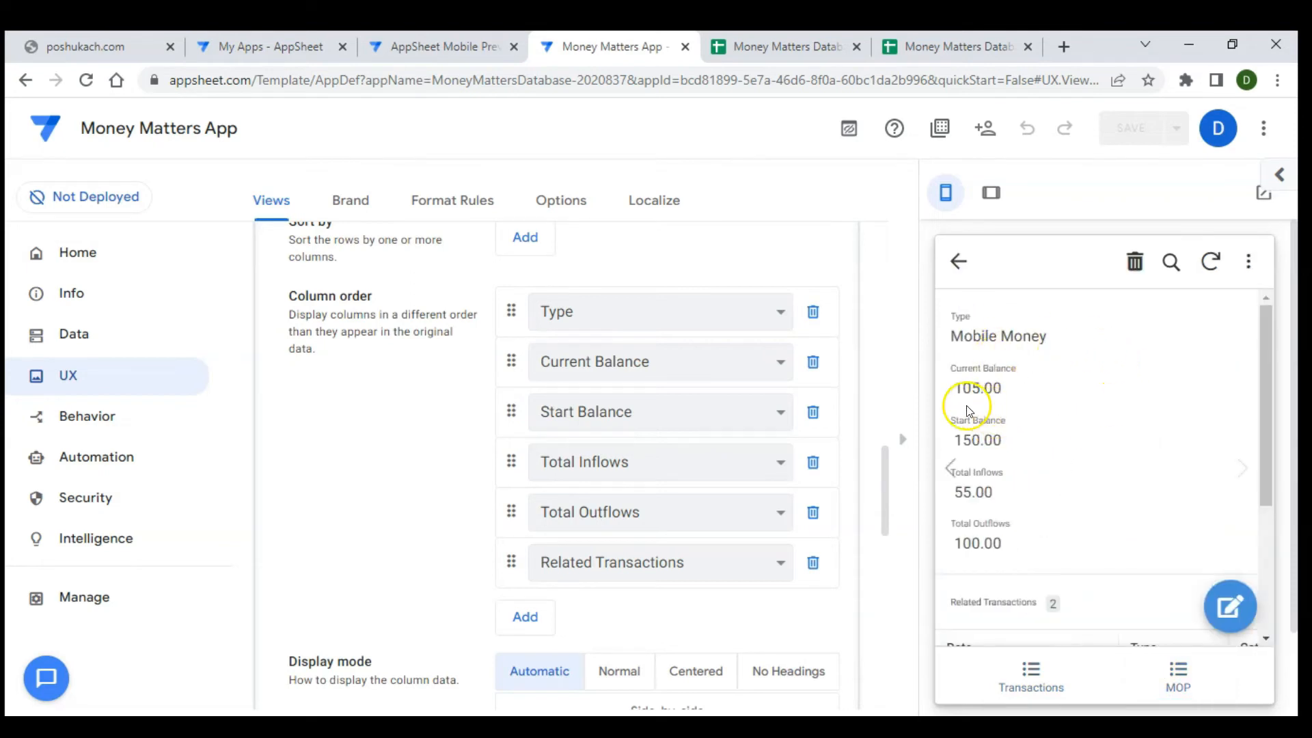